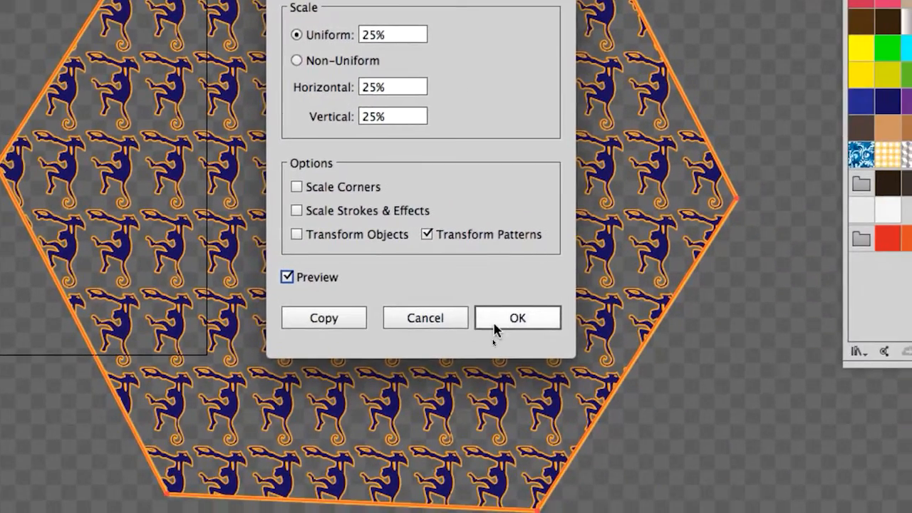
Step: Apply the 25% uniform scale to the hexagon's pattern only, leaving the object itself out of the transformation
left_click(696, 467)
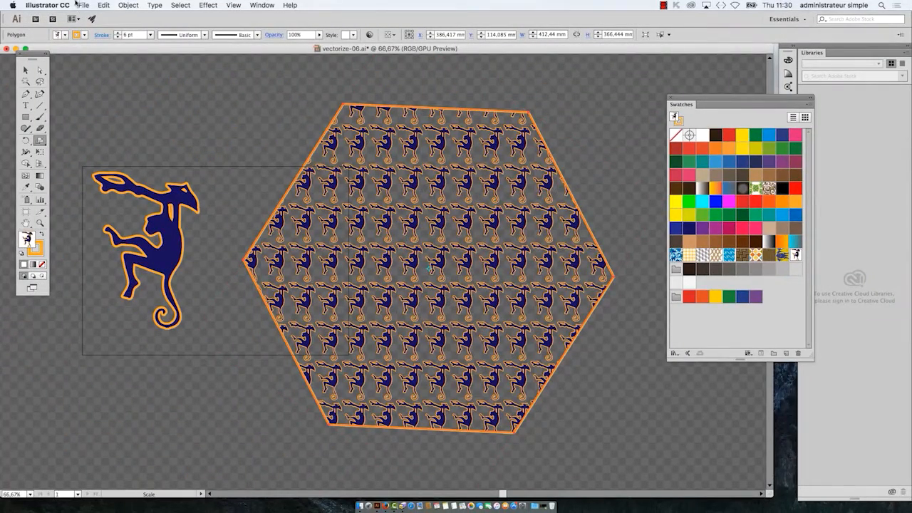
Step: Save a new version of the document as vectorize-07.ai in the B1K1 AI start folder, in Adobe Illustrator format
left_click(82, 5)
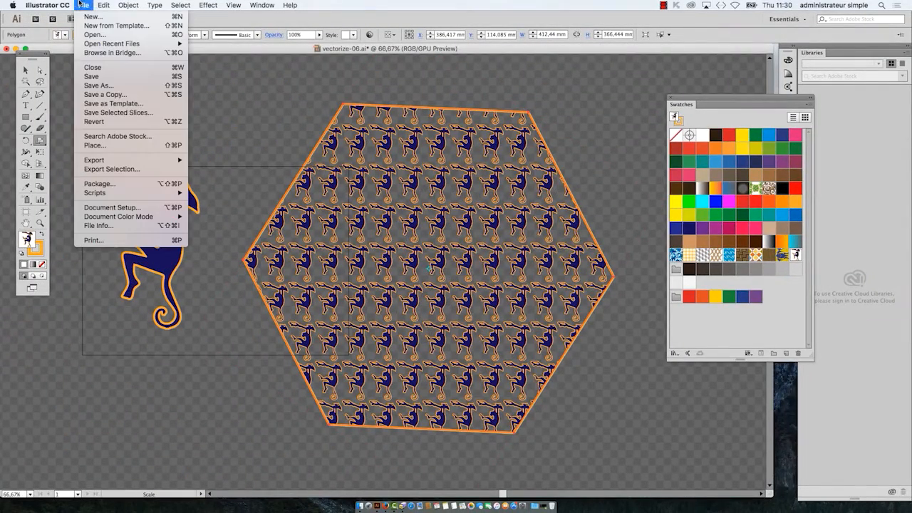
left_click(99, 88)
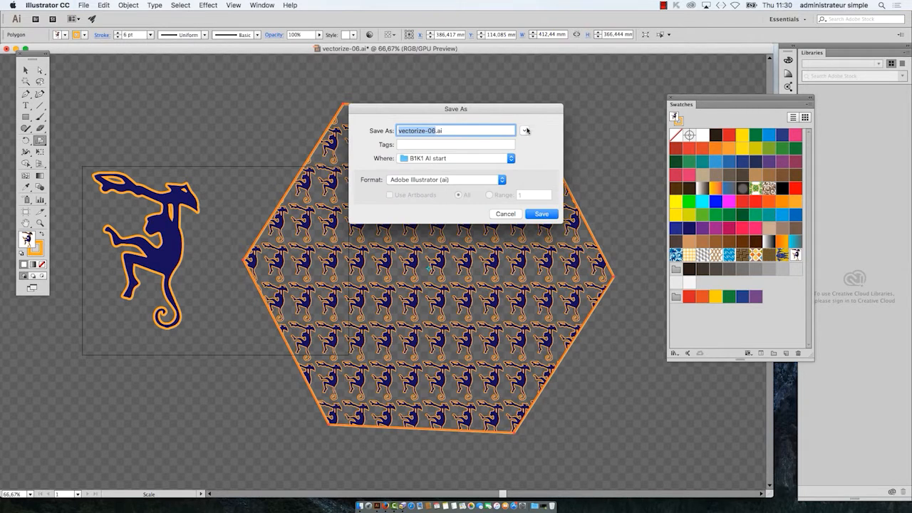
left_click(525, 130)
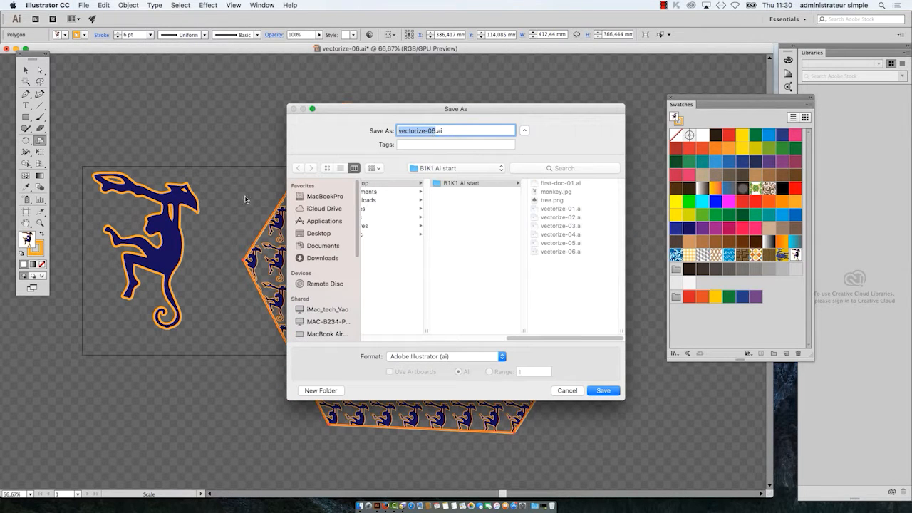
left_click(341, 168)
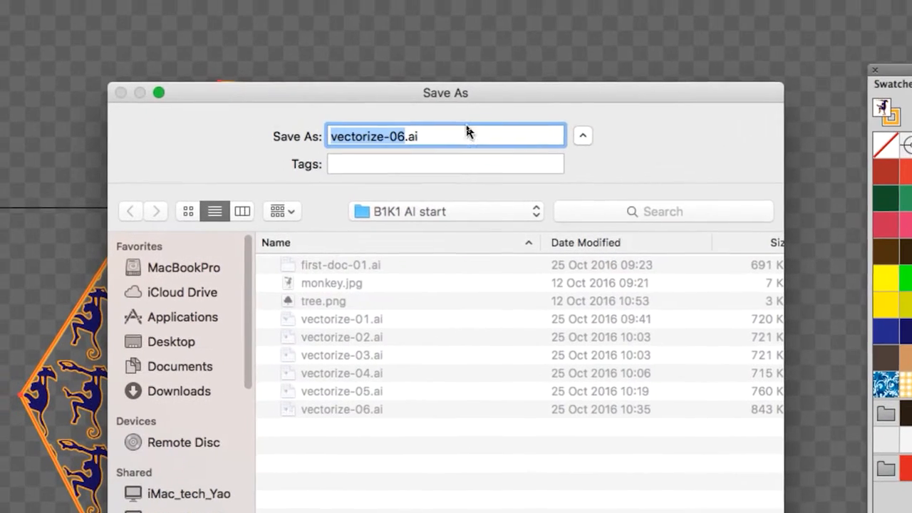
left_click(434, 130)
key("BackSpace")
type("7")
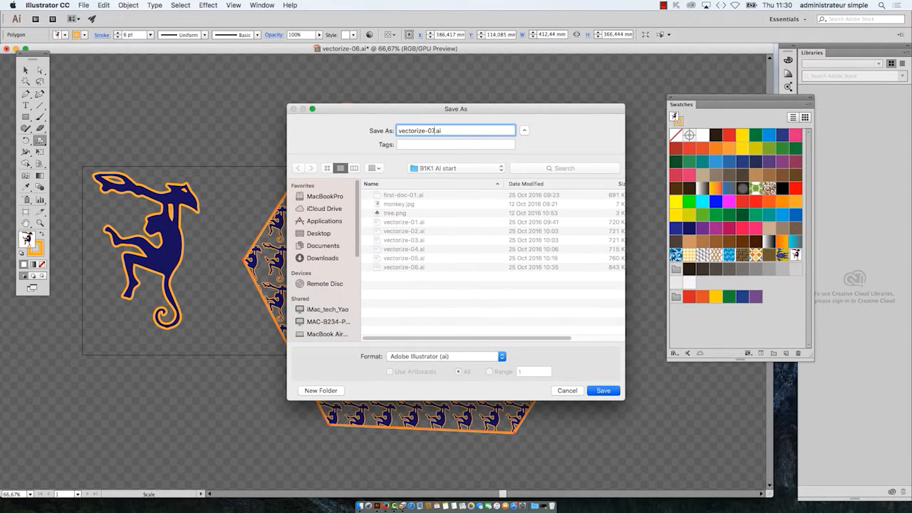
key("Return")
key("Return")
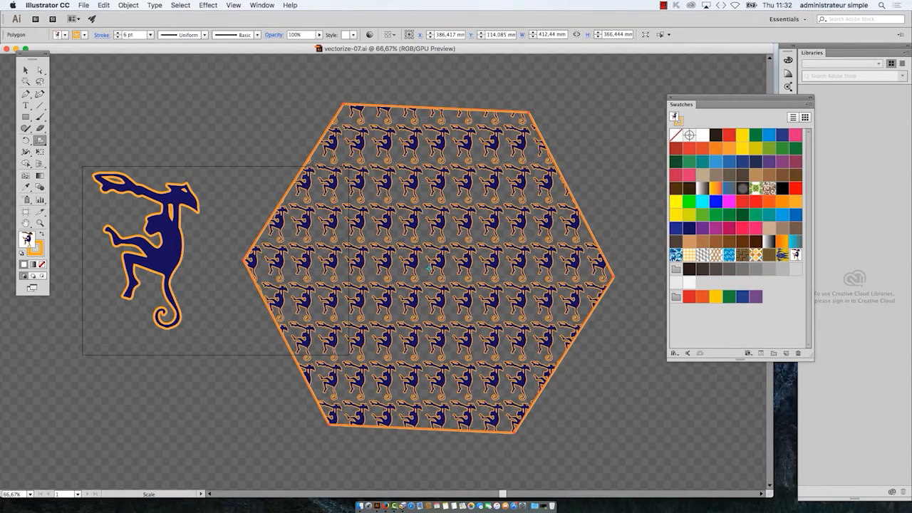
Step: Examine the spacing and repetition of the monkey pattern inside the hexagon, both up close and as a whole
key("super+minus")
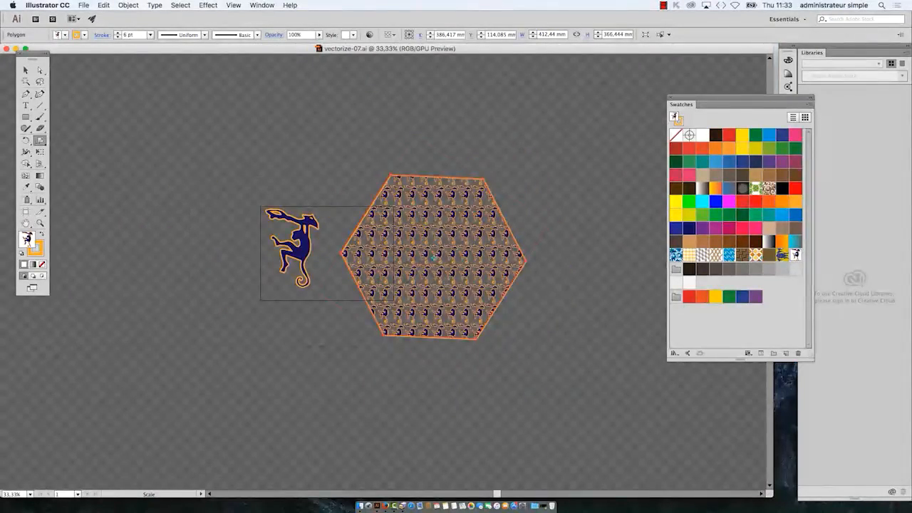
scroll(425, 263, "up", 4)
left_click_drag(343, 201, 290, 329)
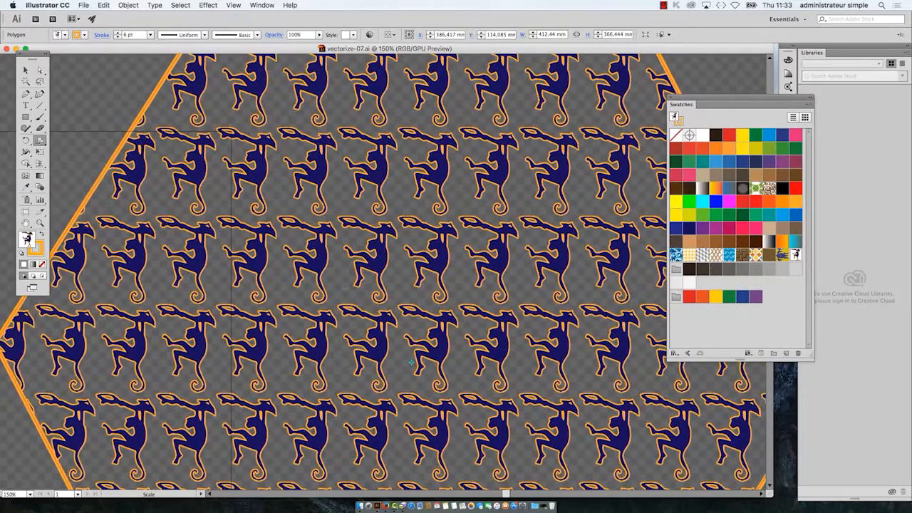
scroll(344, 278, "up", 2)
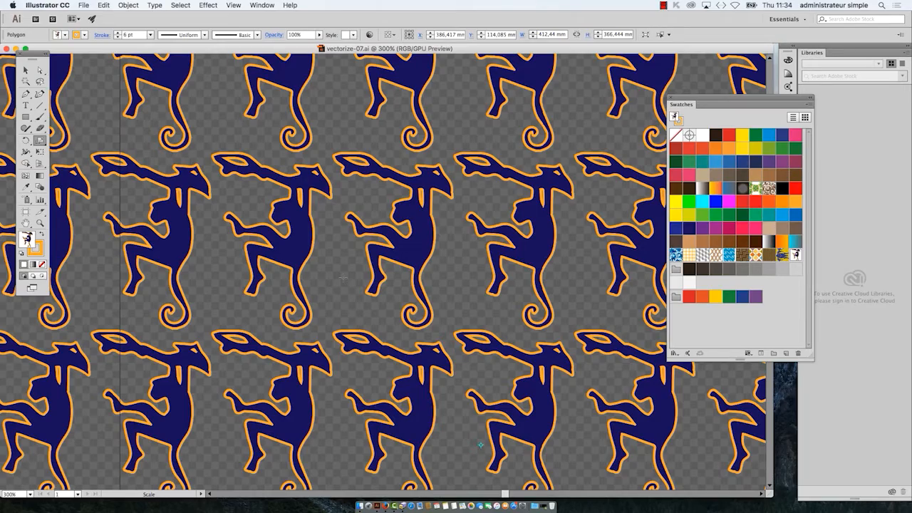
key("super+minus")
key("super+minus")
key("super+minus")
key("super+minus")
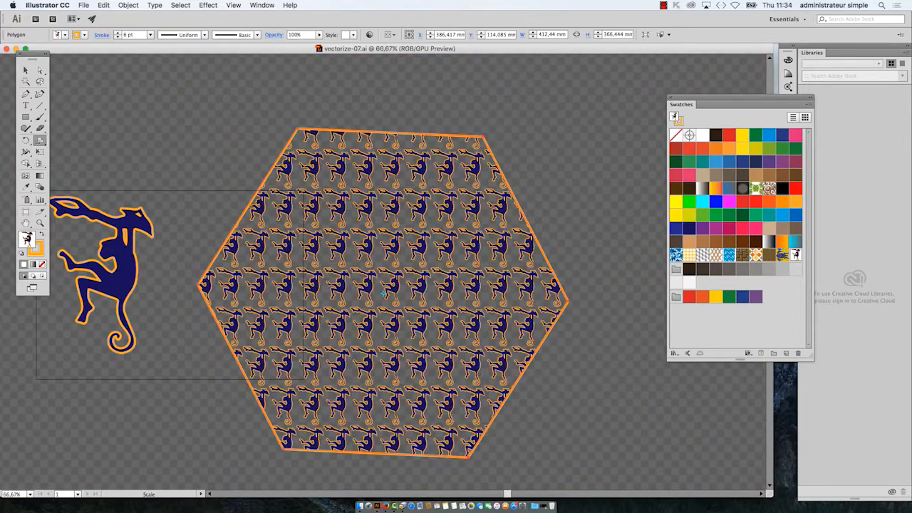
left_click_drag(438, 240, 385, 196)
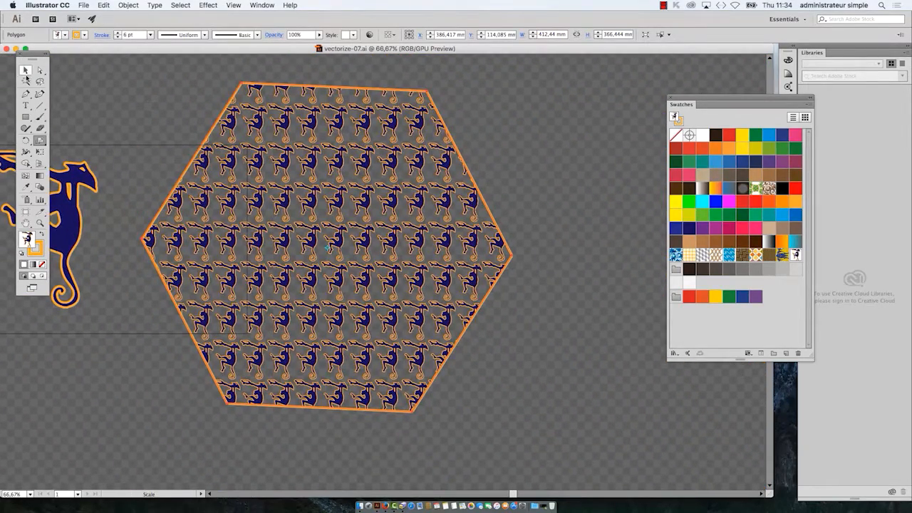
Step: Deselect the hexagon and move the Swatches panel closer to the artwork
left_click(25, 70)
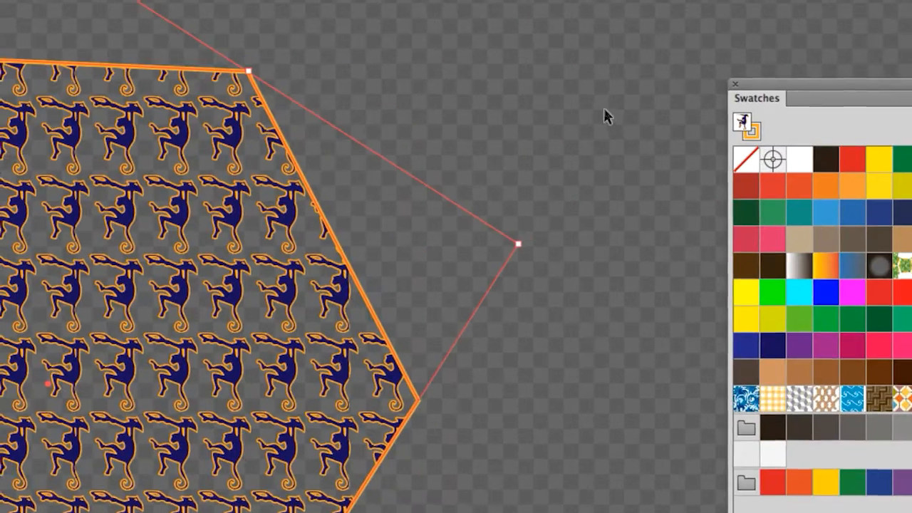
left_click(604, 109)
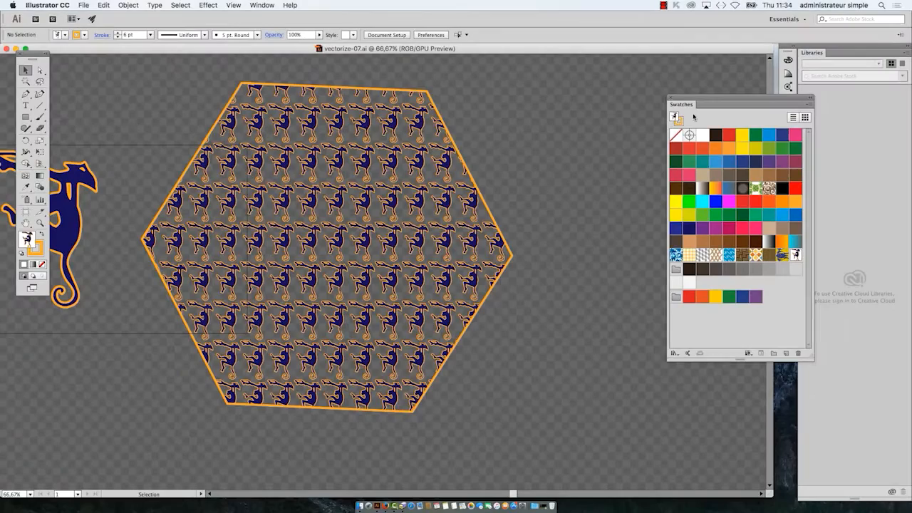
left_click_drag(855, 105, 846, 105)
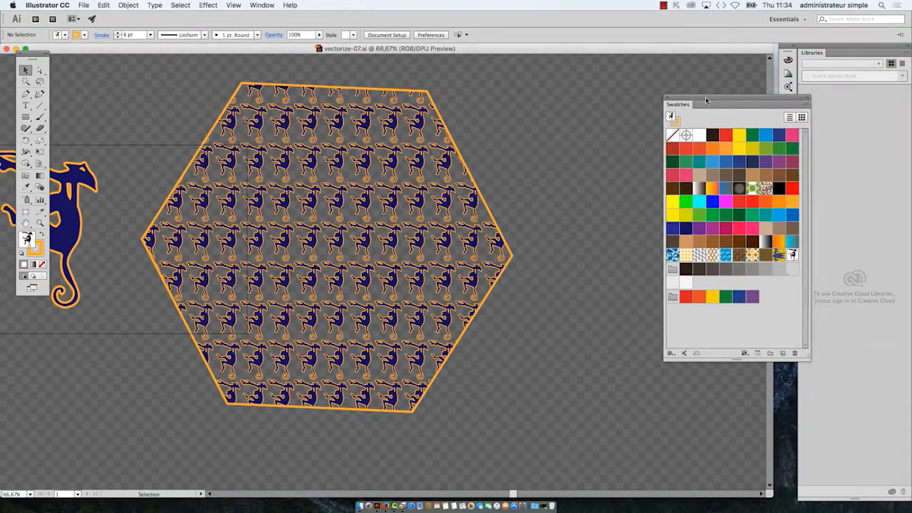
left_click_drag(706, 99, 616, 92)
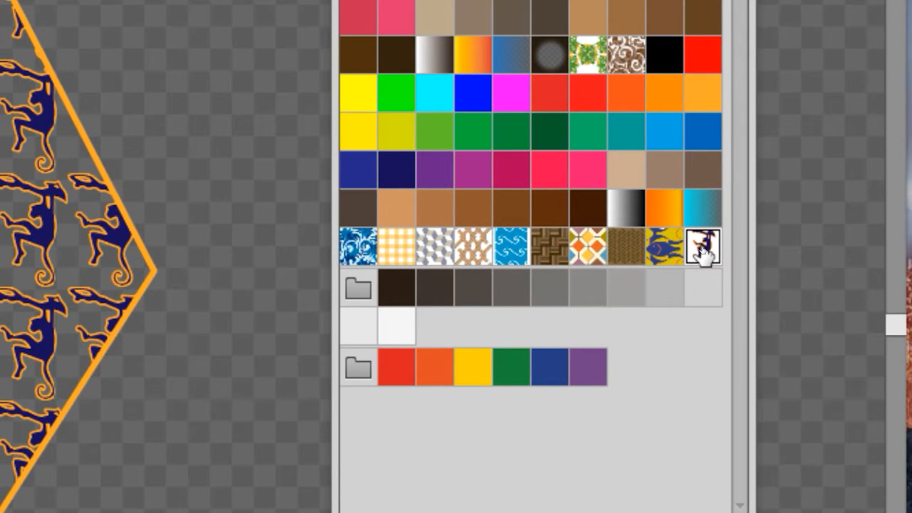
Step: Open the monkey pattern swatch for editing and place the Pattern Options panel beside the Swatches panel
double_click(702, 249)
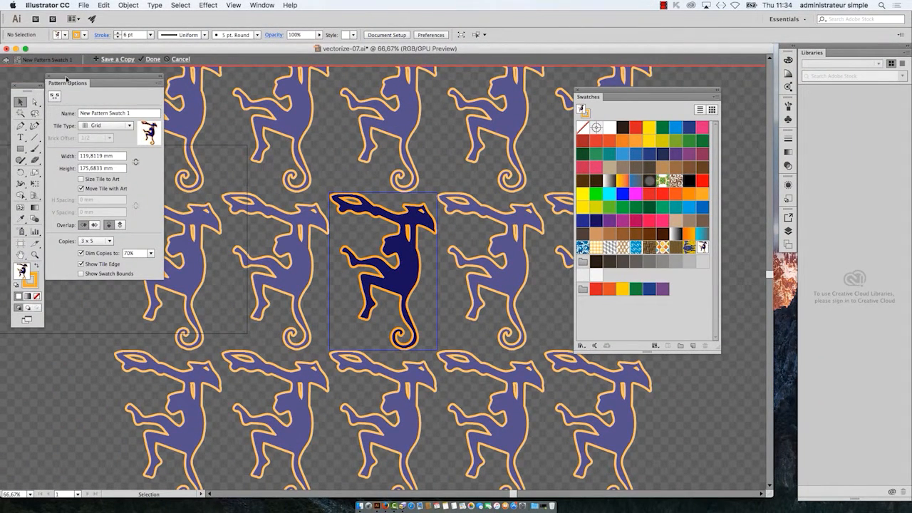
left_click_drag(66, 79, 114, 139)
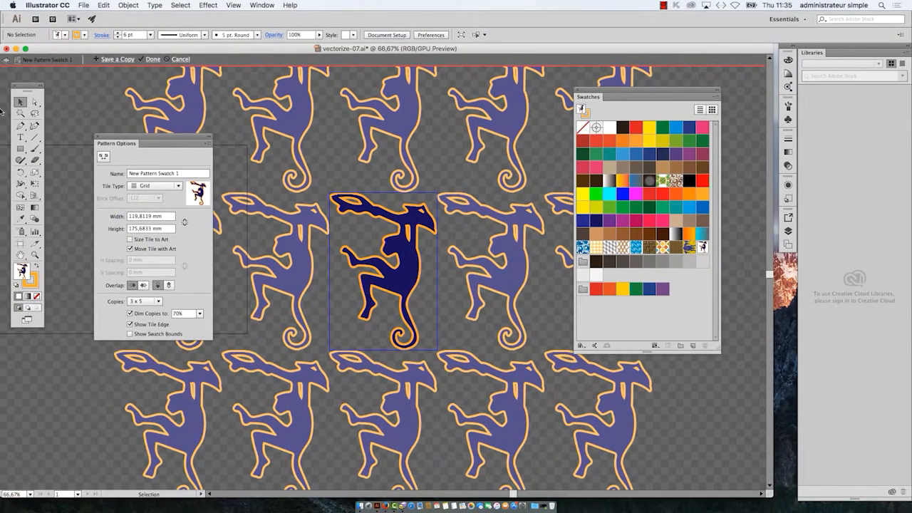
left_click_drag(116, 139, 440, 104)
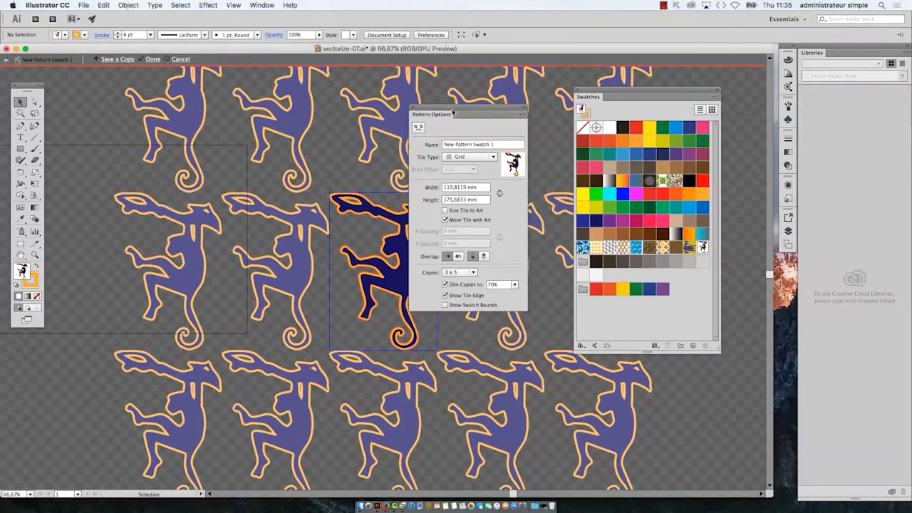
left_click_drag(450, 113, 496, 144)
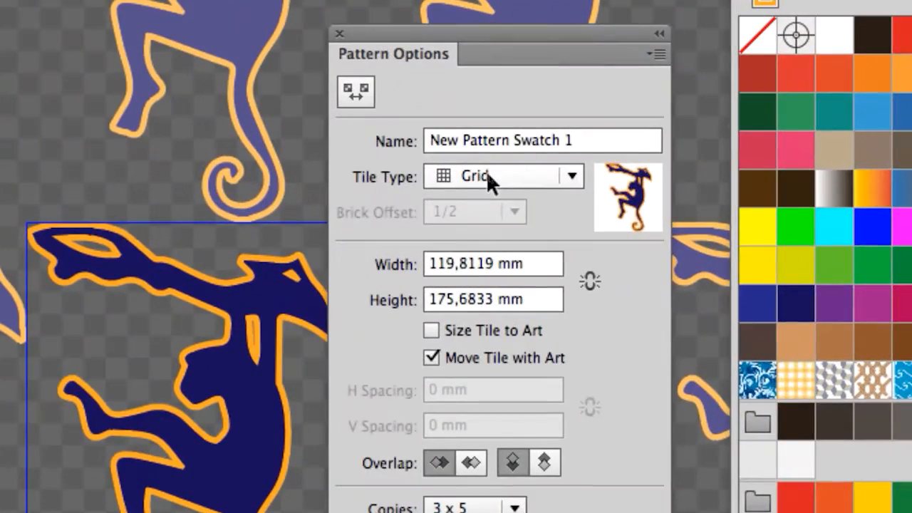
Step: Try the Brick by Row and Brick by Column tile types on the monkey pattern, ending on Brick by Row
left_click(489, 176)
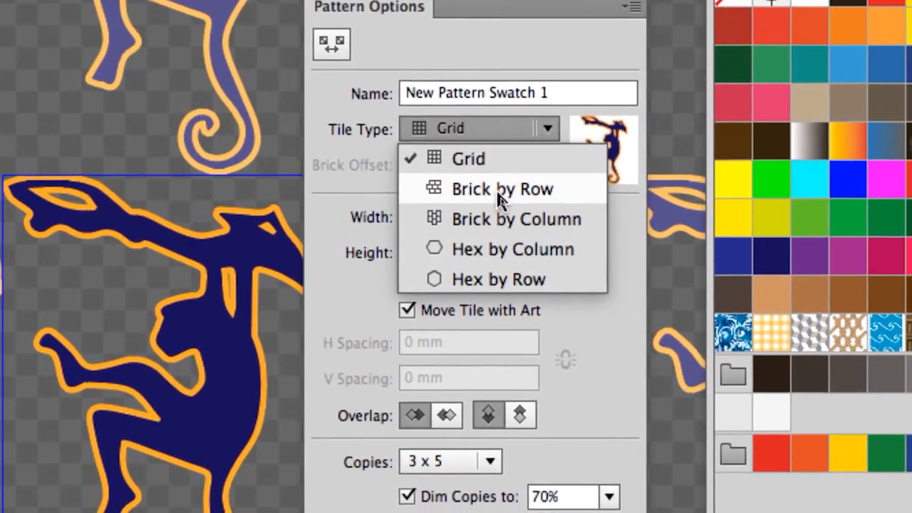
left_click(498, 191)
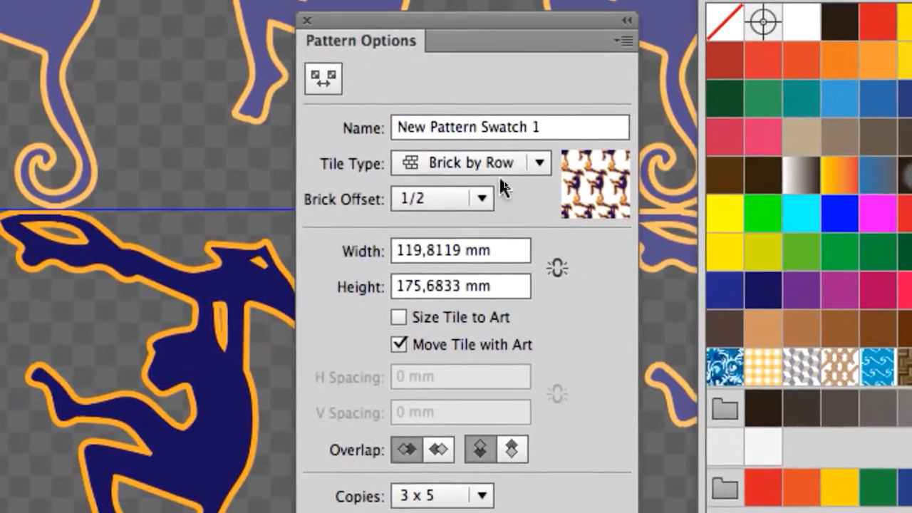
left_click(777, 198)
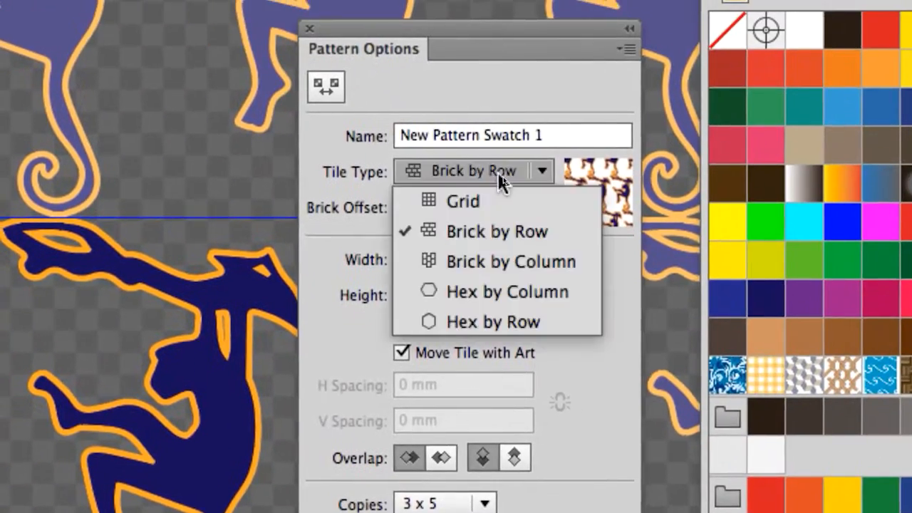
left_click(793, 282)
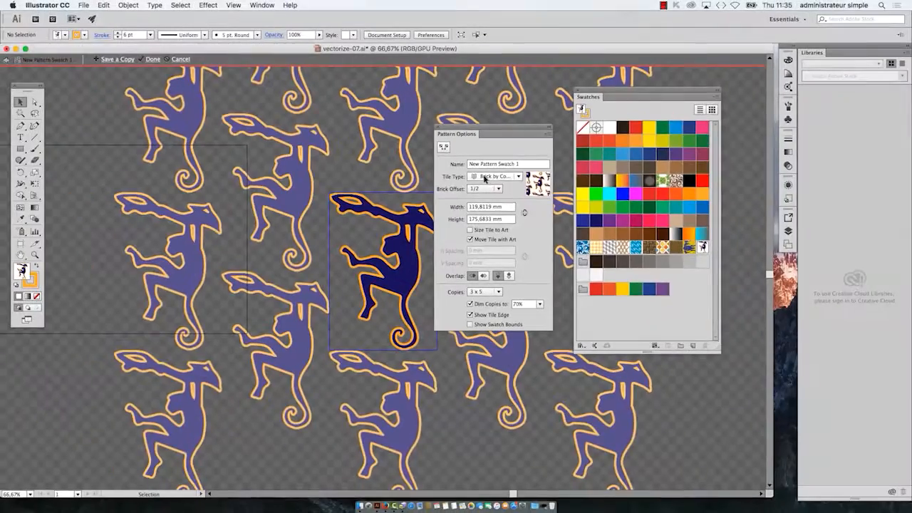
left_click(549, 193)
left_click(490, 197)
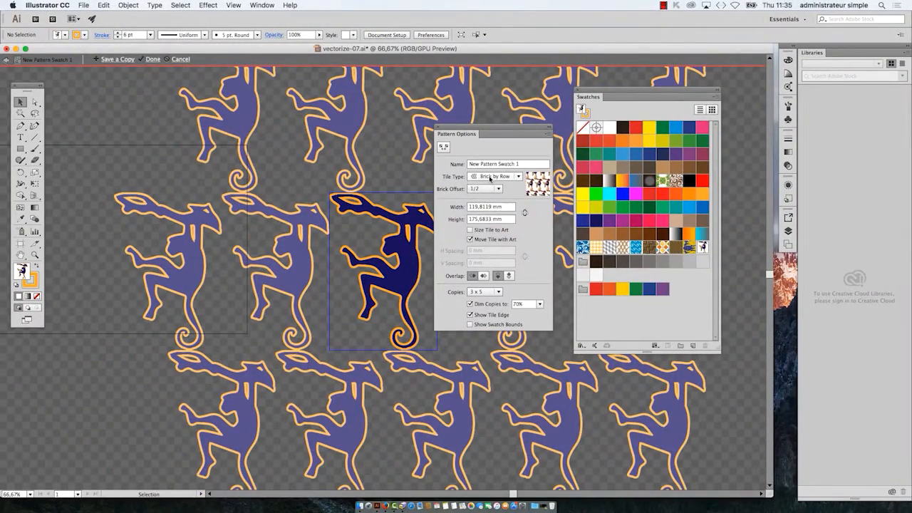
Step: Move Pattern Options clear of the central monkey tile and, after trying Grid and Brick by Row, set the tile type to Brick by Column
left_click_drag(491, 134, 99, 127)
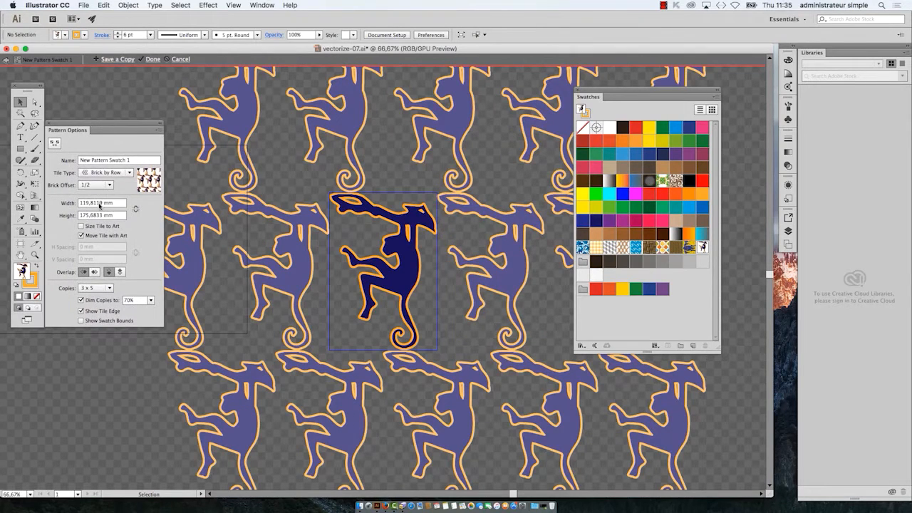
left_click(106, 173)
left_click(106, 184)
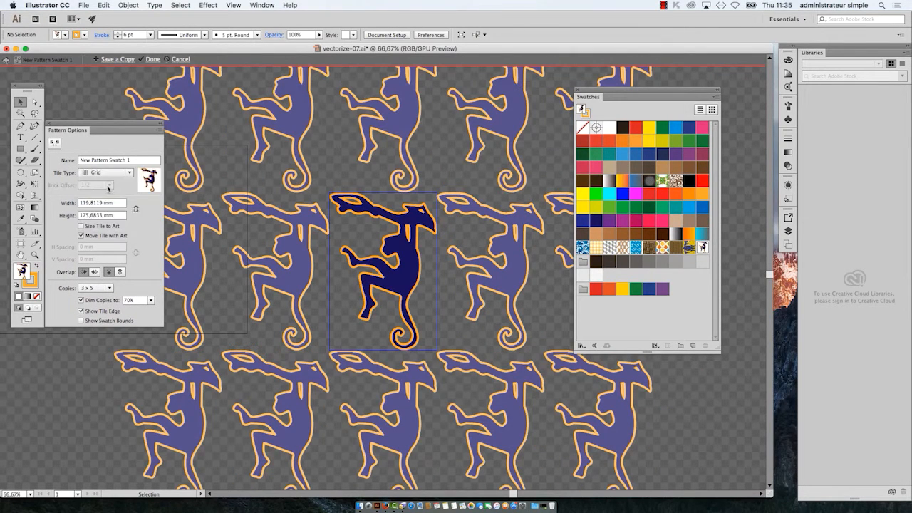
left_click(109, 172)
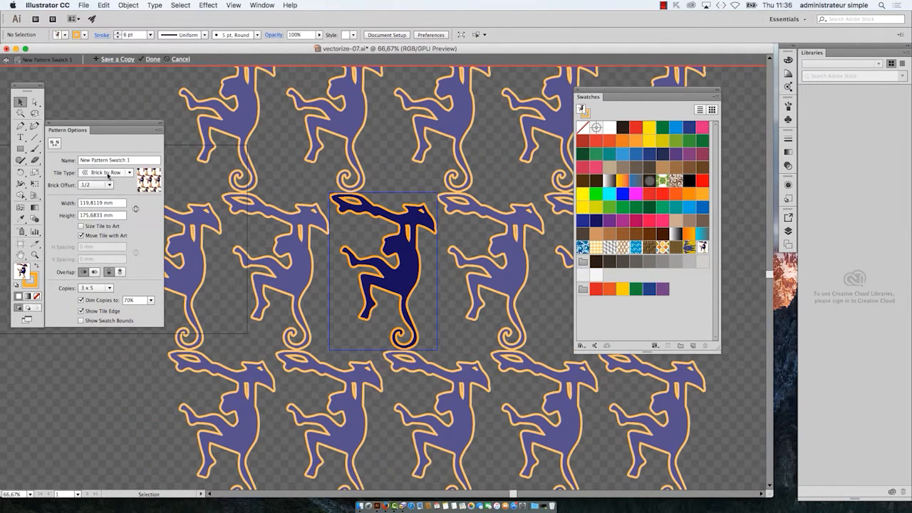
left_click(108, 204)
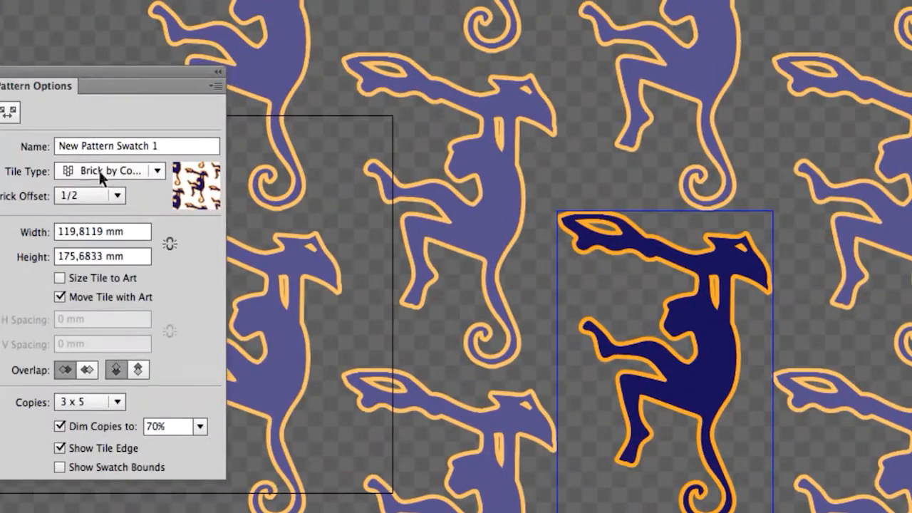
left_click(102, 174)
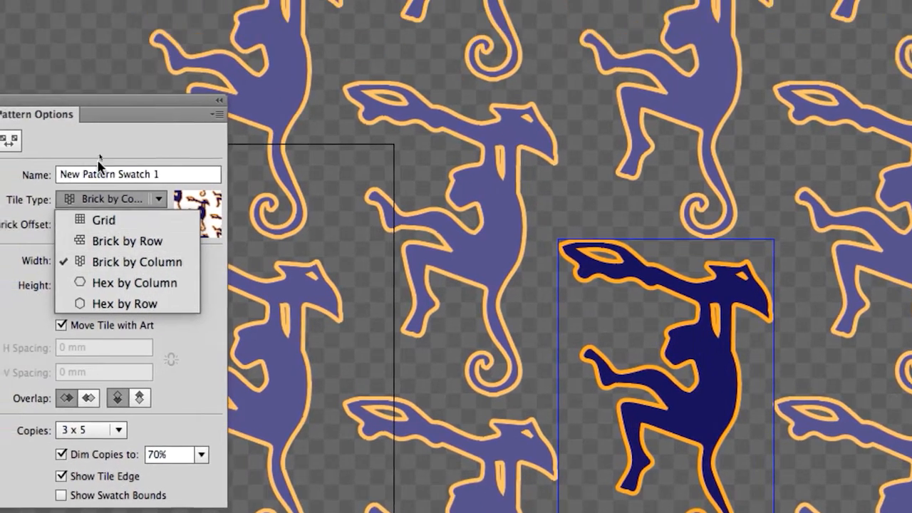
left_click(73, 84)
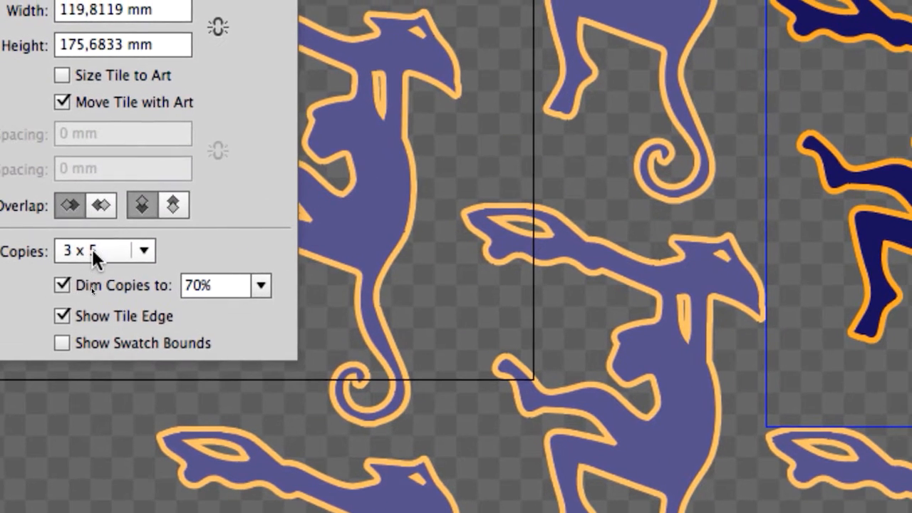
Step: Set the number of pattern copies in the preview to 5 x 5 and view the whole repeat
left_click(91, 249)
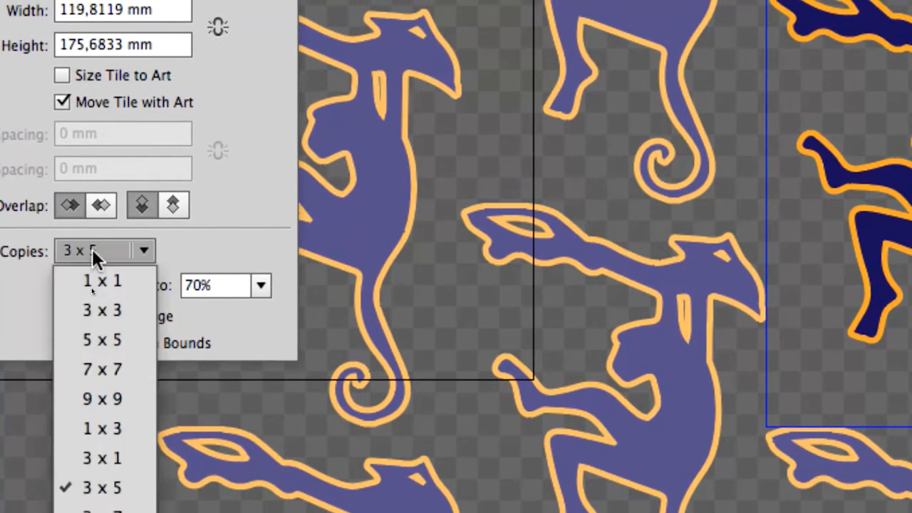
left_click(97, 280)
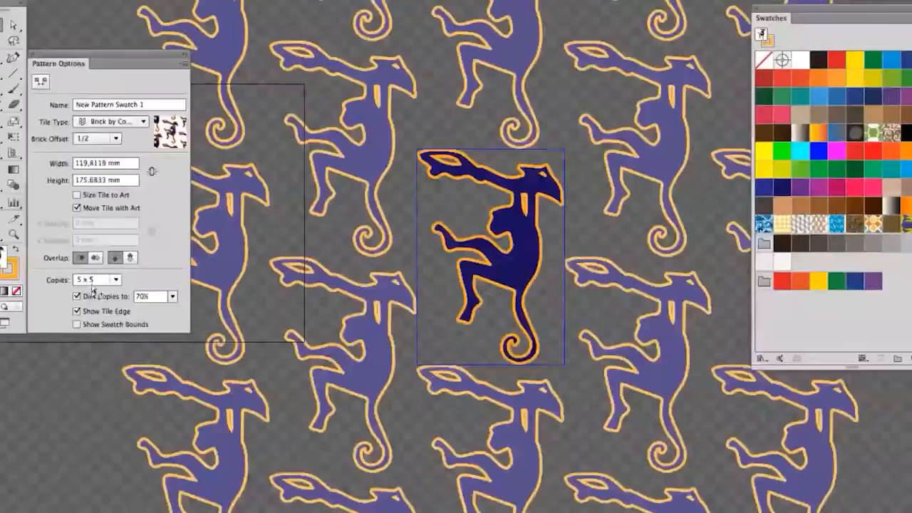
scroll(325, 377, "down", 2)
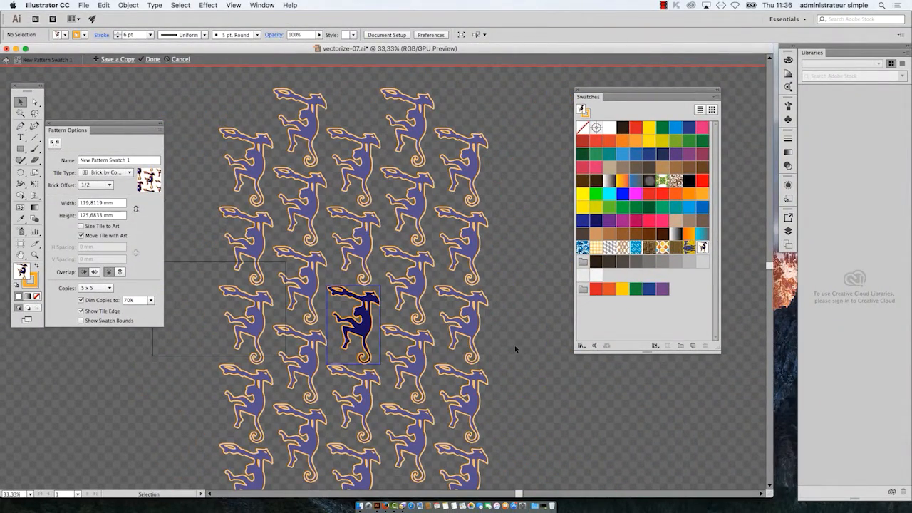
scroll(515, 345, "down", 1)
Step: Try 3 x 3, 9 x 9 and 1 x 1 copies in the pattern preview, ending on 9 x 9
left_click(102, 288)
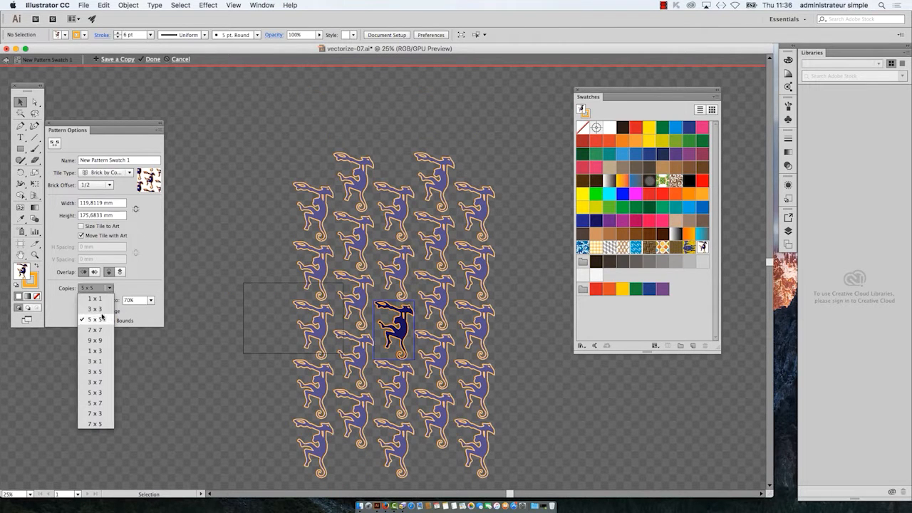
left_click(104, 309)
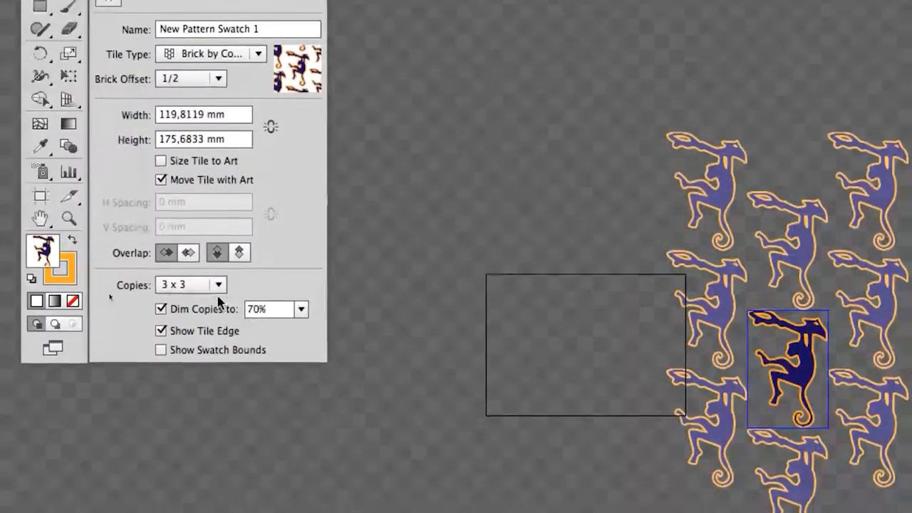
left_click(216, 298)
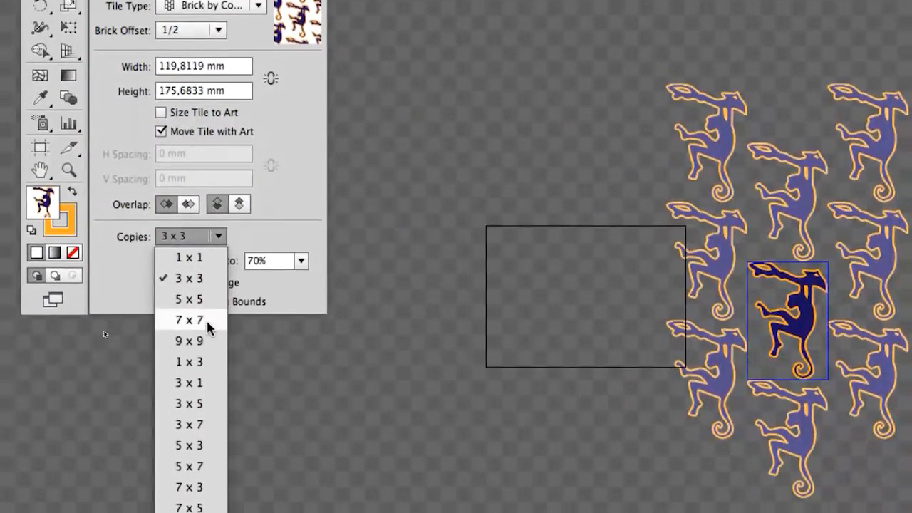
left_click(206, 395)
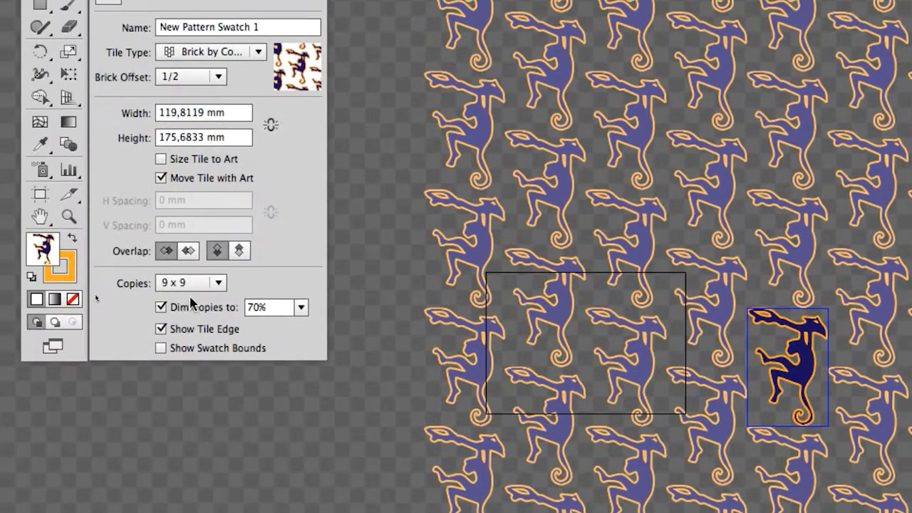
left_click(189, 280)
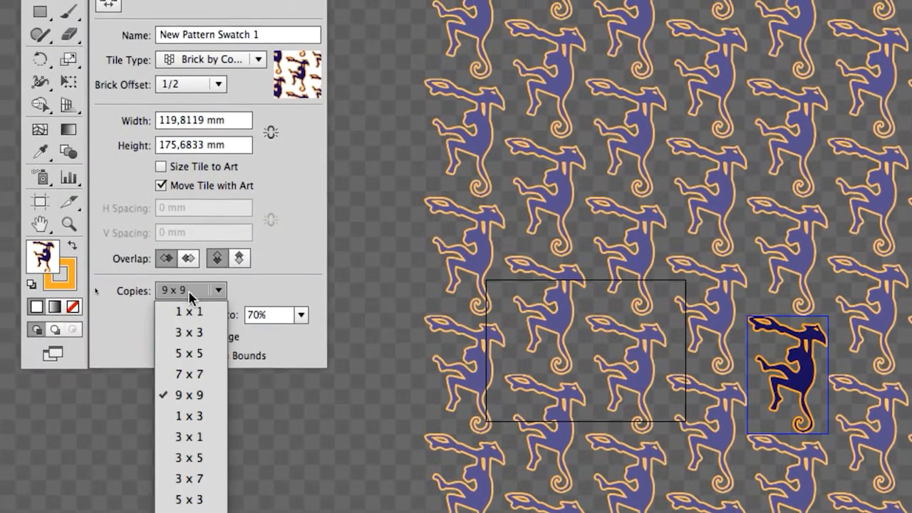
left_click(191, 306)
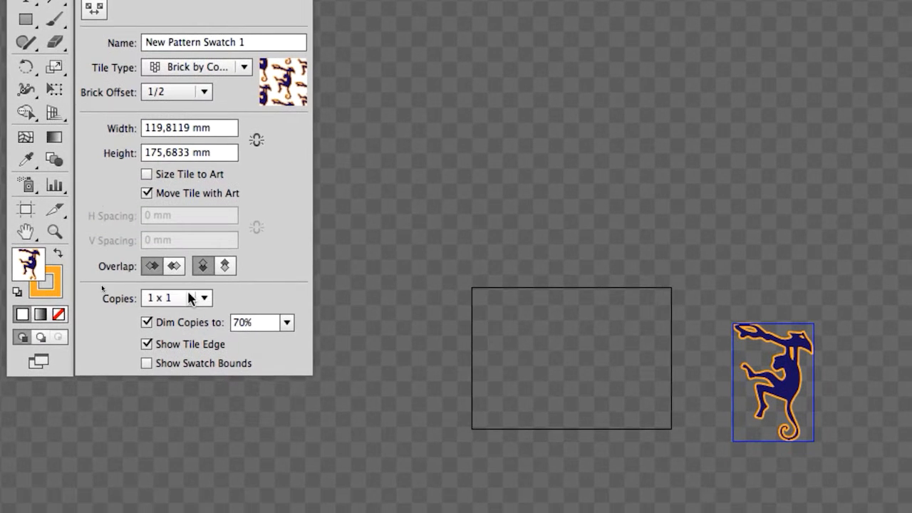
left_click(191, 298)
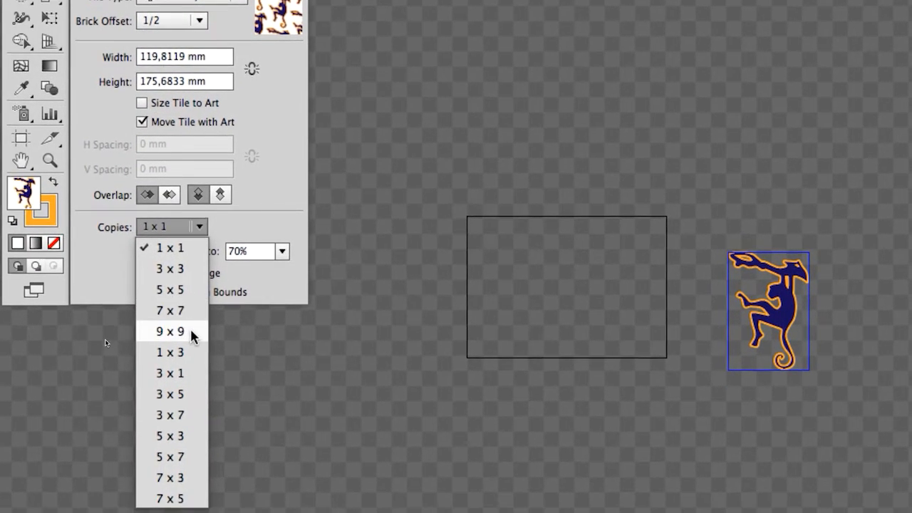
left_click(191, 376)
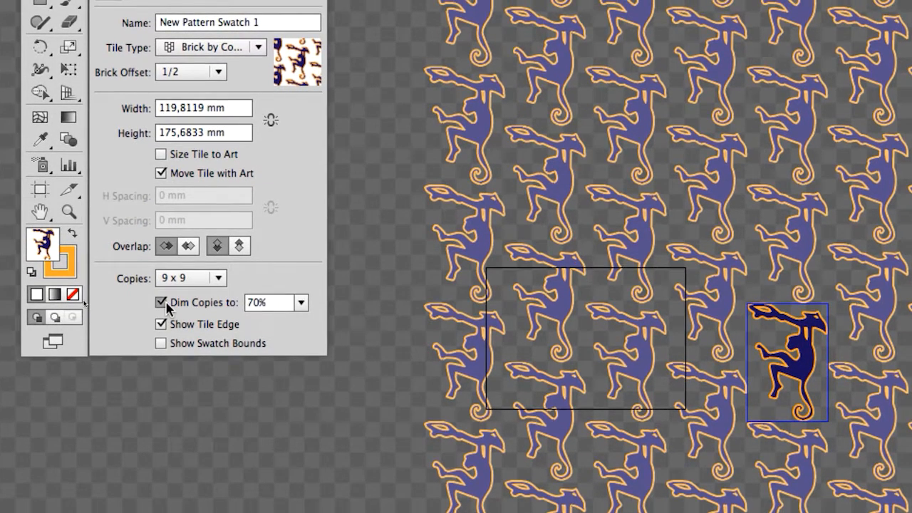
Step: Toggle the dimming of the pattern copies and, after trying 40%, set the dimming to 60%
left_click(161, 318)
left_click(161, 303)
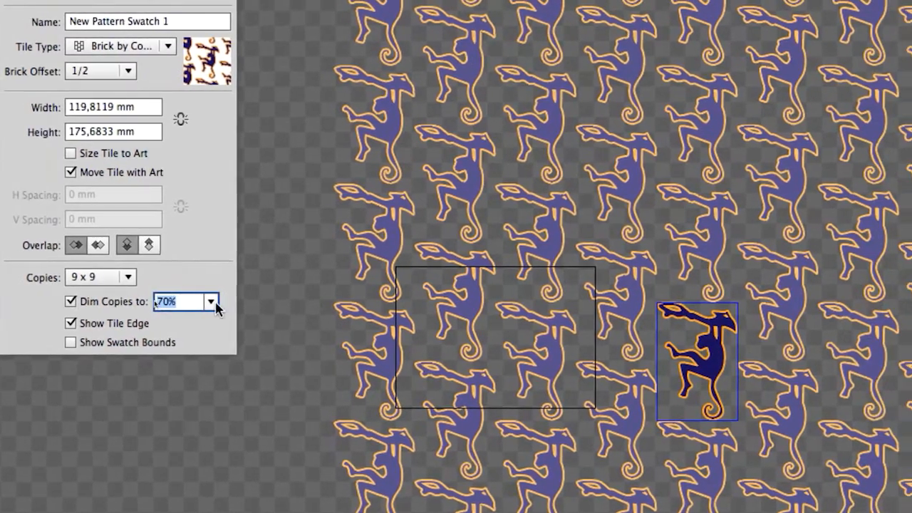
left_click(211, 303)
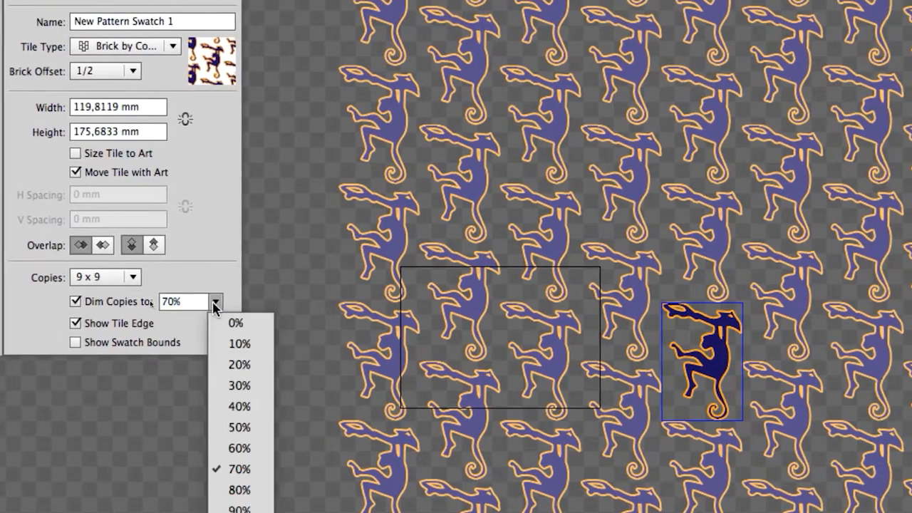
left_click(218, 407)
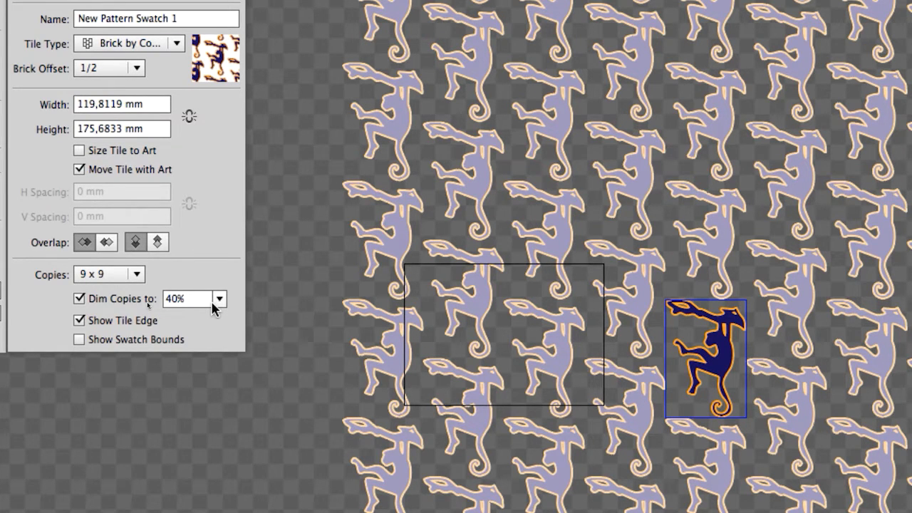
left_click(213, 305)
left_click(243, 442)
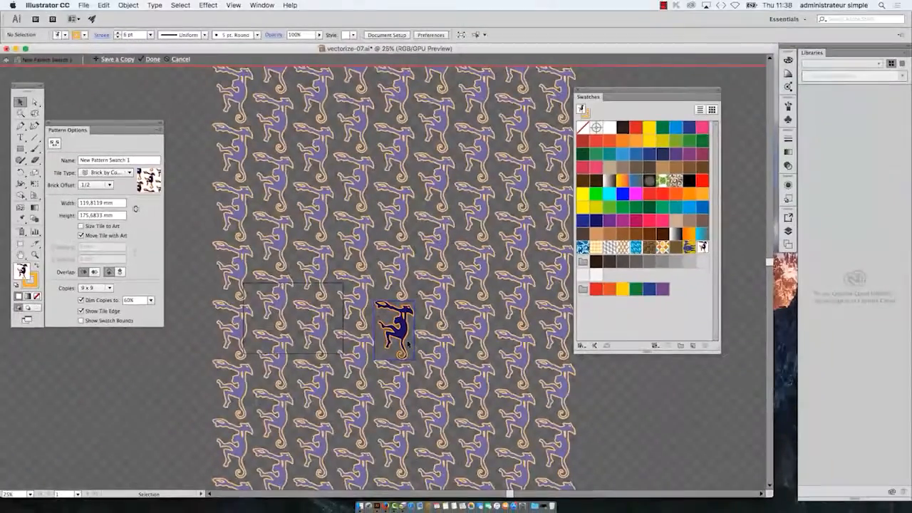
Step: Turn the dimming of the pattern copies off and on again to compare them with the original tile
left_click(81, 300)
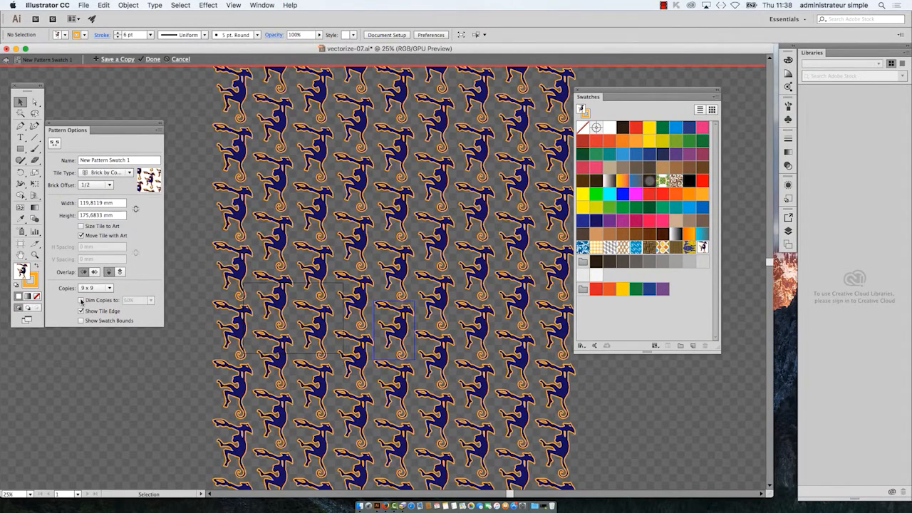
left_click(81, 301)
left_click(82, 301)
left_click(81, 300)
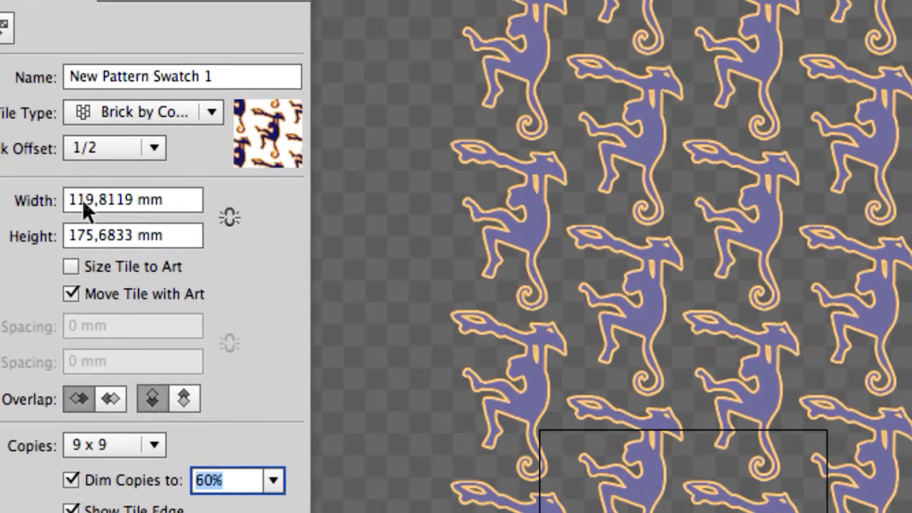
left_click(82, 198)
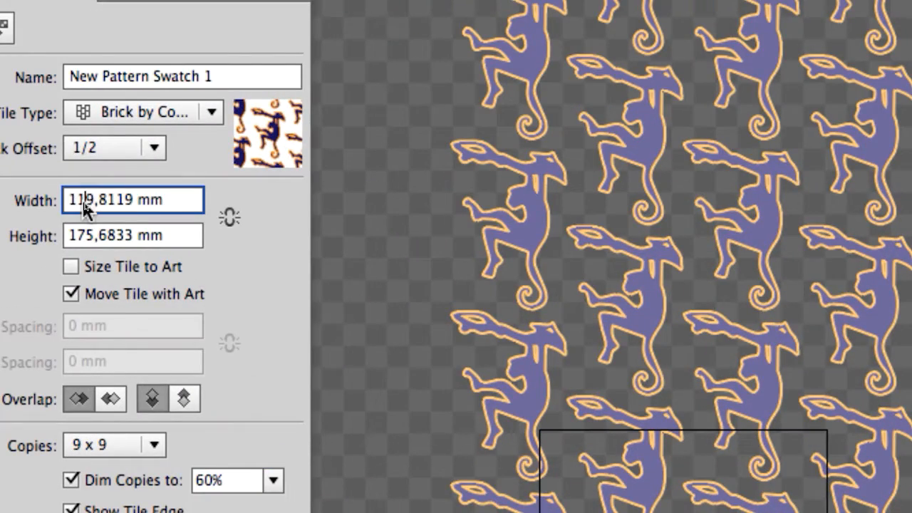
double_click(84, 204)
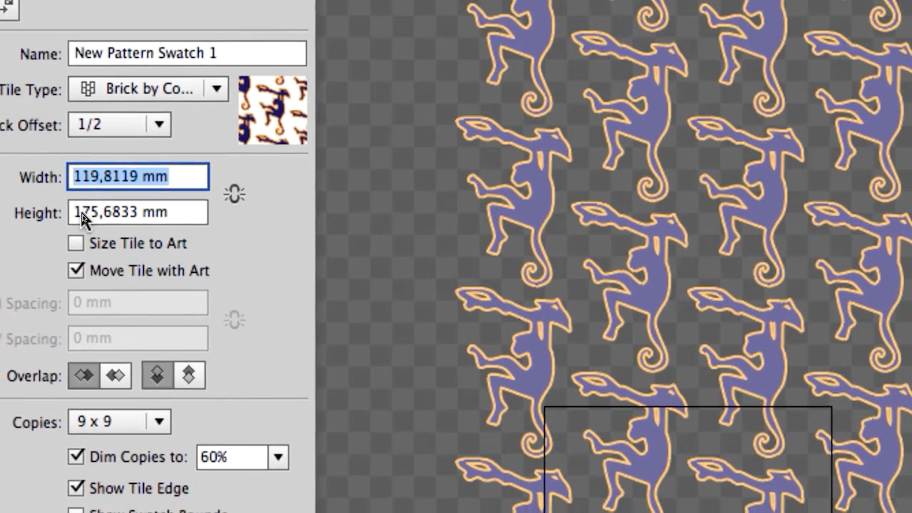
double_click(84, 239)
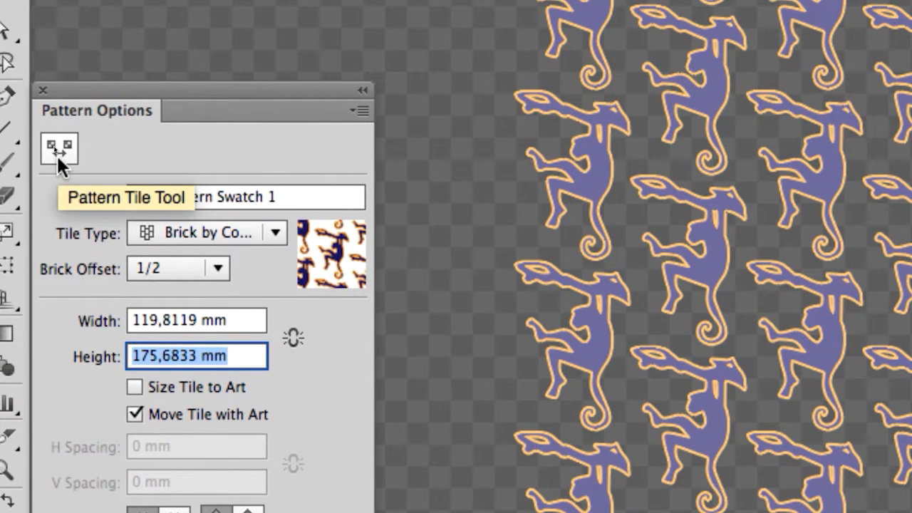
Step: Activate the Pattern Tile Tool and enlarge the tile around the central monkey to about 260 x 202 mm
left_click(58, 149)
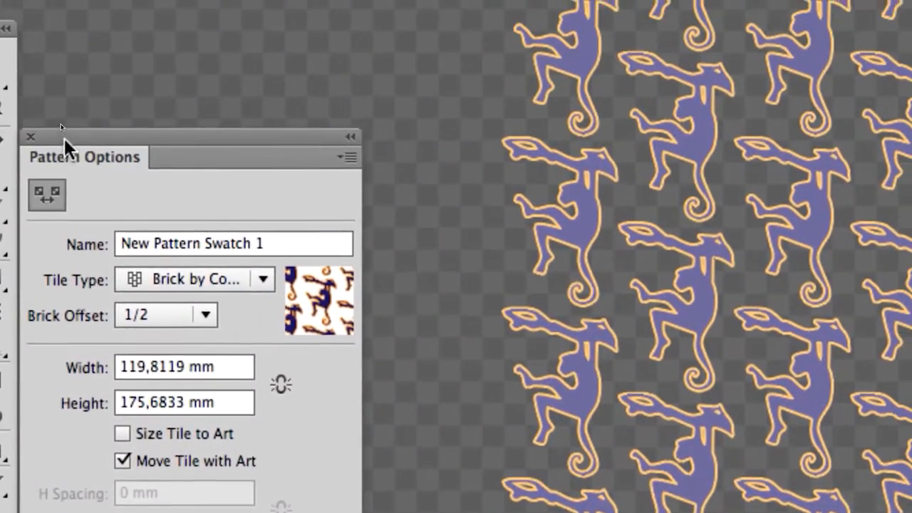
left_click_drag(64, 138, 203, 226)
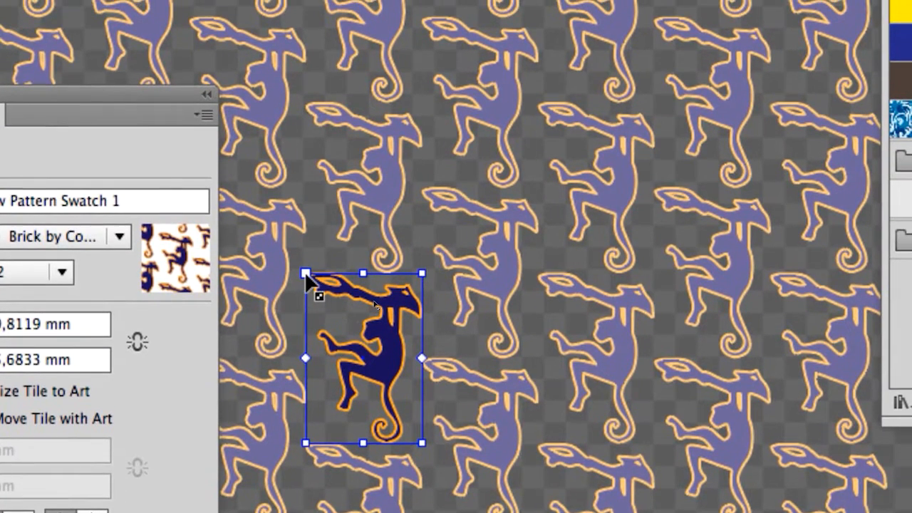
mouse_move(306, 276)
left_mouse_down()
mouse_move(282, 259)
mouse_move(294, 273)
mouse_move(306, 259)
left_mouse_up()
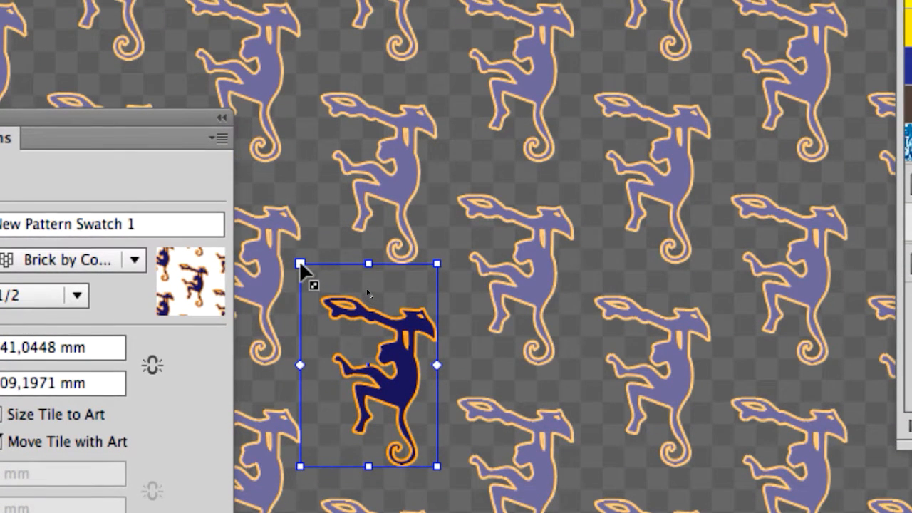
left_click_drag(299, 262, 307, 273)
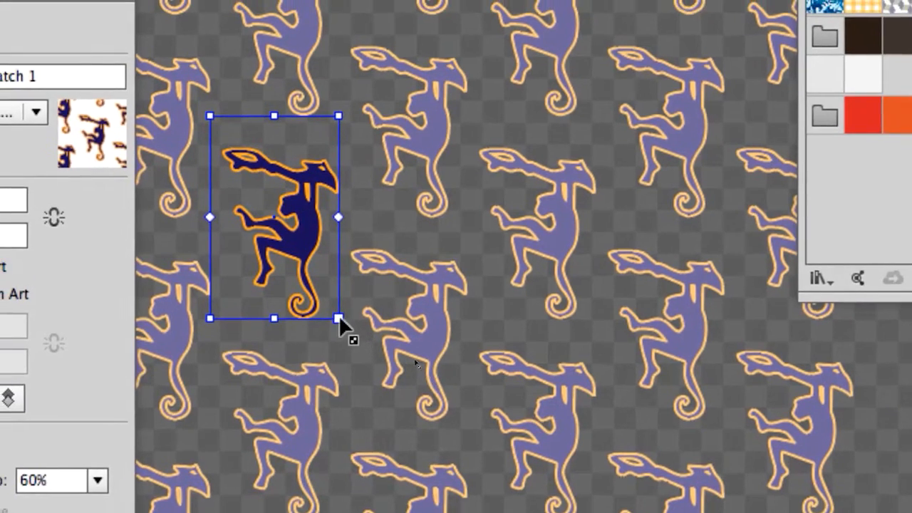
left_click_drag(430, 453, 453, 490)
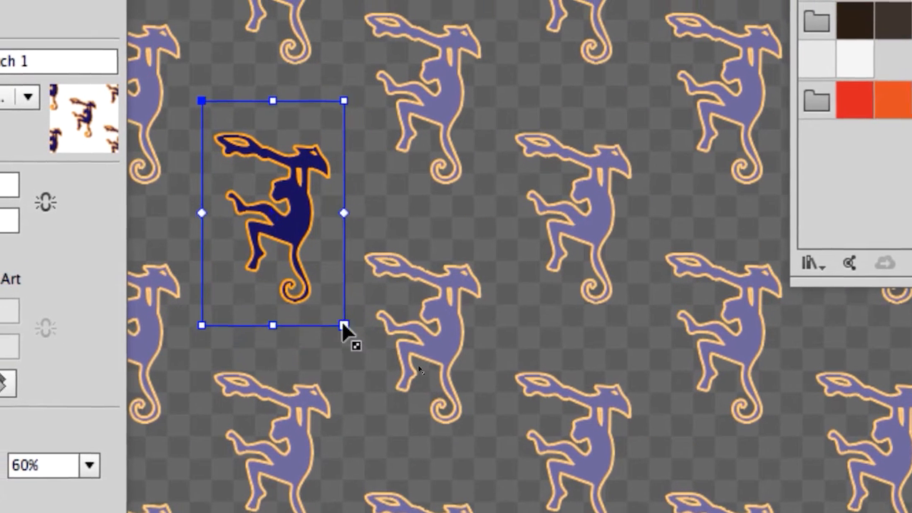
left_click_drag(344, 327, 393, 298)
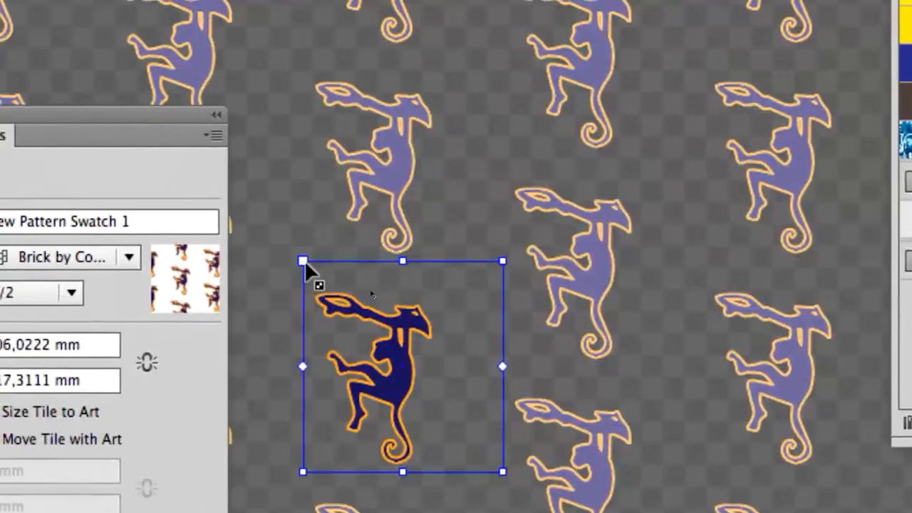
left_click_drag(158, 109, 137, 123)
left_click_drag(298, 267, 283, 281)
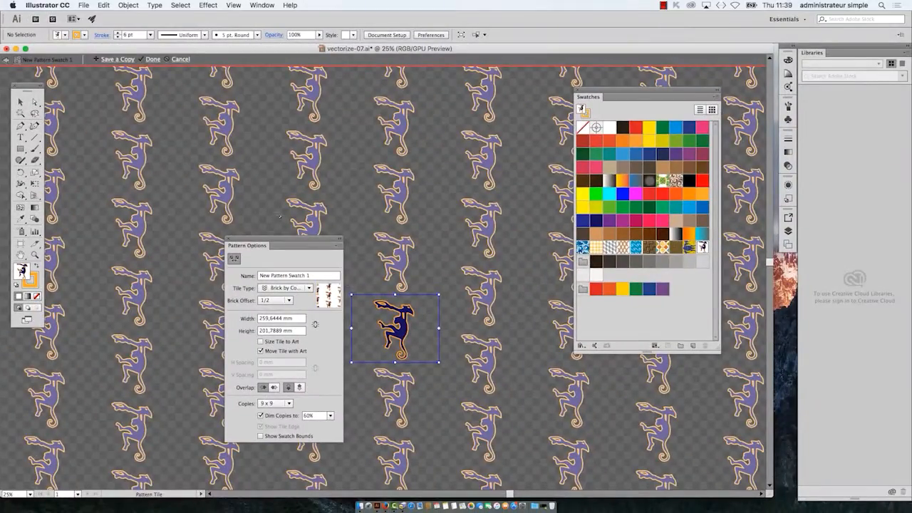
Step: Move Pattern Options away from the central tile and resize the tile to about 233 x 250 mm
left_click_drag(280, 244, 563, 421)
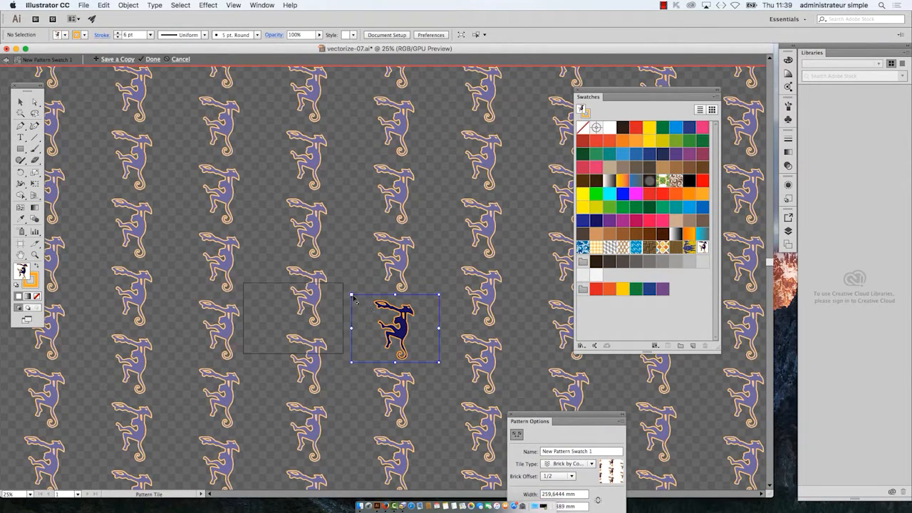
mouse_move(352, 295)
left_mouse_down()
mouse_move(378, 296)
mouse_move(365, 304)
mouse_move(380, 307)
mouse_move(361, 286)
left_mouse_up()
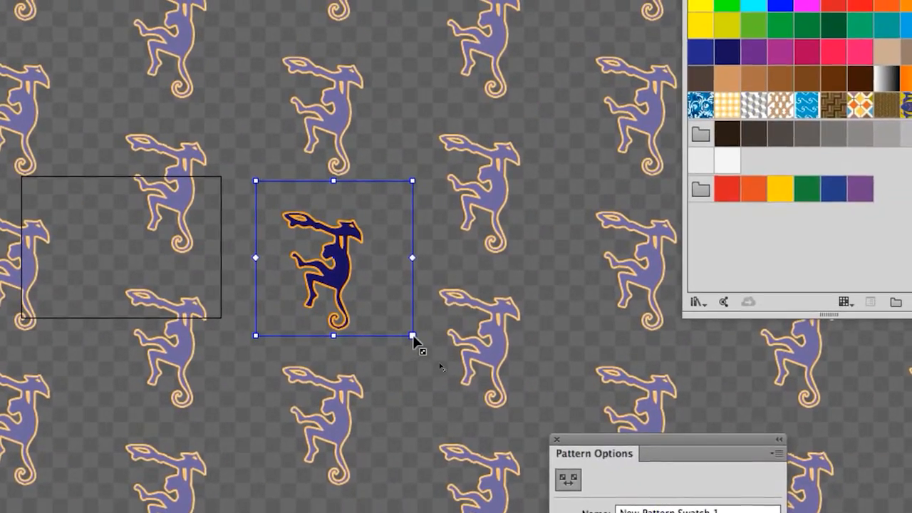
left_click_drag(414, 336, 415, 345)
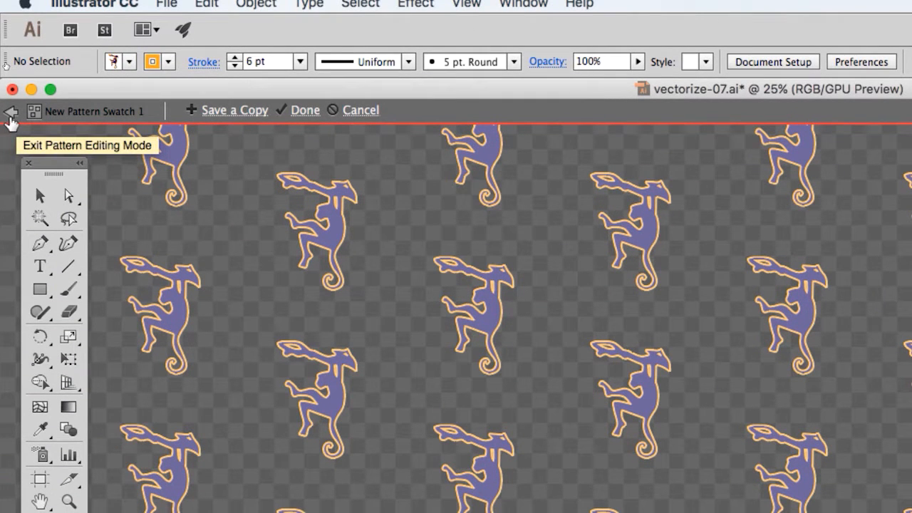
Step: Exit pattern editing mode and inspect the updated monkey pattern inside the hexagon up close
left_click(10, 114)
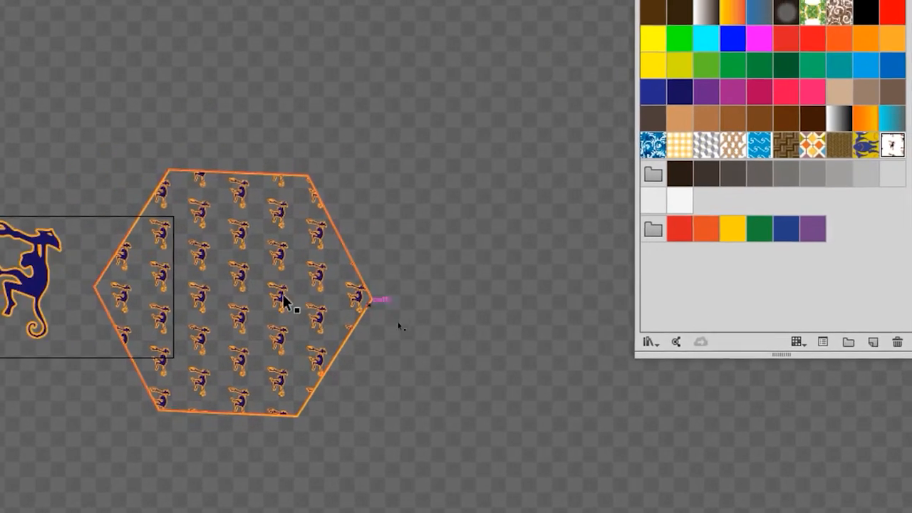
scroll(208, 270, "up", 2)
scroll(270, 297, "up", 1)
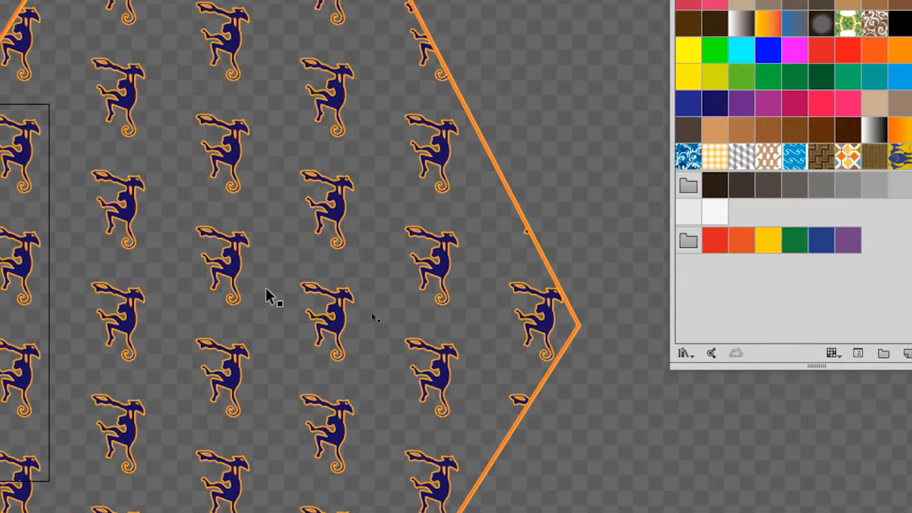
scroll(267, 291, "up", 1)
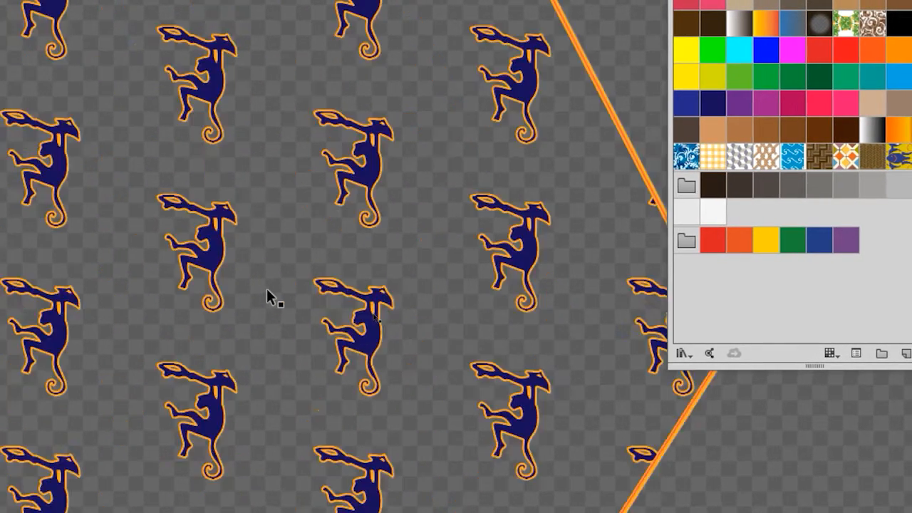
scroll(267, 291, "down", 2)
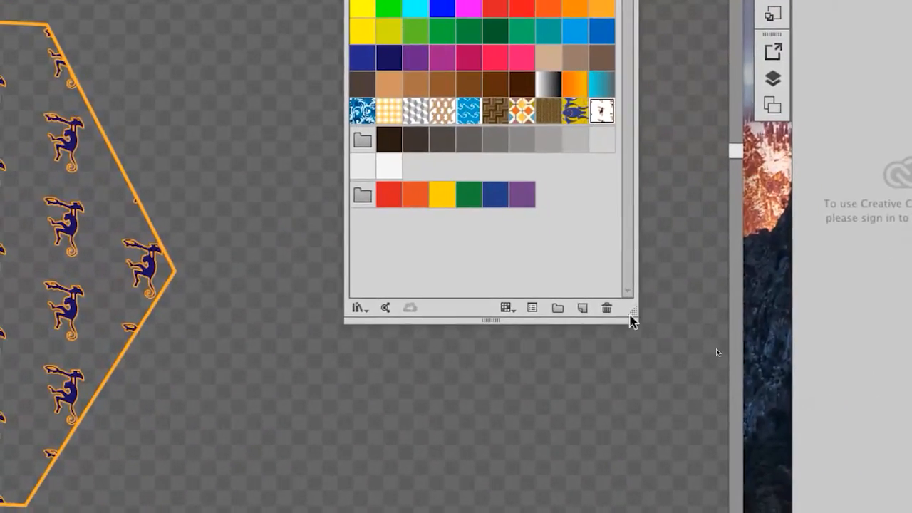
Step: Widen the Swatches panel and duplicate the monkey pattern swatch as a new swatch
left_click_drag(631, 313, 675, 231)
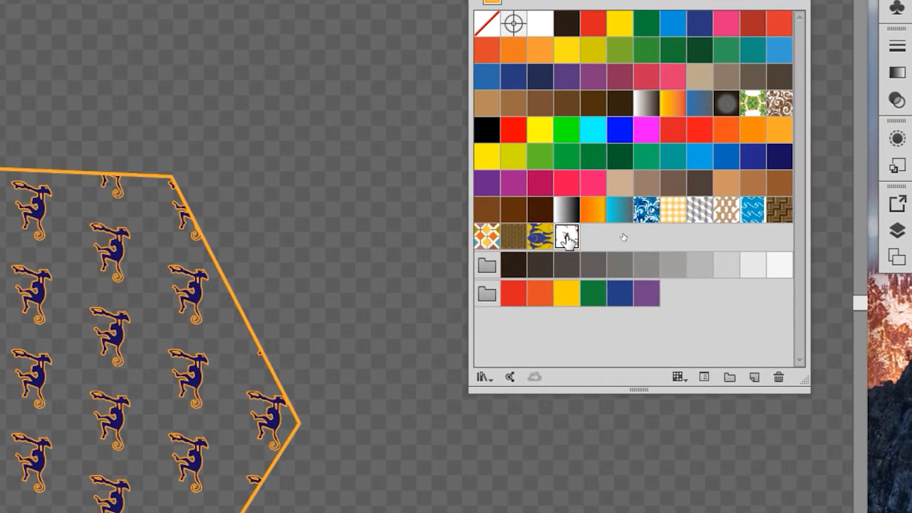
left_click_drag(568, 240, 756, 373)
left_click_drag(634, 285, 634, 289)
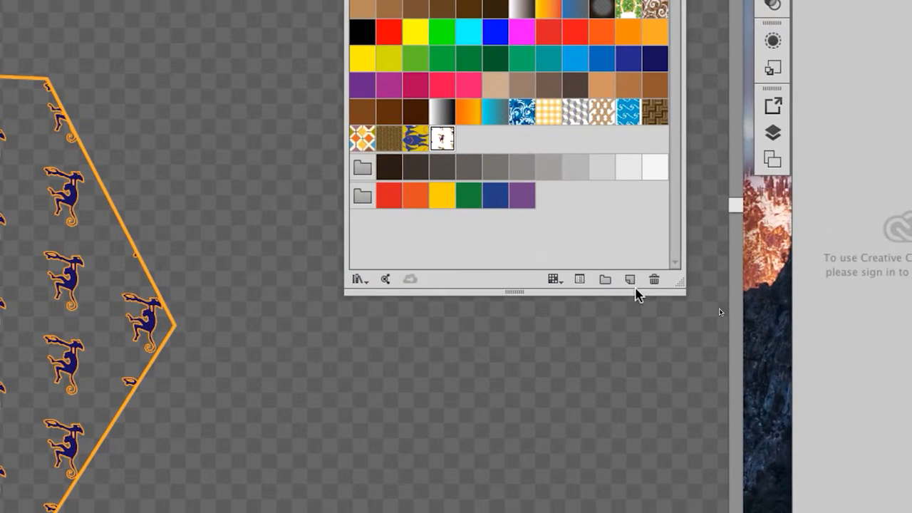
left_click(632, 283)
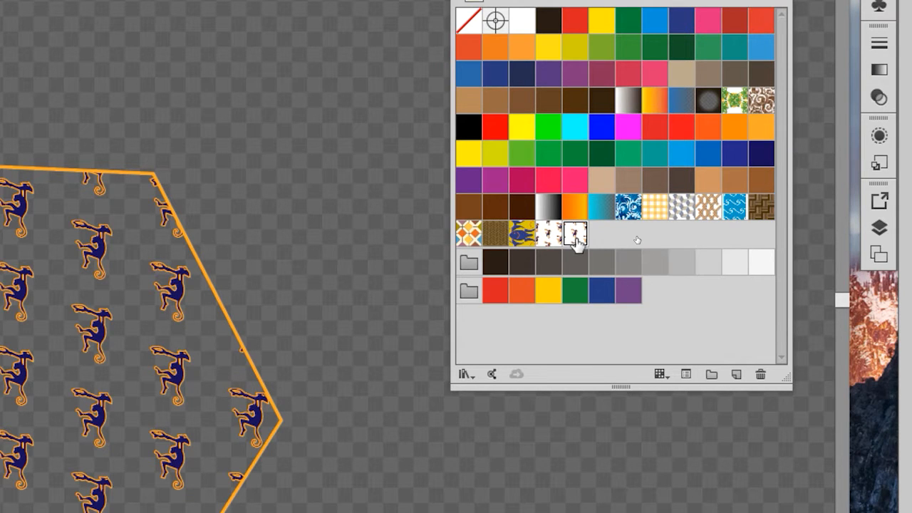
Step: Open the duplicated monkey swatch for editing and move Pattern Options to the upper part of the canvas, away from the central tile
double_click(575, 233)
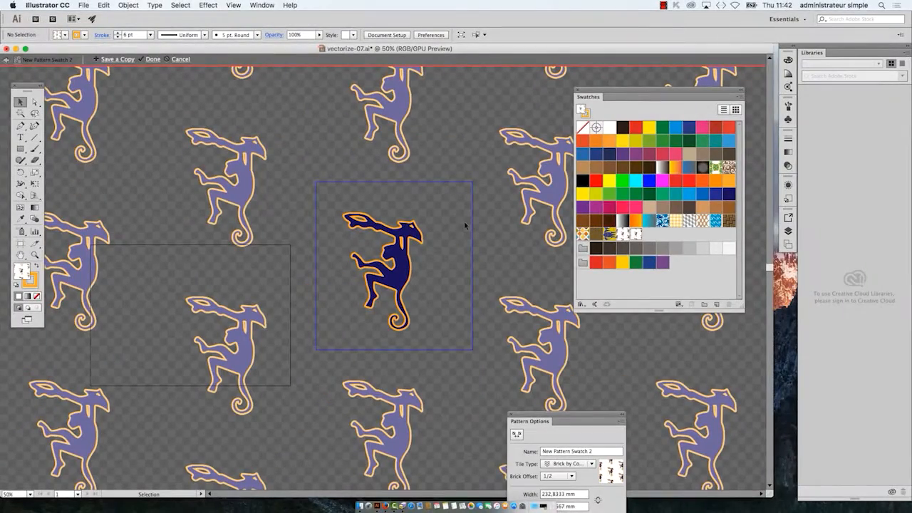
left_click_drag(568, 421, 173, 96)
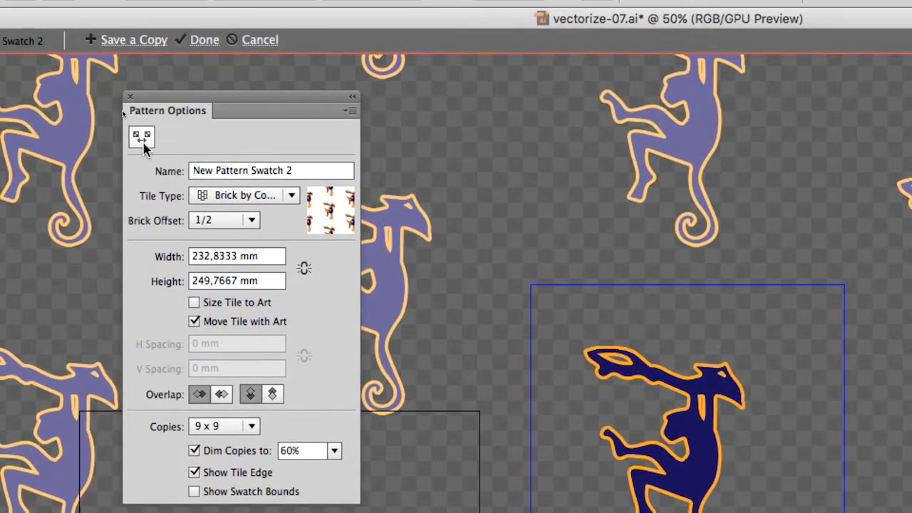
Step: Shrink the pattern tile around the central monkey with the Pattern Tile Tool to about 89 x 124 mm so the copies overlap
left_click(47, 2)
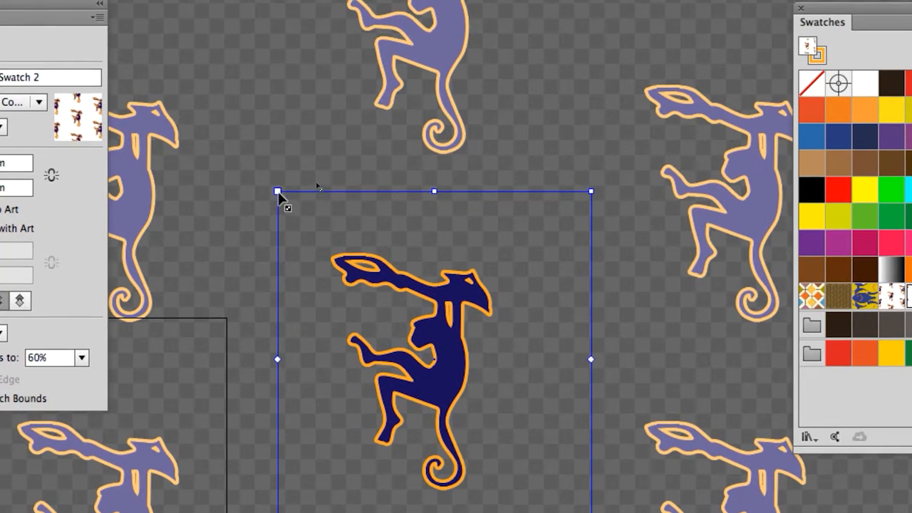
left_click_drag(279, 196, 310, 229)
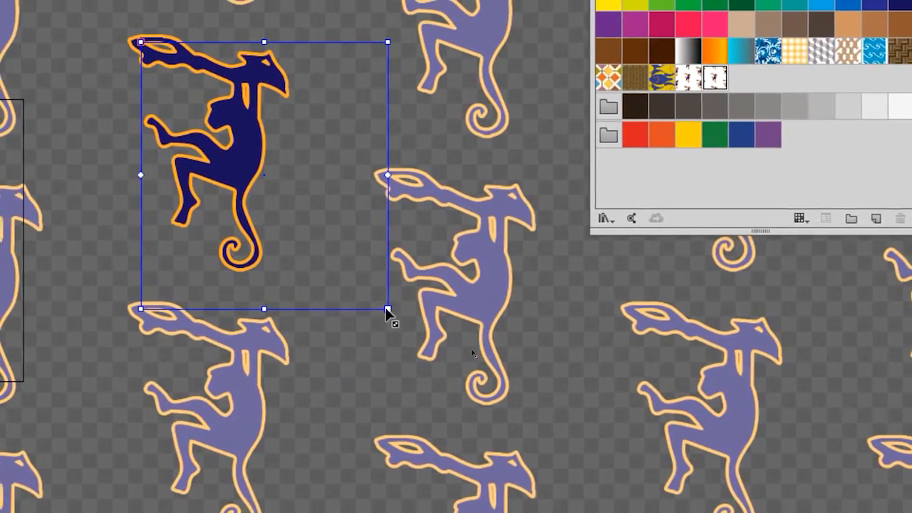
left_click_drag(549, 482, 489, 443)
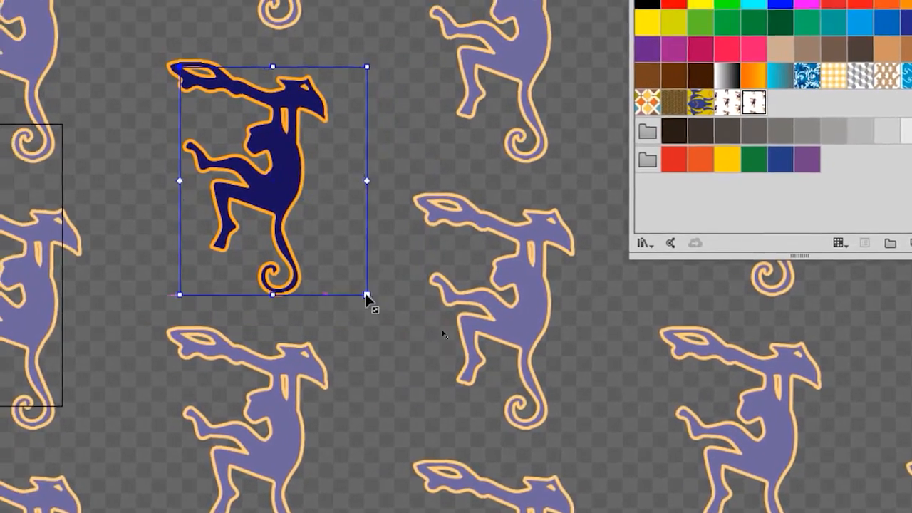
left_click_drag(366, 295, 345, 279)
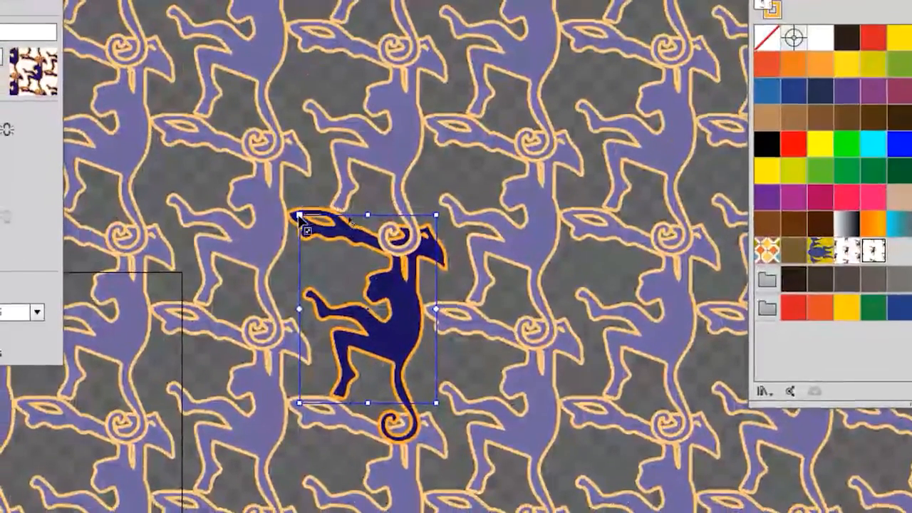
left_click_drag(209, 92, 219, 93)
left_click_drag(303, 216, 311, 234)
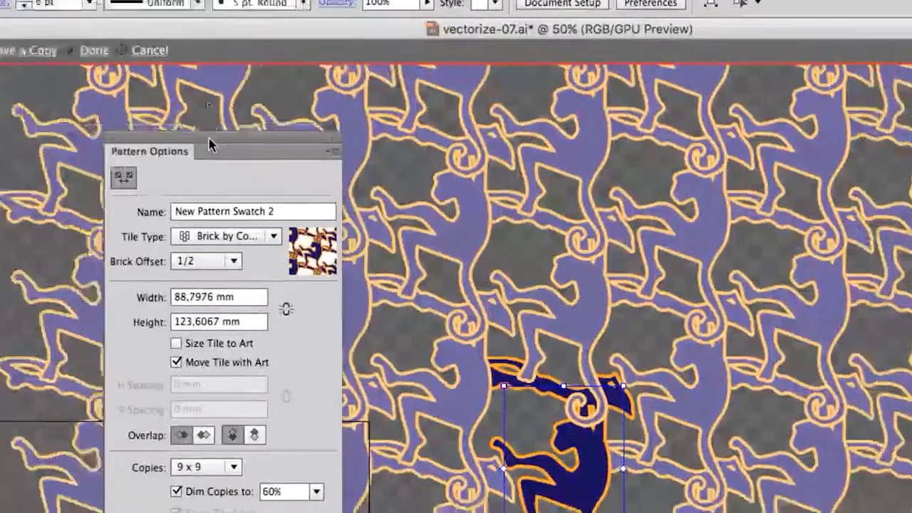
left_click_drag(209, 137, 338, 151)
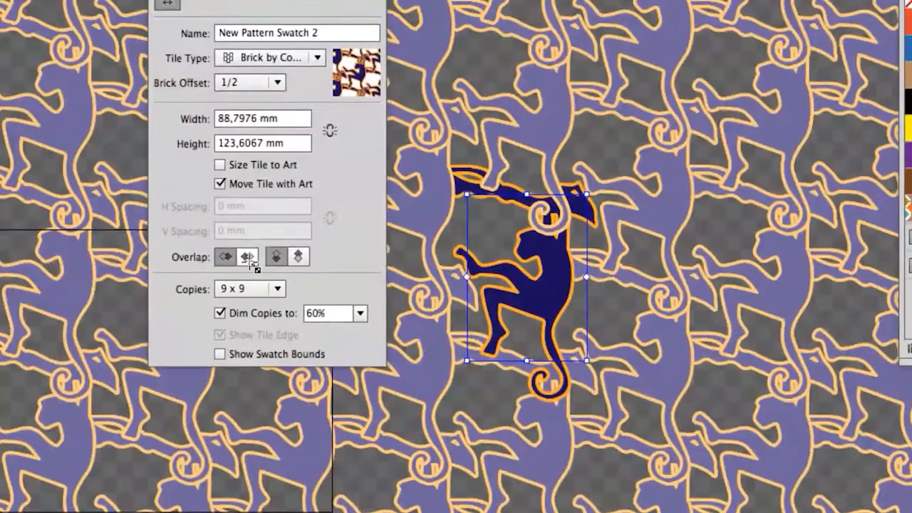
Step: Set the horizontal overlap of the monkey tiles to Right in Front after comparing it with Left in Front
left_click(248, 258)
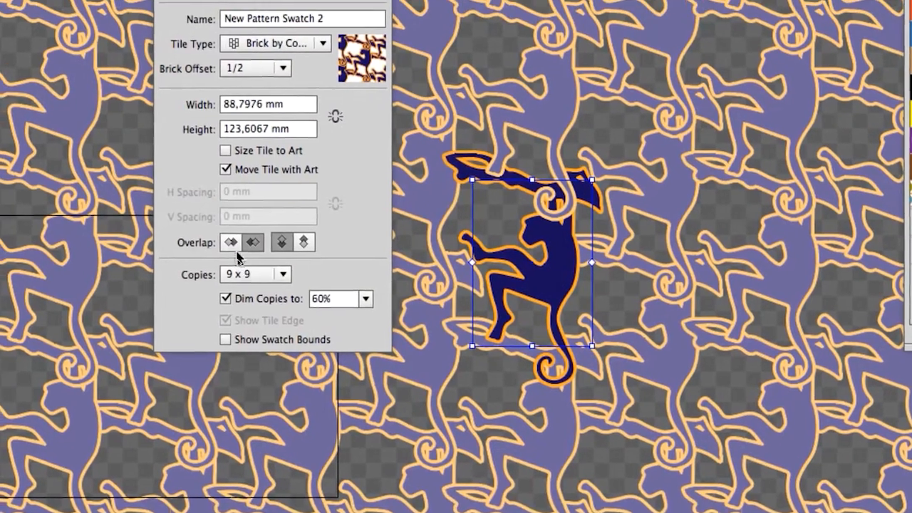
left_click(225, 258)
left_click(242, 250)
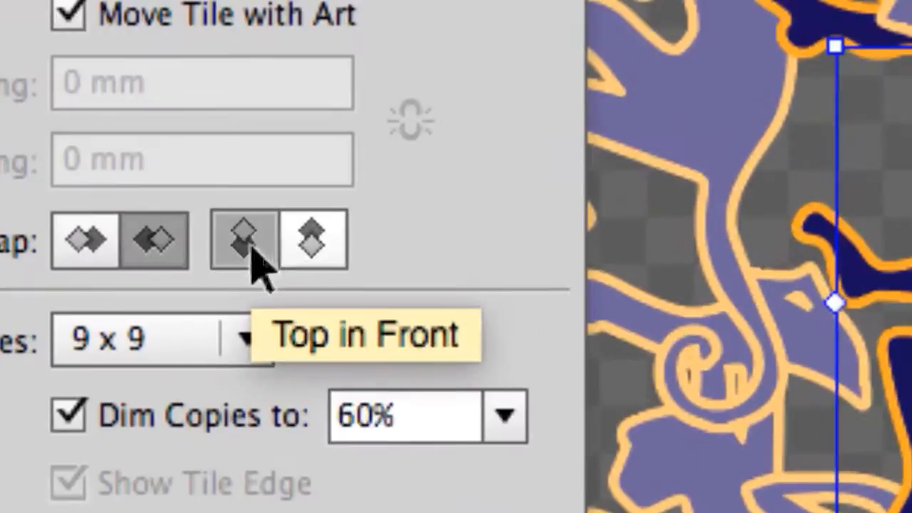
Step: Compare the Bottom in Front and Top in Front vertical overlaps of the monkey tiles, leaving Top in Front active
left_click(251, 247)
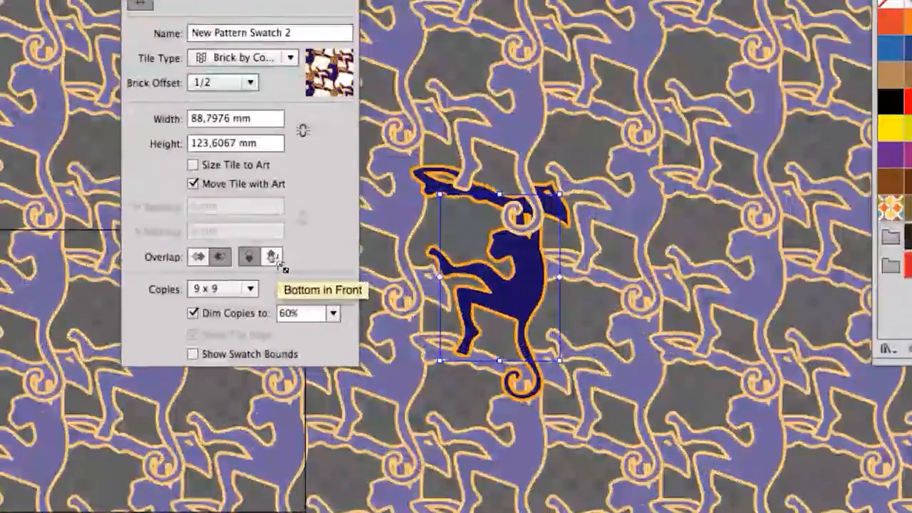
left_click(274, 258)
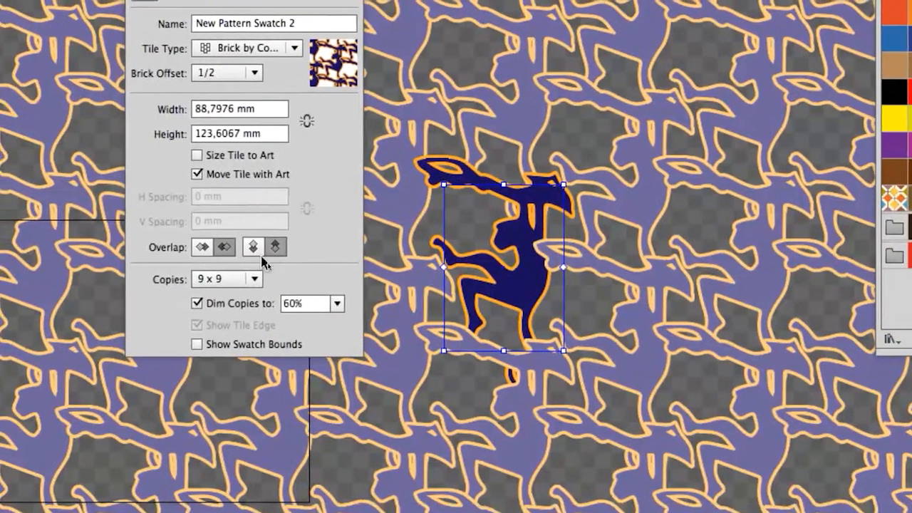
left_click(249, 259)
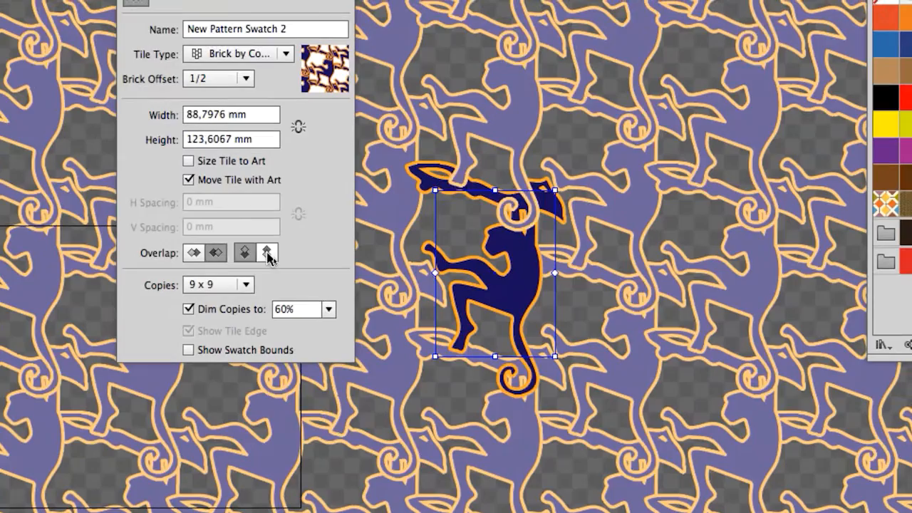
left_click(269, 258)
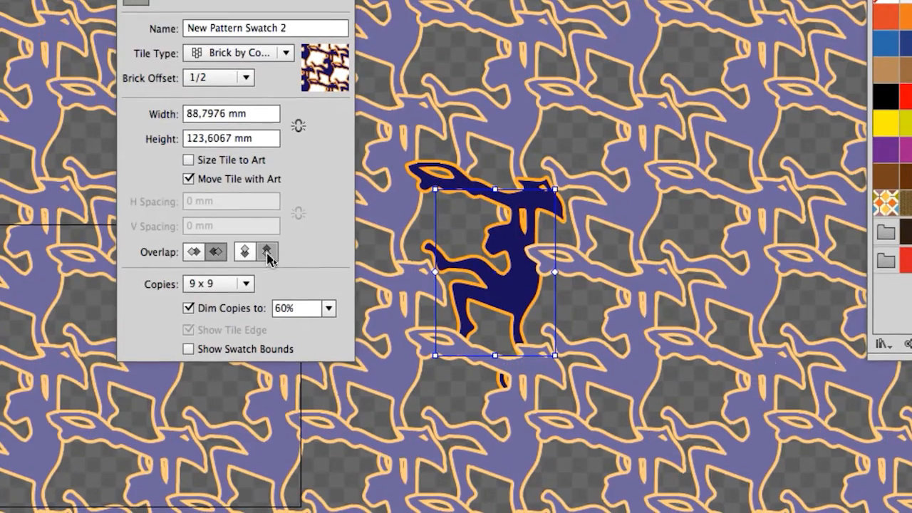
left_click(250, 257)
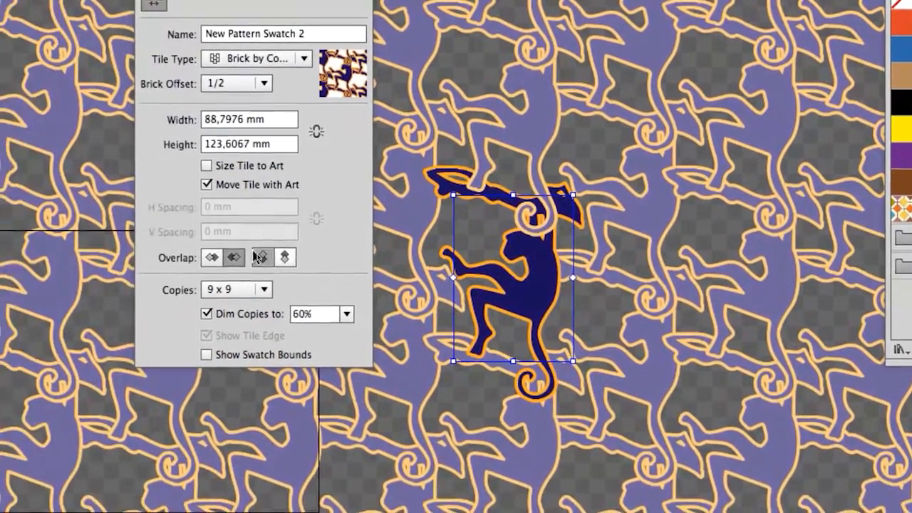
left_click(284, 258)
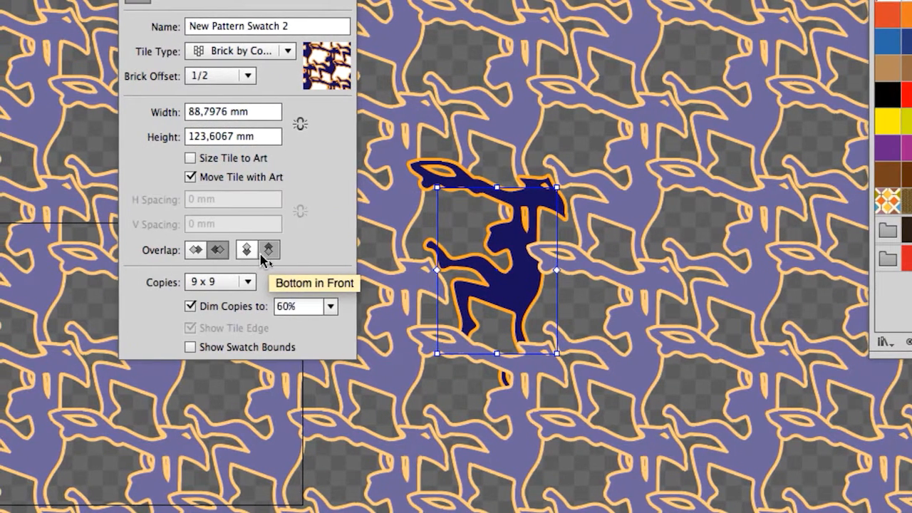
left_click(242, 256)
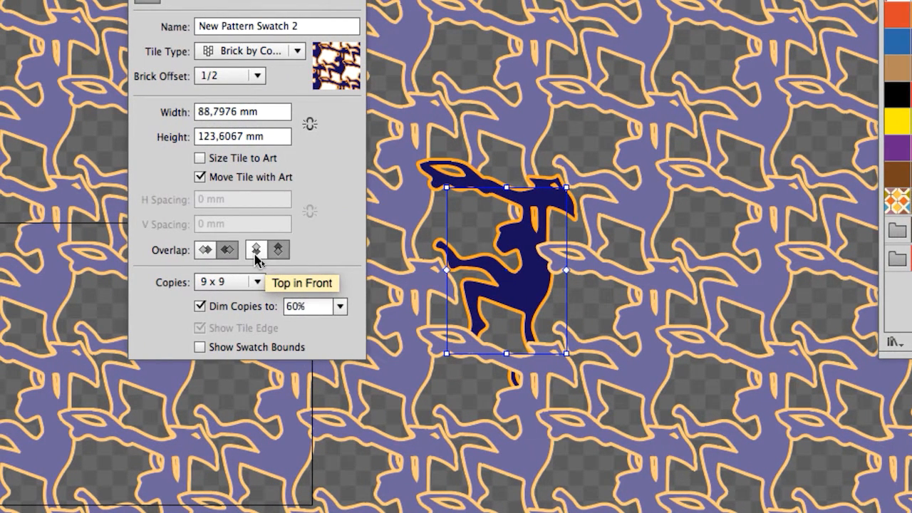
left_click(255, 254)
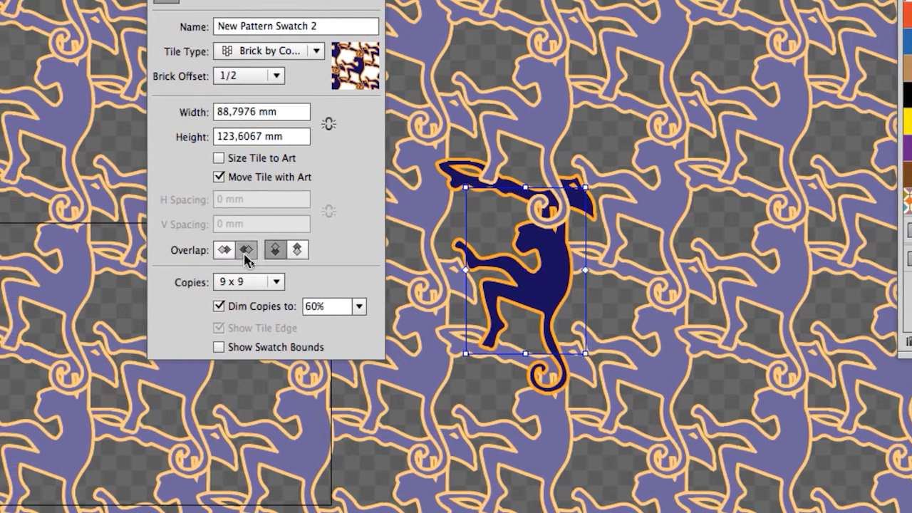
Step: Compare the Left in Front and Right in Front overlaps once more, leaving Right in Front active
left_click(206, 254)
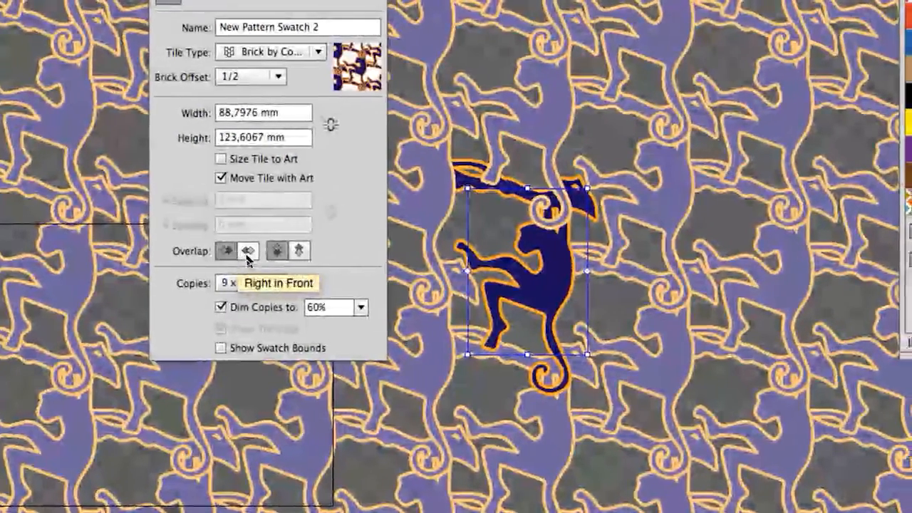
left_click(247, 255)
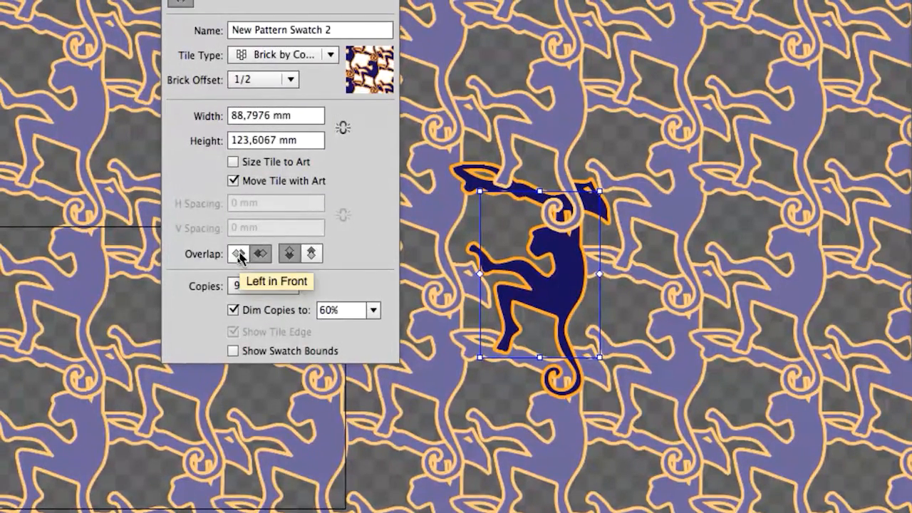
left_click(239, 254)
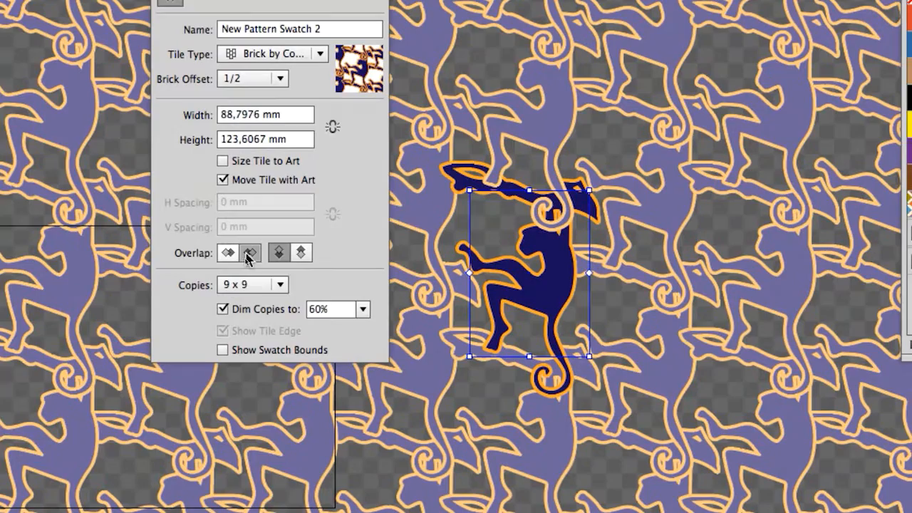
left_click(248, 256)
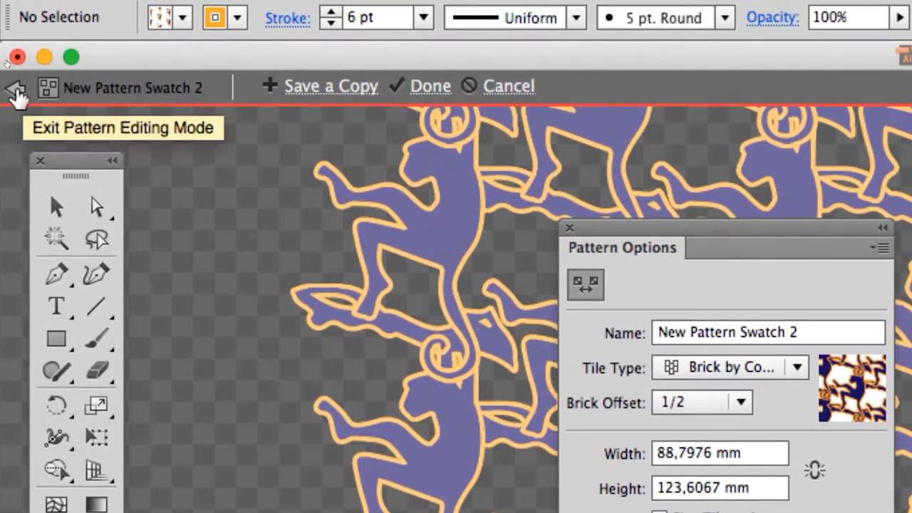
Step: Exit pattern editing mode and fill the hexagon with New Pattern Swatch 2, viewing it at 100%
left_click(15, 88)
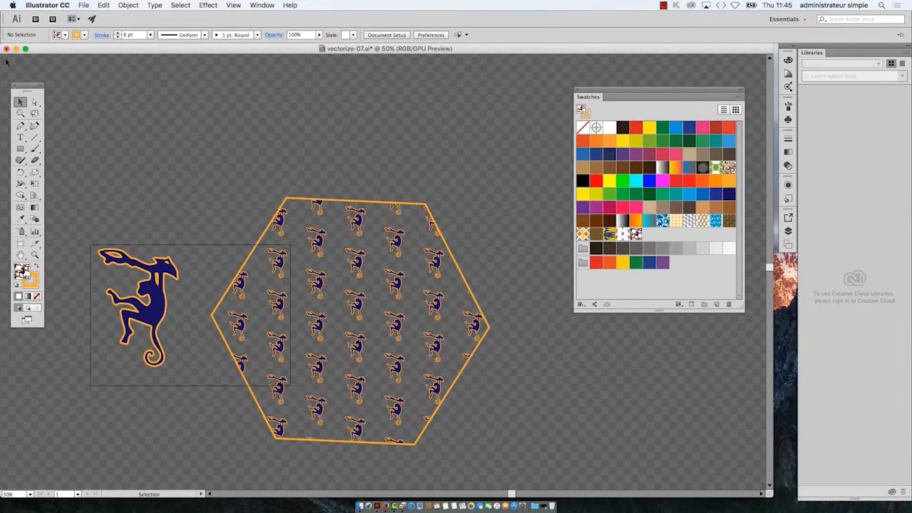
key("super+1")
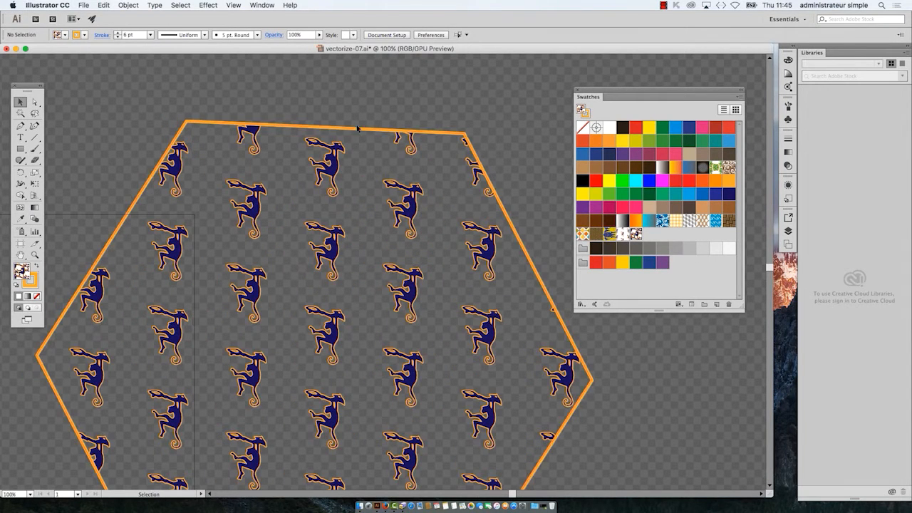
left_click(358, 129)
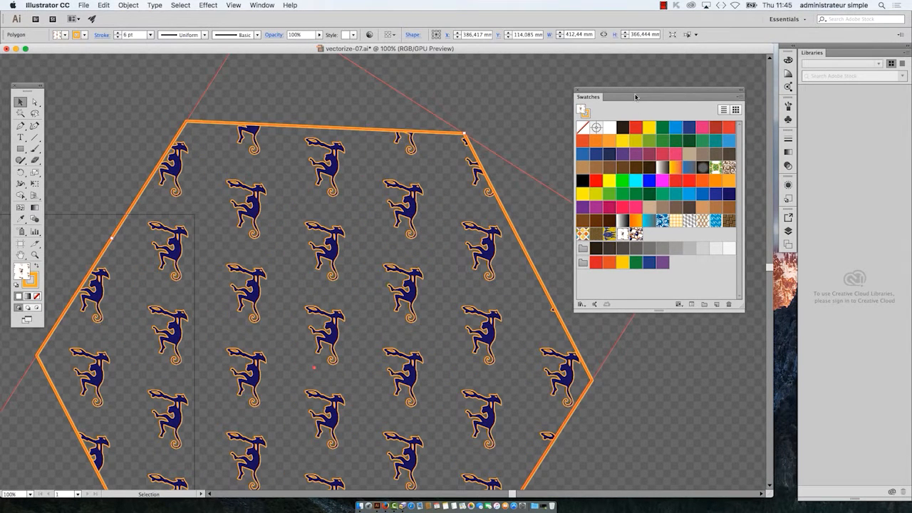
left_click_drag(636, 97, 535, 184)
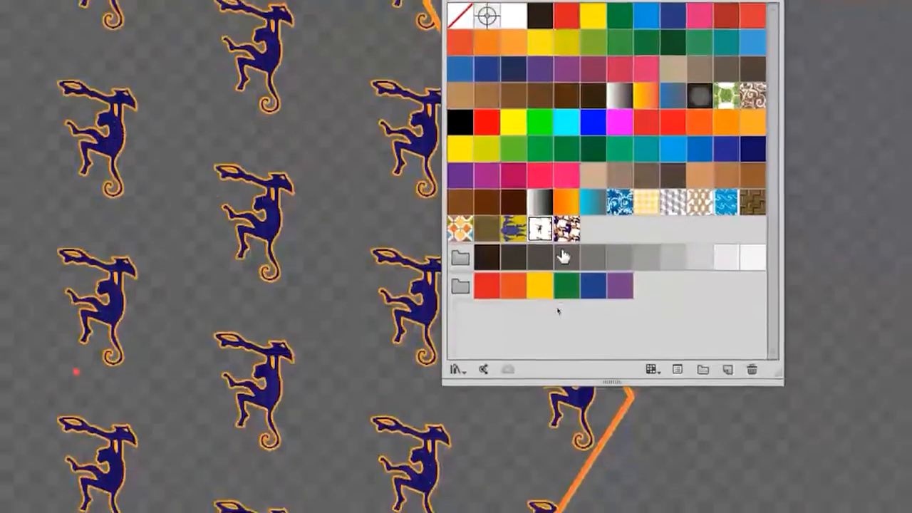
left_click(513, 228)
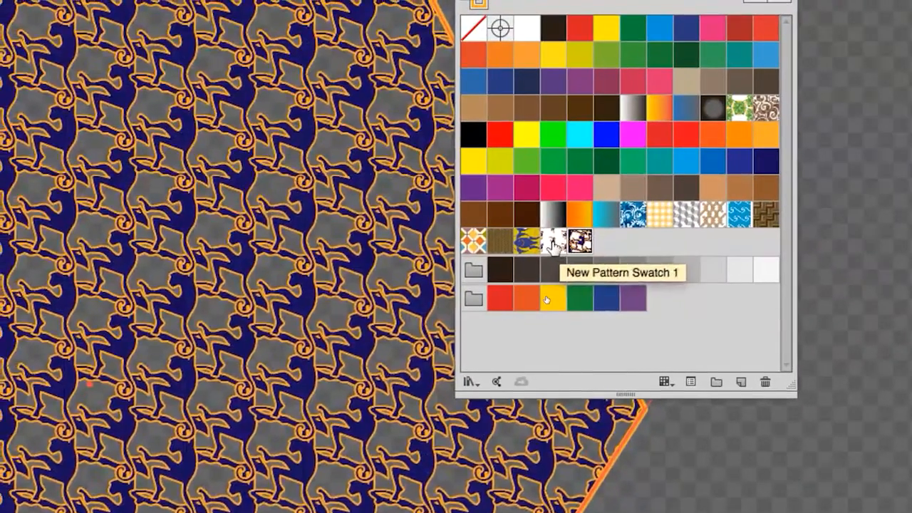
Step: Compare New Pattern Swatch 1 and New Pattern Swatch 2 as the hexagon's fill, ending on New Pattern Swatch 2
left_click(554, 244)
left_click(574, 244)
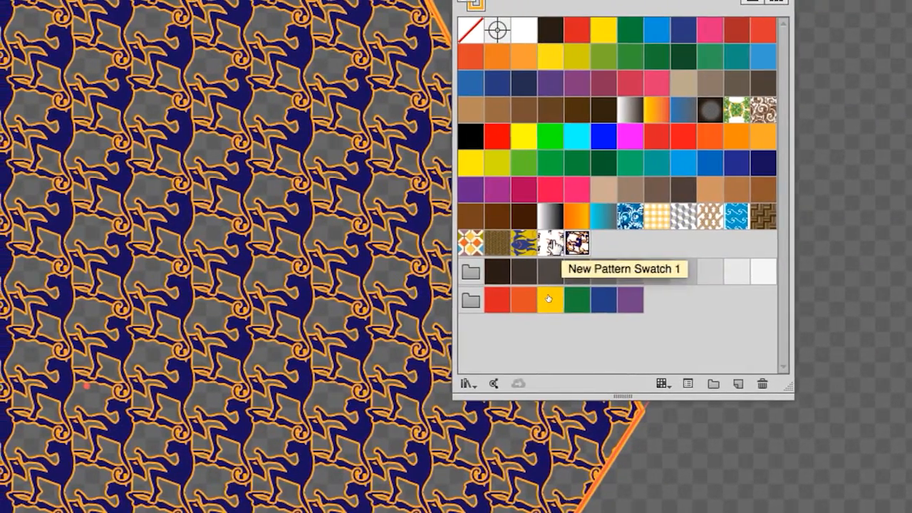
left_click(541, 242)
left_click(568, 244)
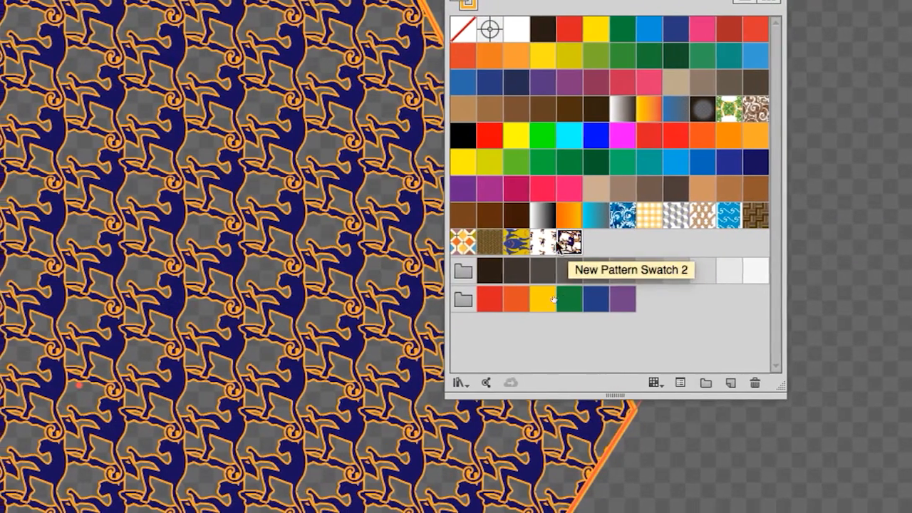
left_click(536, 242)
left_click(562, 244)
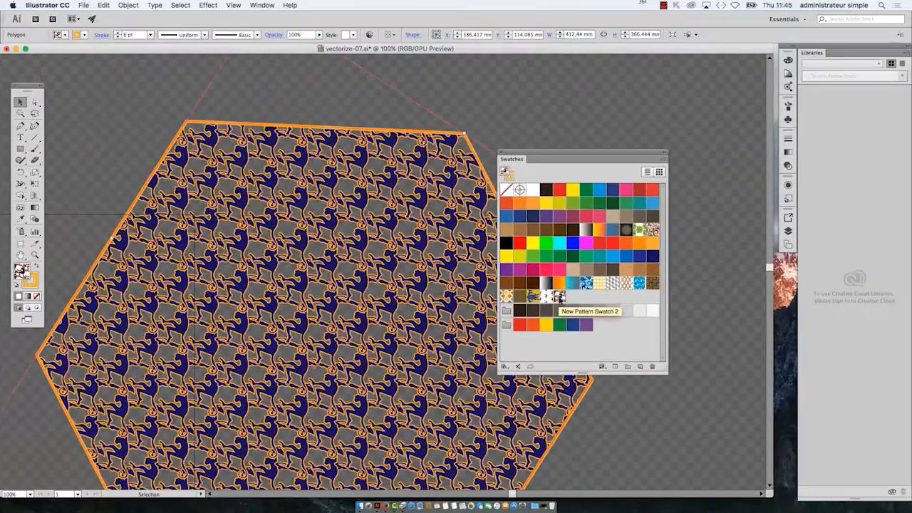
Step: Move the Swatches panel off the hexagon, duplicate New Pattern Swatch 2 as a new swatch, and open the copy for editing
left_click_drag(531, 158, 739, 92)
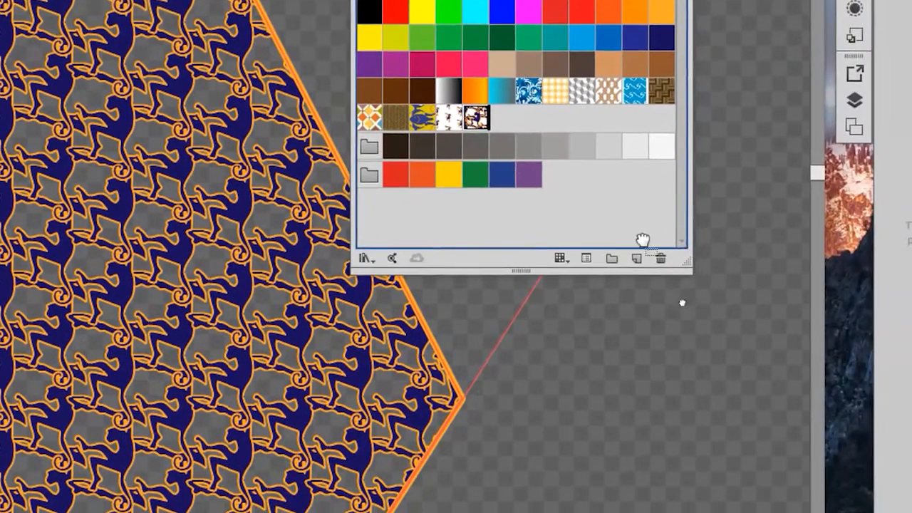
left_click_drag(642, 239, 637, 258)
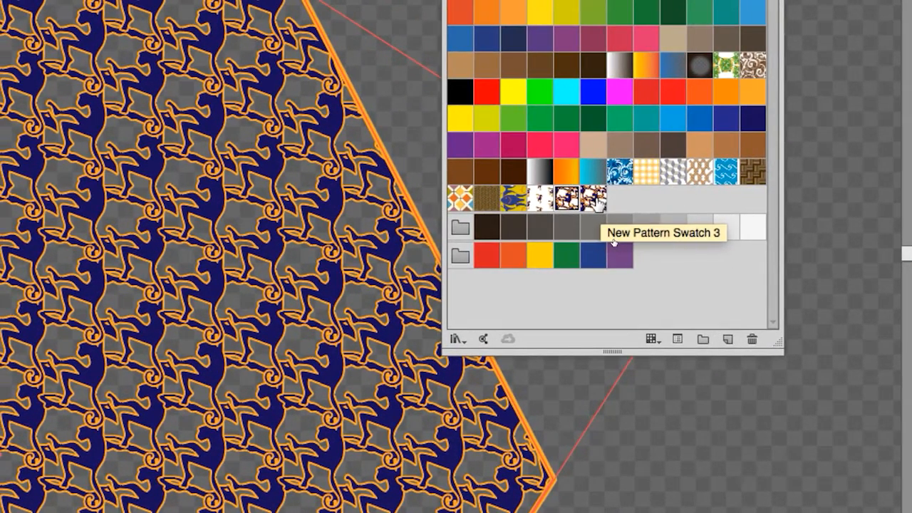
left_click(594, 200)
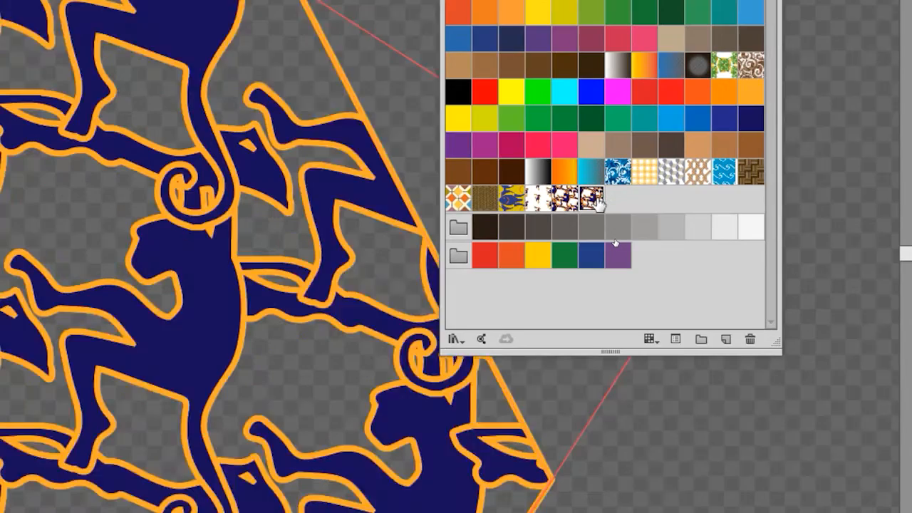
double_click(595, 199)
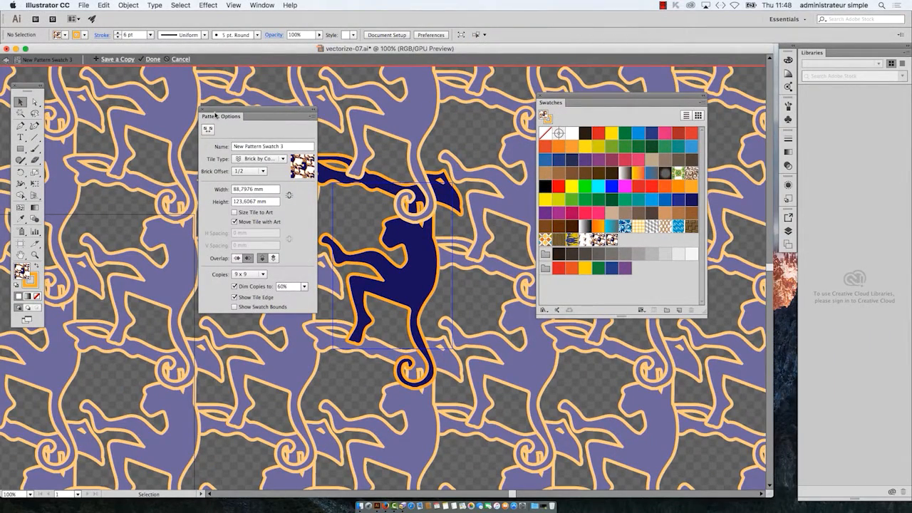
Step: Select the central monkey group and arrange Pattern Options, Swatches and the toolbox around it, viewing the artwork at 150%
left_click_drag(223, 110, 119, 112)
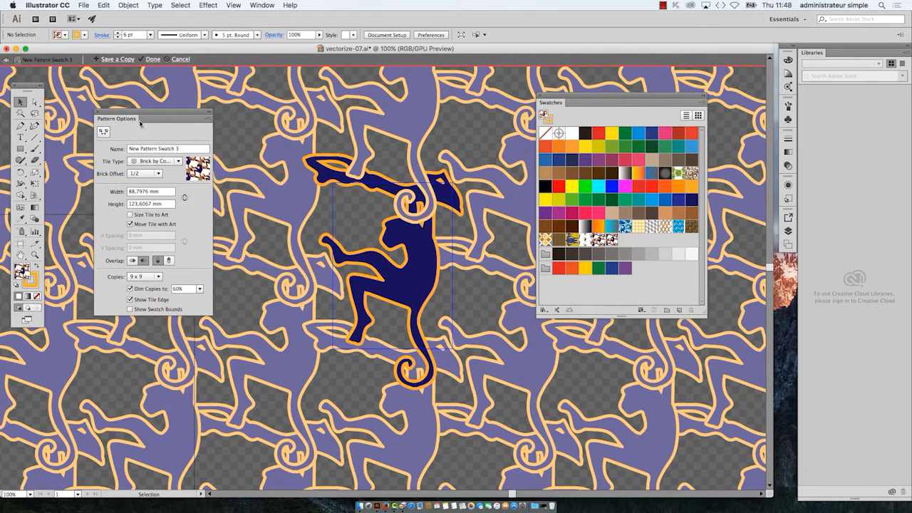
left_click(405, 250)
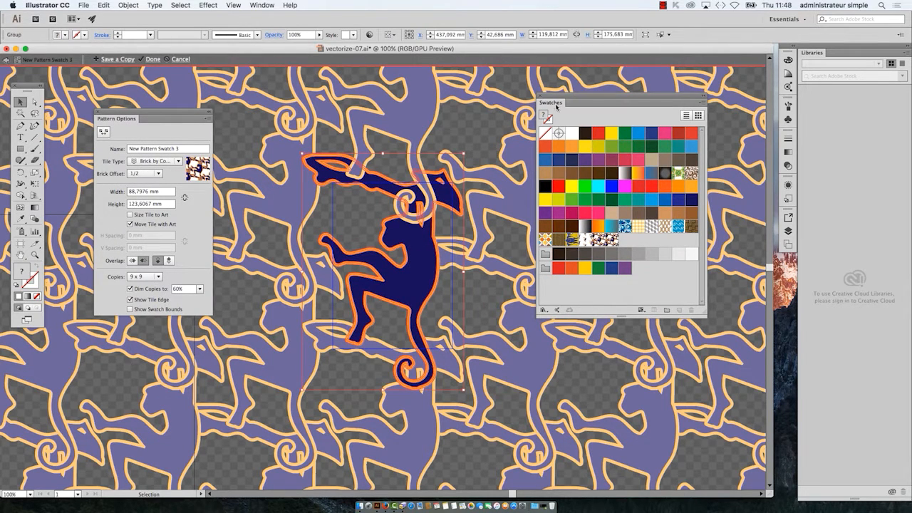
left_click_drag(557, 107, 690, 140)
scroll(376, 232, "up", 1)
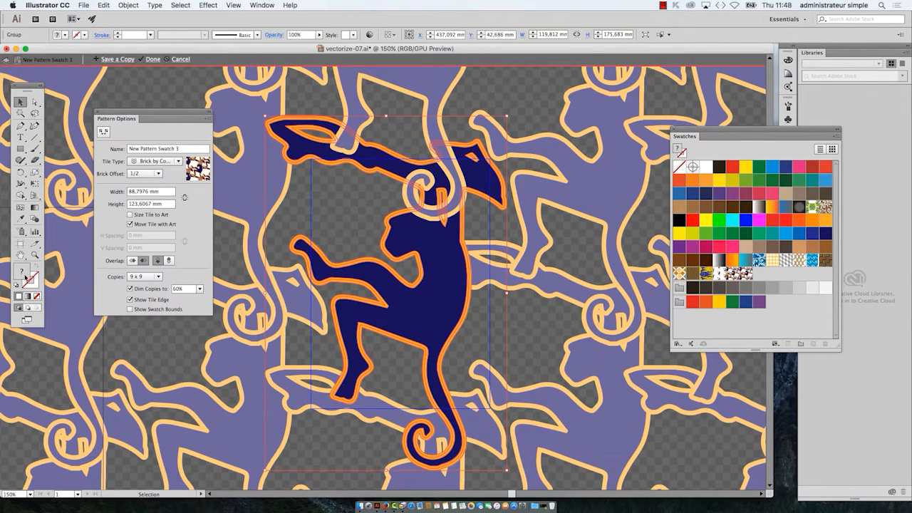
left_click_drag(34, 83, 553, 134)
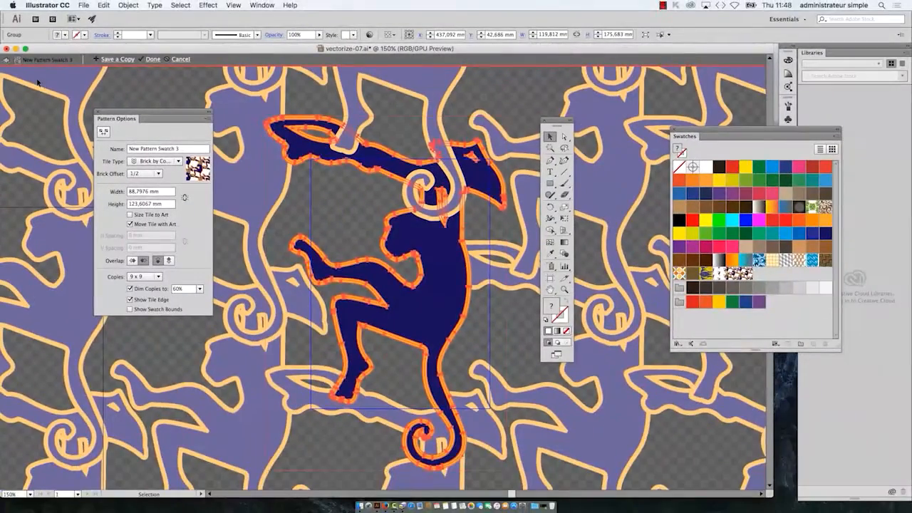
left_click_drag(564, 123, 245, 82)
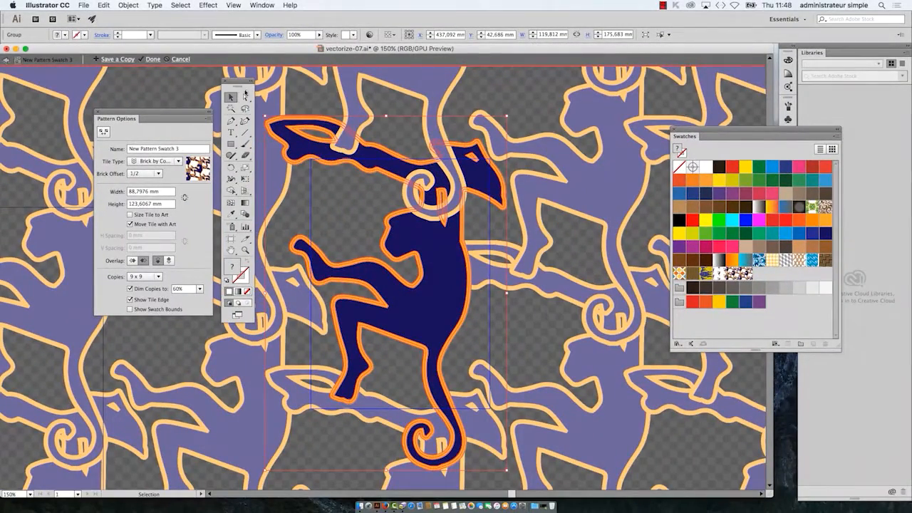
Step: Examine the central monkey's orange outline, dark blue body and small inner shape as separate paths with the Direct Selection tool
left_click(246, 97)
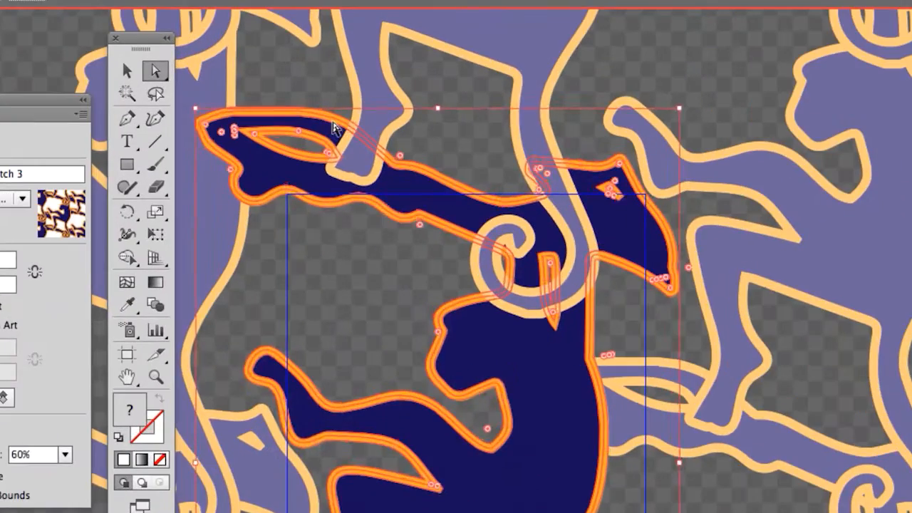
left_click(344, 115)
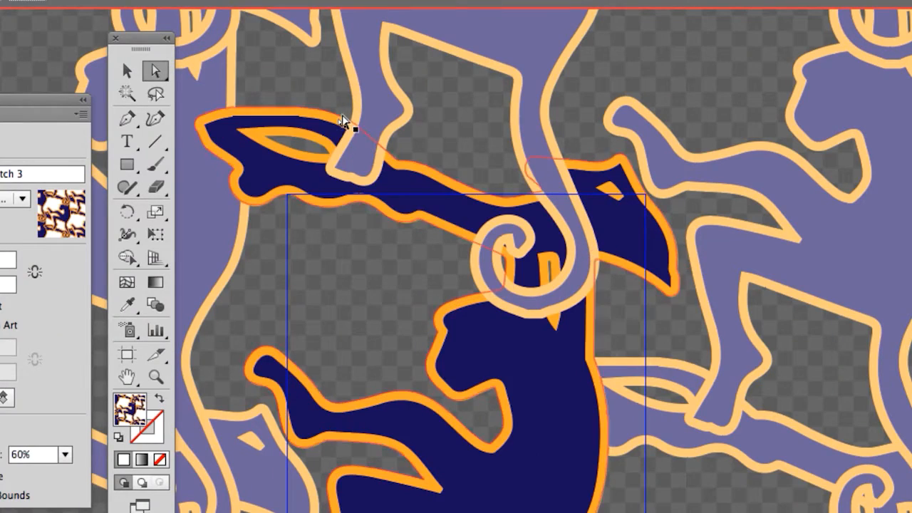
left_click(341, 115)
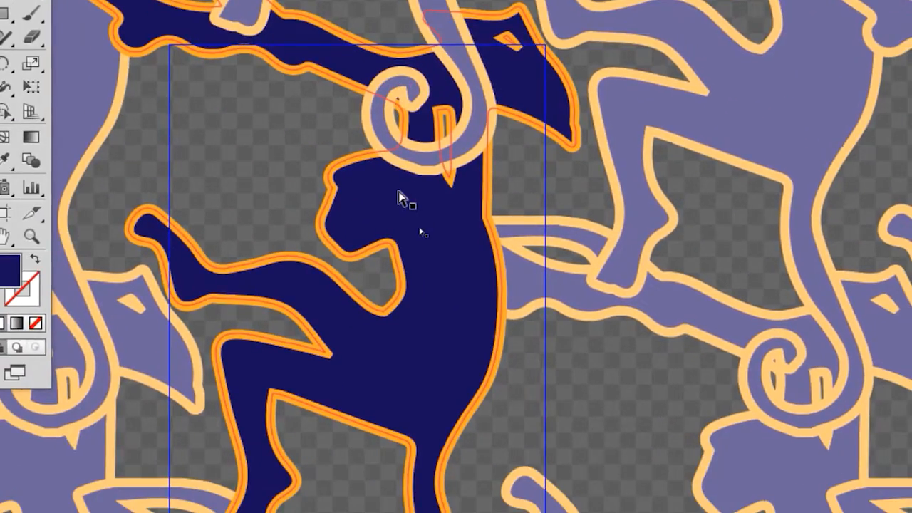
left_click(398, 193)
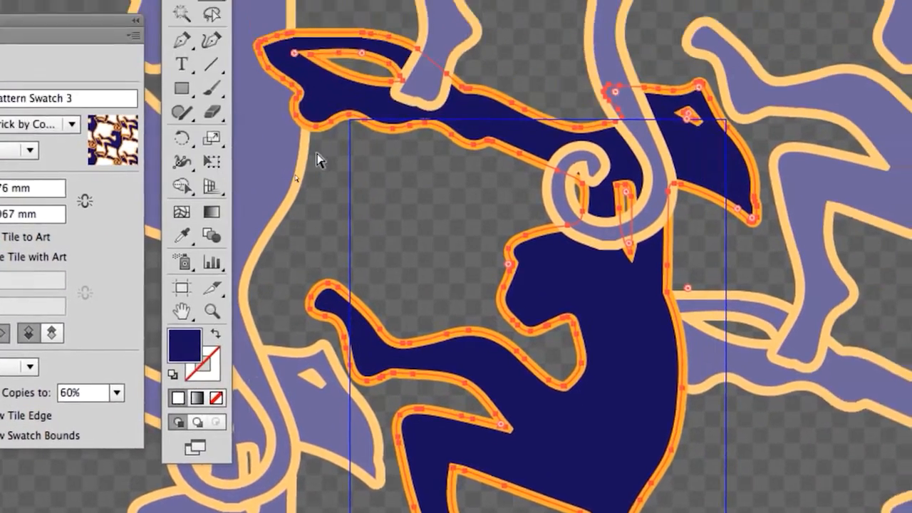
left_click(336, 68)
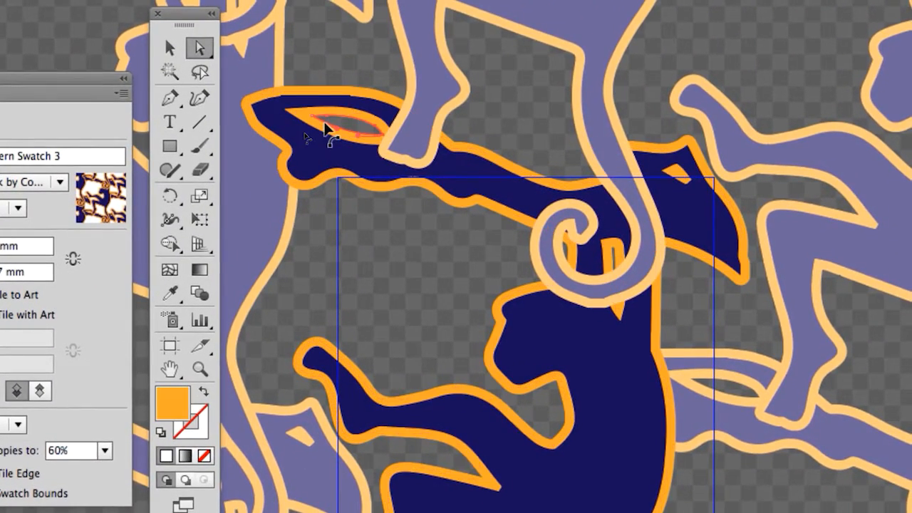
key("Delete")
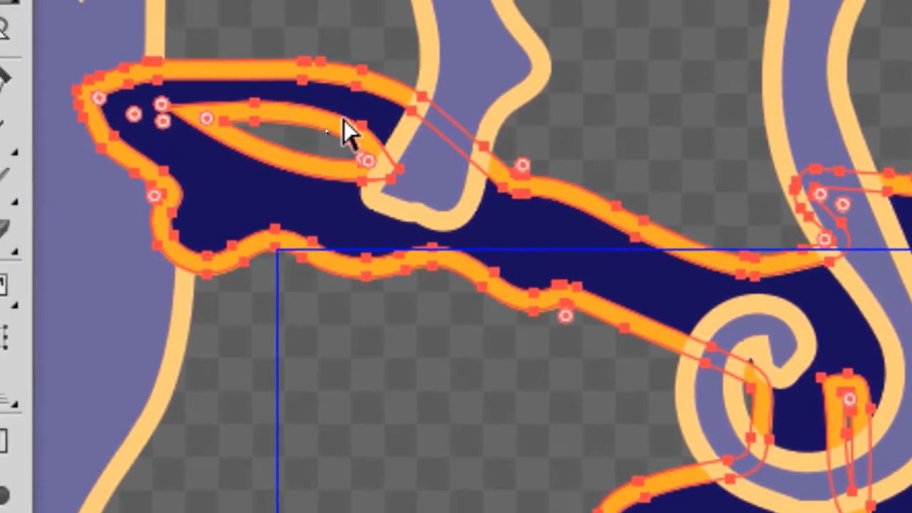
Step: Select the central monkey's entire orange outline shape and delete it, keeping the dark blue body
left_click(276, 20)
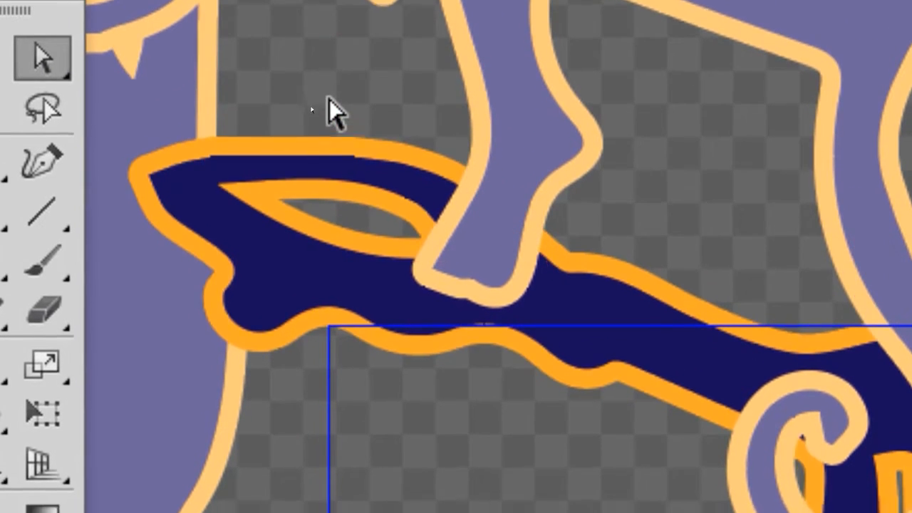
left_click(326, 158)
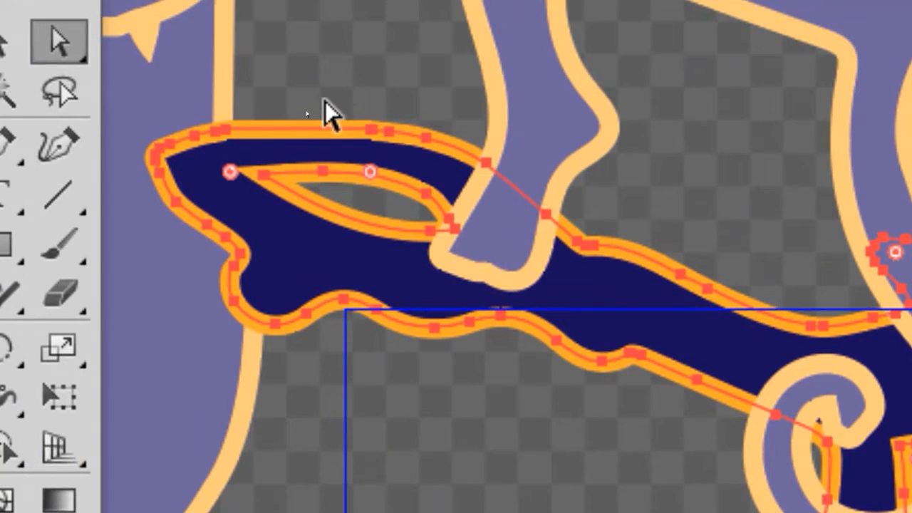
left_click(325, 101)
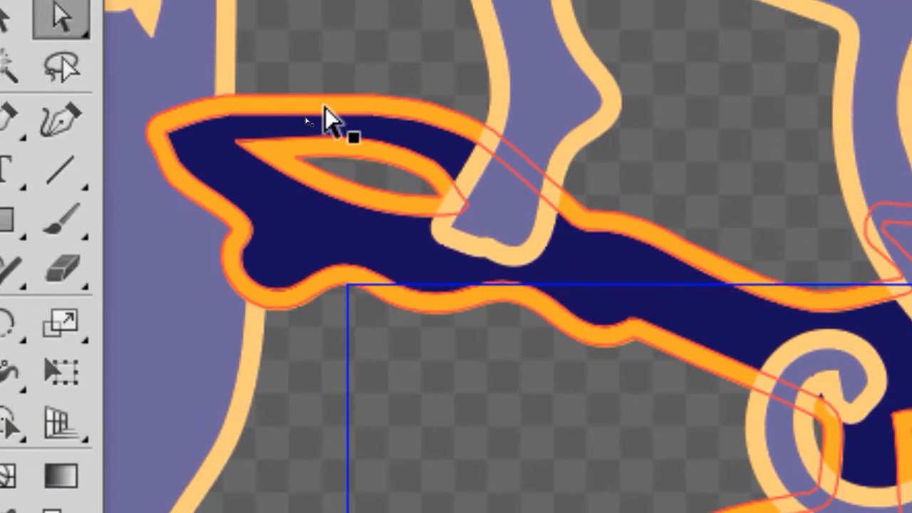
left_click(326, 121)
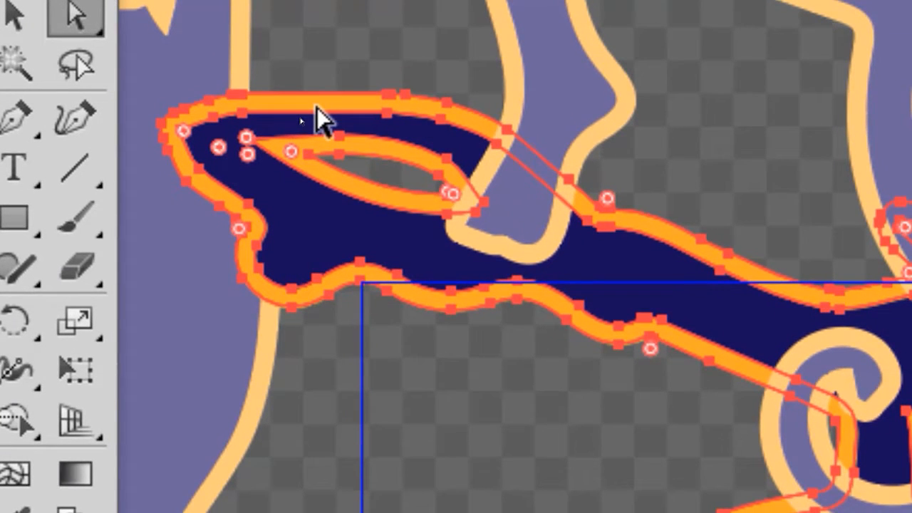
key("Delete")
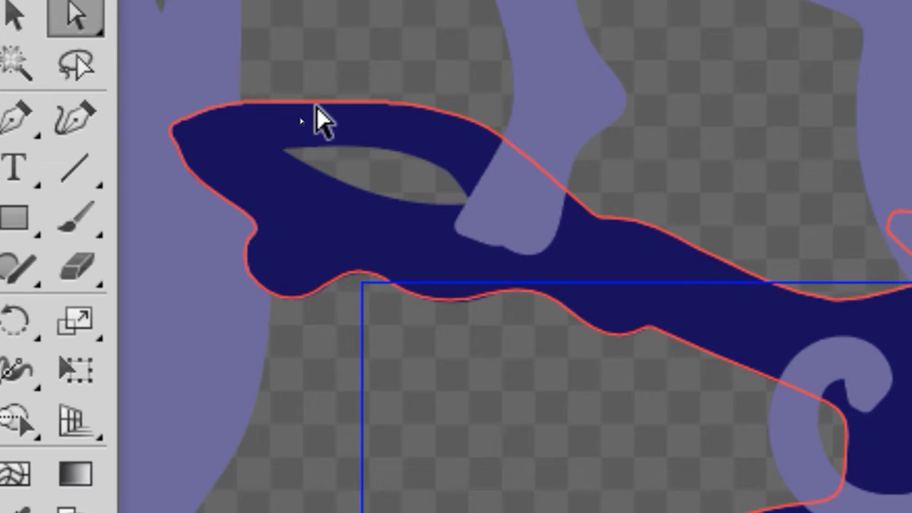
Step: Select the dark blue monkey body and give it a magenta stroke
left_click(319, 121)
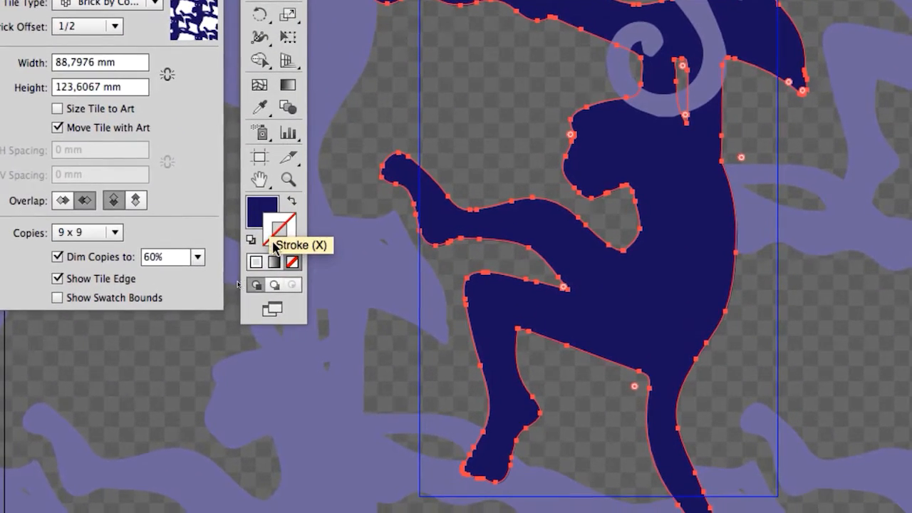
left_click(278, 246)
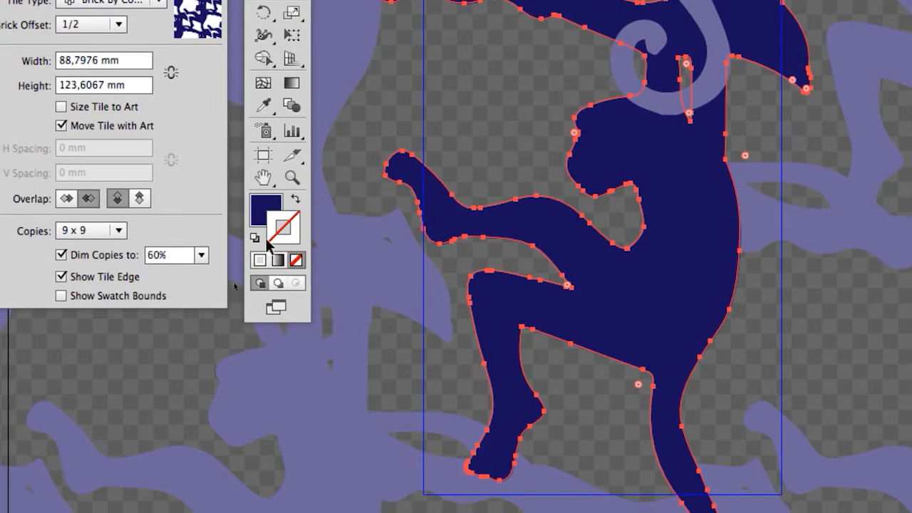
key("v")
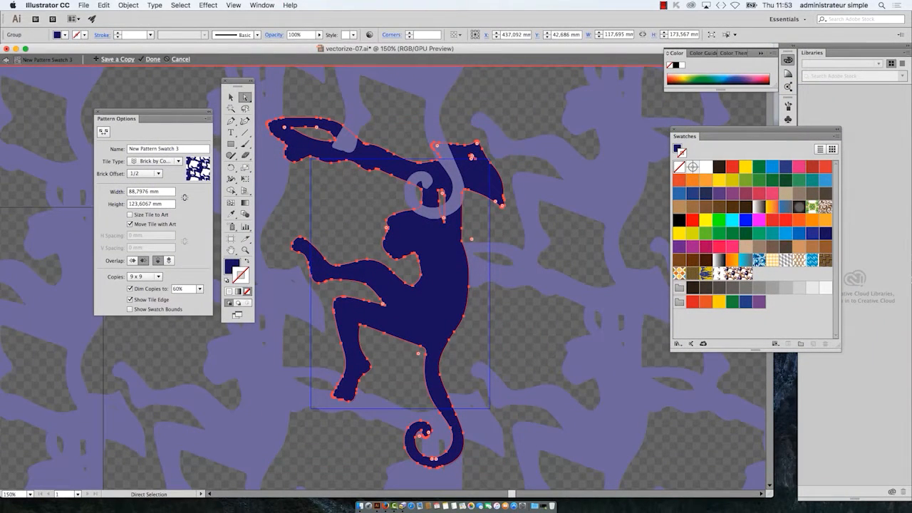
left_click(760, 221)
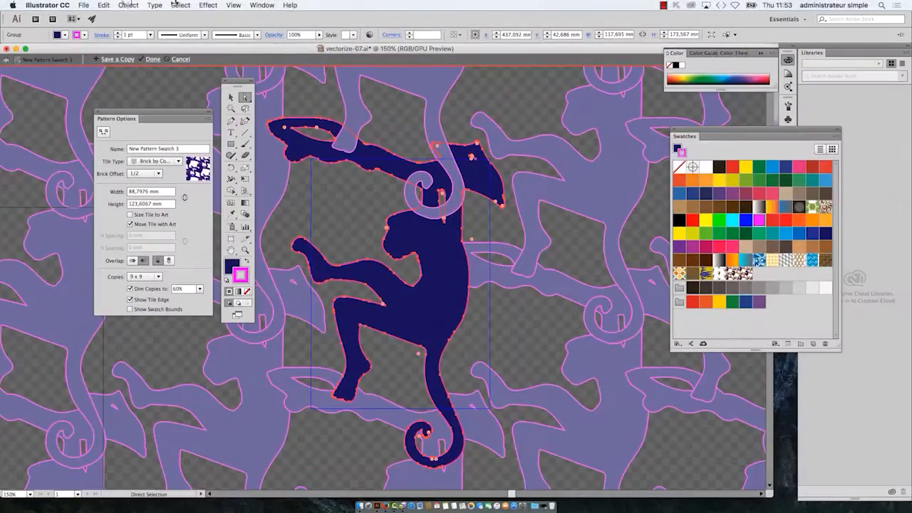
Step: Open the Stroke panel, place it on its own near the monkey and show its full options
left_click(266, 1)
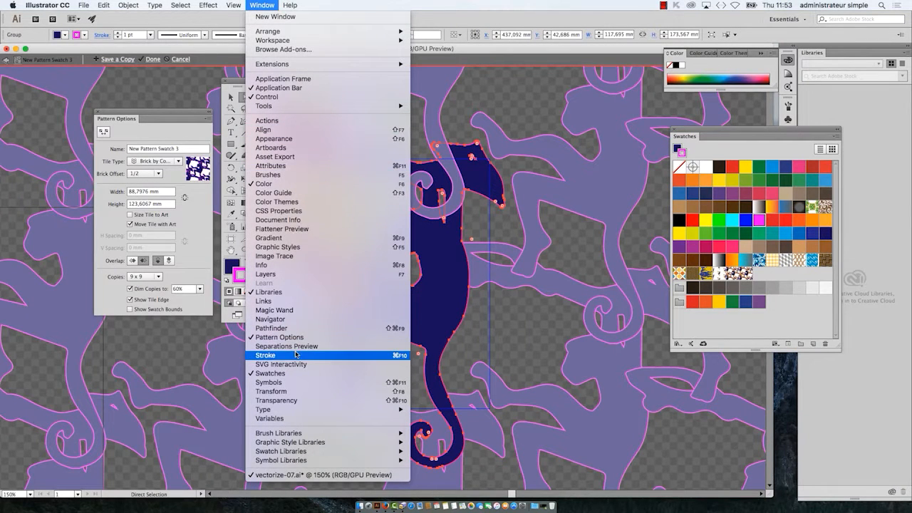
left_click(607, 278)
left_click_drag(675, 132, 437, 123)
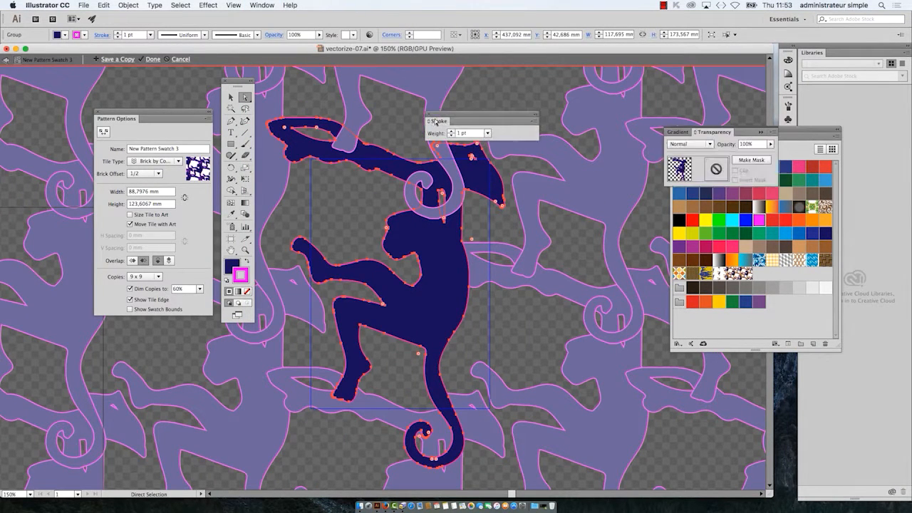
double_click(440, 121)
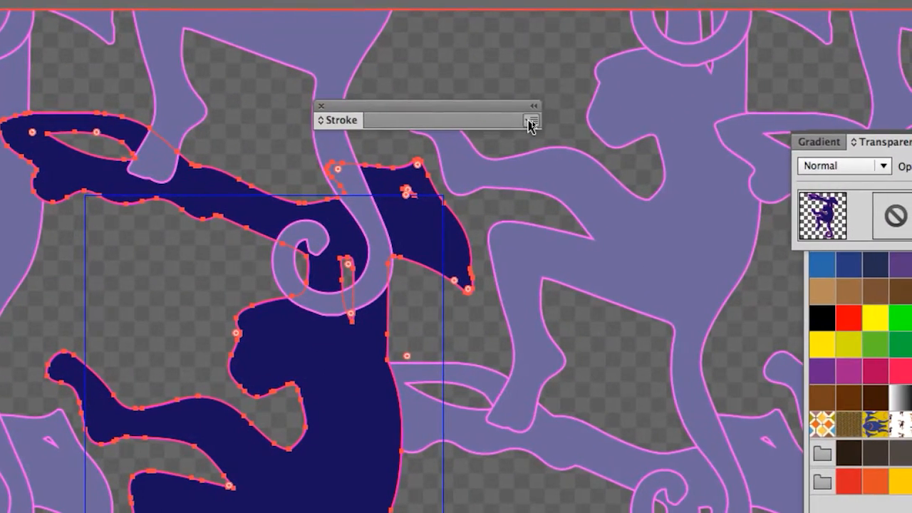
left_click(531, 123)
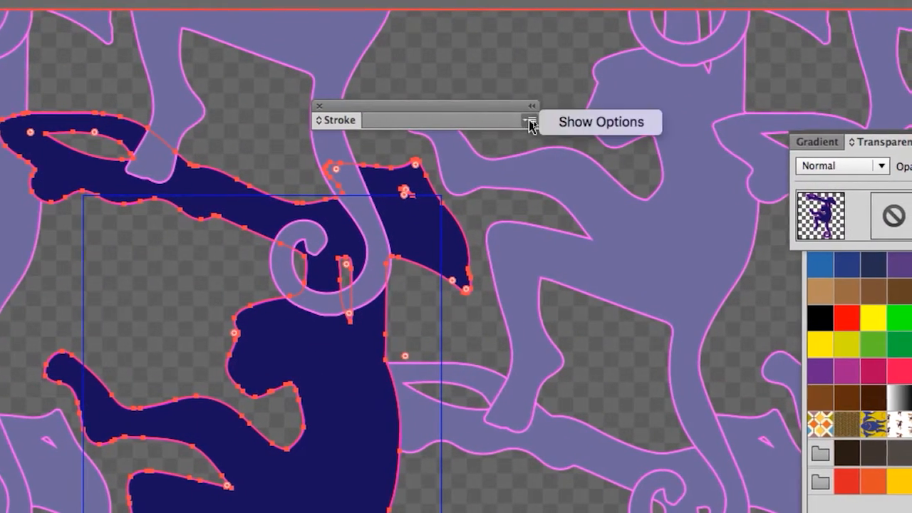
left_click(559, 125)
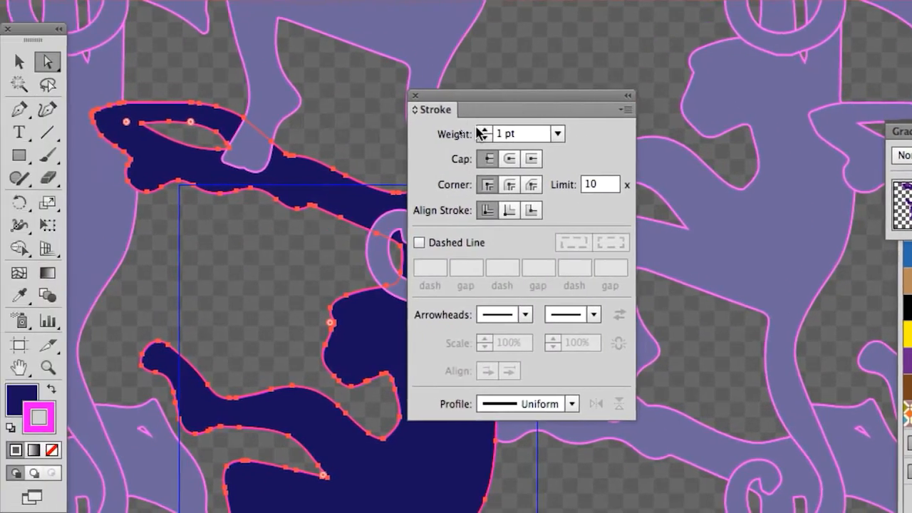
Step: Raise the weight of the monkey's magenta stroke to 8 pt
left_click(448, 130)
left_click(448, 131)
left_click(448, 130)
left_click(479, 131)
left_click(480, 130)
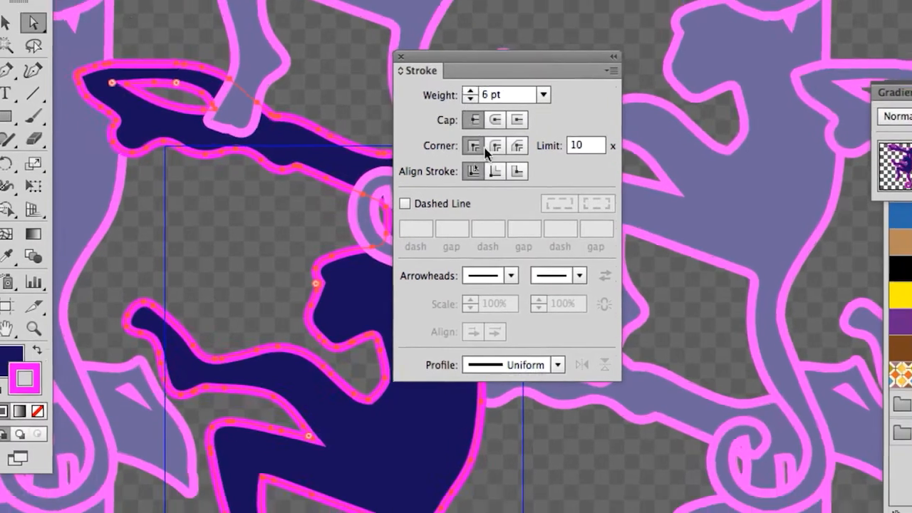
left_click(480, 130)
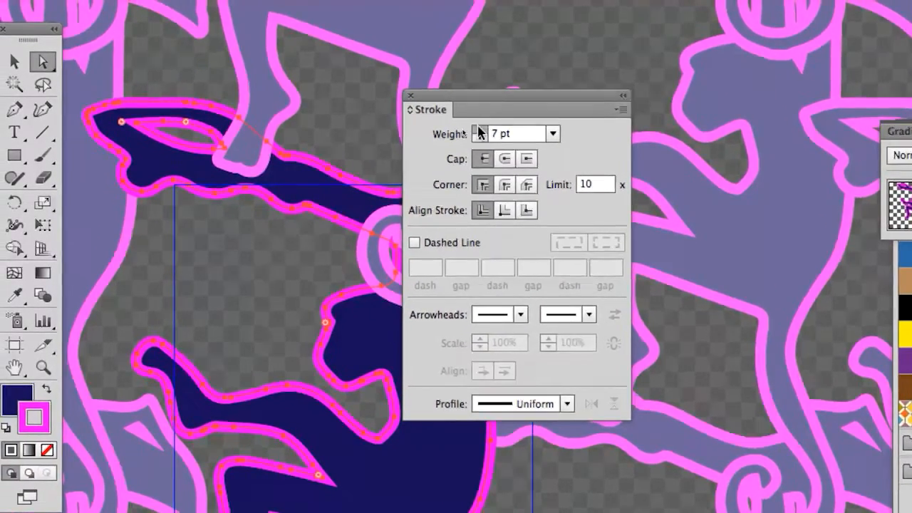
left_click(480, 131)
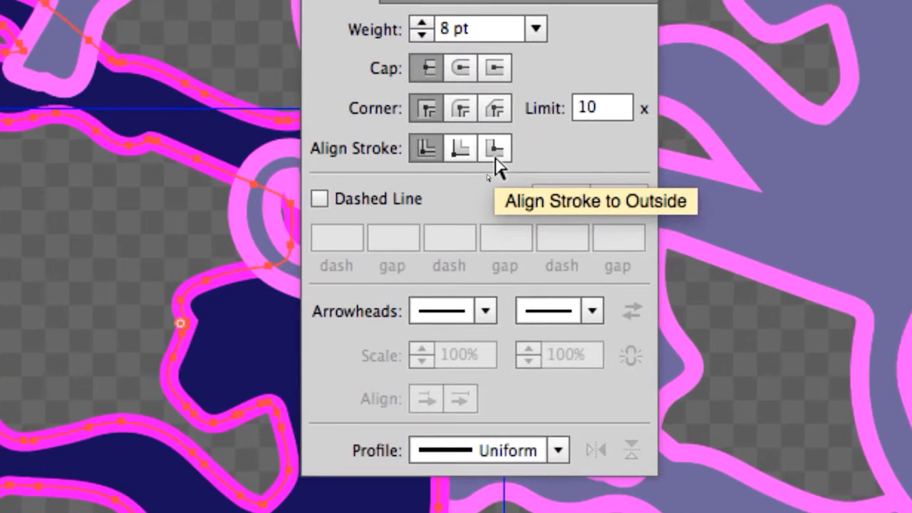
Step: Align the monkey's stroke to the outside, hiding and showing the Stroke panel's full options once
left_click(496, 152)
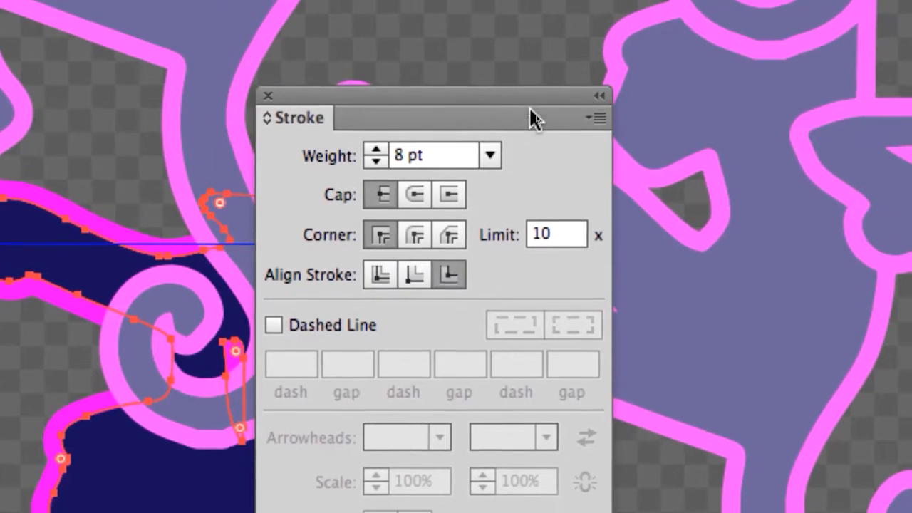
left_click(599, 117)
left_click(631, 121)
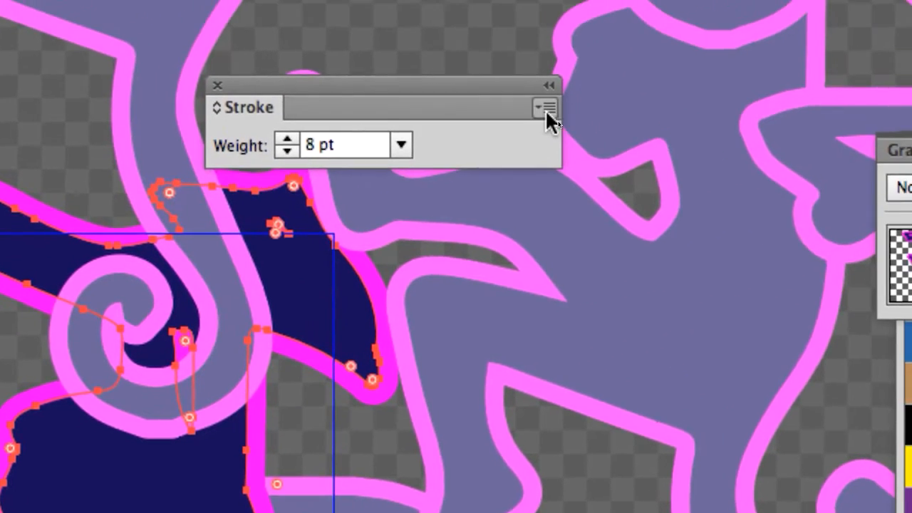
left_click(661, 74)
left_click(668, 99)
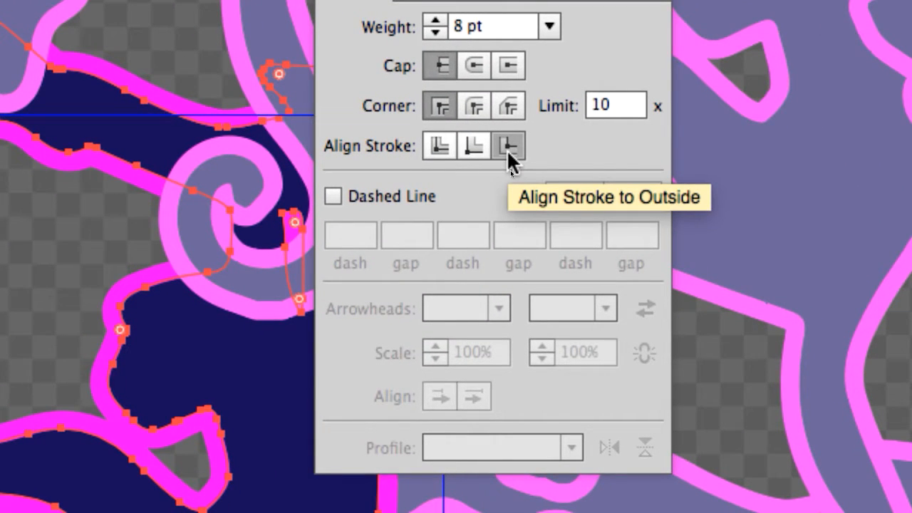
left_click(508, 147)
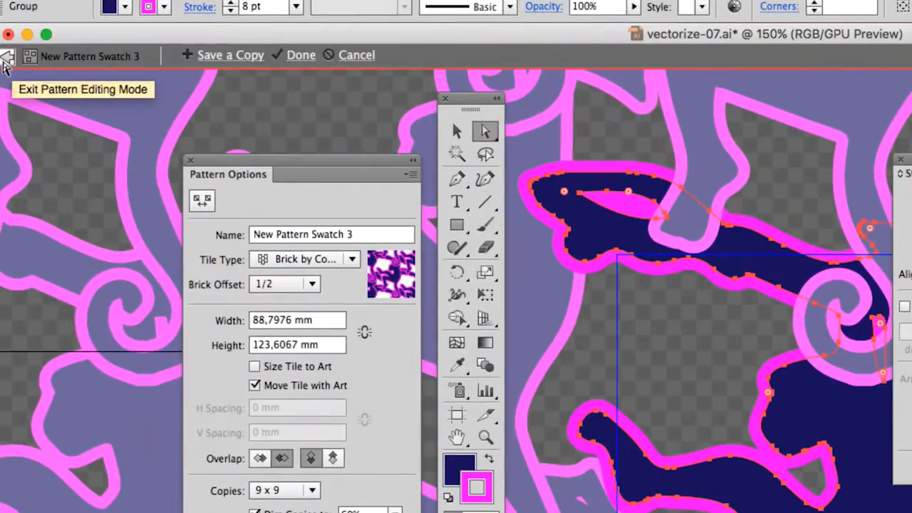
Step: Exit pattern editing mode, accepting the expansion of active content, and reopen New Pattern Swatch 3 for editing
left_click(4, 61)
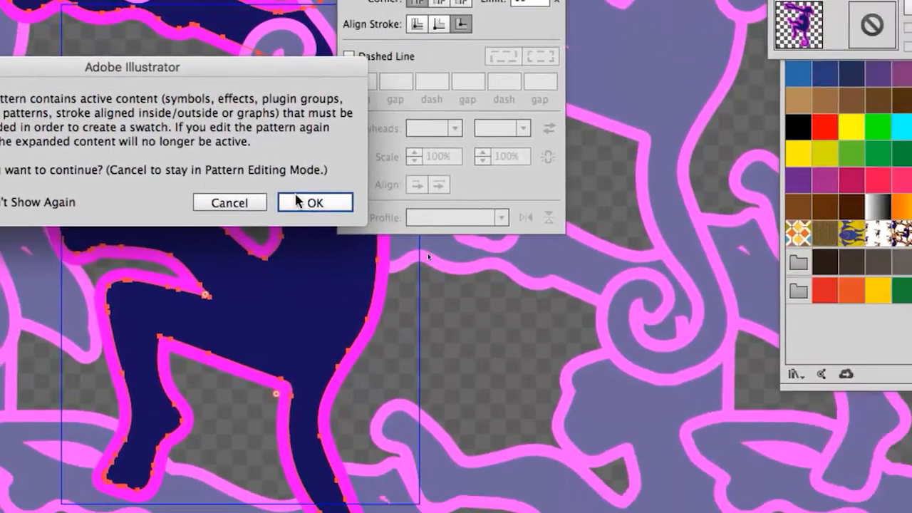
left_click(298, 203)
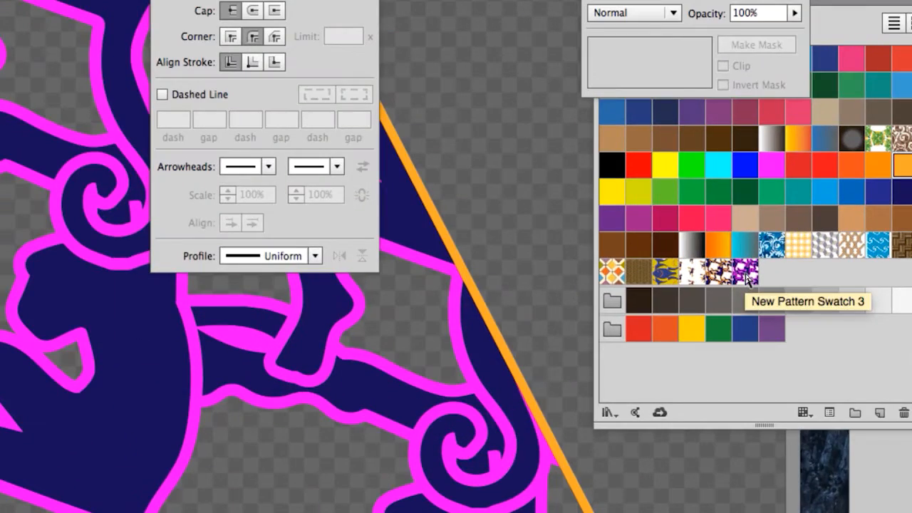
left_click(746, 275)
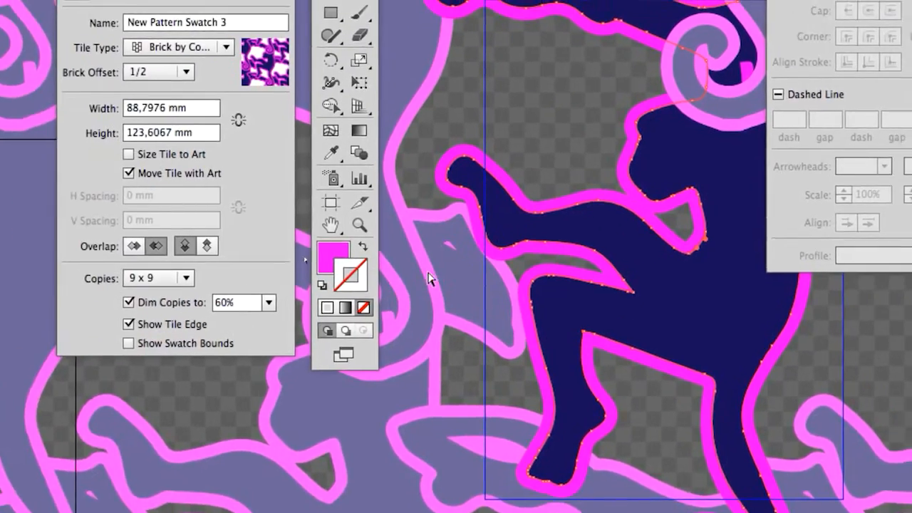
Step: Check how the monkey's magenta outline and dark blue body are built after the expansion
left_click(521, 225)
left_click(519, 188)
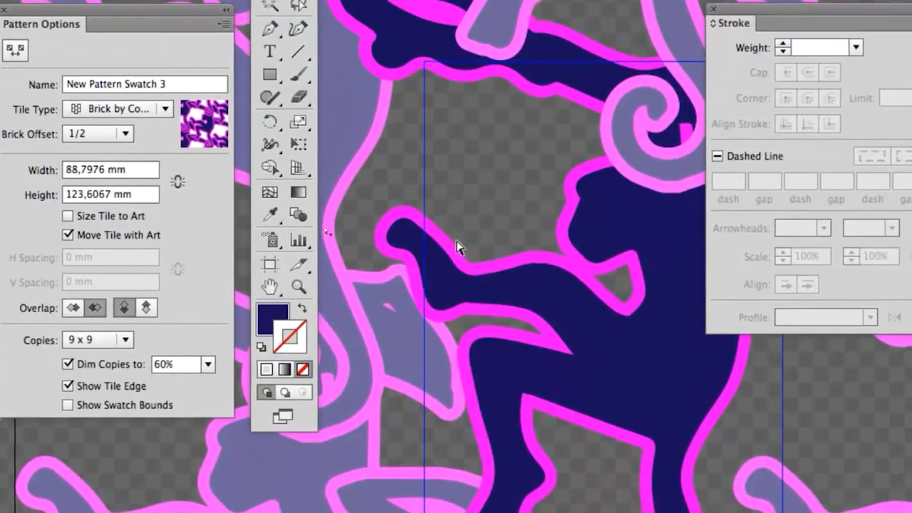
left_click(457, 251)
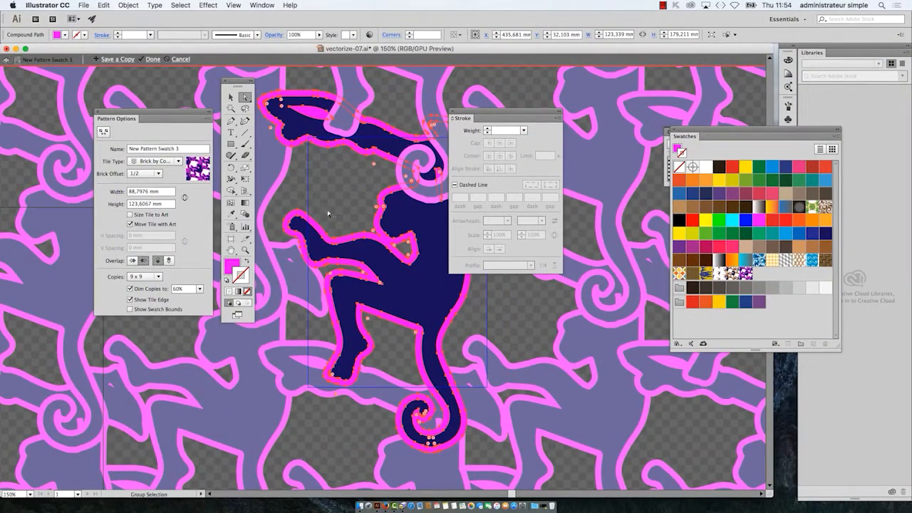
Step: Exit pattern editing mode again and move the toolbox beside the original monkey artwork
scroll(328, 214, "down", 4)
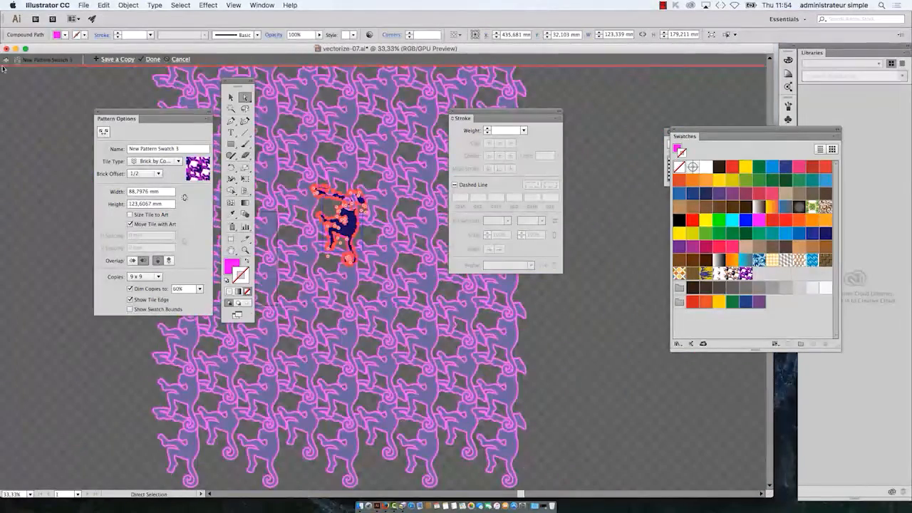
left_click(6, 59)
left_click_drag(236, 84, 88, 84)
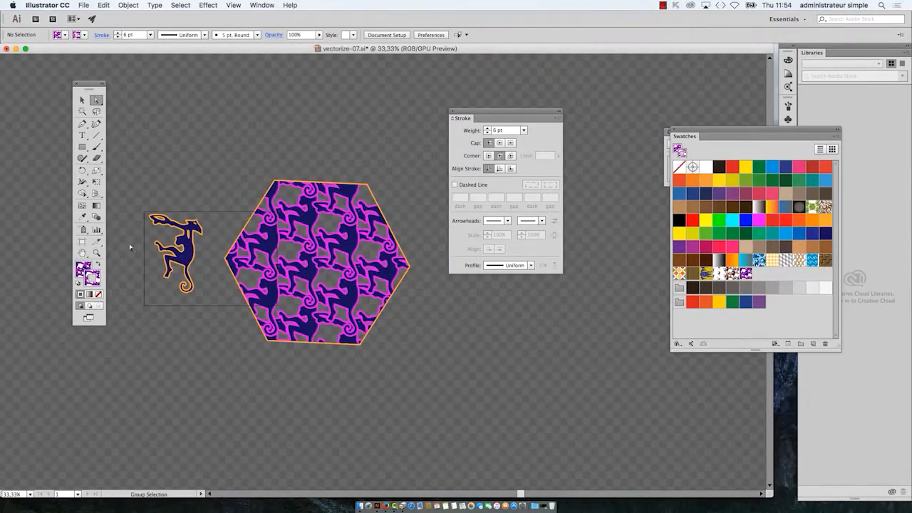
scroll(171, 272, "up", 3)
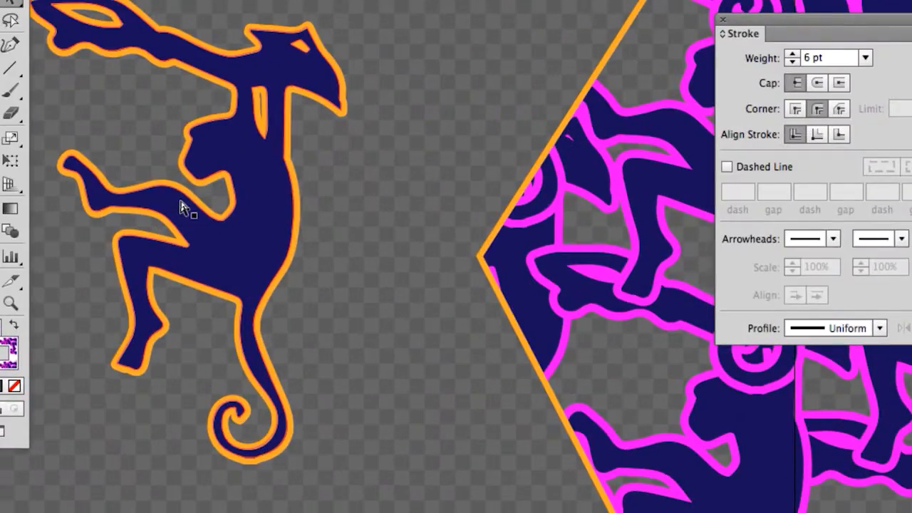
Step: Pick up the monkey's dark blue fill and orange stroke, and move the Stroke and Swatches panels and the toolbox clear of the artwork
left_click(184, 206)
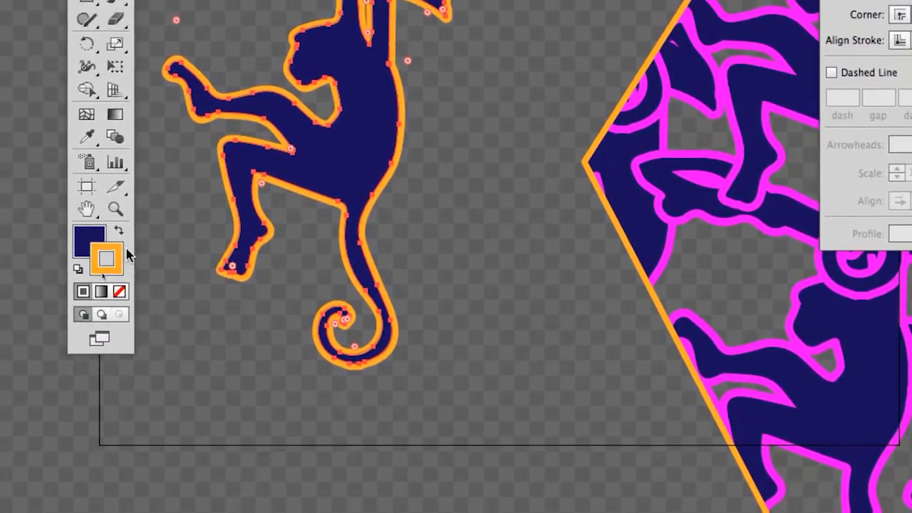
left_click(429, 130)
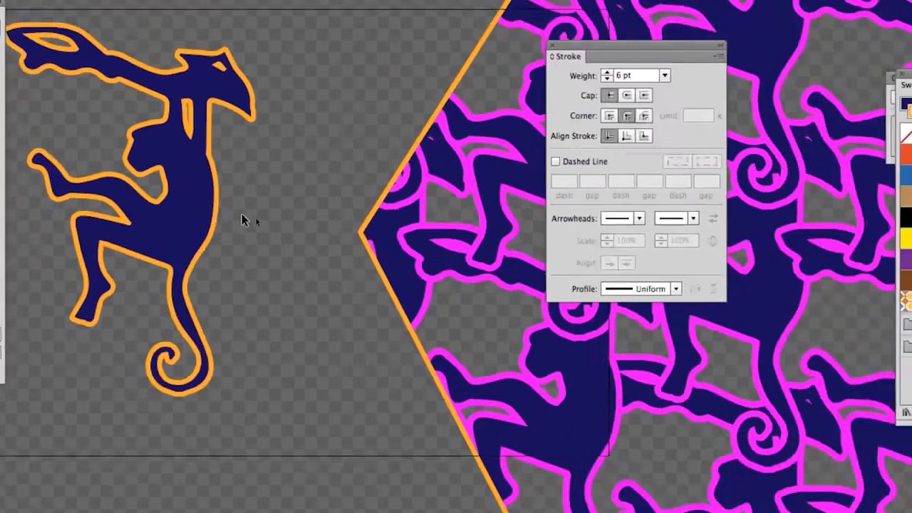
mouse_move(673, 45)
left_mouse_down()
mouse_move(658, 49)
mouse_move(201, 445)
left_mouse_up()
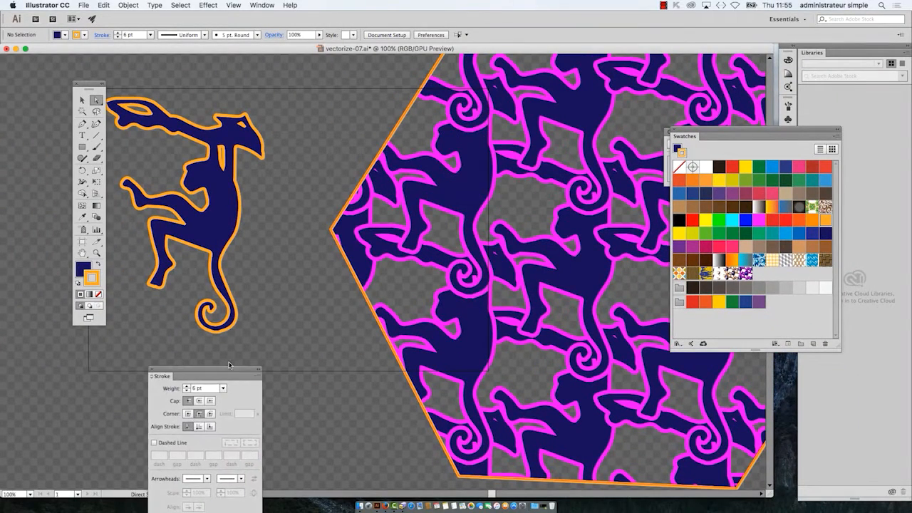
left_click_drag(229, 365, 124, 347)
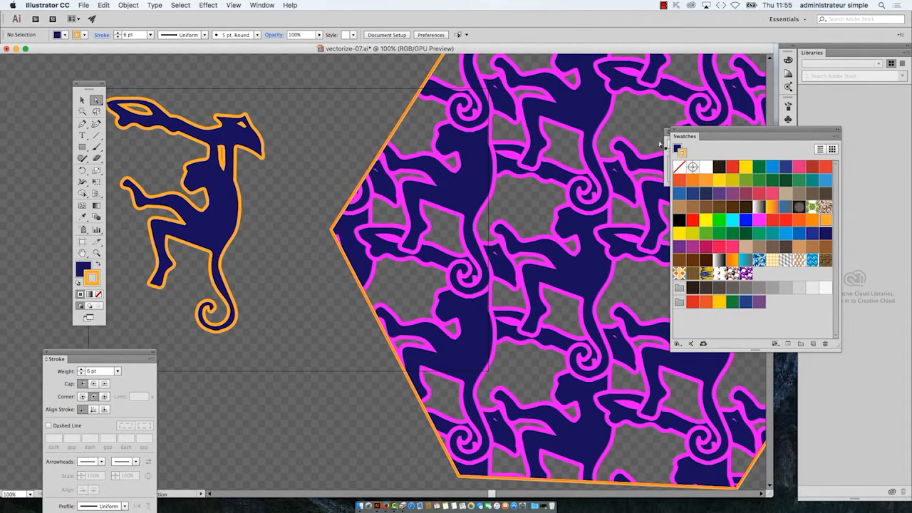
left_click_drag(683, 131, 204, 356)
left_click(761, 134)
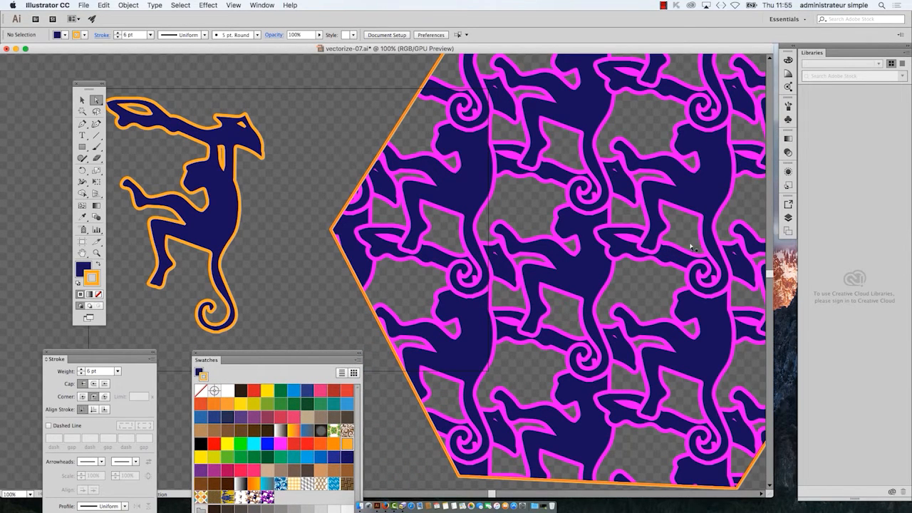
scroll(688, 265, "down", 1)
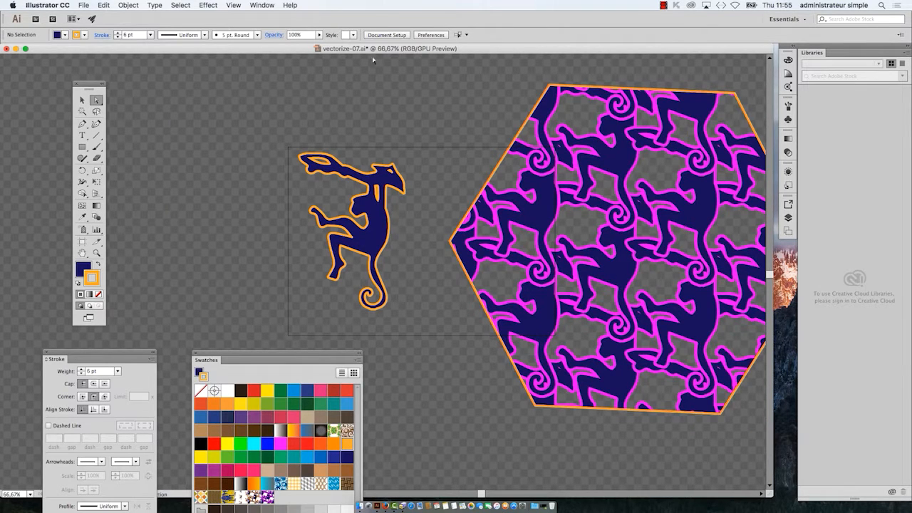
left_click_drag(93, 84, 42, 77)
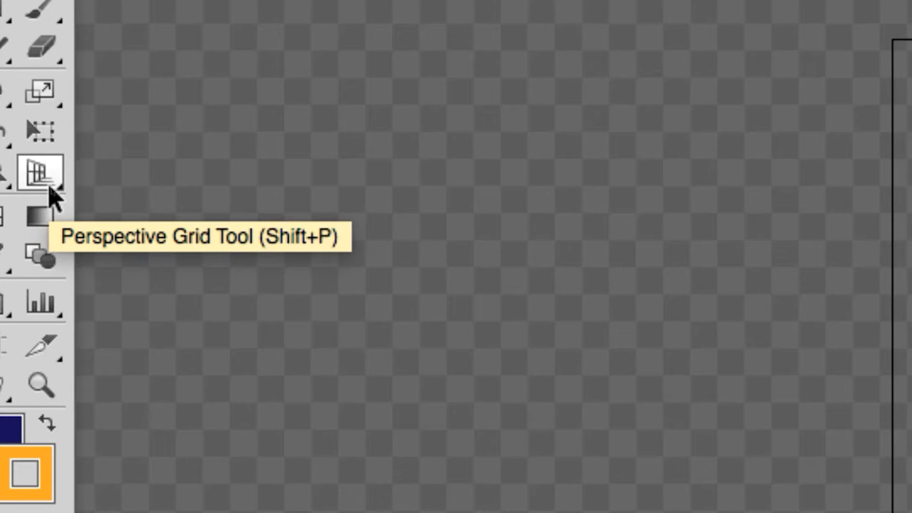
Step: Show the perspective grid over the monkey and hexagon, and move the Swatches panel away from the monkey's tail
left_click(41, 174)
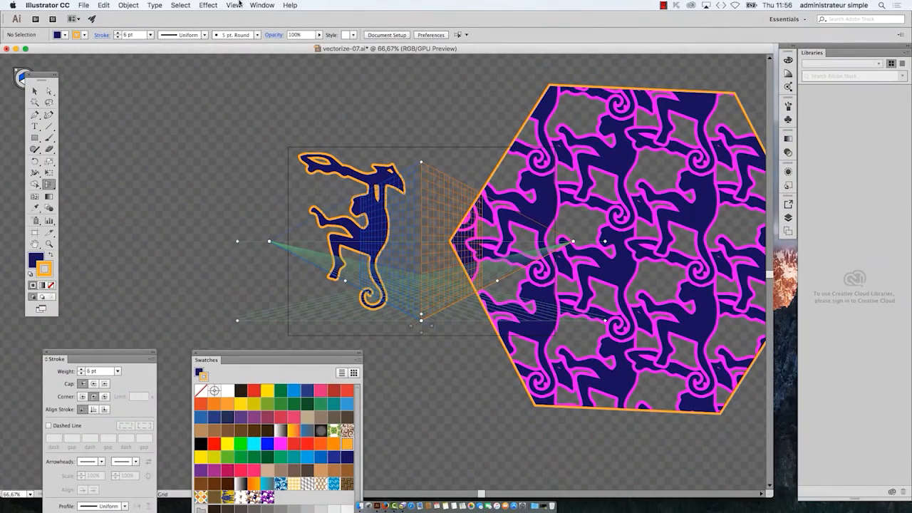
scroll(491, 245, "up", 2)
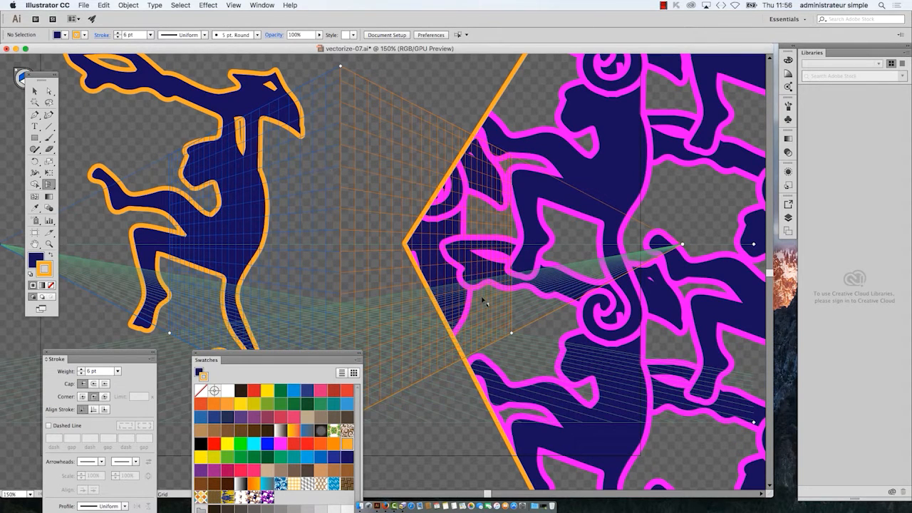
left_click_drag(302, 357, 554, 429)
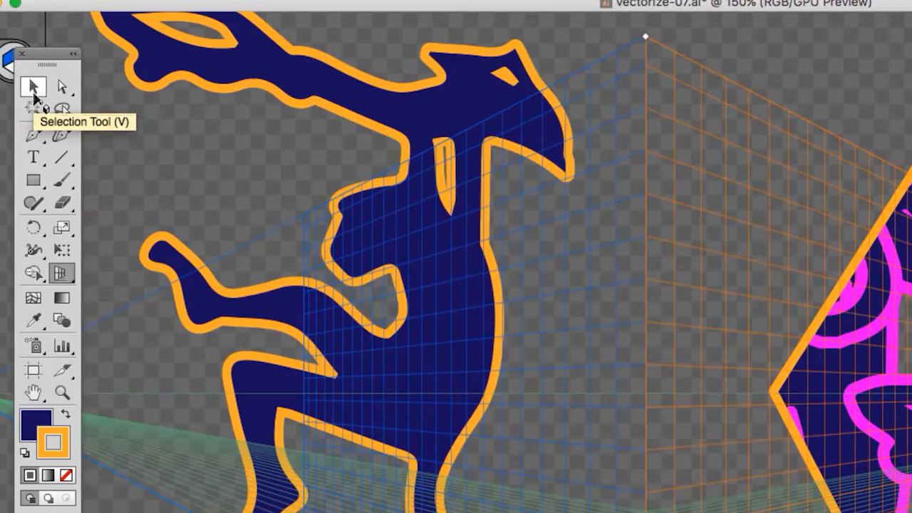
left_click(33, 91)
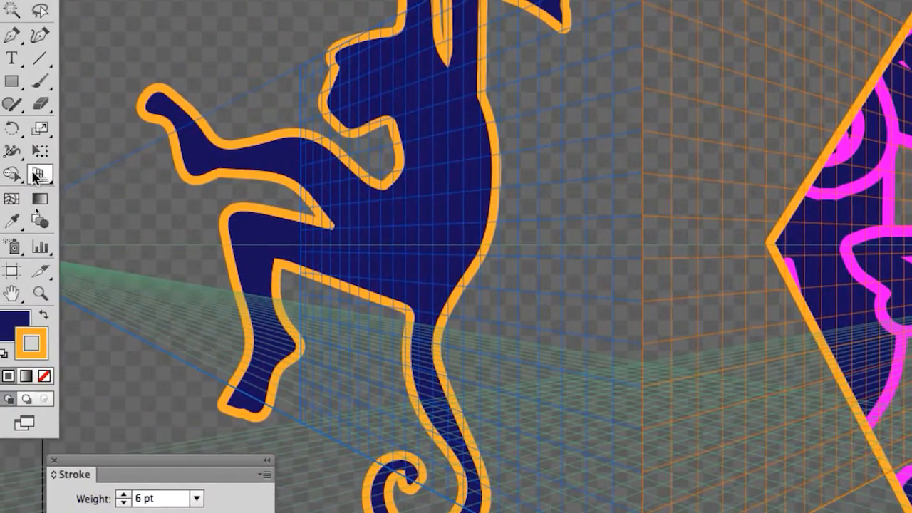
left_click(6, 174)
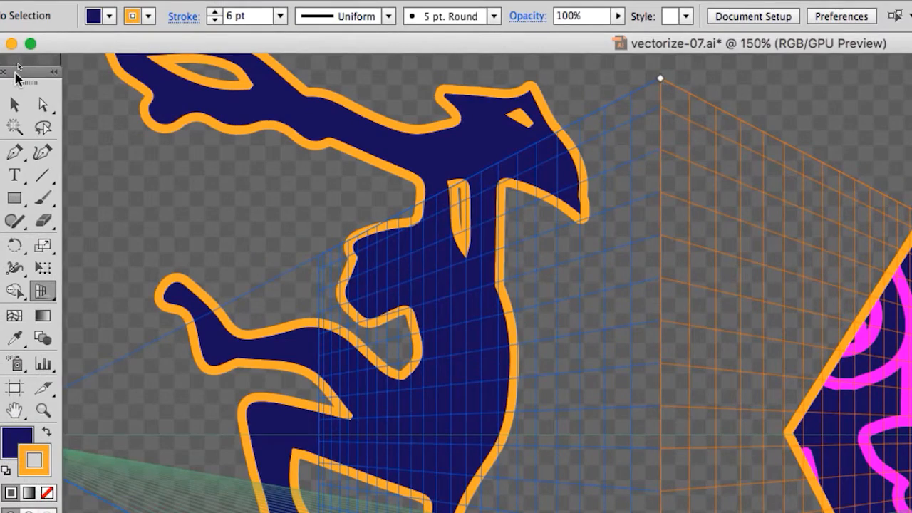
Step: Uncover the plane switching widget by moving the toolbox and hide the perspective grid
left_click_drag(15, 72, 21, 160)
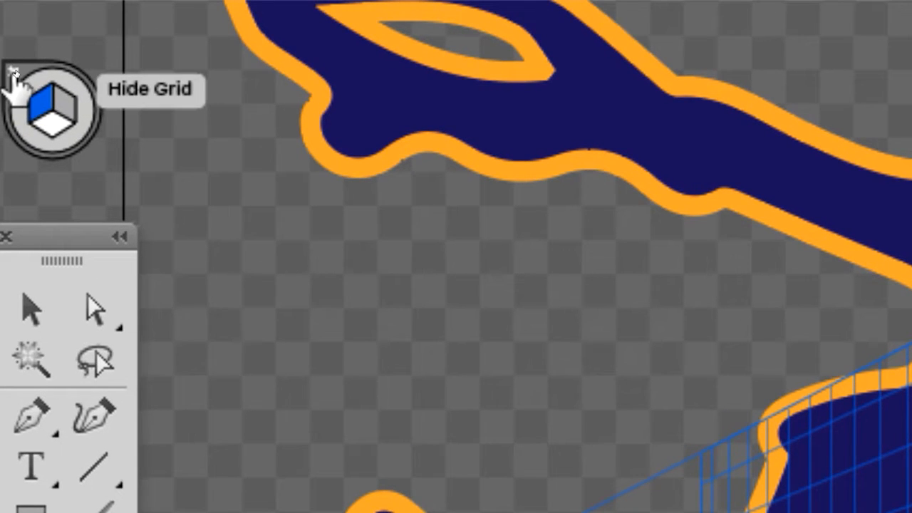
left_click(16, 84)
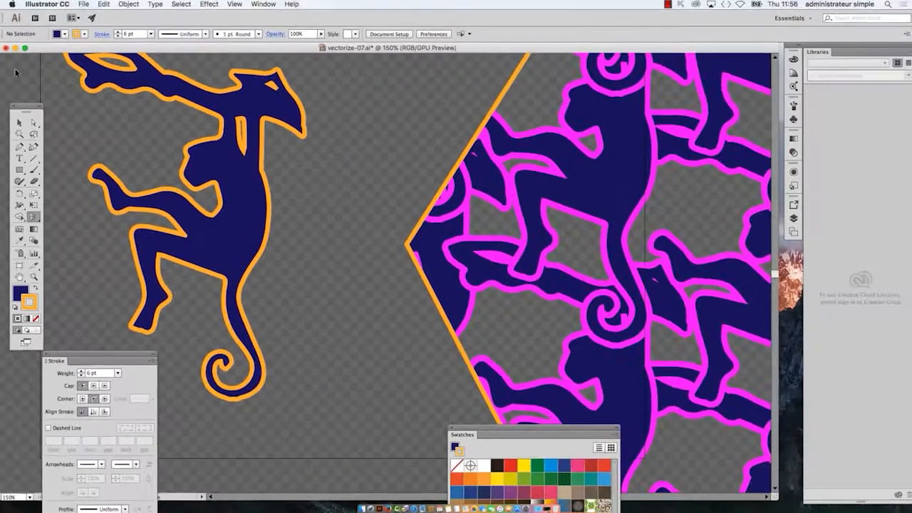
left_click_drag(28, 109, 54, 74)
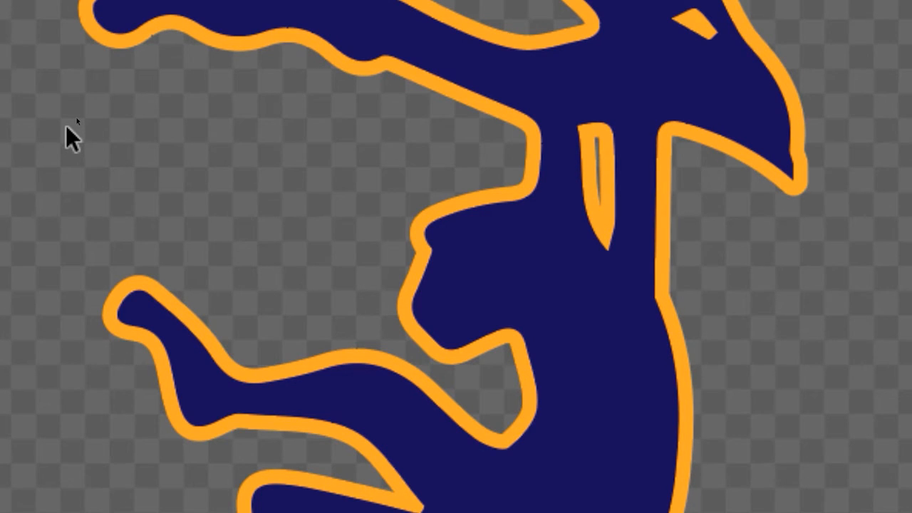
Step: Draw an upright rectangle about 49 by 73 mm beside the monkey's raised arm, dismissing the size dialog
scroll(518, 275, "down", 2)
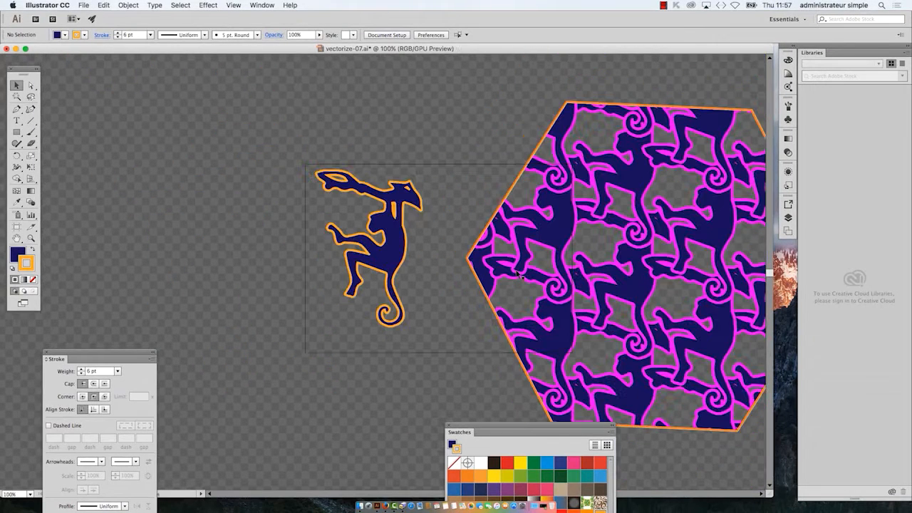
left_click(19, 134)
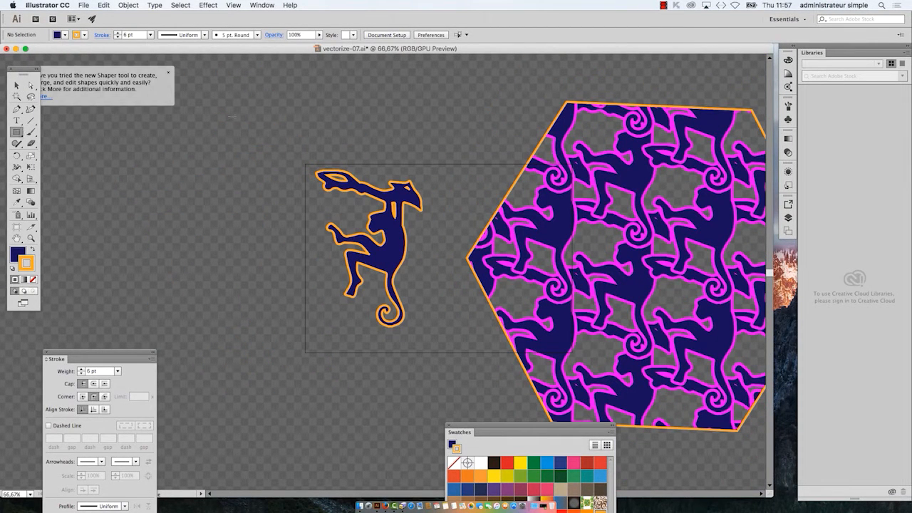
left_click_drag(232, 117, 276, 181)
left_click(280, 186)
key("Escape")
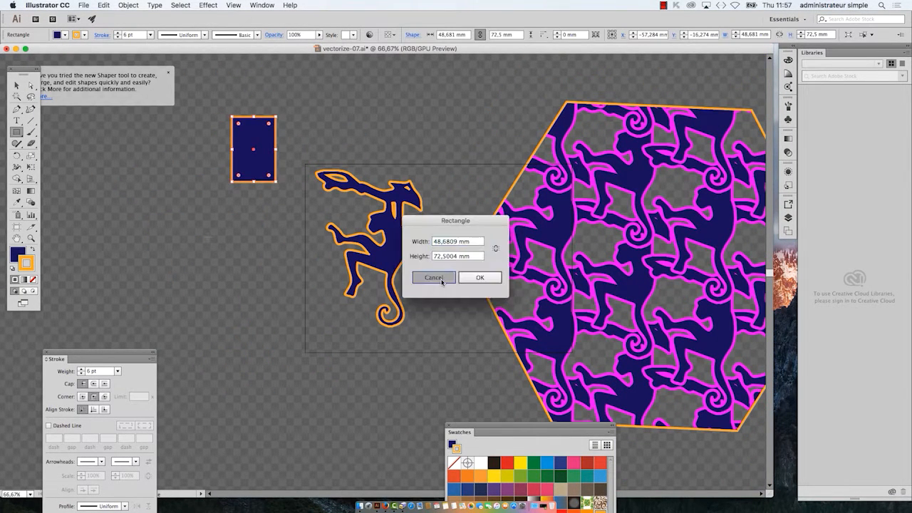
Step: Draw a circle about 72 mm in diameter below the rectangle with the Ellipse tool and deselect it
left_click_drag(19, 133, 48, 154)
left_click_drag(216, 226, 281, 290)
left_click(17, 84)
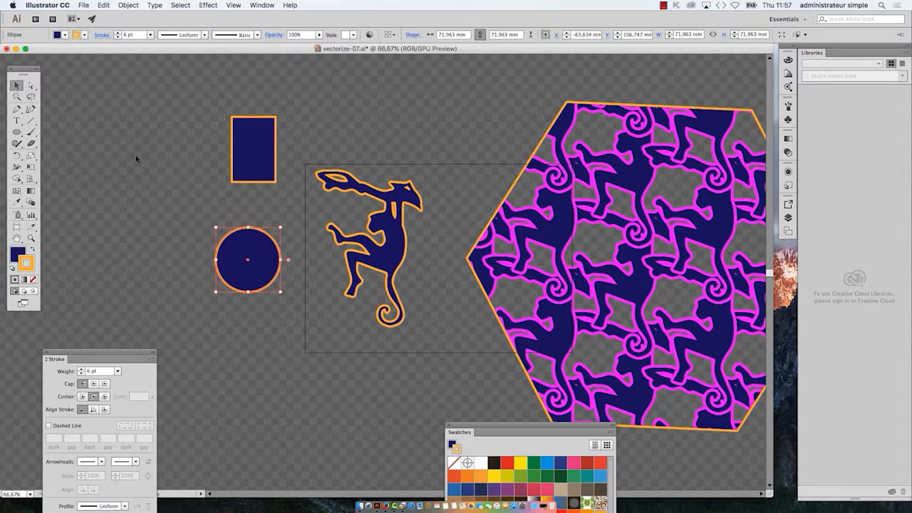
left_click(283, 183)
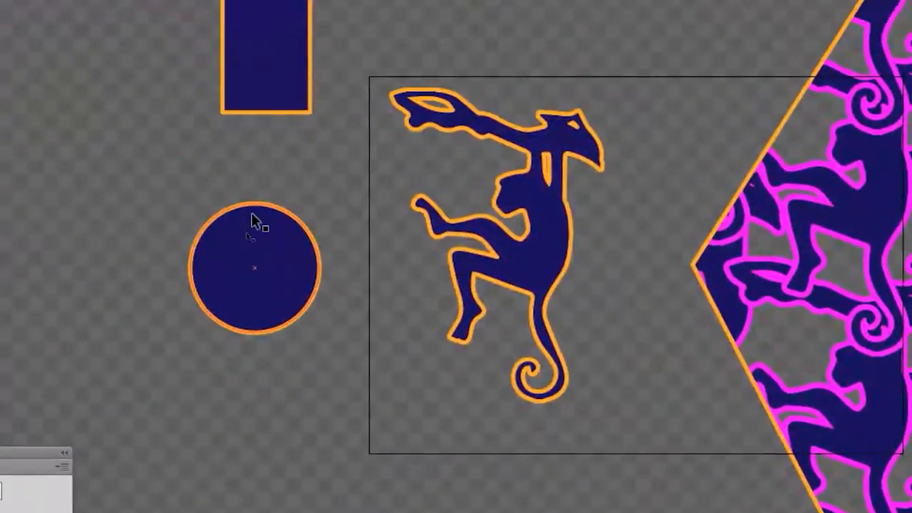
Step: Put the circle into isolation mode and go back up to the full artwork
left_click(68, 196)
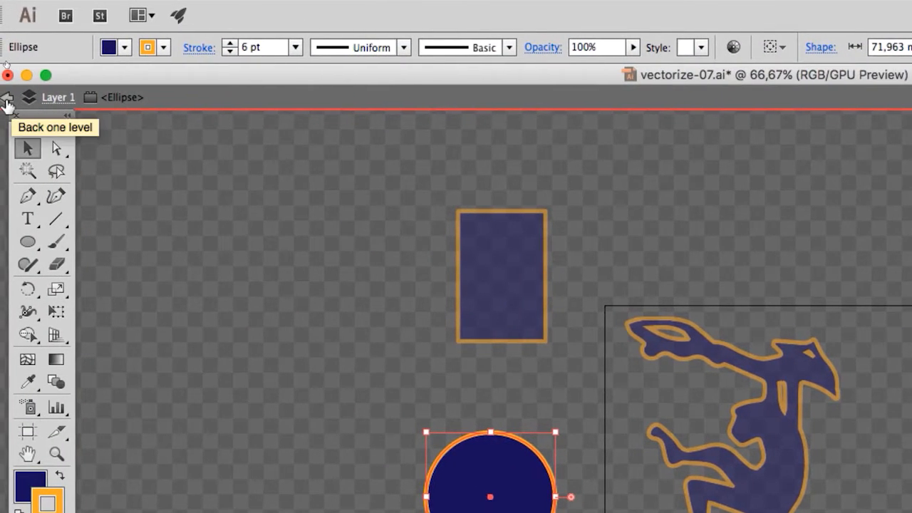
left_click(6, 100)
left_click(6, 100)
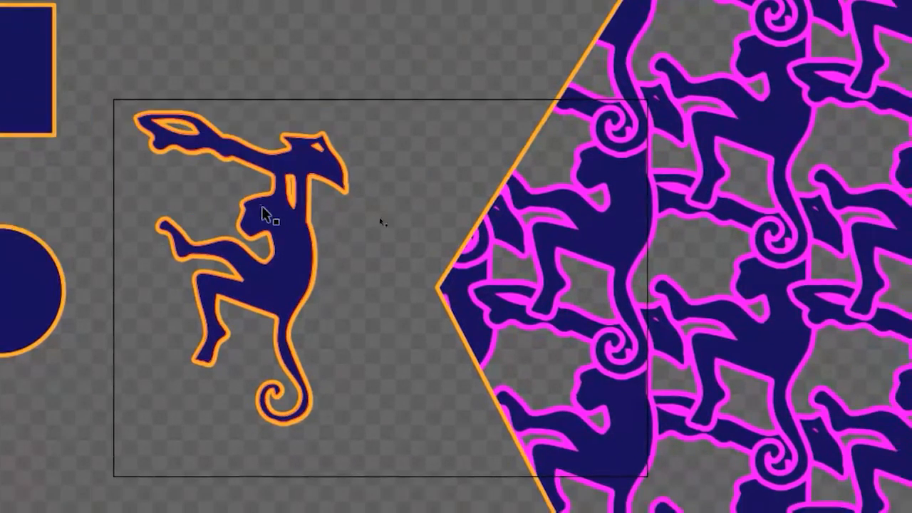
Step: Isolate the monkey group and display the Layers panel as a separate, enlarged floating panel
double_click(442, 293)
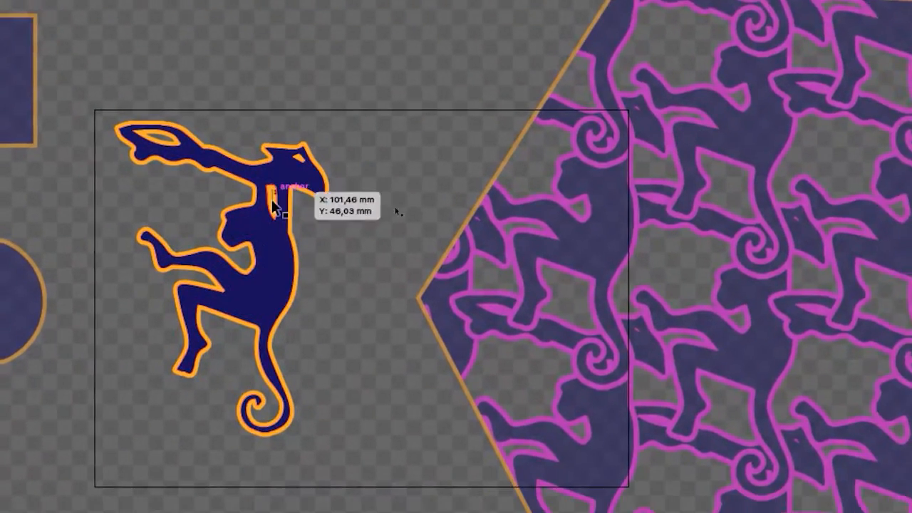
left_click(267, 208)
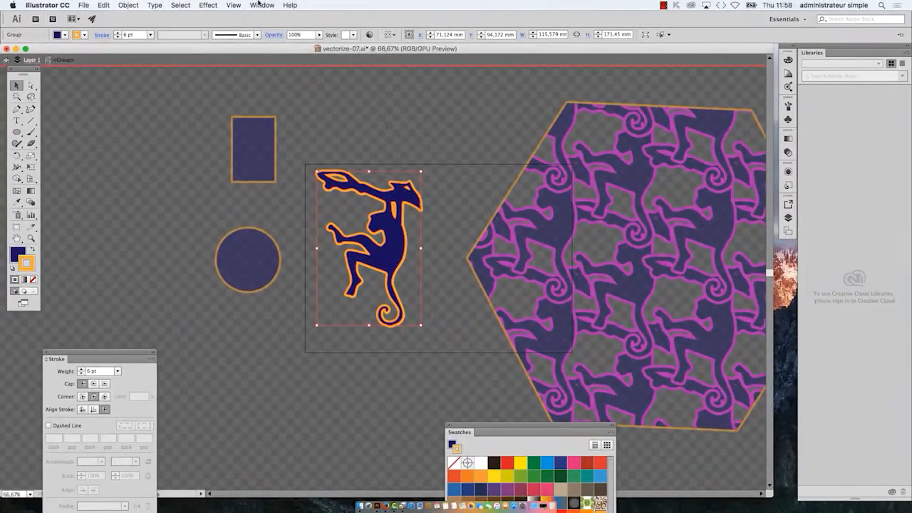
left_click(260, 5)
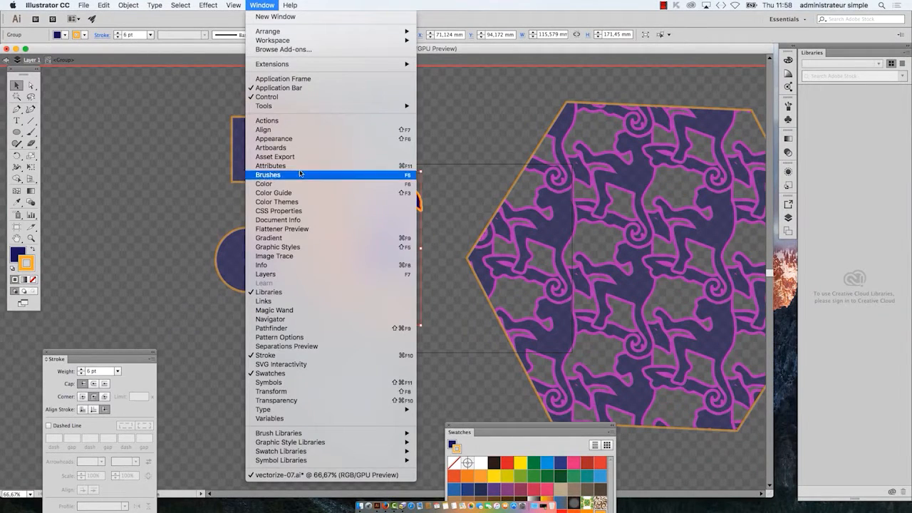
left_click(336, 275)
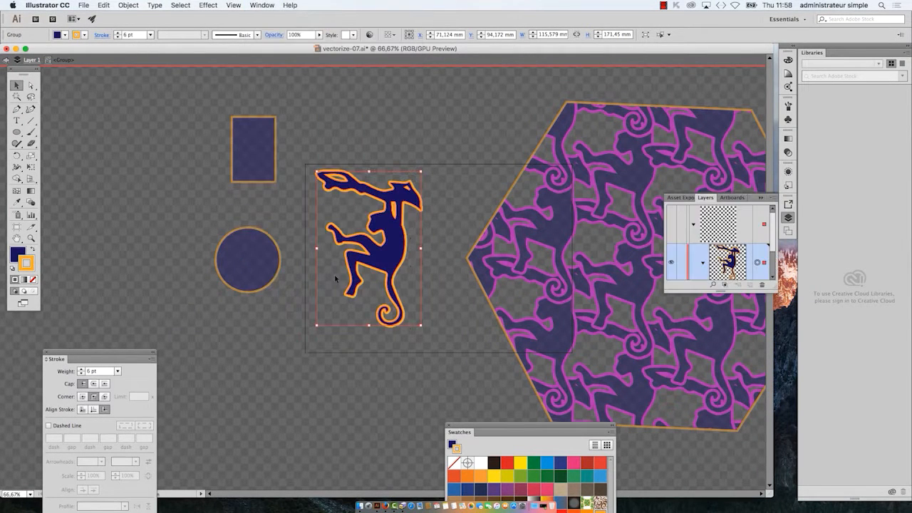
left_click_drag(707, 200, 457, 97)
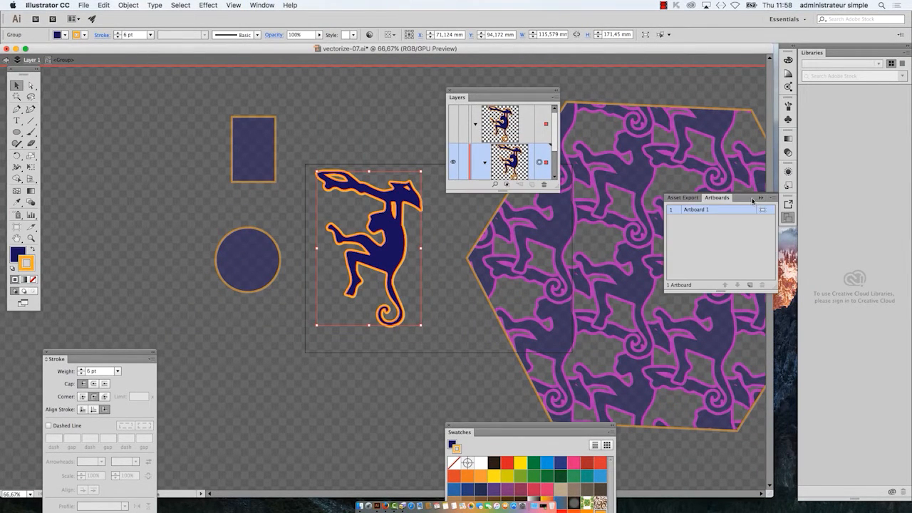
left_click_drag(555, 187, 649, 294)
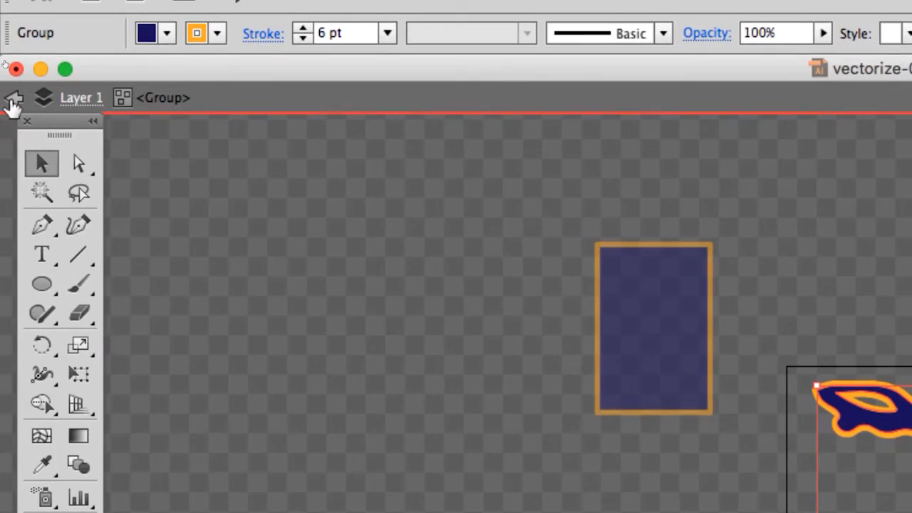
Step: Exit the monkey group's isolation mode, enlarge the layer list and collapse the monkey's group in it
left_click(12, 98)
left_click(13, 99)
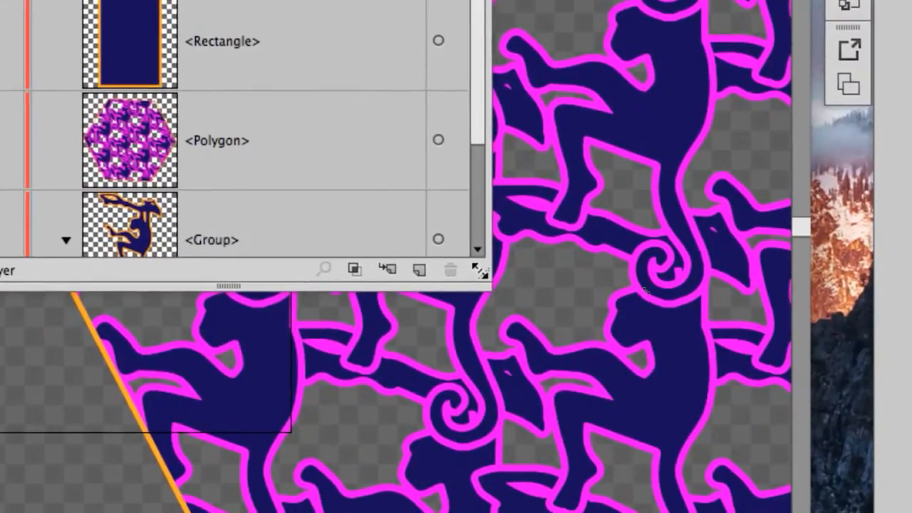
left_click_drag(481, 268, 482, 351)
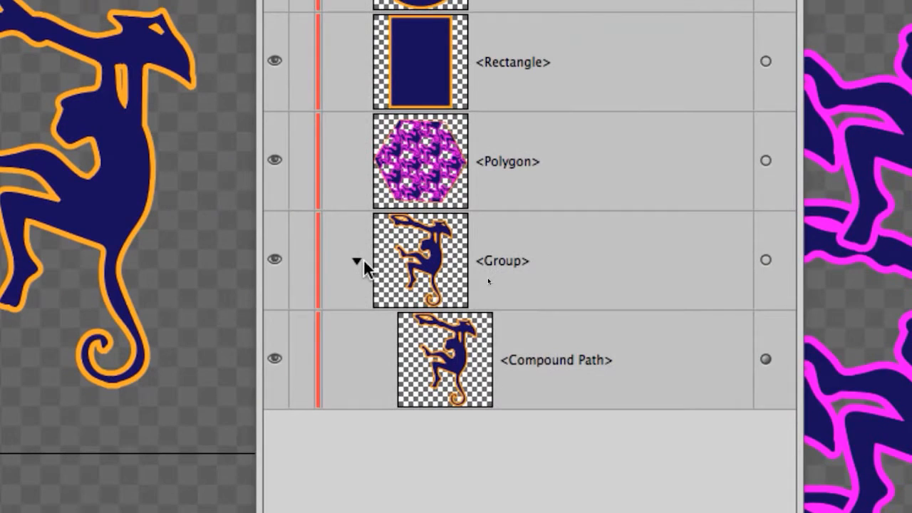
left_click(60, 45)
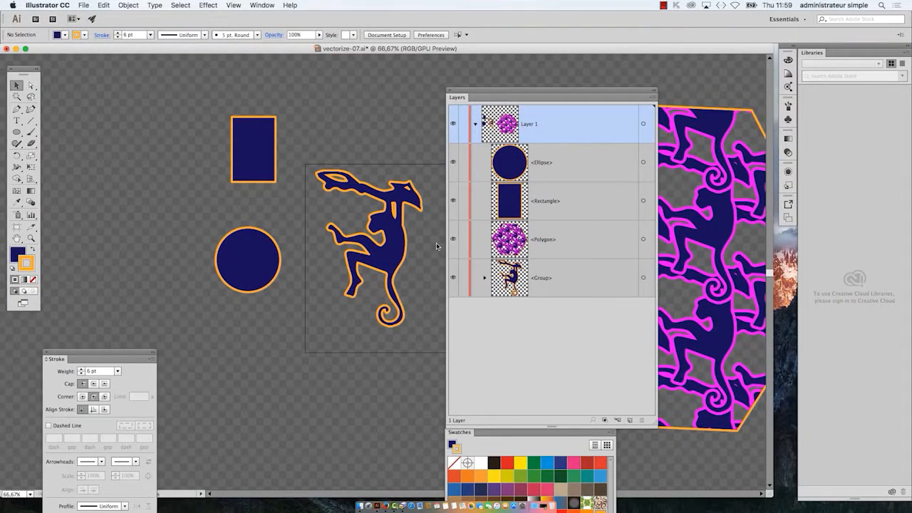
Step: Make the Layers panel smaller and move it away from the monkey, over the far side of the hexagon
left_click_drag(654, 424, 644, 363)
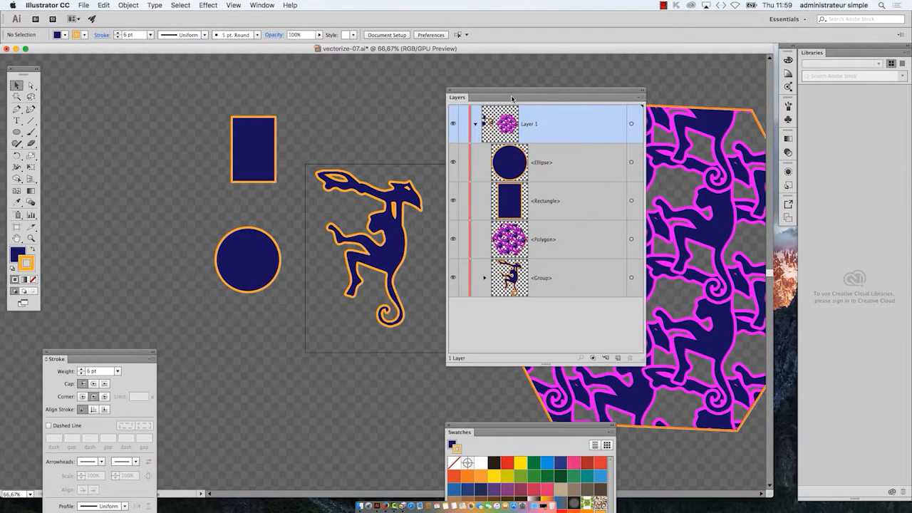
left_click_drag(511, 91, 731, 133)
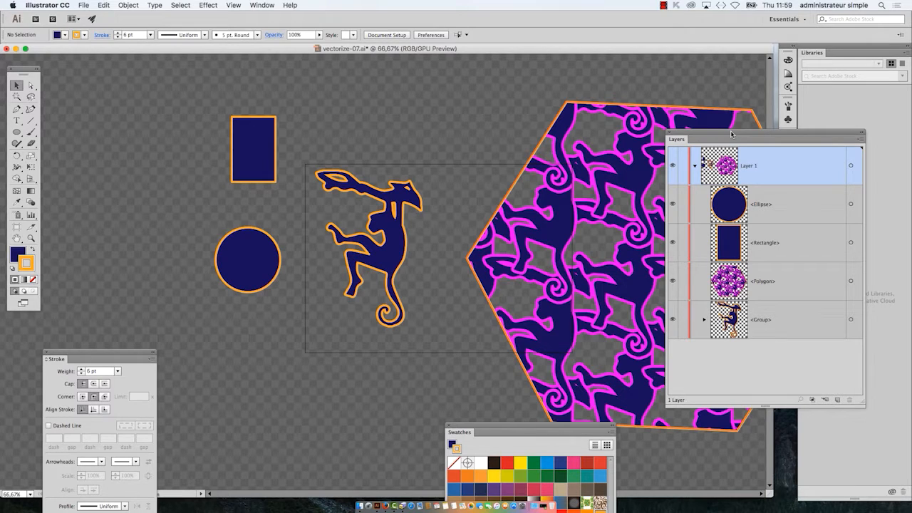
left_click_drag(731, 133, 728, 129)
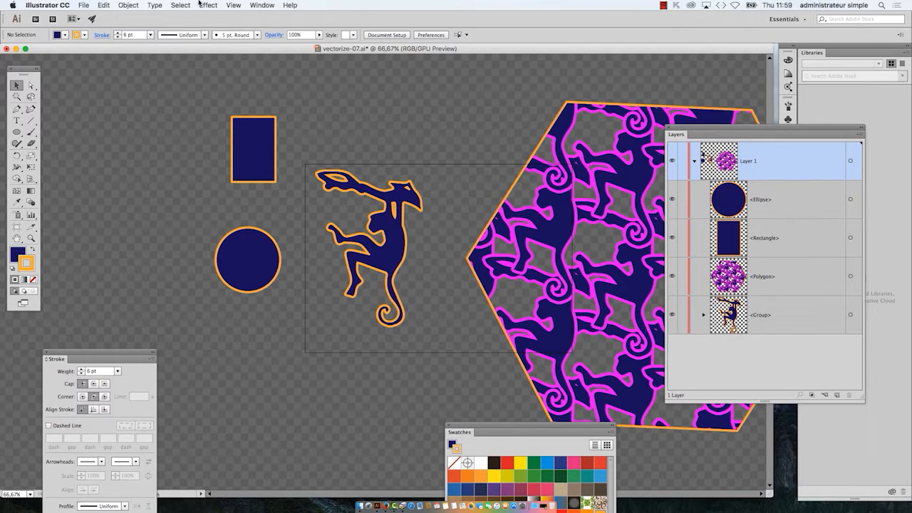
Step: Turn off Double Click To Isolate in the General preferences
left_click(54, 5)
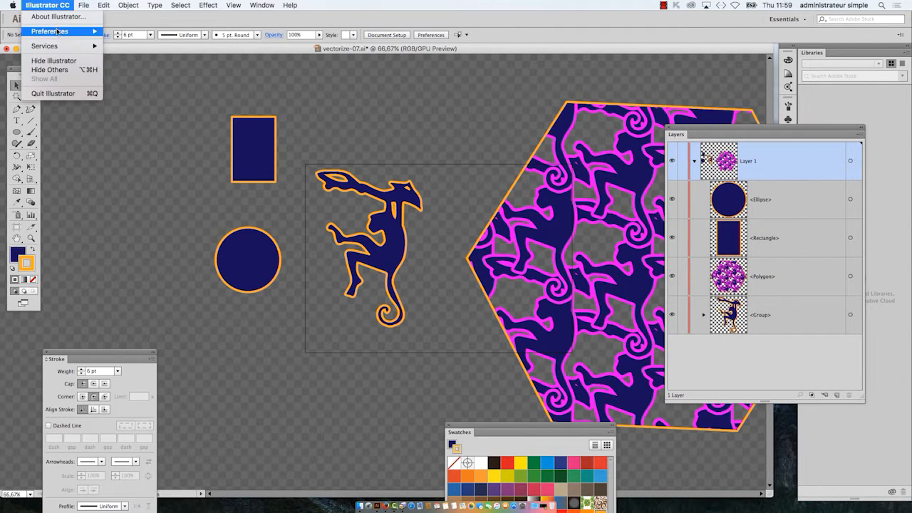
mouse_move(58, 33)
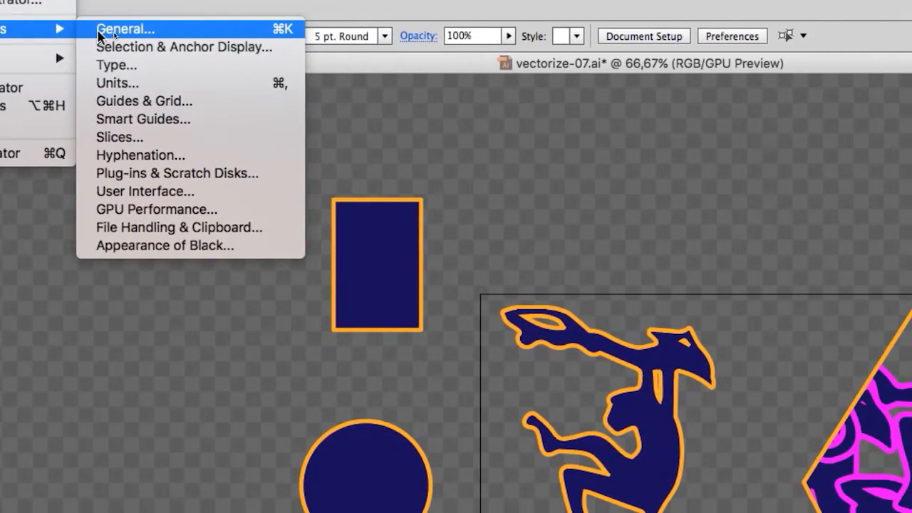
left_click(79, 31)
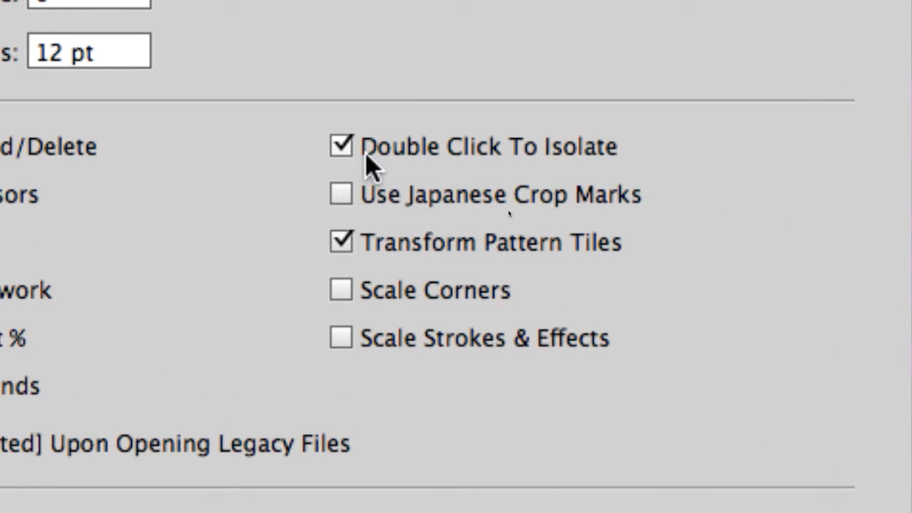
left_click(366, 155)
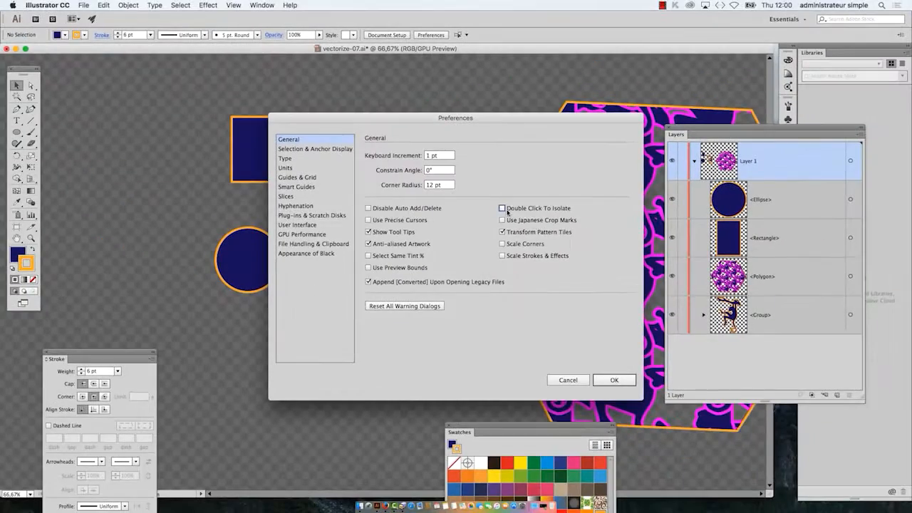
key("Return")
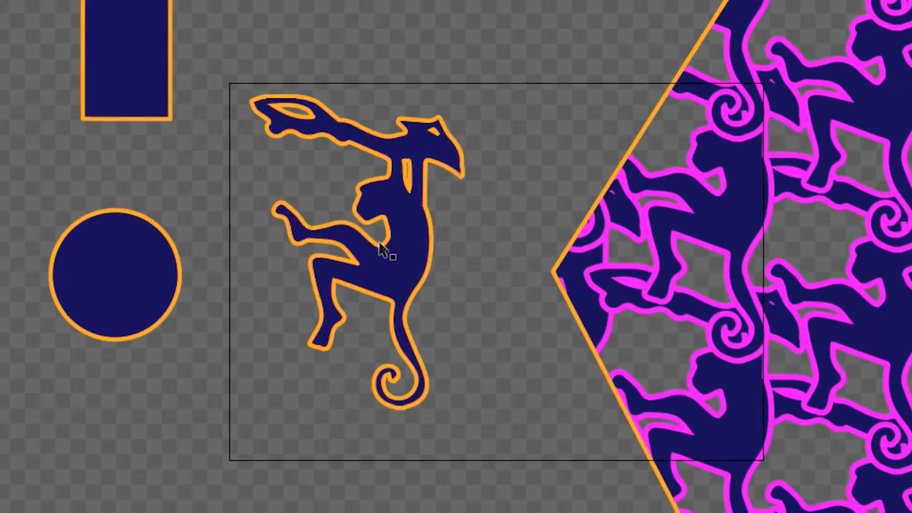
Step: Test whether the monkey, the rectangle and the circle can still be isolated directly on the canvas
left_click(383, 248)
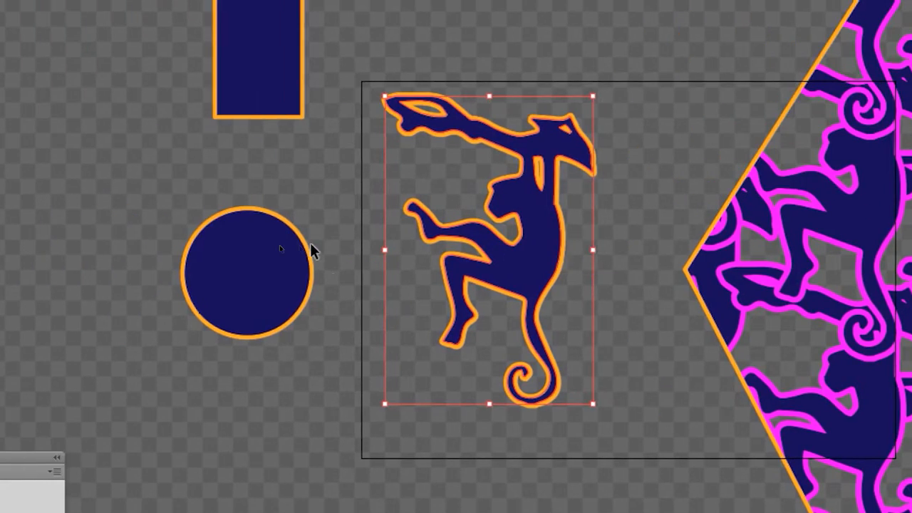
left_click(308, 250)
left_click(273, 45)
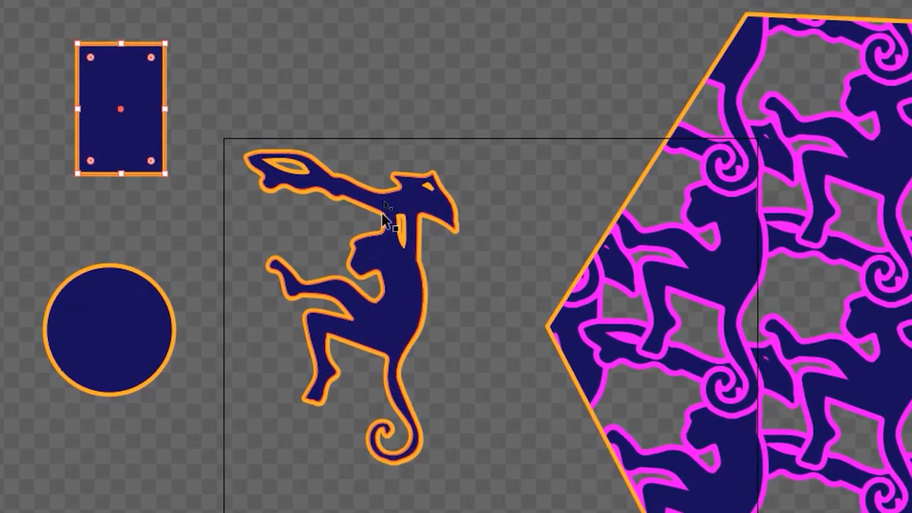
left_click(385, 218)
left_click(158, 287)
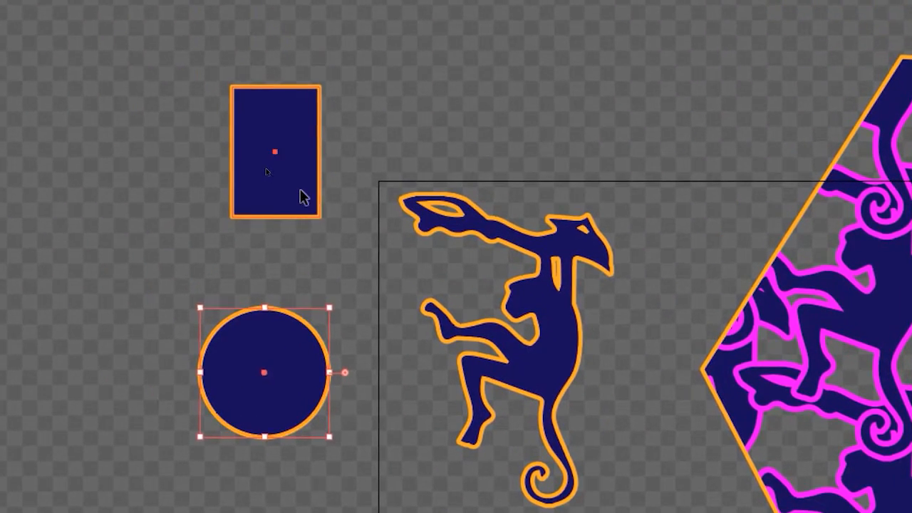
left_click(302, 198)
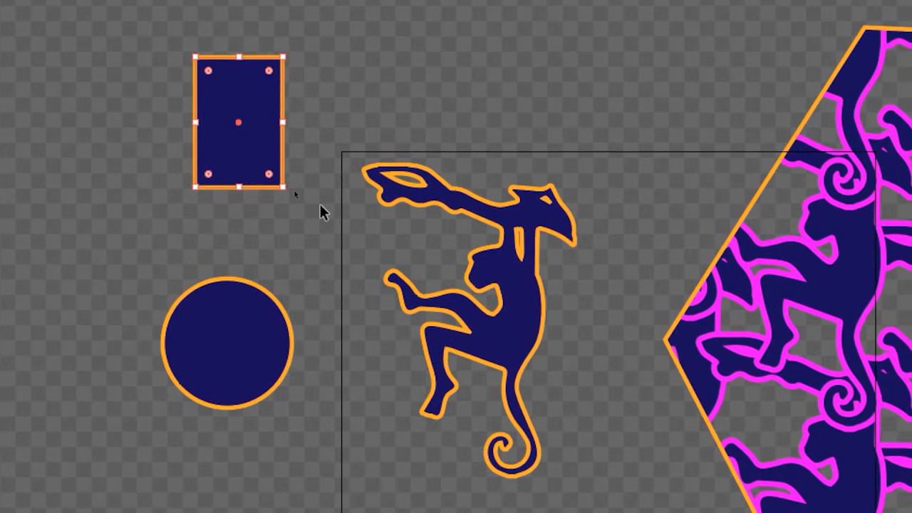
left_click(358, 238)
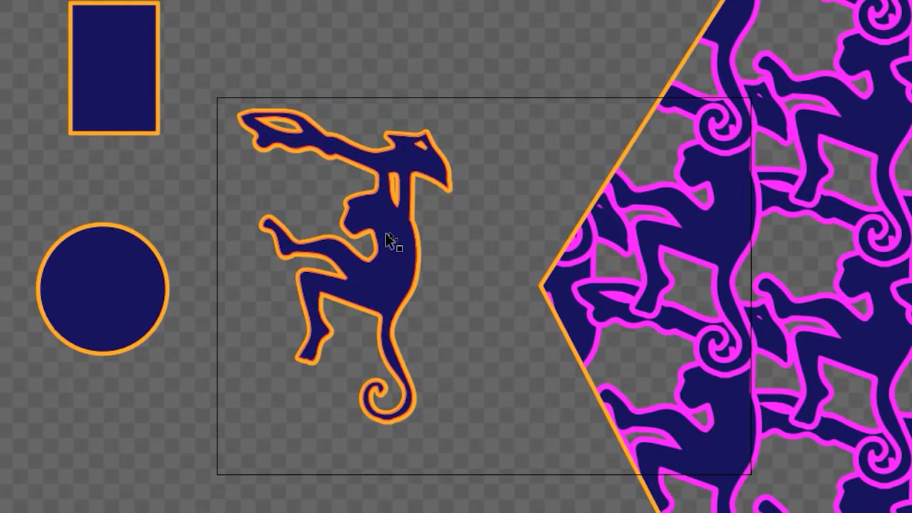
Step: Isolate the selected monkey group and go back out to the full artwork
left_click(389, 241)
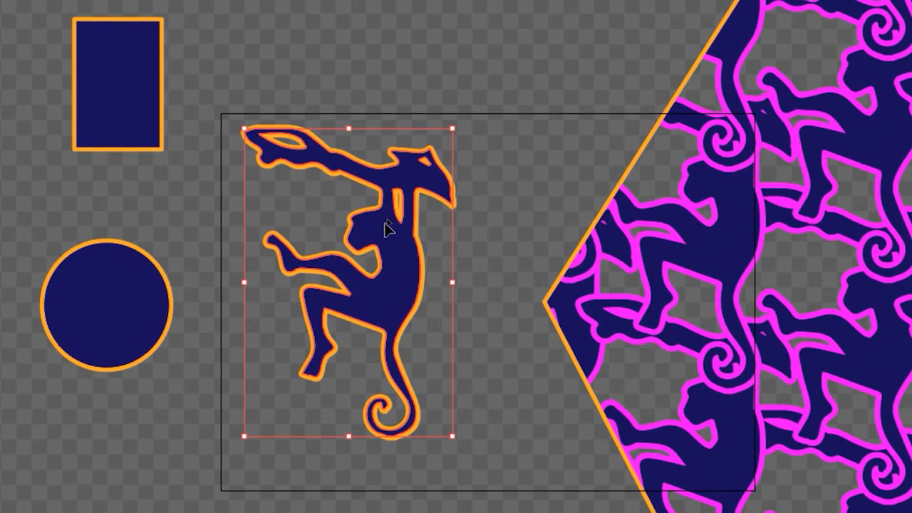
right_click(387, 227)
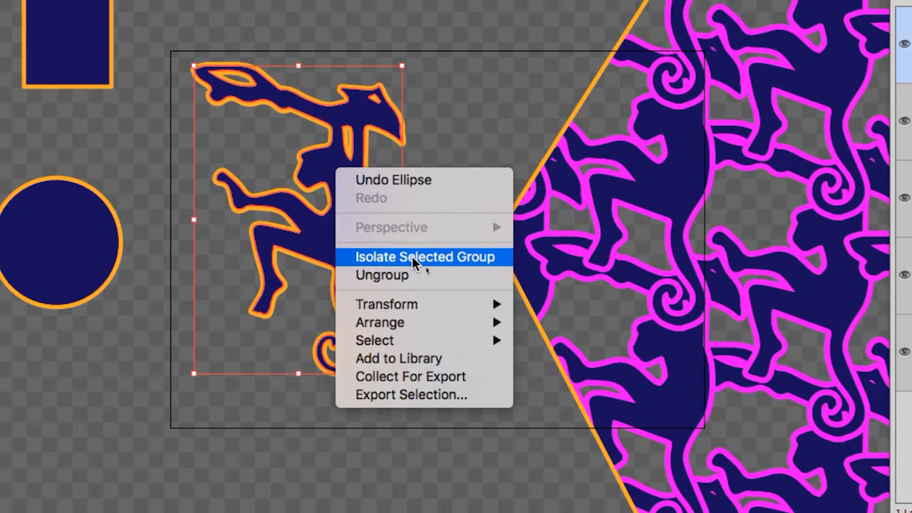
left_click(413, 258)
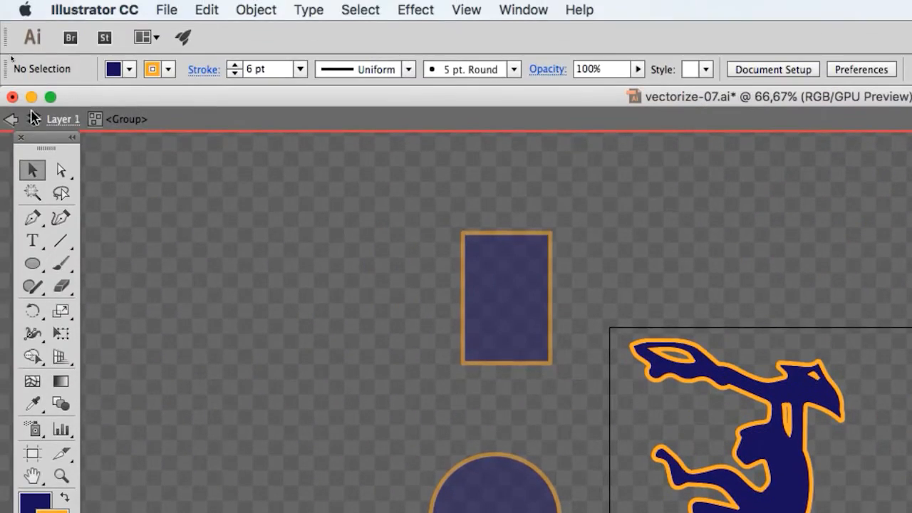
left_click(10, 119)
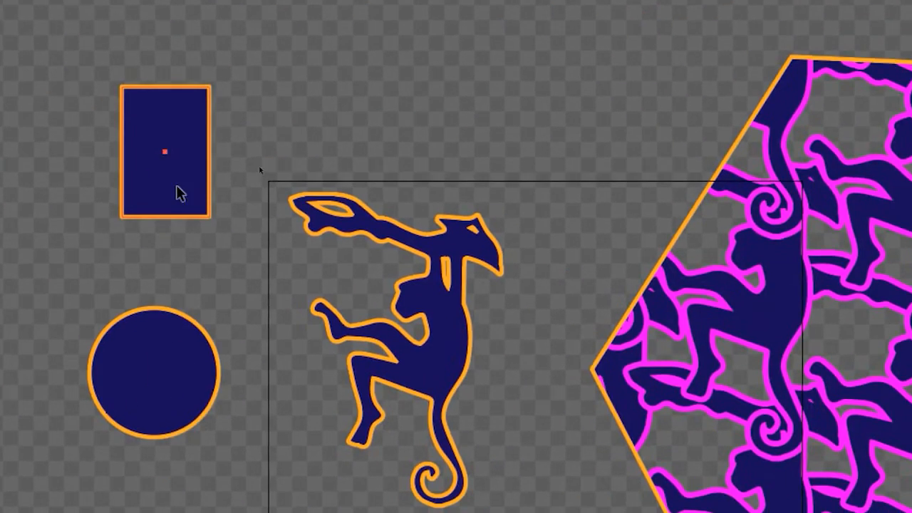
Step: Isolate the rectangle's path and leave isolation mode through all its levels
left_click(179, 192)
right_click(153, 197)
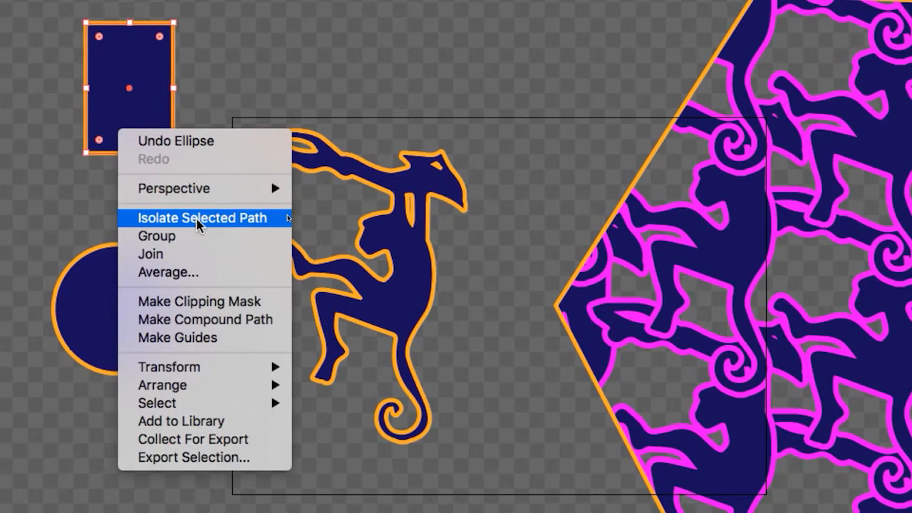
left_click(198, 219)
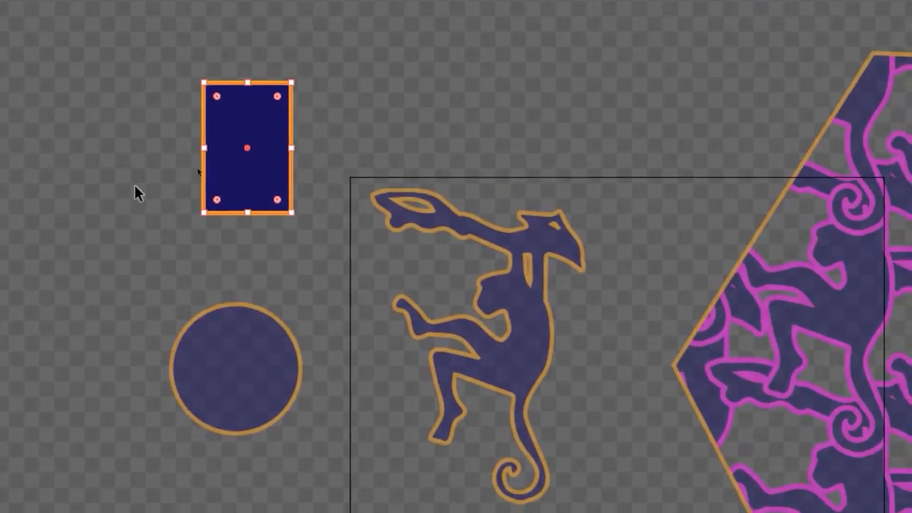
left_click(5, 107)
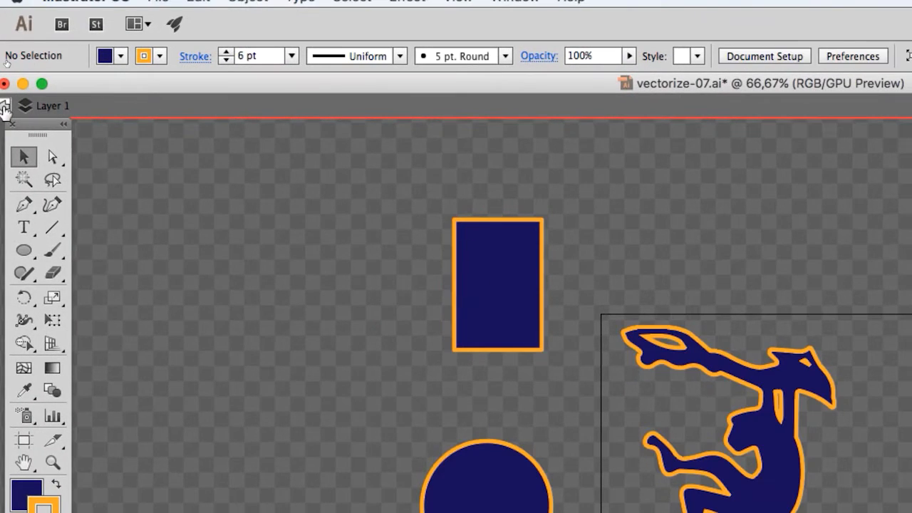
left_click(5, 107)
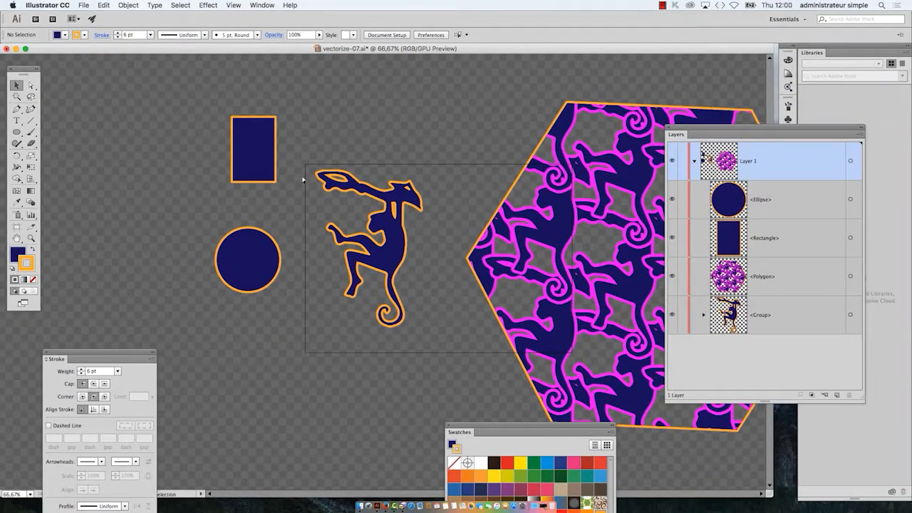
Step: Save the document under the new name vectorize-08.ai in Adobe Illustrator format with the default Illustrator options
left_click(83, 5)
left_click(99, 112)
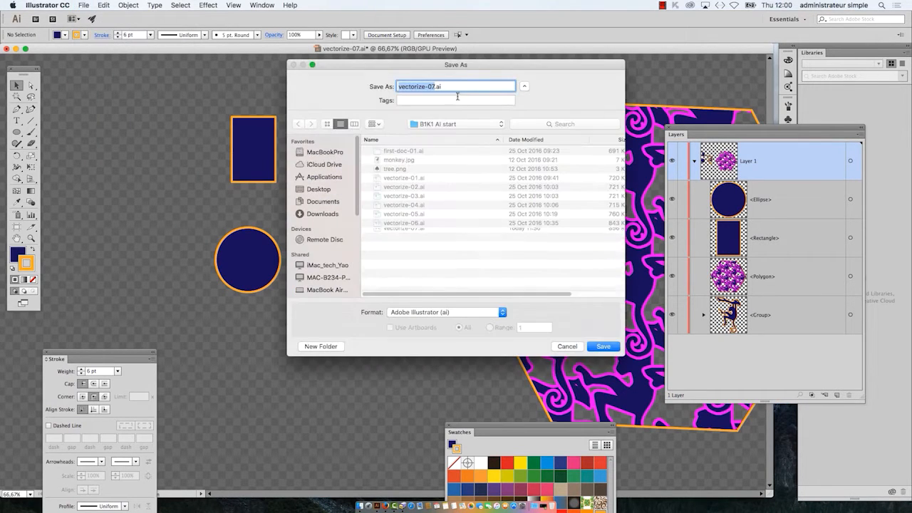
left_click(434, 86)
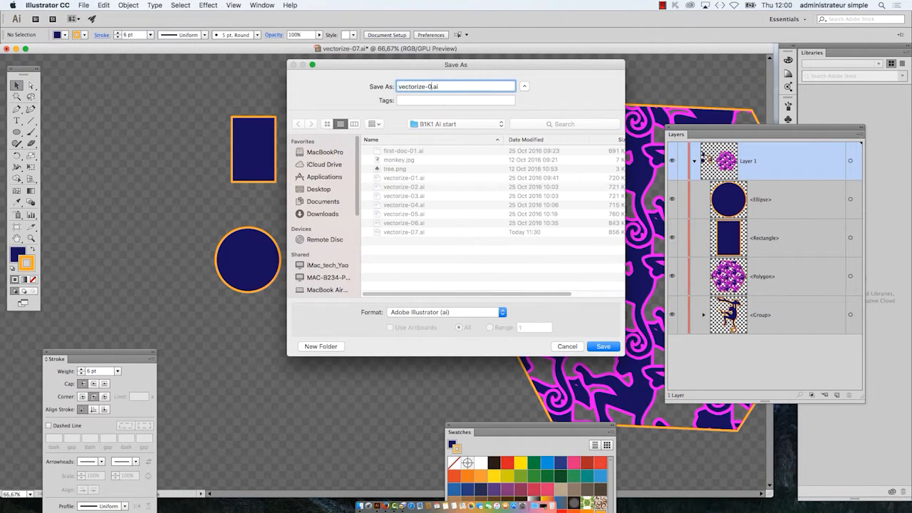
left_click(590, 348)
left_click(606, 347)
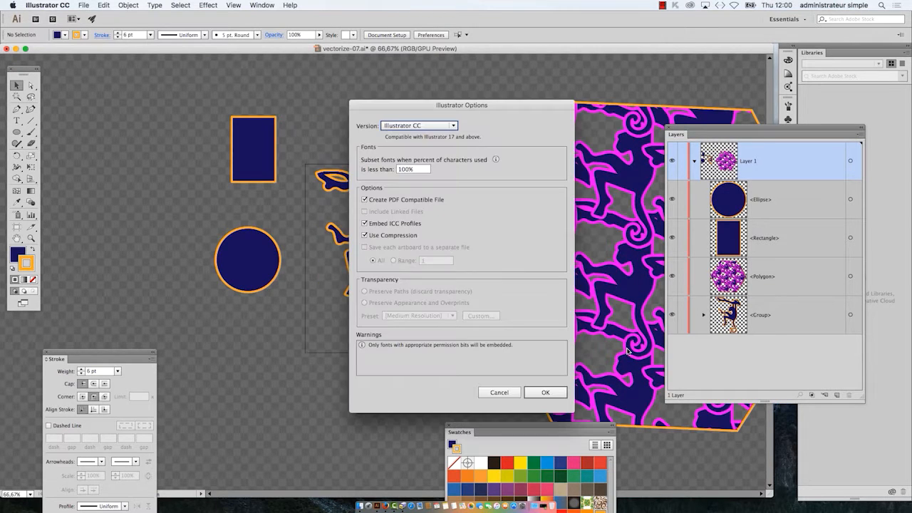
left_click(558, 394)
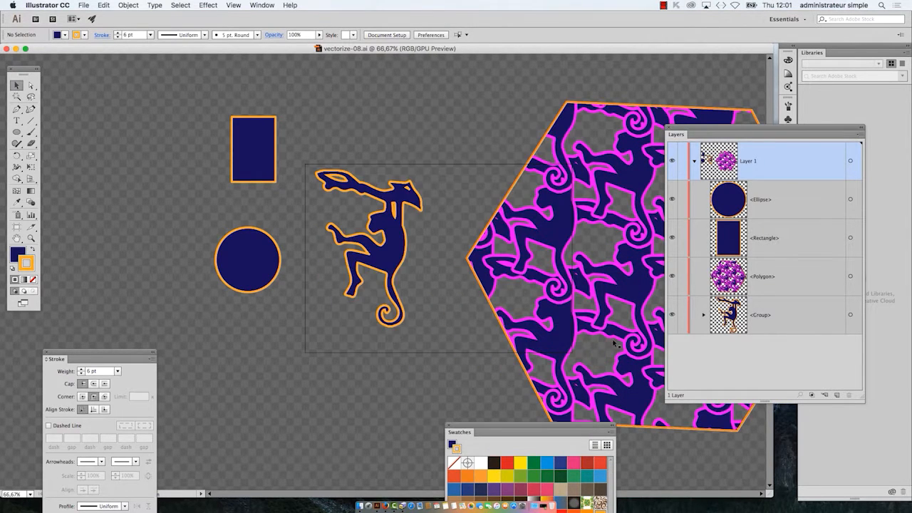
Step: Close the Layers panel and move the Swatches panel up beside the hexagon, with the whole hexagon in view
key("super+minus")
left_click_drag(524, 234, 308, 163)
left_click(671, 129)
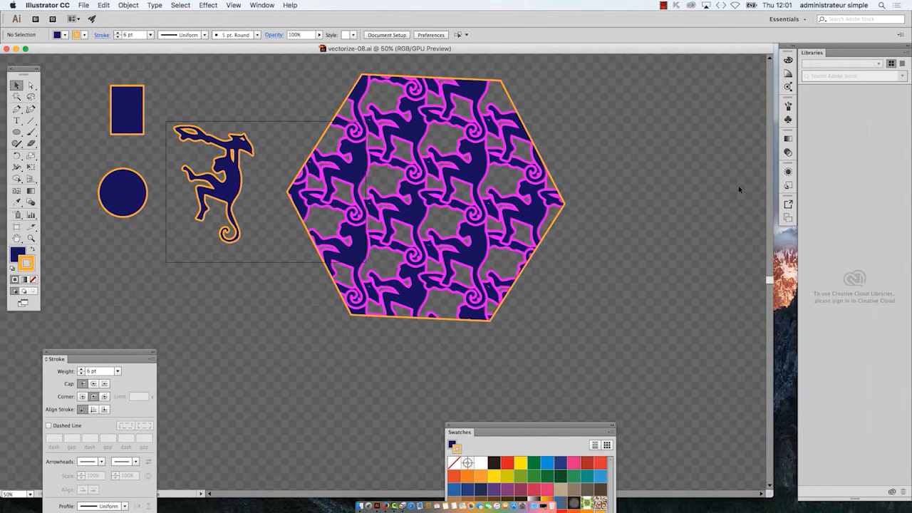
left_click_drag(532, 433, 699, 92)
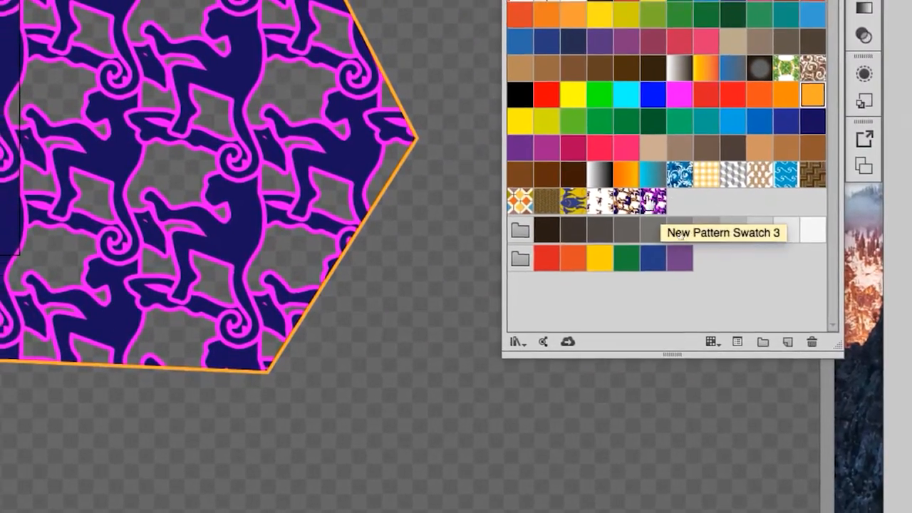
Step: Duplicate the New Pattern Swatch 3 swatch and open the duplicate for pattern editing
left_click_drag(682, 235, 787, 342)
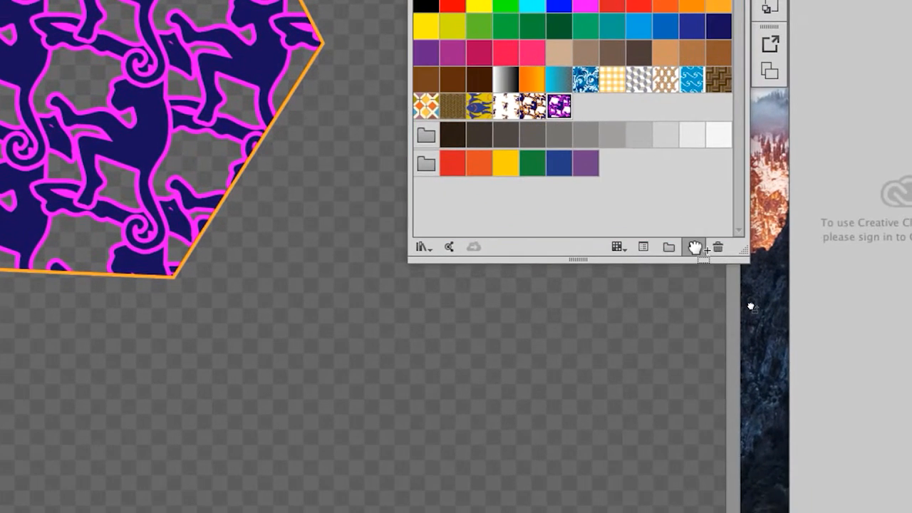
left_click_drag(695, 247, 695, 247)
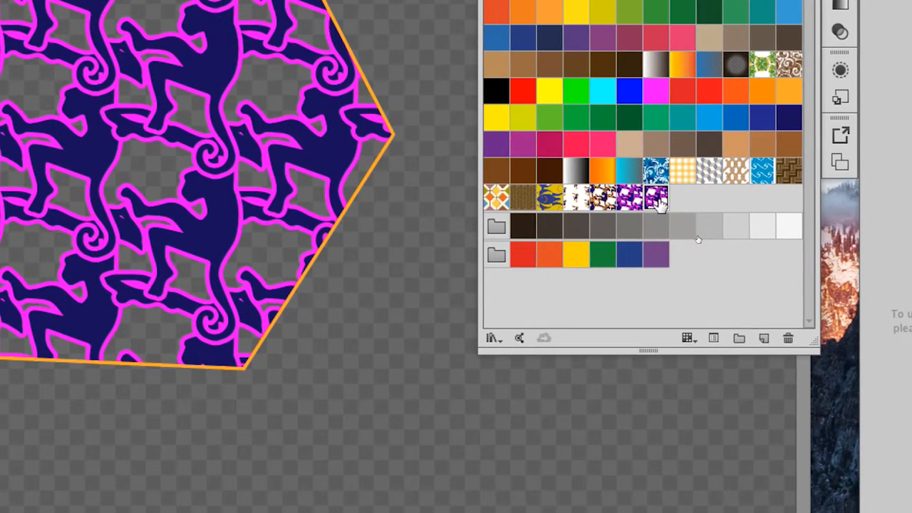
double_click(656, 197)
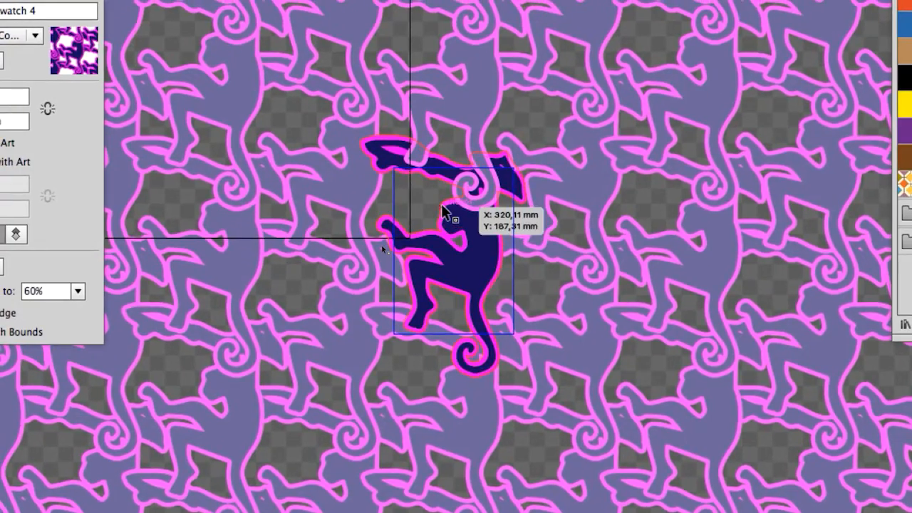
Step: Move the tools next to the monkey and delete its magenta outline shape from the pattern with the Direct Selection tool
scroll(453, 204, "up", 1)
scroll(442, 210, "up", 2)
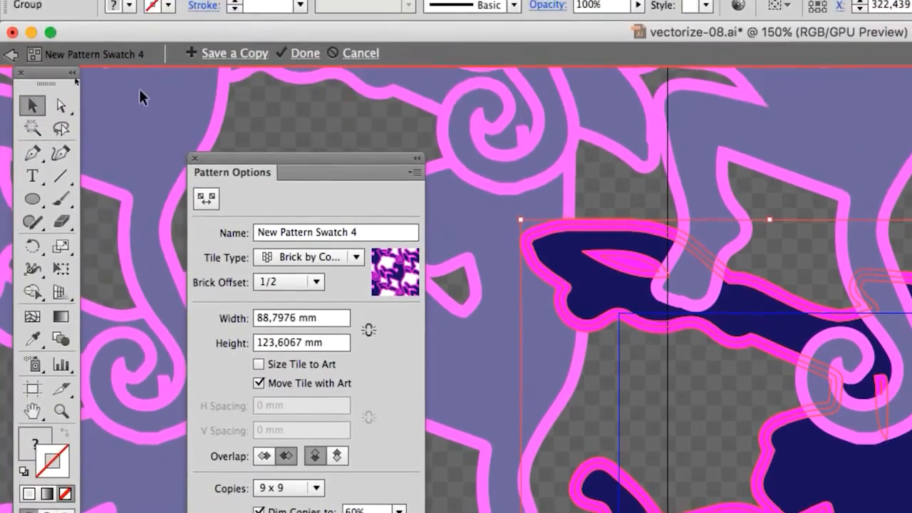
left_click(62, 101)
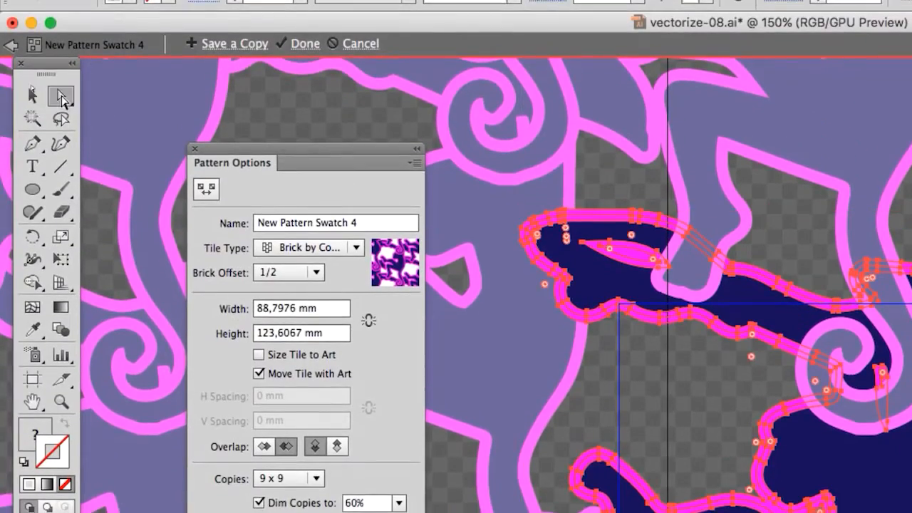
left_click_drag(57, 86, 560, 278)
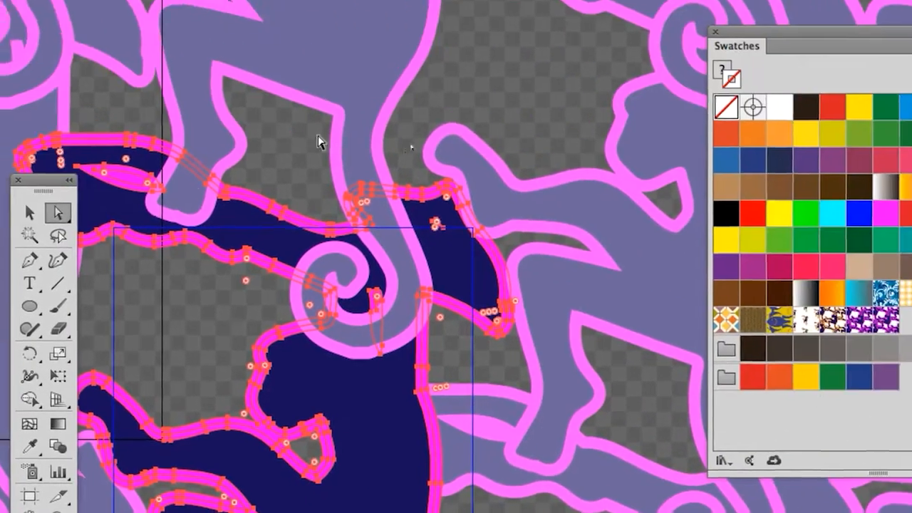
left_click(317, 142)
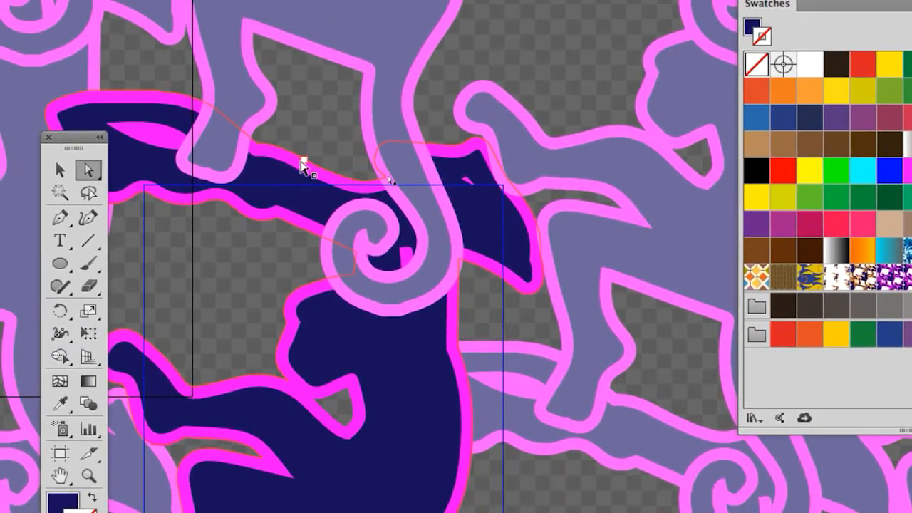
left_click(294, 171)
left_click(302, 165)
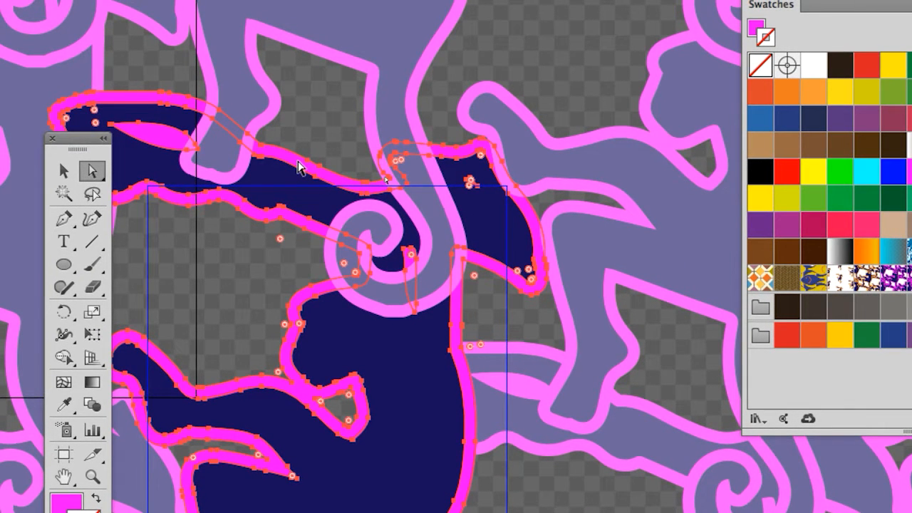
key("Delete")
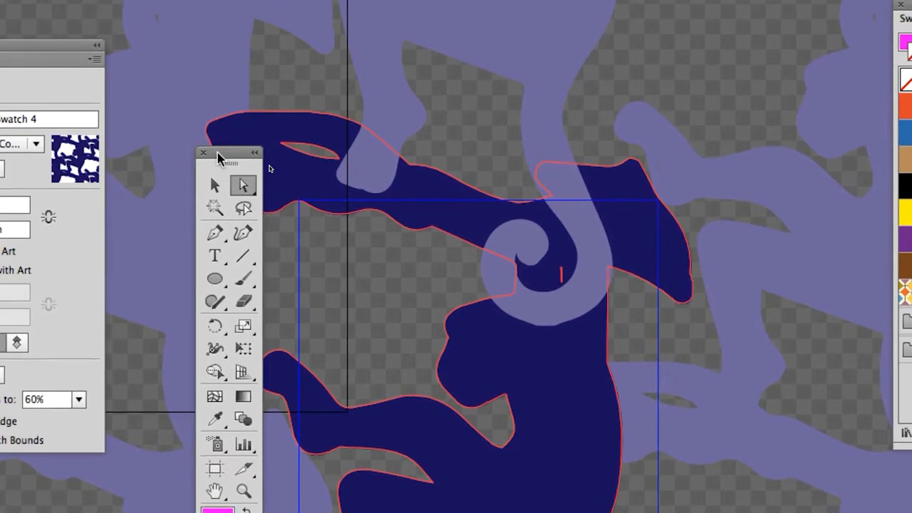
Step: Enlarge the pattern tile from its upper-right corner to about 108 x 140 mm with the Pattern Tile tool
left_click_drag(218, 156, 158, 142)
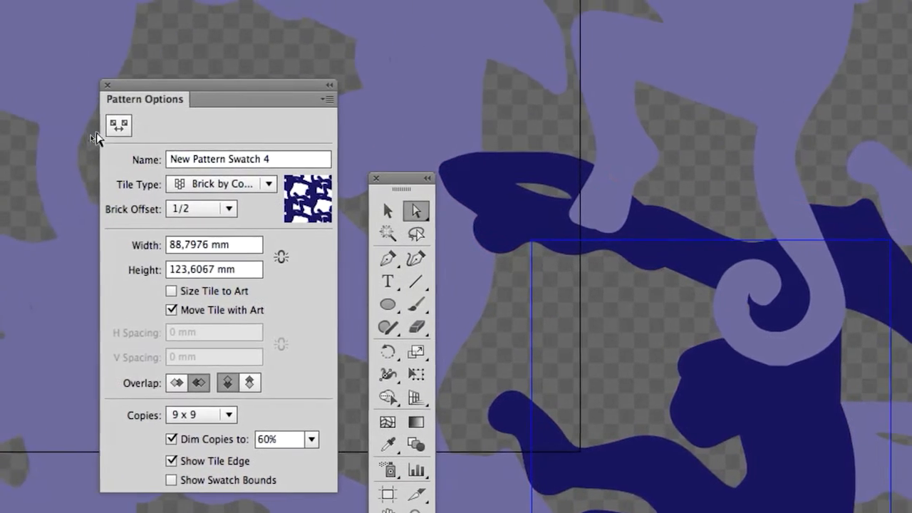
left_click(116, 130)
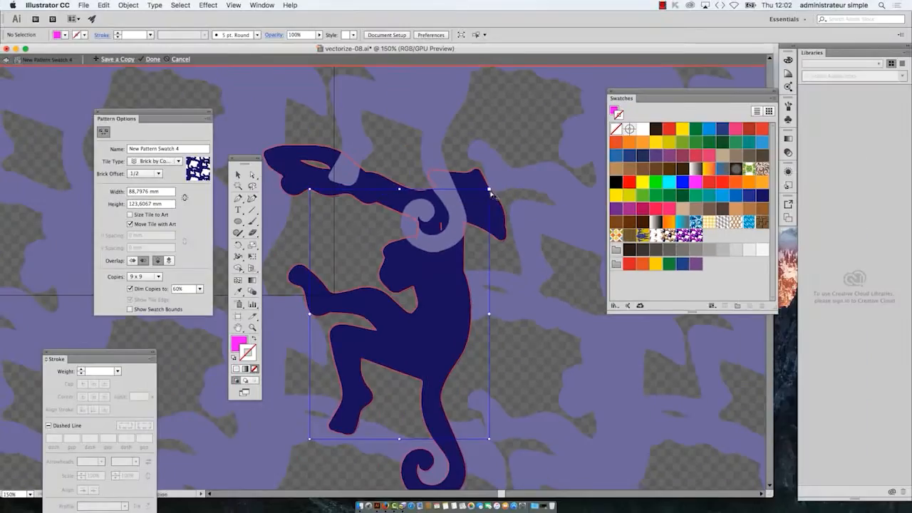
left_click_drag(492, 193, 529, 159)
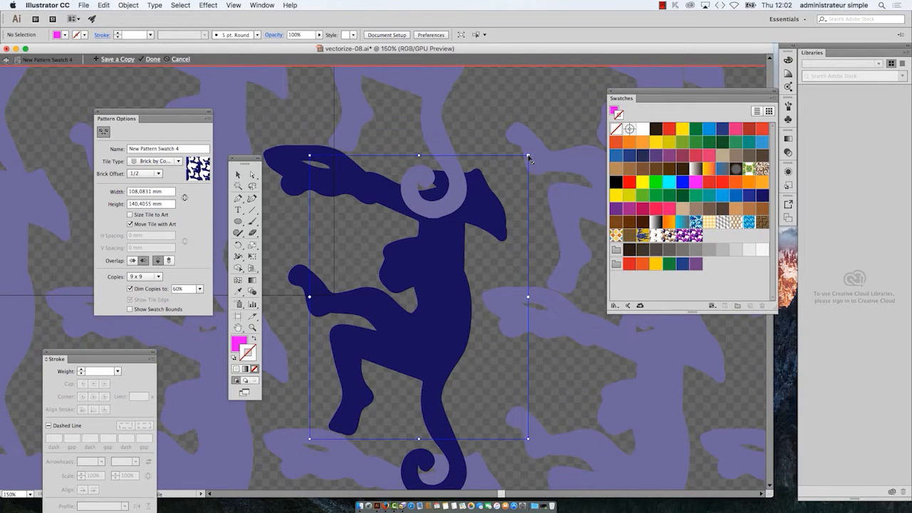
Step: Move the Pattern Options and tools panels away from the monkey, and tear off the Ellipse tool group as a floating panel above its arm
left_click_drag(188, 116, 128, 83)
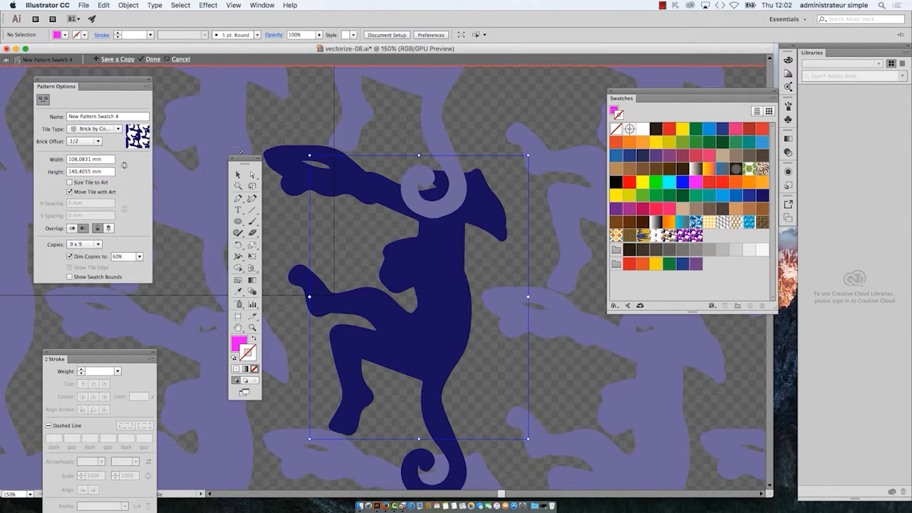
left_click_drag(241, 160, 187, 133)
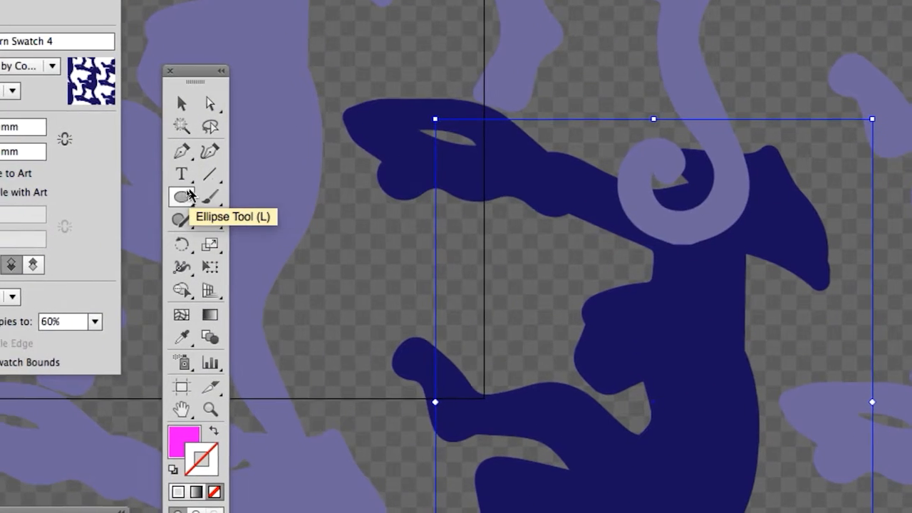
left_click(182, 195)
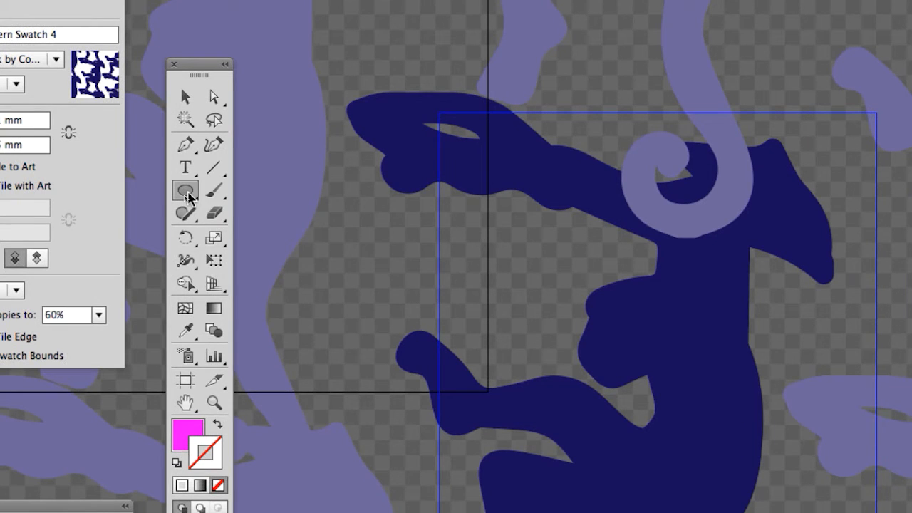
left_click(186, 197)
left_click_drag(189, 198, 368, 214)
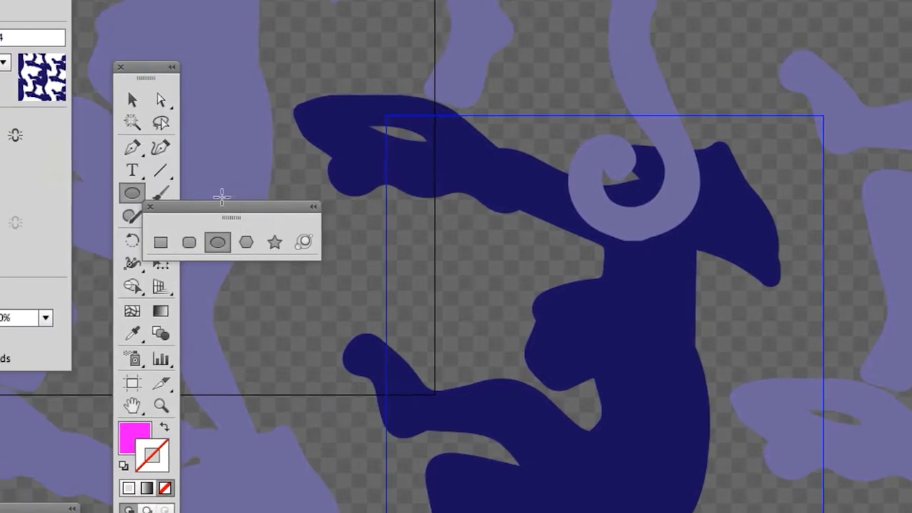
left_click_drag(203, 208, 321, 4)
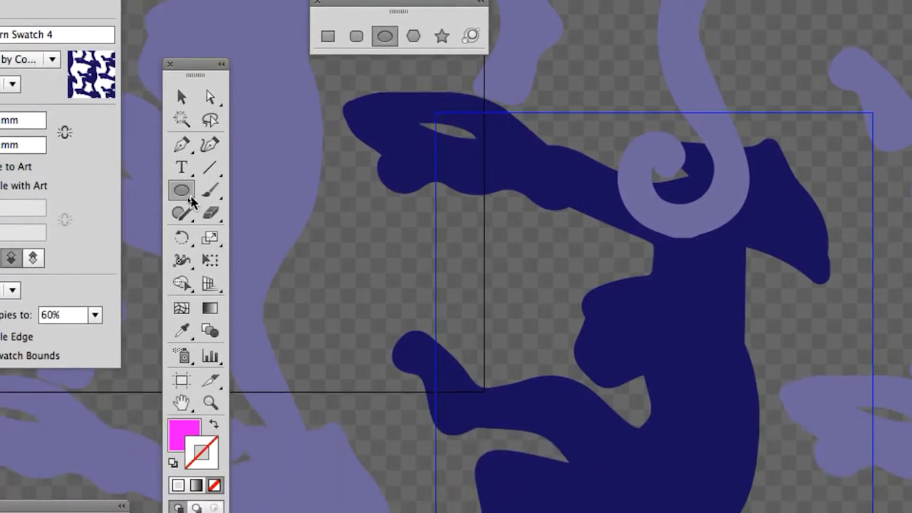
Step: Draw a circle about 23 mm in diameter between the monkey's arm and raised knee with the Ellipse tool
left_click_drag(129, 249, 193, 280)
left_click_drag(211, 212, 212, 214)
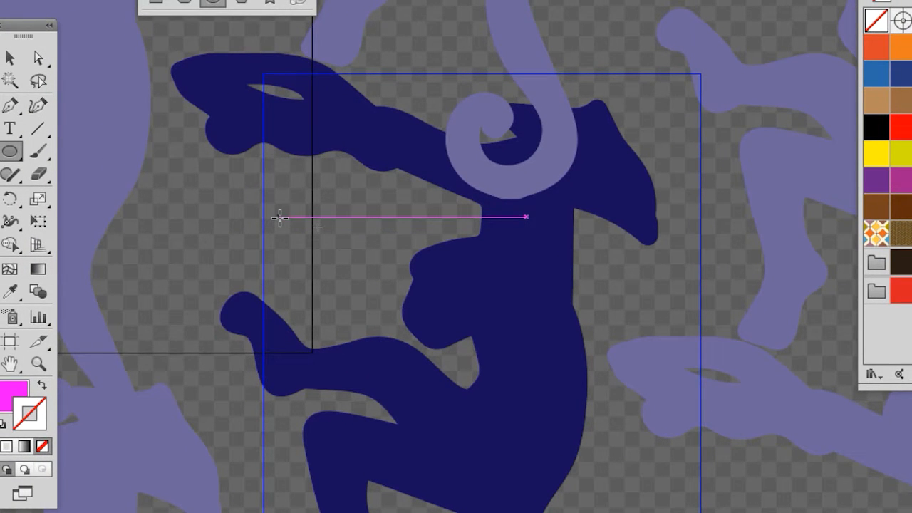
mouse_move(279, 218)
left_mouse_down()
mouse_move(301, 241)
mouse_move(302, 265)
mouse_move(343, 286)
mouse_move(375, 254)
left_mouse_up()
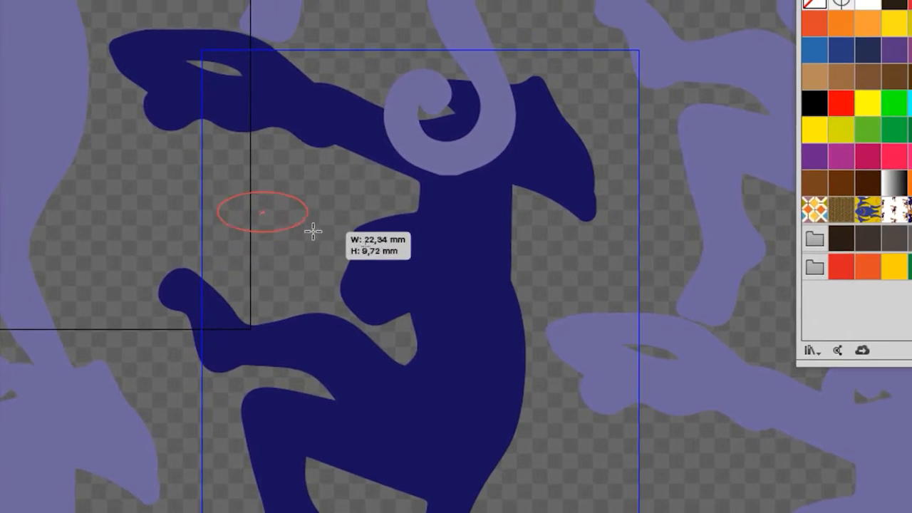
mouse_move(313, 230)
left_mouse_down()
mouse_move(311, 239)
mouse_move(299, 230)
mouse_move(315, 243)
left_mouse_up()
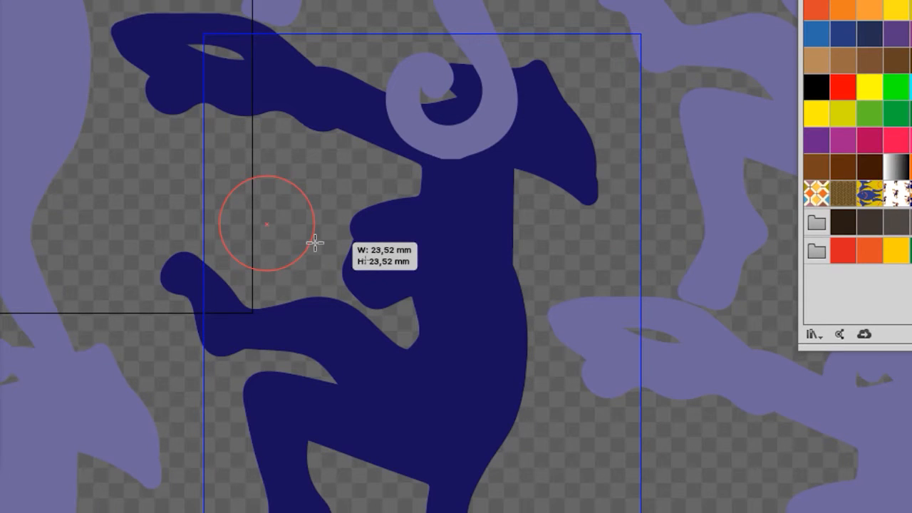
left_click_drag(314, 243, 315, 243)
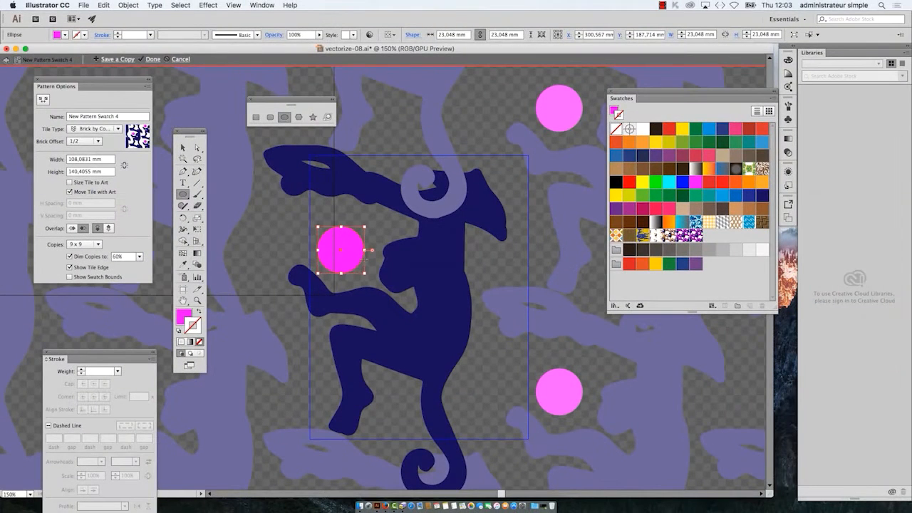
scroll(539, 349, "down", 1)
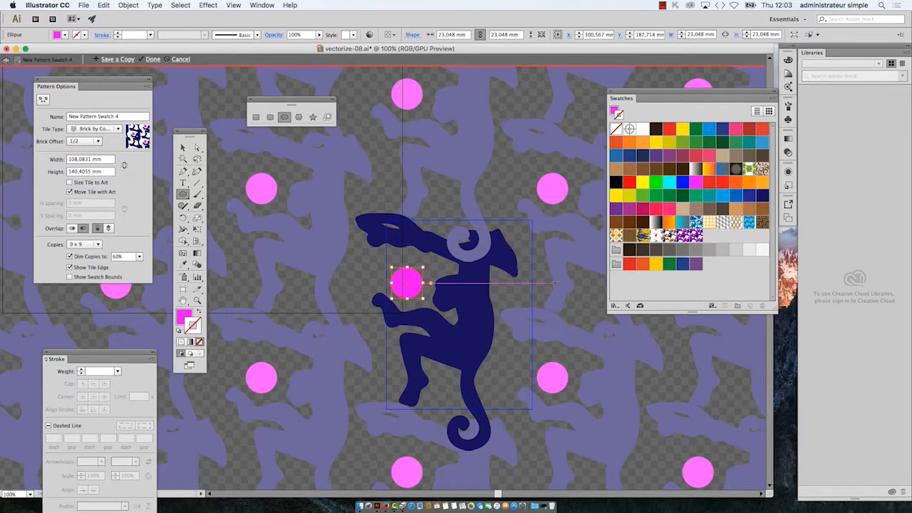
Step: Try bright green and purple strokes on the circle, and return it to no stroke with the fill active
scroll(405, 283, "up", 3)
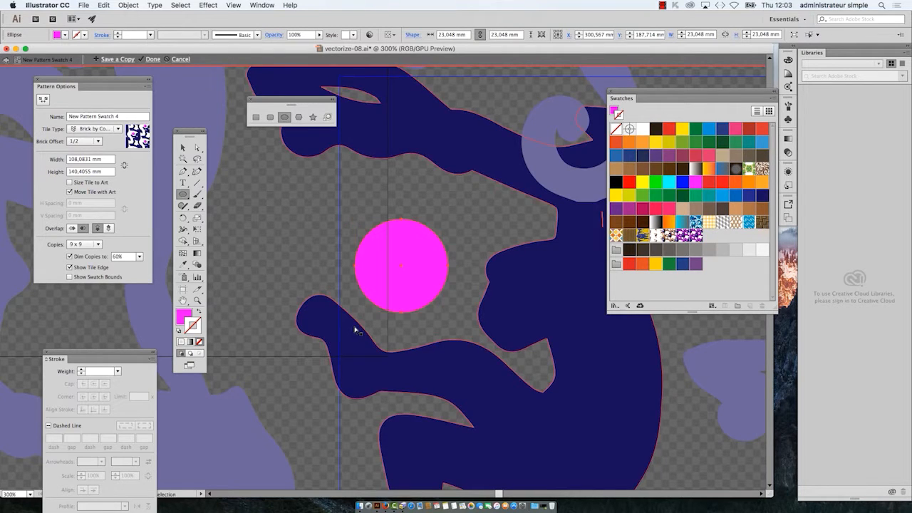
left_click(657, 186)
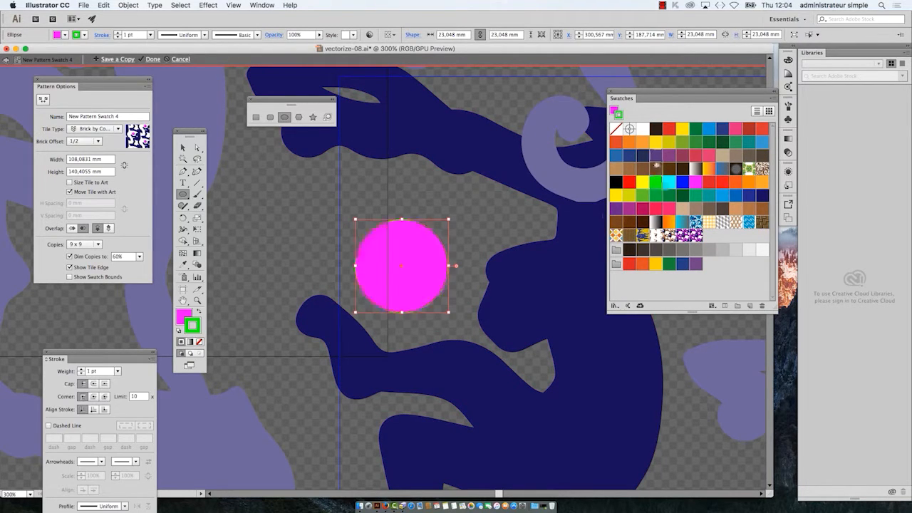
left_click(656, 156)
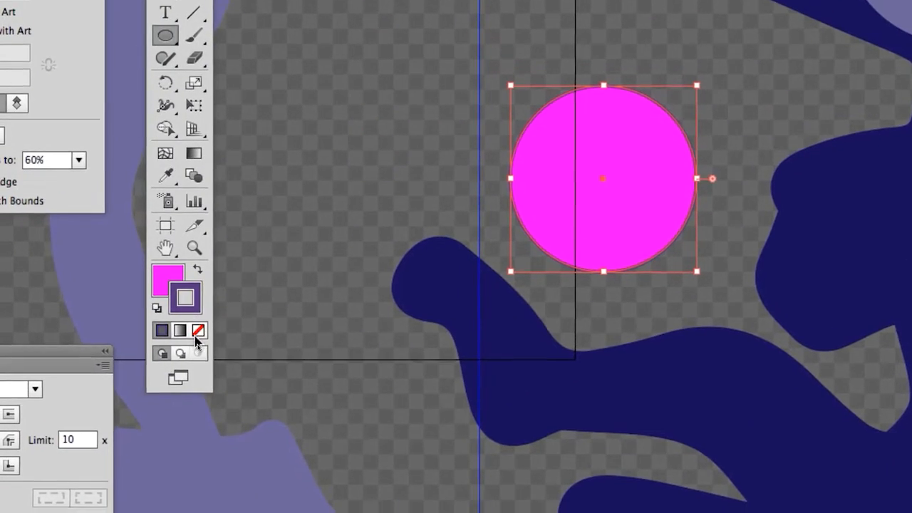
left_click(17, 407)
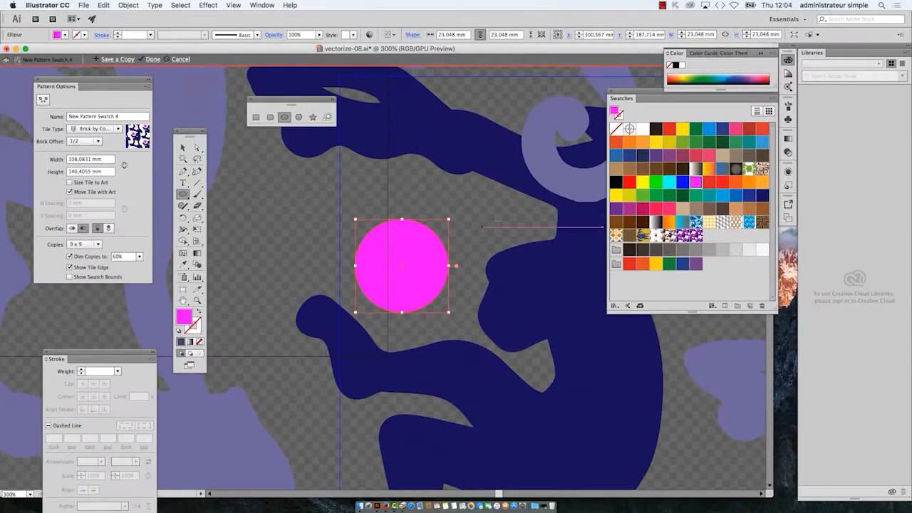
Step: Try several fill colours on the circle, including red and teal, settle on light brown, and toggle the active colour between stroke and fill
left_click(681, 142)
left_click(697, 156)
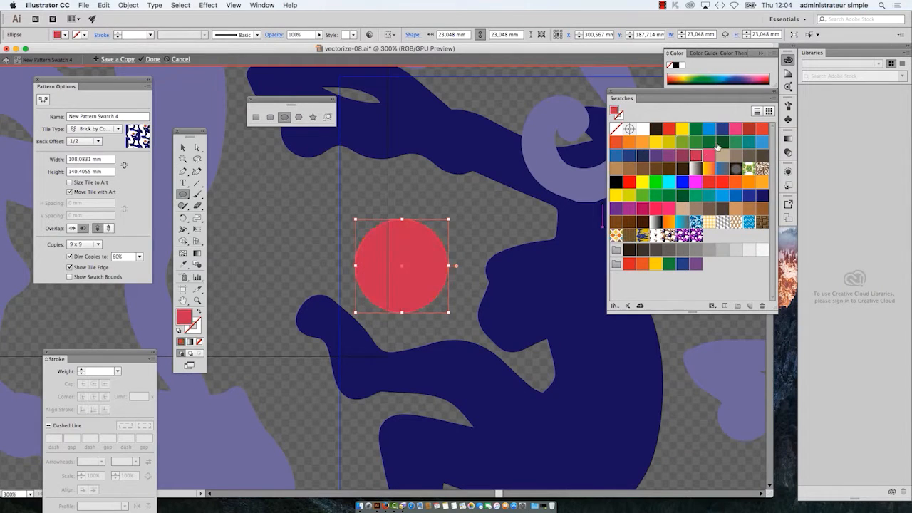
left_click(747, 144)
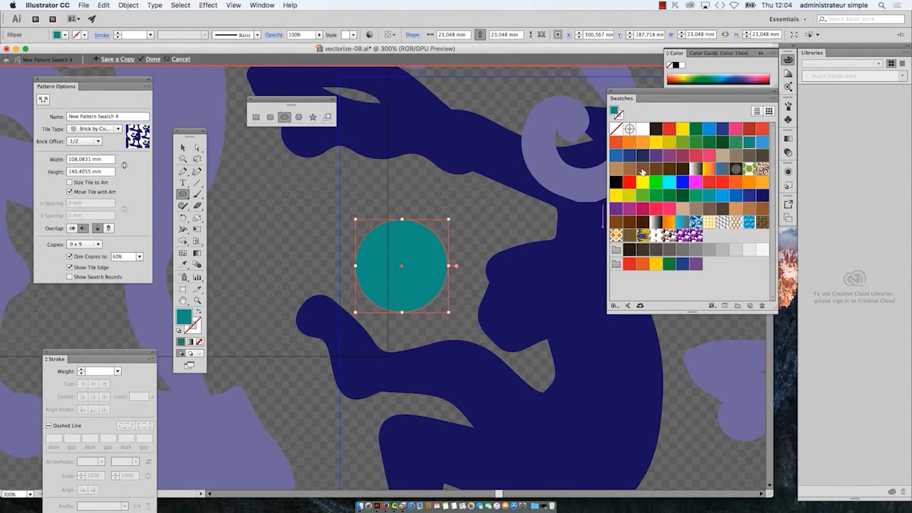
left_click(643, 170)
left_click(617, 171)
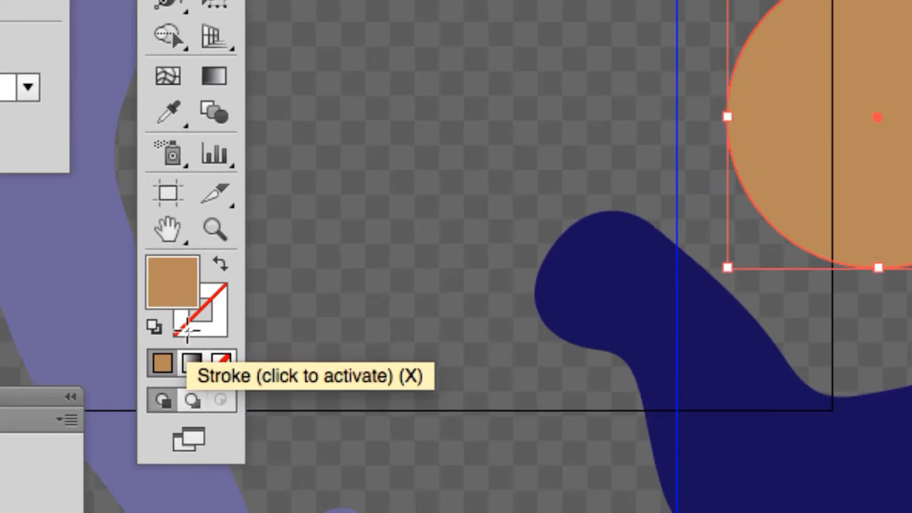
left_click(188, 328)
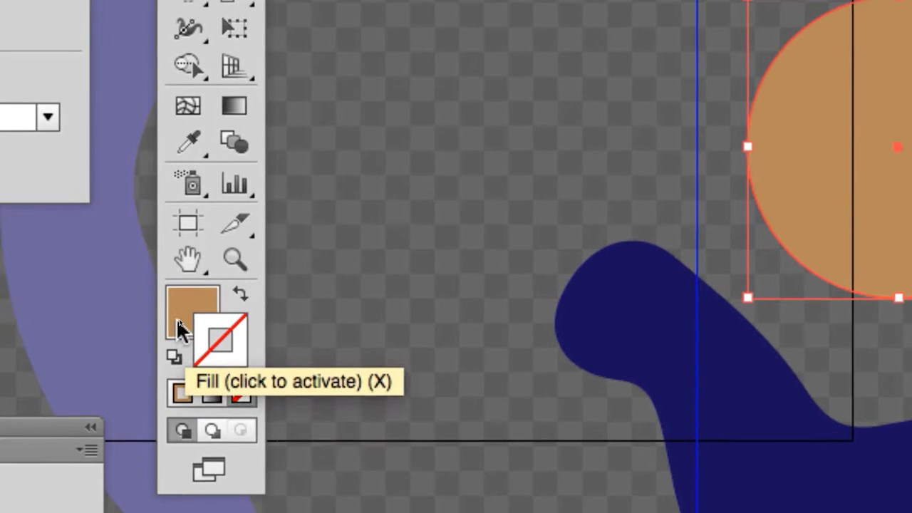
left_click(119, 261)
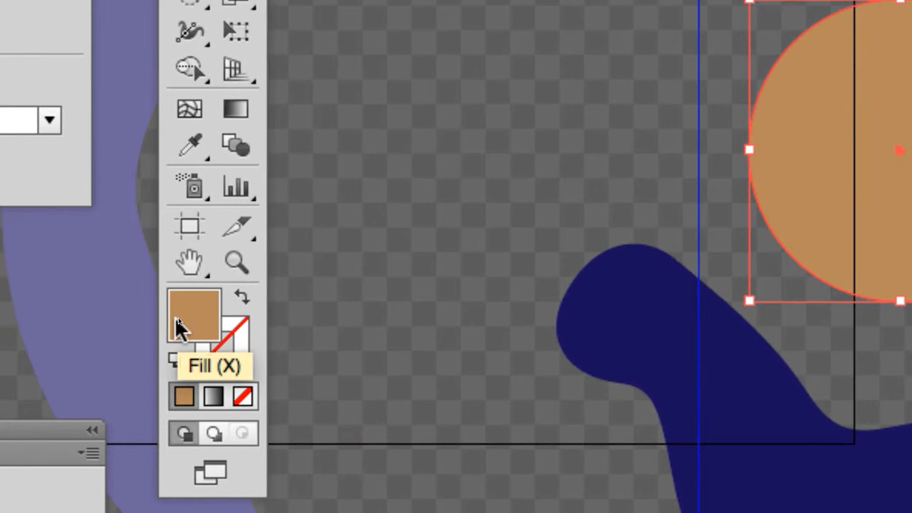
Step: Move the Swatches panel aside and open the Gems and Jewels gradient swatch library
key("alt+super")
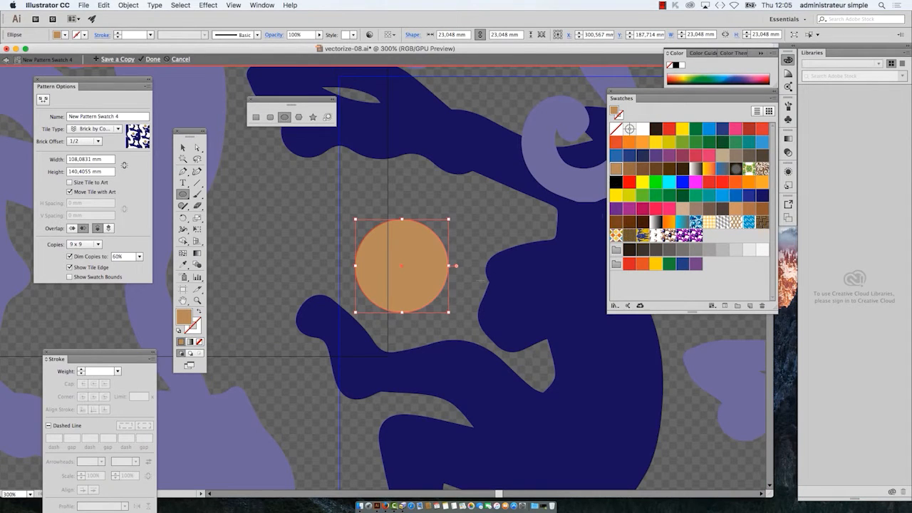
scroll(401, 277, "up", 3)
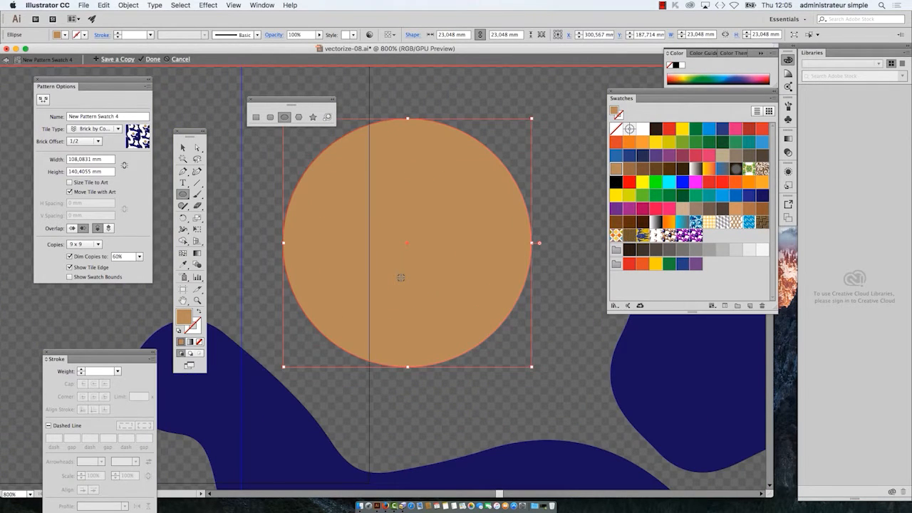
scroll(401, 278, "down", 1)
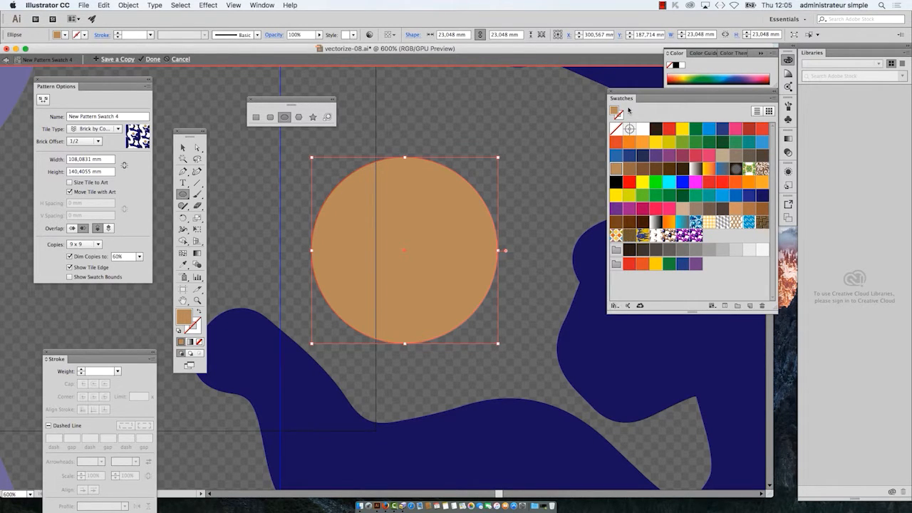
left_click_drag(627, 97, 588, 68)
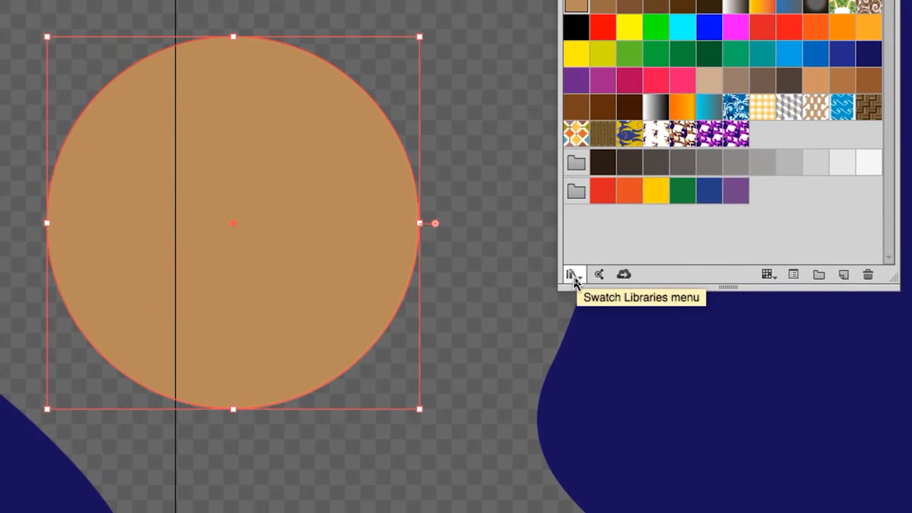
left_click(574, 279)
left_click(581, 245)
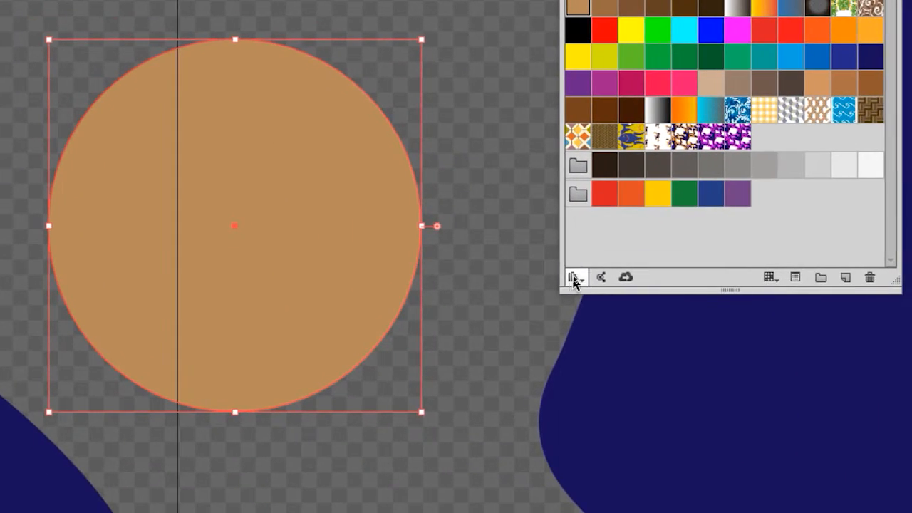
left_click(573, 273)
mouse_move(591, 395)
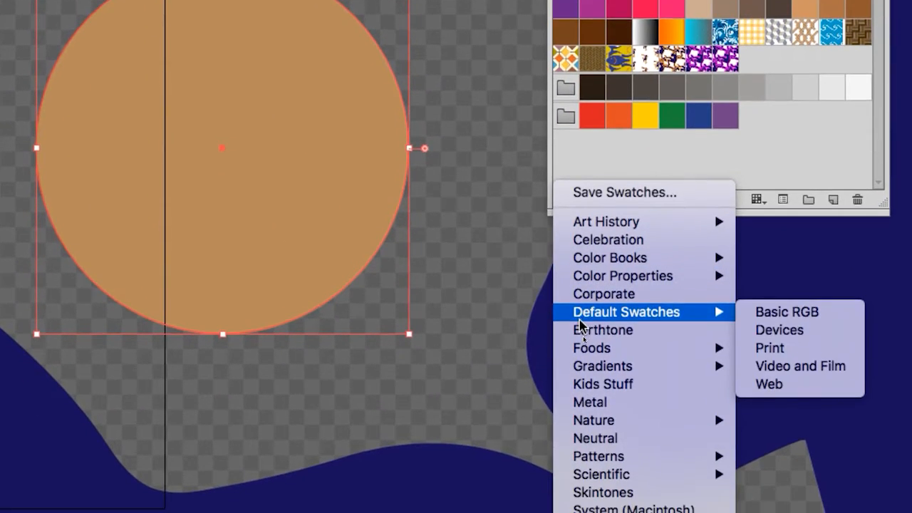
mouse_move(602, 367)
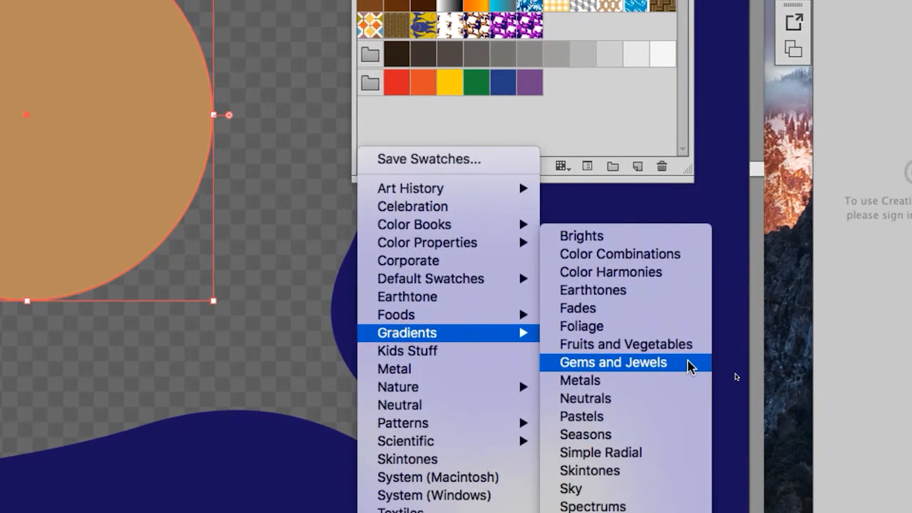
left_click(690, 365)
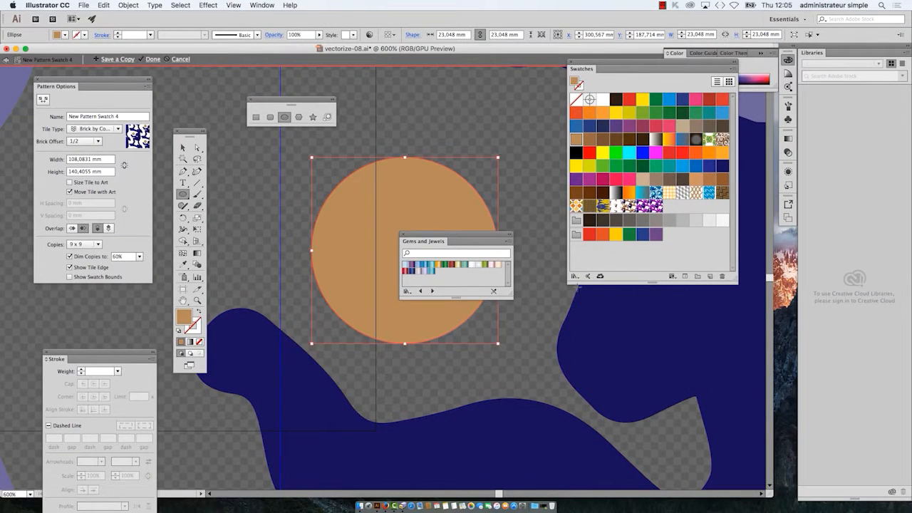
Step: Show the Gems and Jewels swatches as large thumbnails and enlarge the library panel to fit all of them
left_click_drag(479, 236, 499, 222)
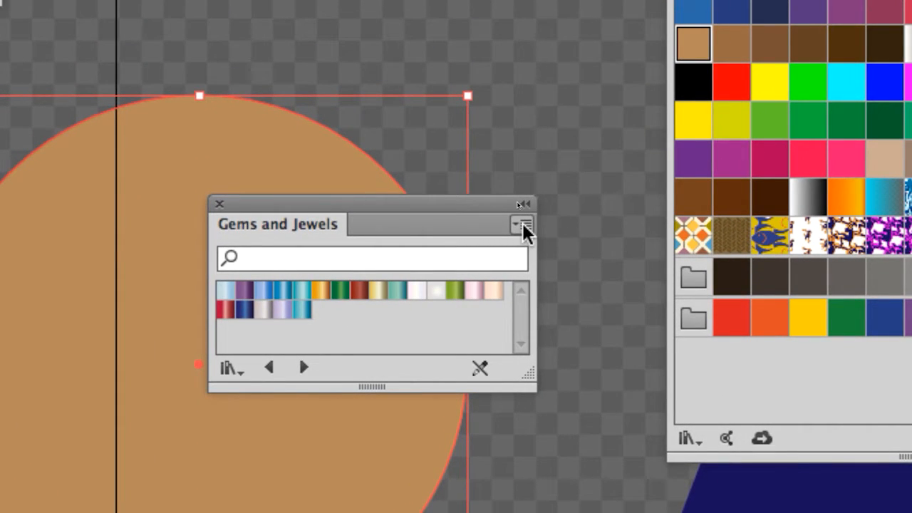
left_click(524, 226)
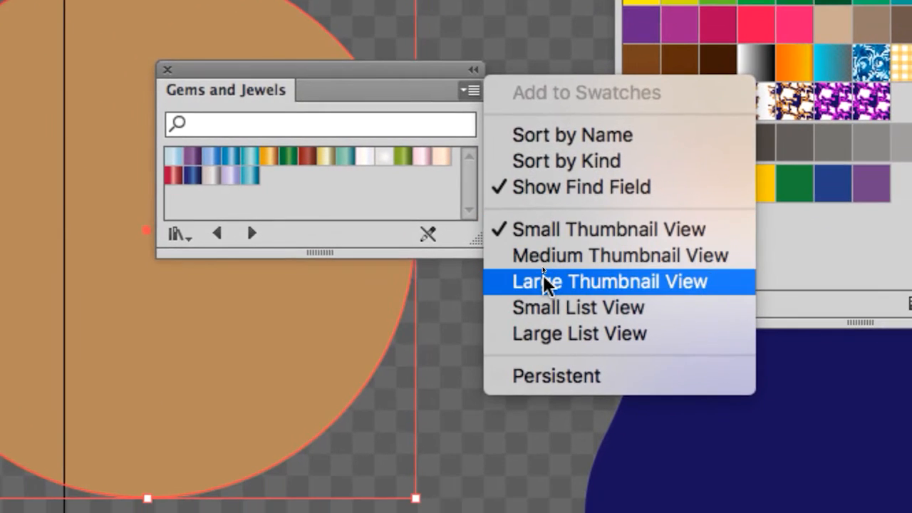
left_click(546, 283)
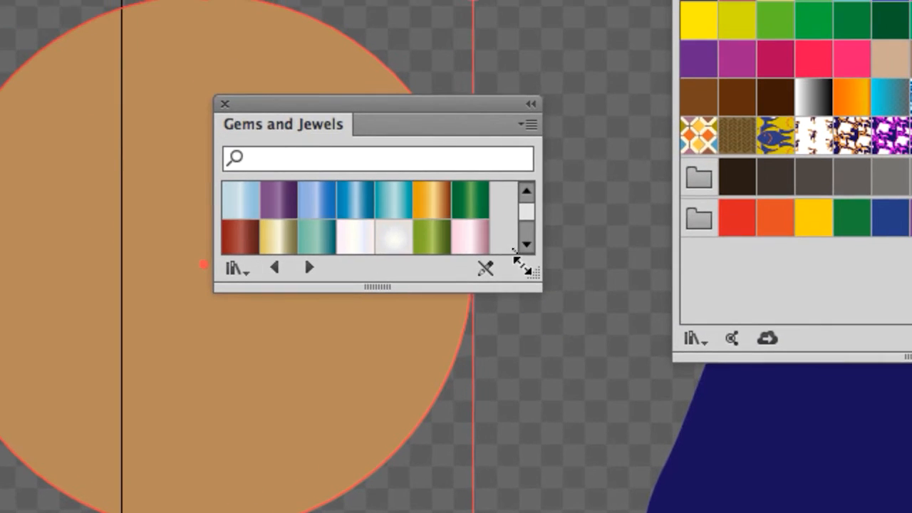
left_click_drag(524, 269, 532, 304)
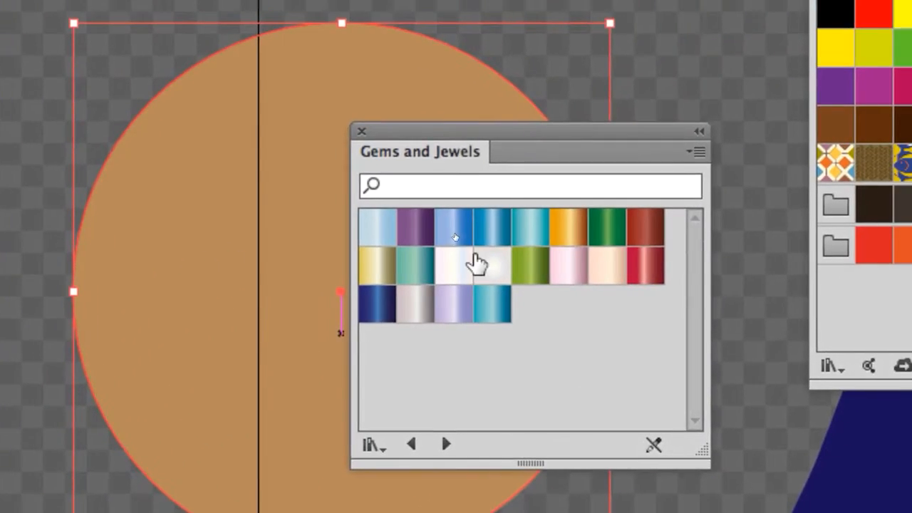
Step: Fill the circle successively with the blue, orange, green, light blue and purple Gems and Jewels gradients, moving the library panel off the circle
left_click(475, 261)
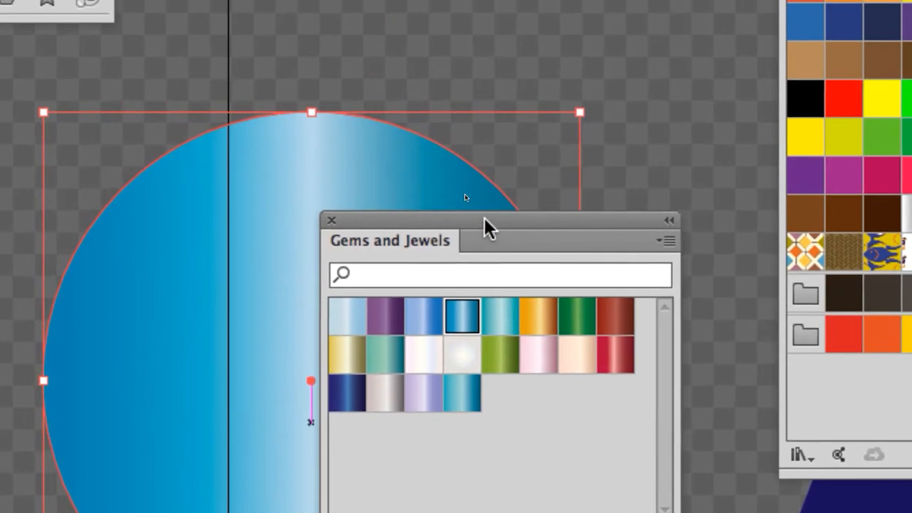
left_click_drag(499, 171, 676, 300)
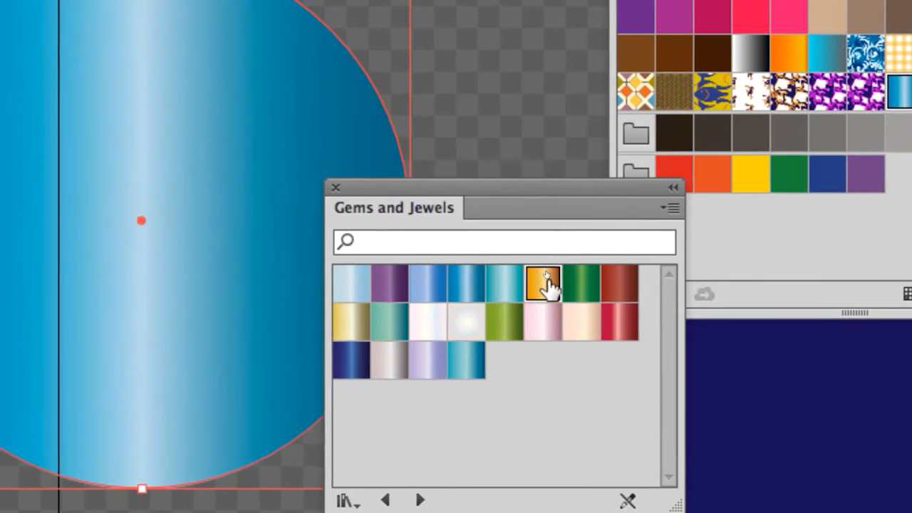
left_click(586, 342)
left_click(577, 284)
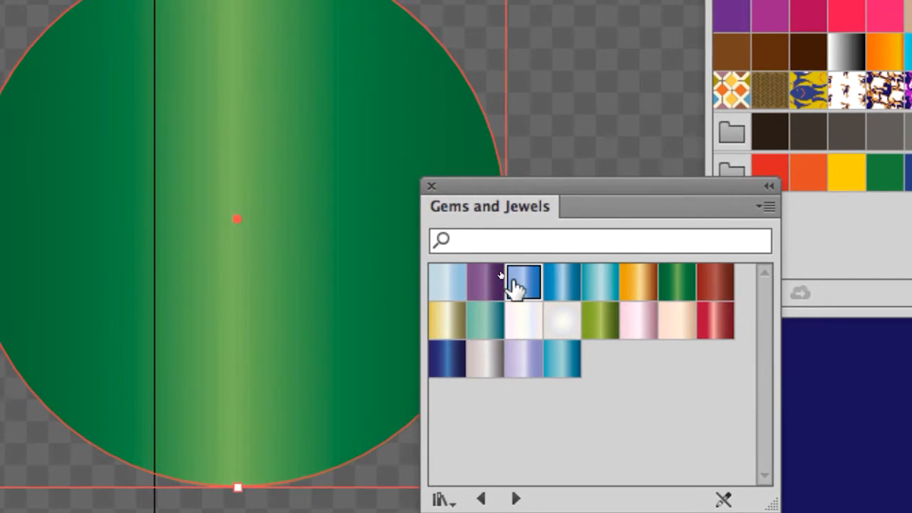
left_click(388, 284)
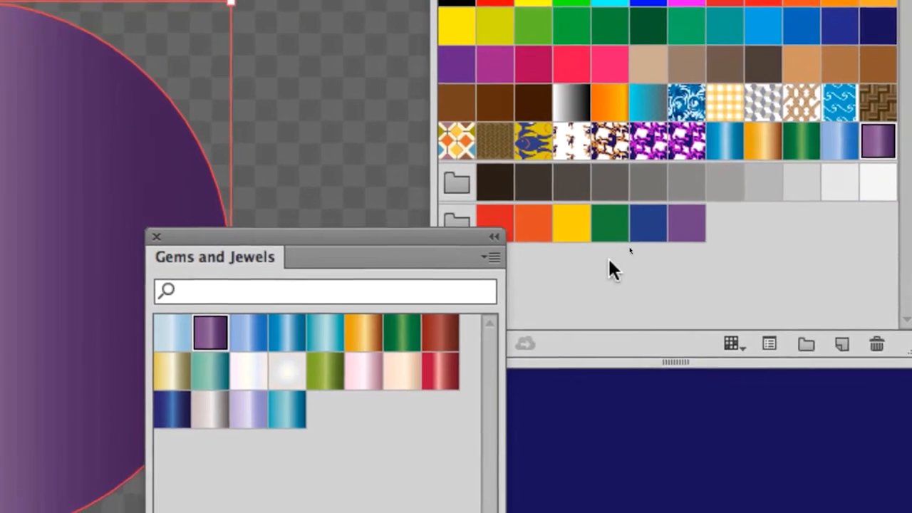
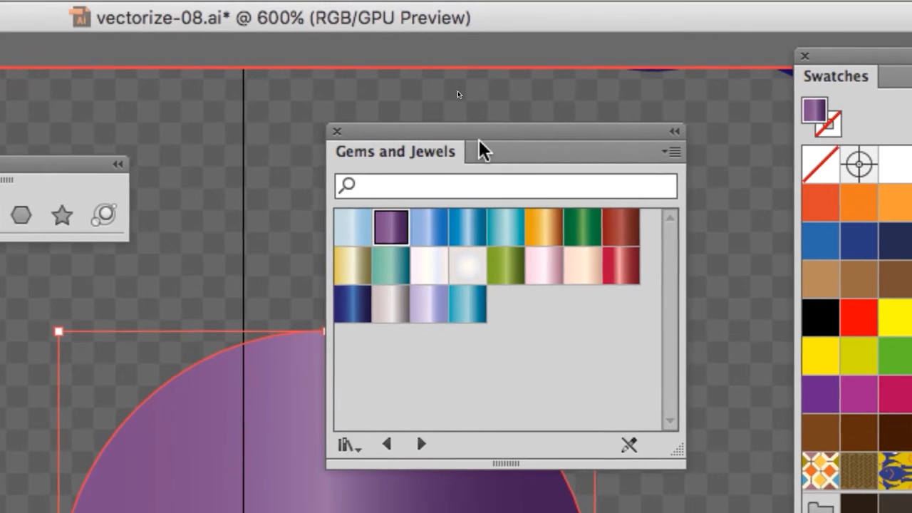
Step: Move the Gems and Jewels library panel down over the circle's lower half
left_click_drag(508, 136, 538, 130)
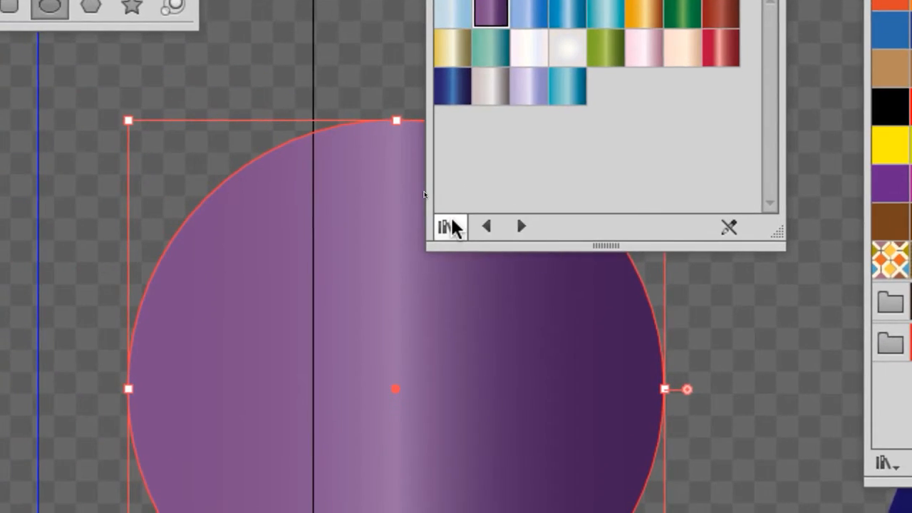
left_click(127, 45)
mouse_move(486, 397)
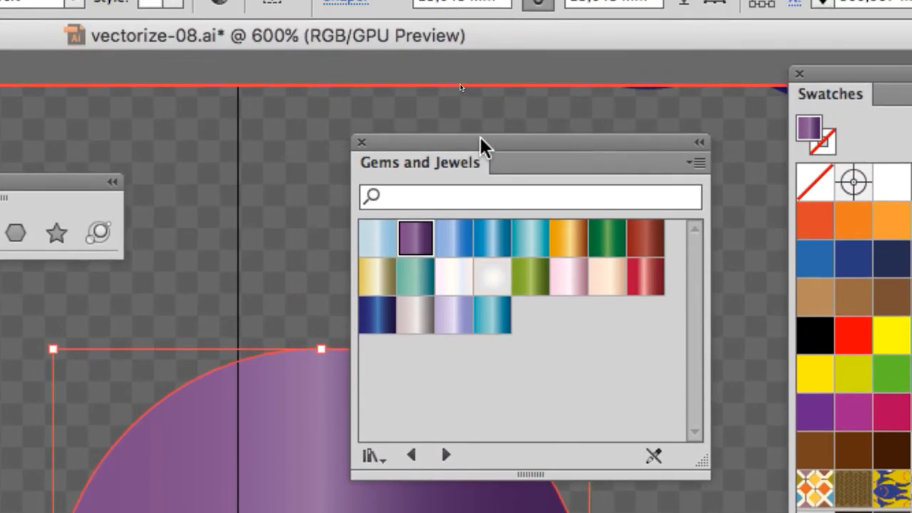
left_click_drag(485, 86, 446, 362)
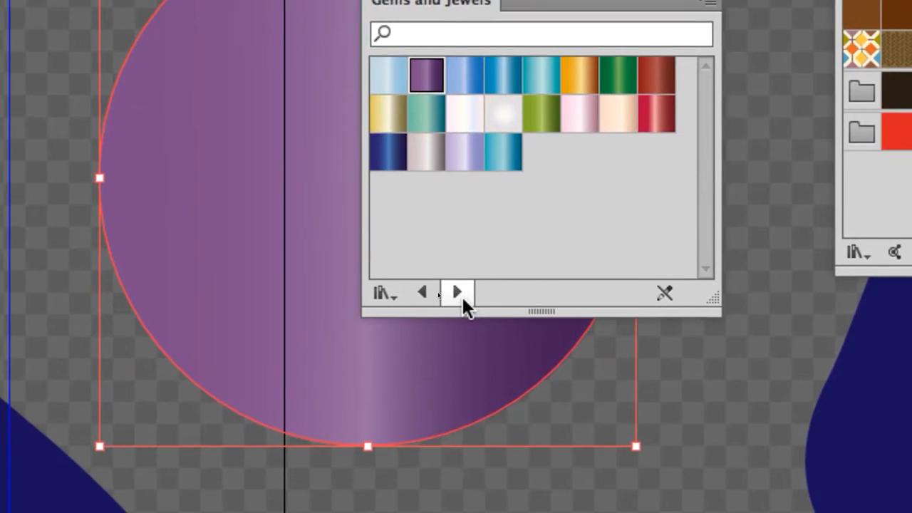
Step: Browse forward through the swatch libraries after Gems and Jewels, from Metals, Pastels, Seasons, Skintones, Stone and Brick and Water on to Kids Stuff
left_click(460, 295)
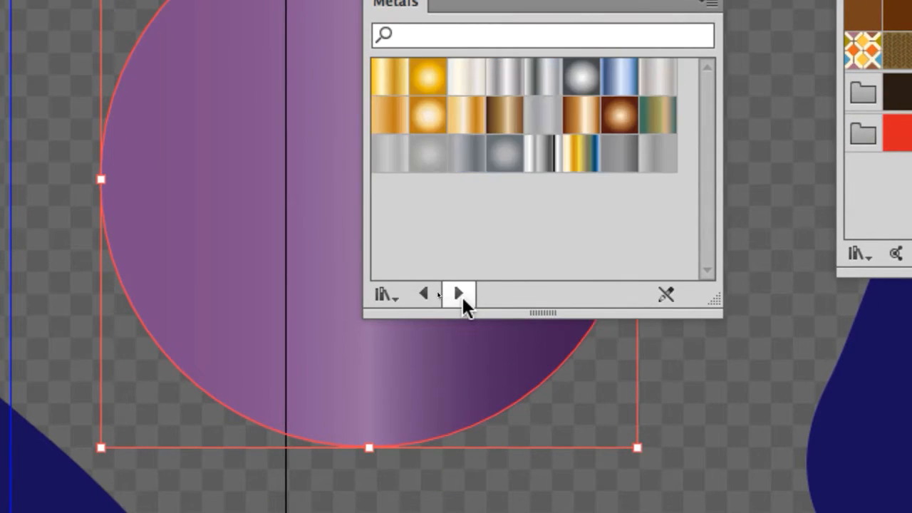
left_click(460, 295)
left_click(462, 295)
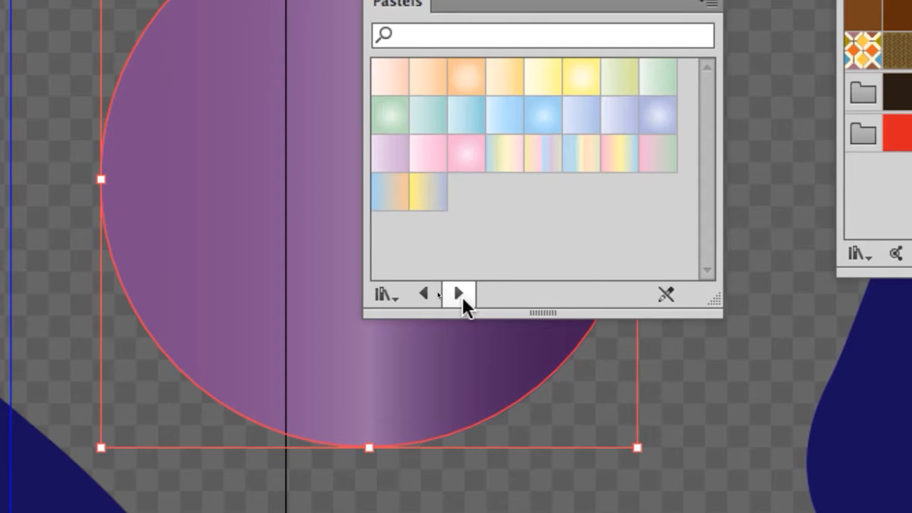
left_click(462, 295)
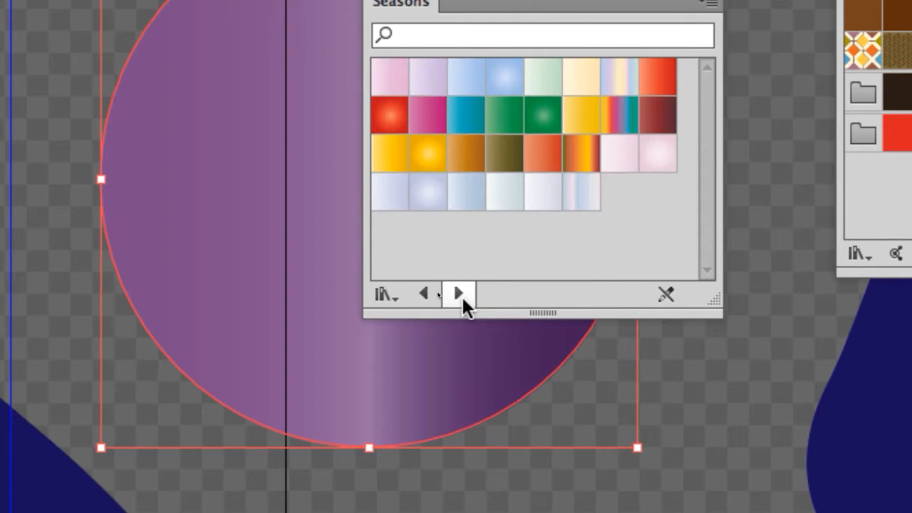
left_click(462, 295)
left_click(462, 295)
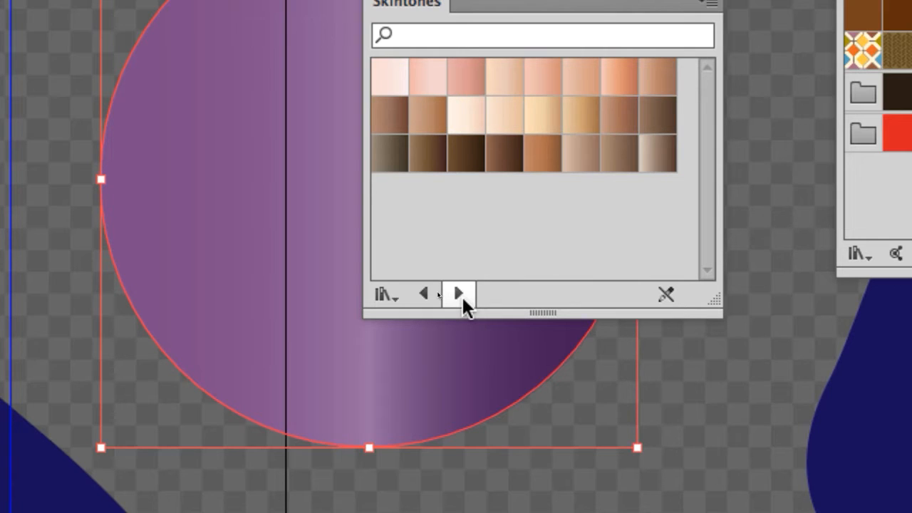
left_click(462, 296)
left_click(459, 293)
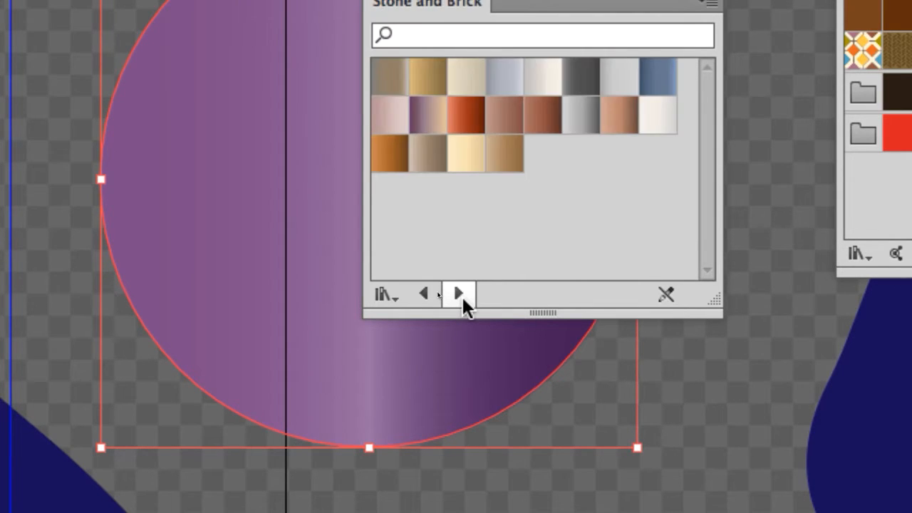
left_click(460, 293)
left_click(459, 293)
left_click(463, 297)
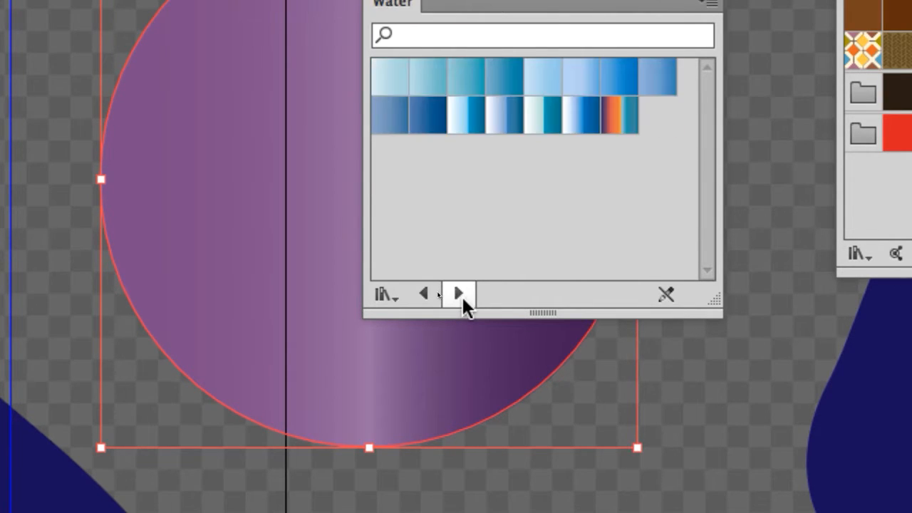
left_click(463, 297)
left_click(462, 297)
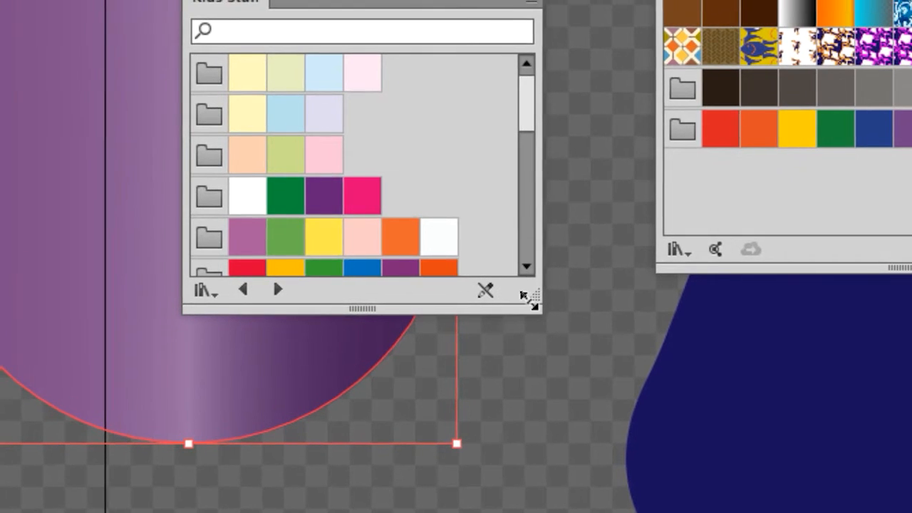
Step: Enlarge the Kids Stuff library panel, then return to the Wood gradient library and shorten the panel
left_click_drag(711, 303, 690, 473)
left_click_drag(523, 347, 565, 385)
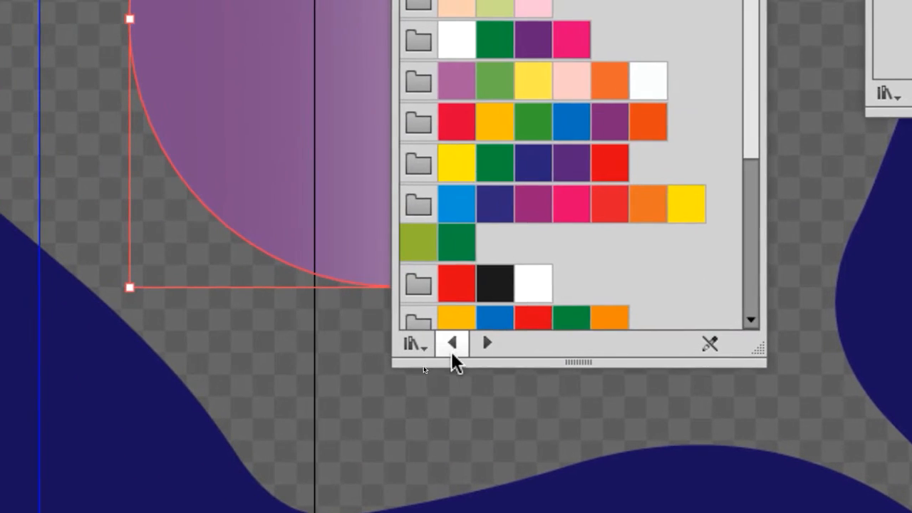
left_click(451, 349)
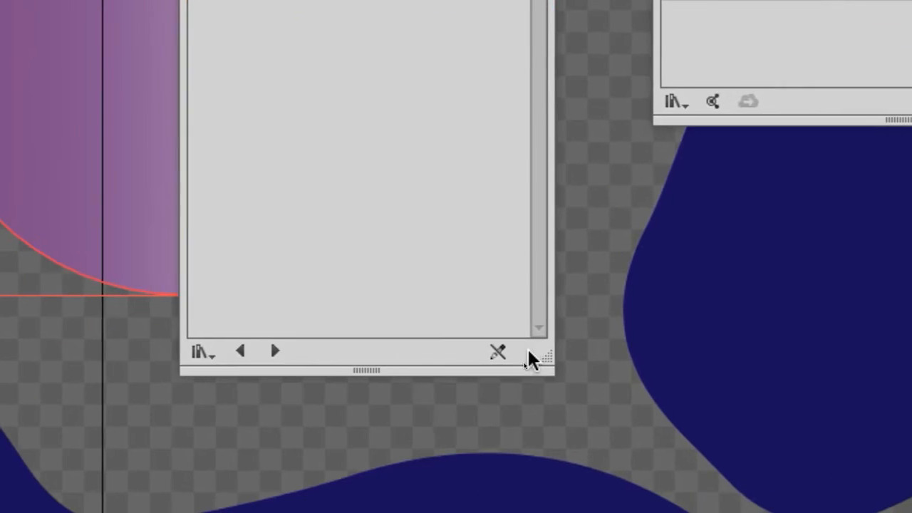
left_click_drag(540, 357, 533, 308)
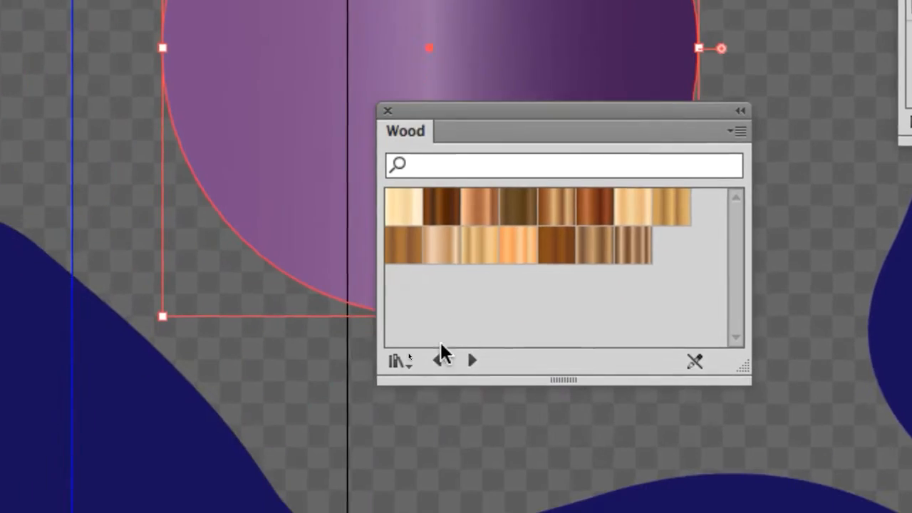
Step: Browse backward through the swatch libraries from Wood, past Water, Skintones, Metals, Earthtones and Vegetables, to Sweets
left_click(321, 460)
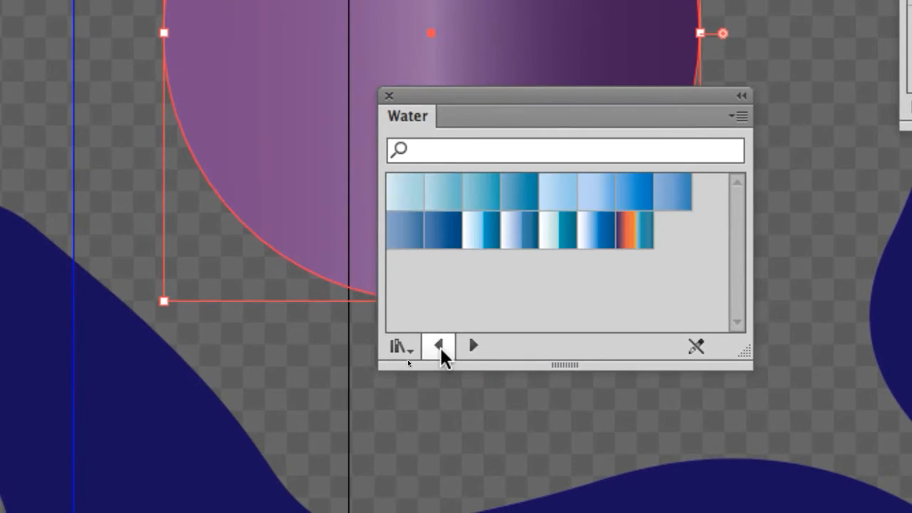
left_click(321, 460)
left_click(440, 347)
left_click(440, 347)
left_click(440, 347)
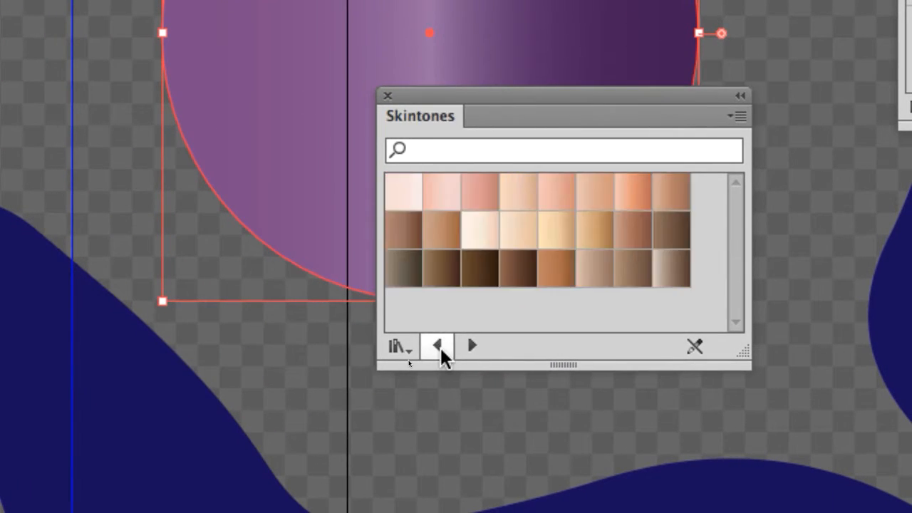
left_click(440, 348)
left_click(440, 348)
left_click(440, 348)
left_click(440, 348)
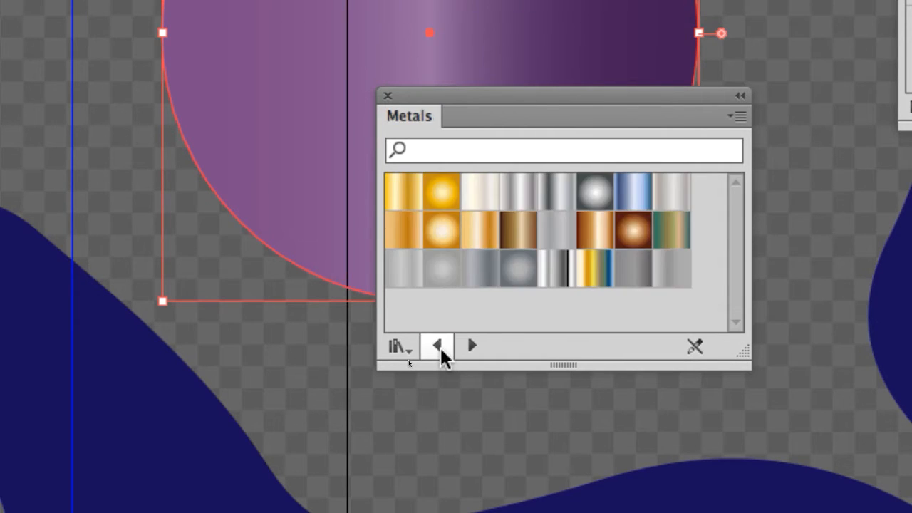
left_click(440, 347)
left_click(440, 348)
left_click(440, 348)
left_click(440, 348)
left_click(439, 348)
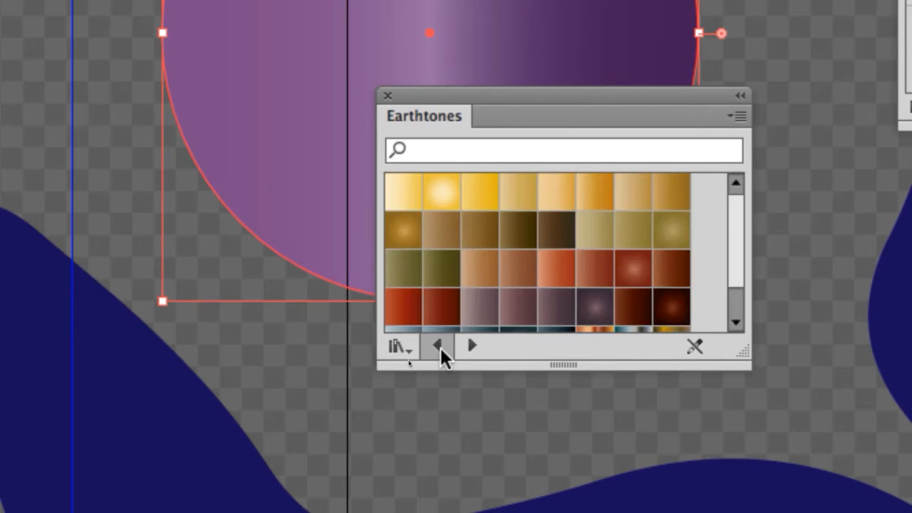
left_click(440, 347)
left_click(440, 348)
left_click(439, 348)
left_click(440, 348)
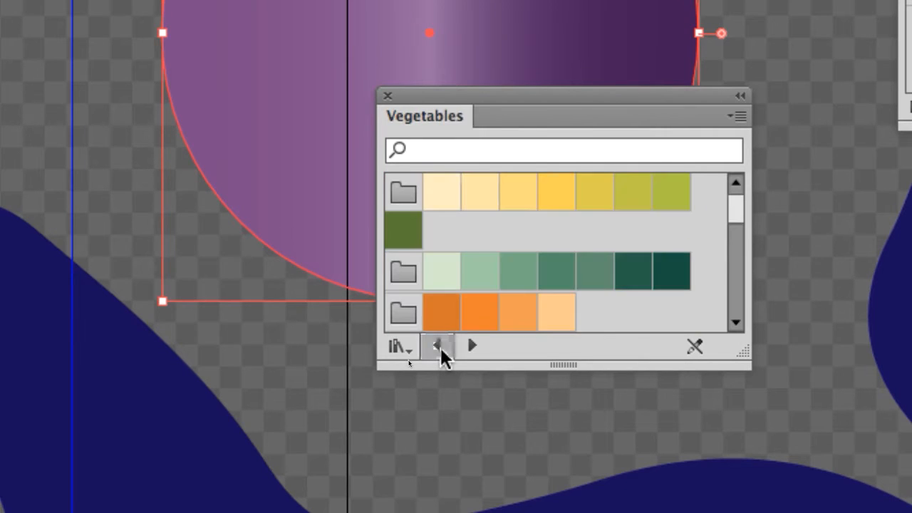
left_click(440, 348)
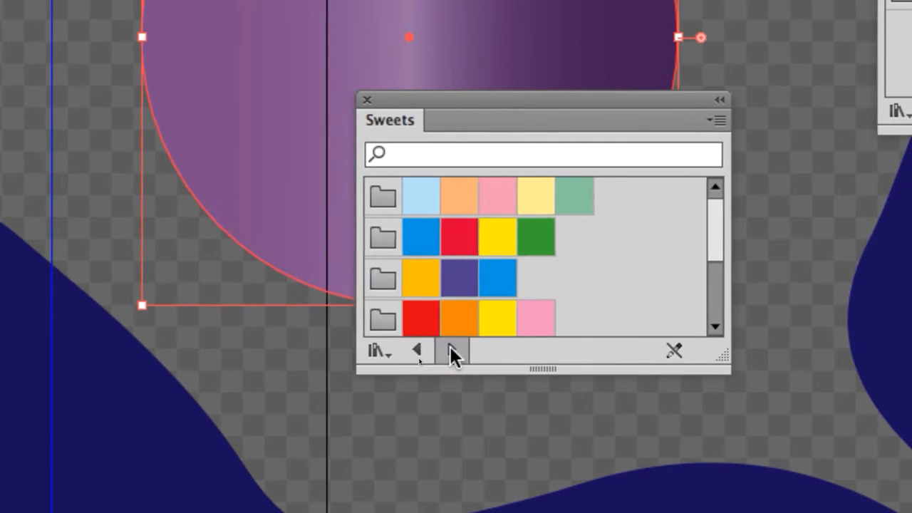
Step: Advance past Color Harmonies to the Earthtones gradient library and lengthen its panel to fit all swatches
left_click(472, 346)
left_click(472, 347)
left_click(472, 347)
left_click(451, 348)
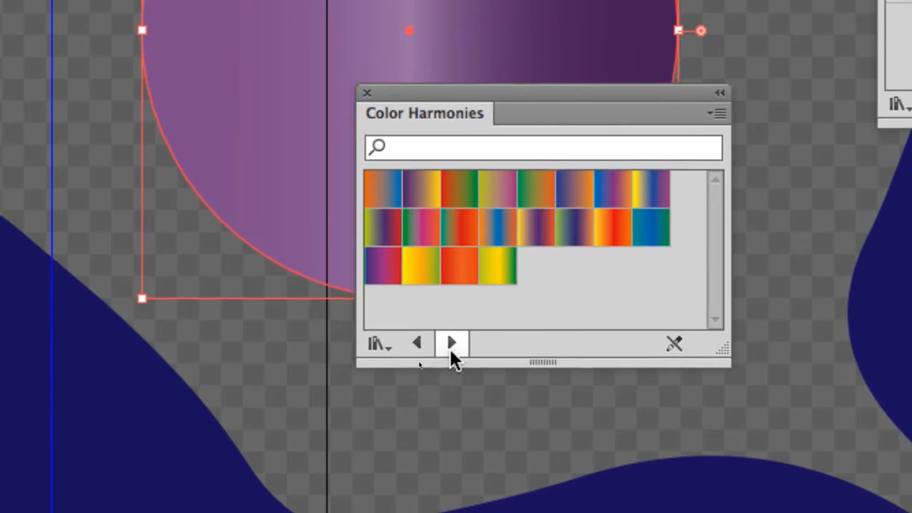
left_click(451, 347)
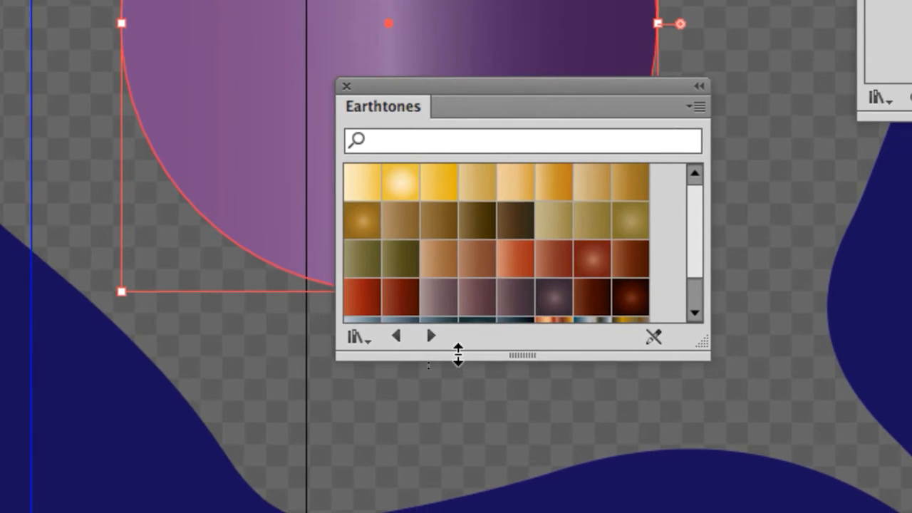
left_click_drag(473, 363, 492, 426)
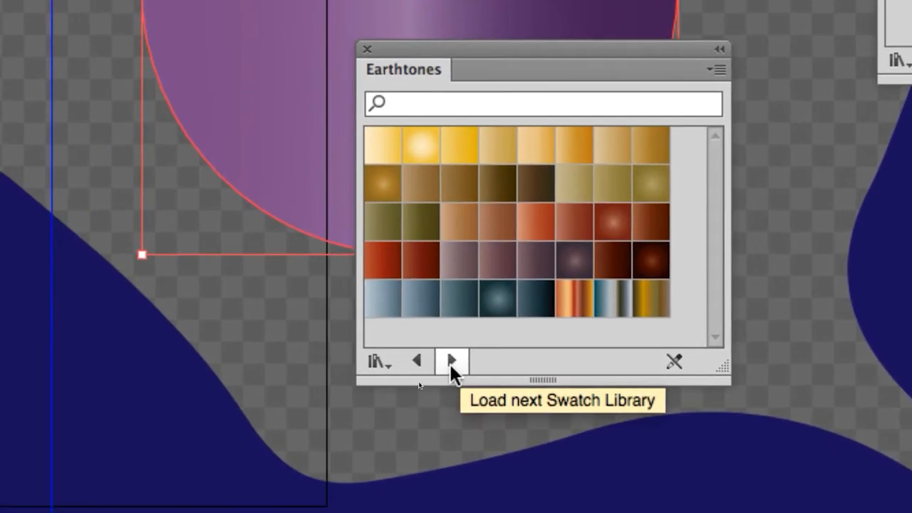
Step: Look through the Fruits and Vegetables and Foliage gradient libraries, then load the Fades library
left_click(362, 509)
left_click(452, 362)
left_click(452, 362)
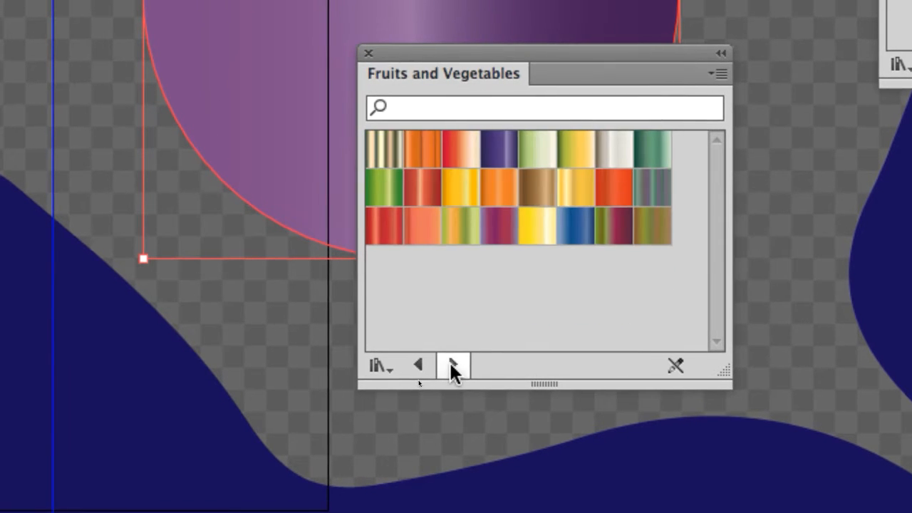
left_click(452, 362)
left_click(433, 365)
left_click(432, 364)
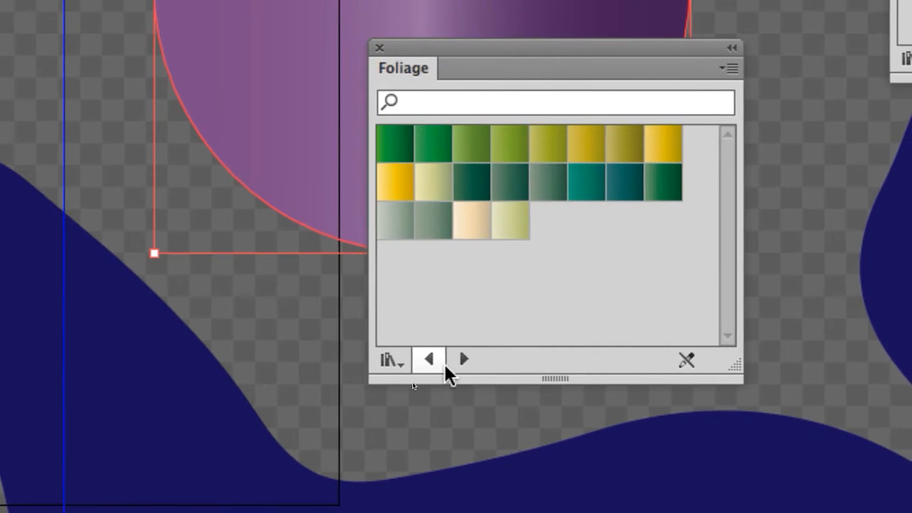
left_click(444, 364)
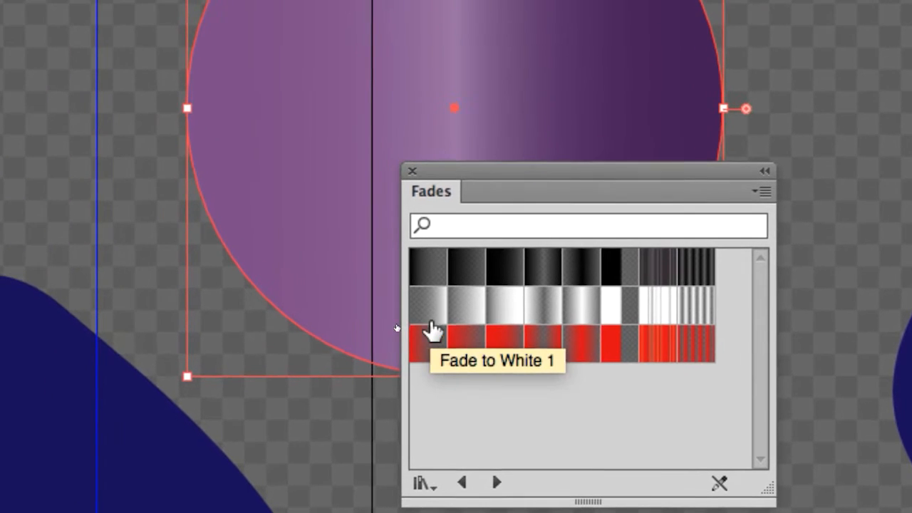
Step: Fill the circle with the first white gradient in the Fades library and move the library panel beside the circle
left_click(432, 322)
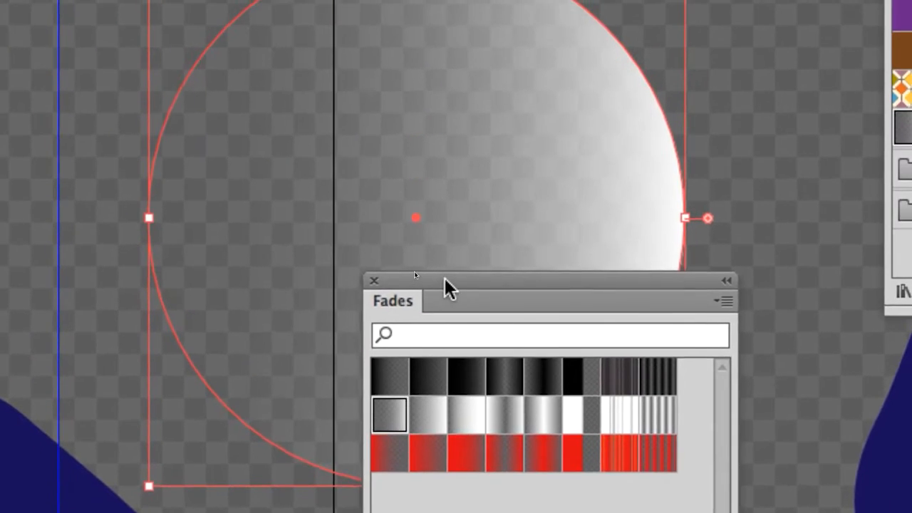
left_click_drag(482, 174, 744, 114)
left_click_drag(513, 260, 600, 98)
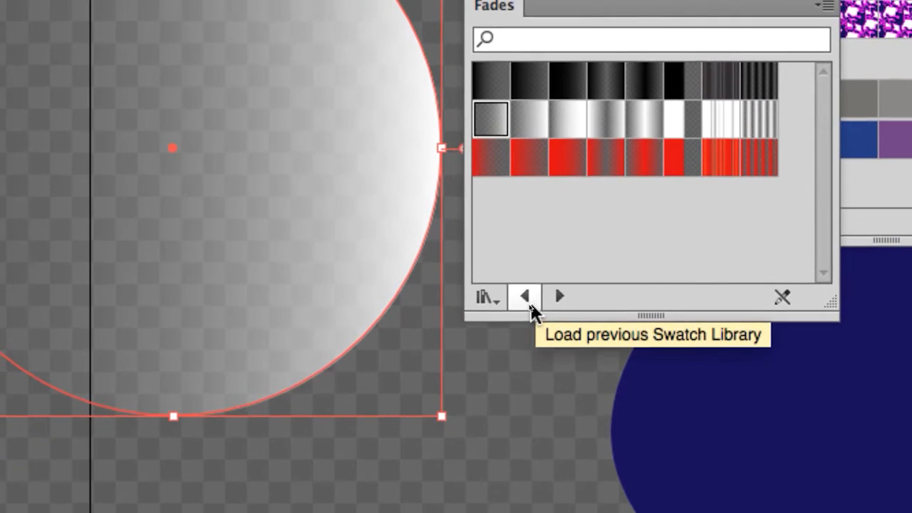
Step: Load the Earthtones library and fill the circle successively with its ochre radial, olive, dark brown and dark teal radial gradients
left_click(532, 437)
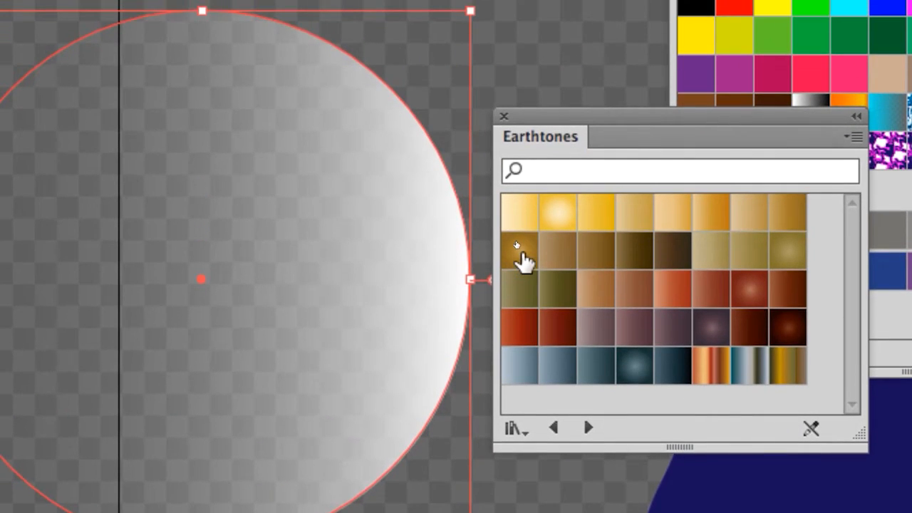
left_click(489, 121)
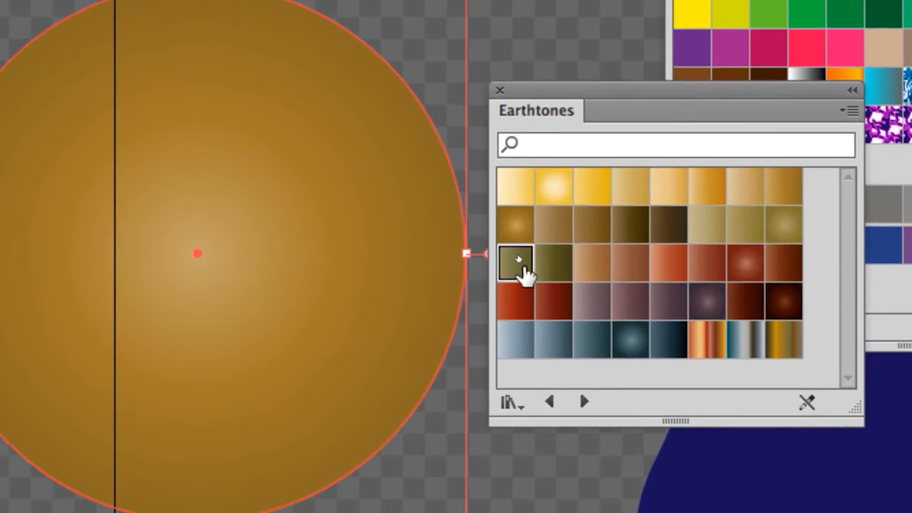
left_click(522, 285)
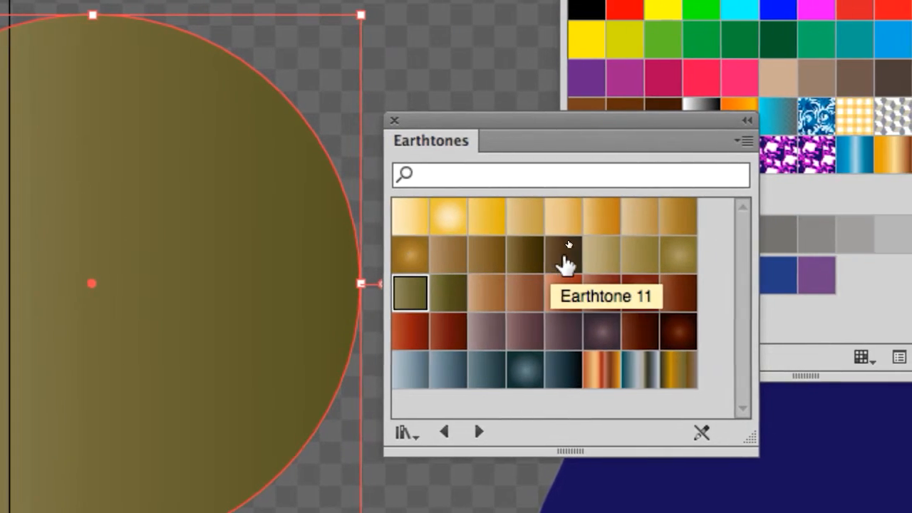
left_click(673, 226)
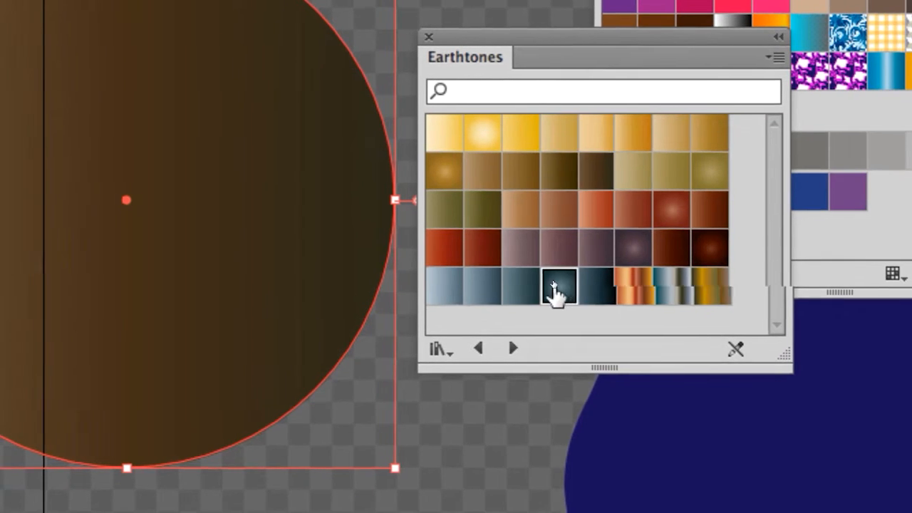
left_click(623, 377)
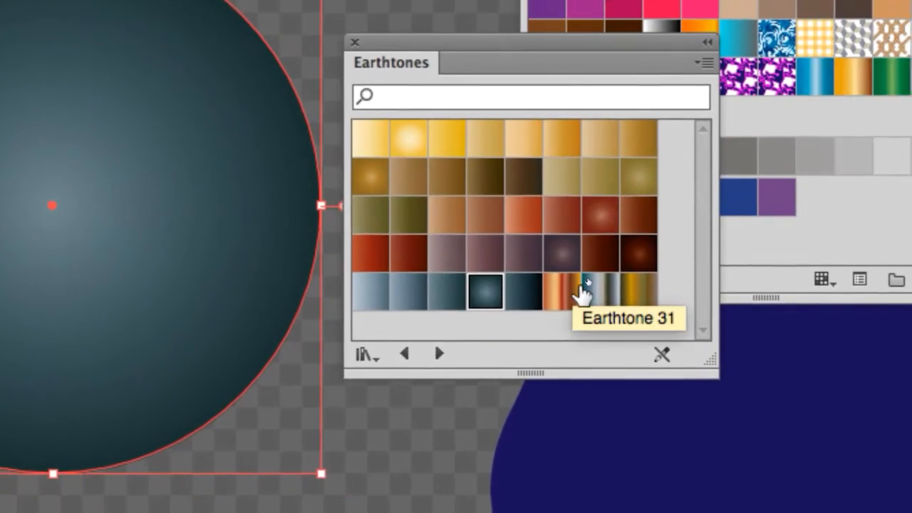
Step: Try the striped copper, silver and gold Earthtones gradients on the circle, followed by the dark teal radial and mauve ones
left_click(567, 292)
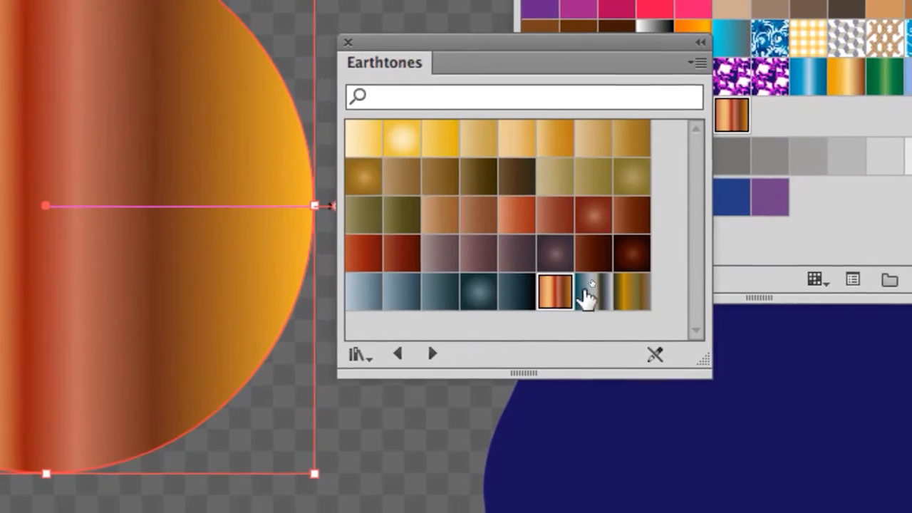
left_click(585, 293)
left_click(598, 290)
left_click(450, 285)
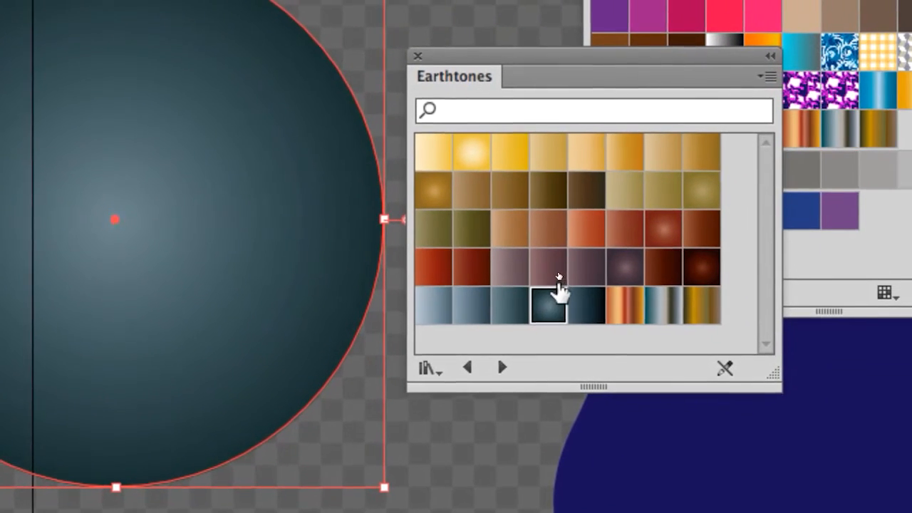
left_click(583, 265)
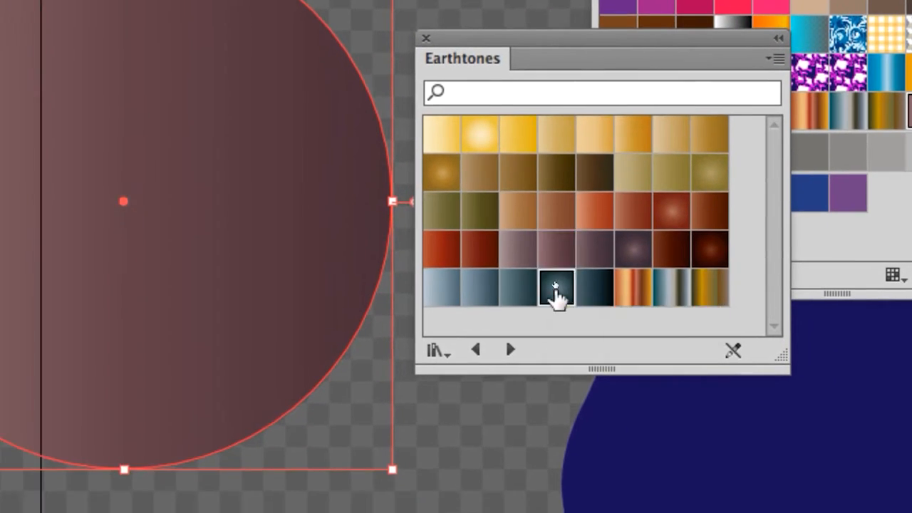
Step: Fill the circle with the dark teal radial Earthtones gradient and move the library panel below the circle
left_click(551, 309)
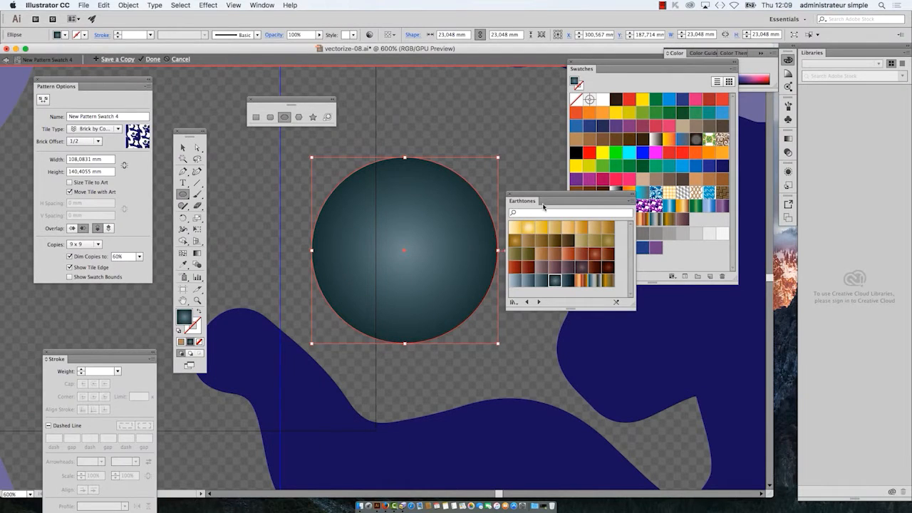
left_click_drag(545, 197, 363, 390)
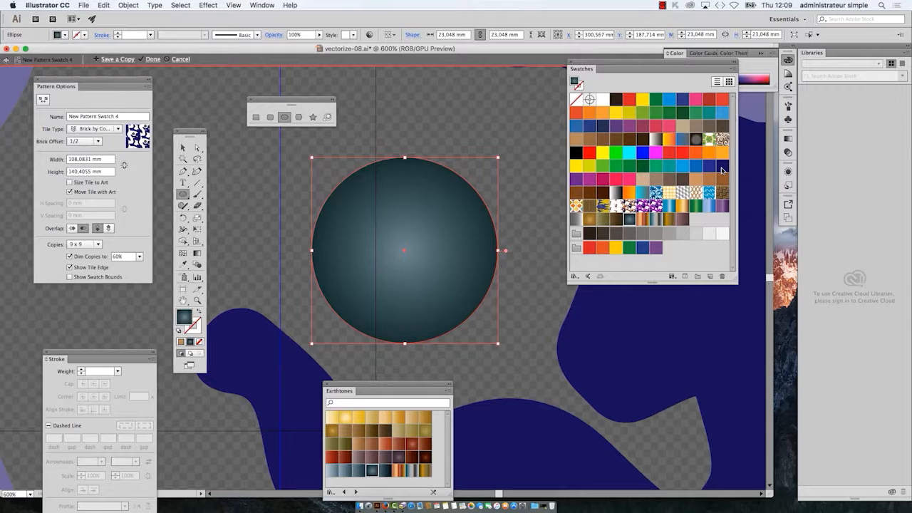
Step: Open the Gradient panel, detach it from the Transparency panel and place it near the circle
left_click(261, 5)
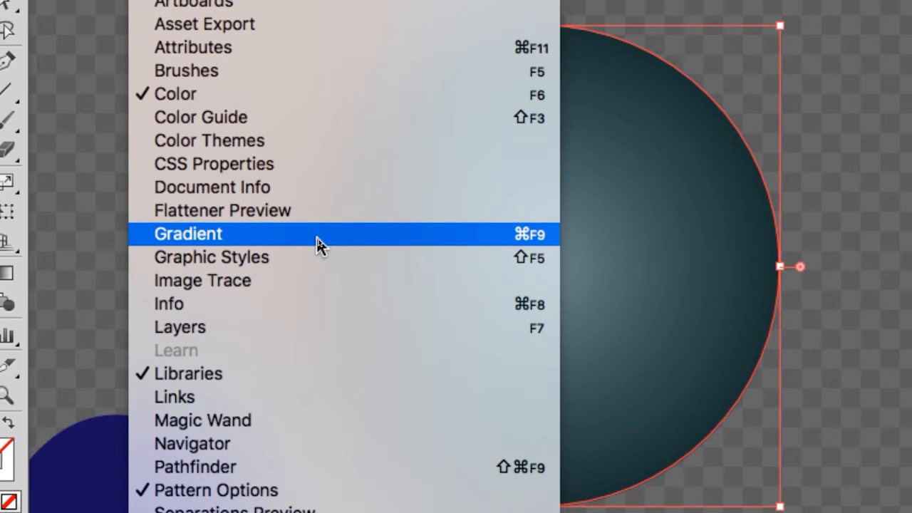
left_click(318, 235)
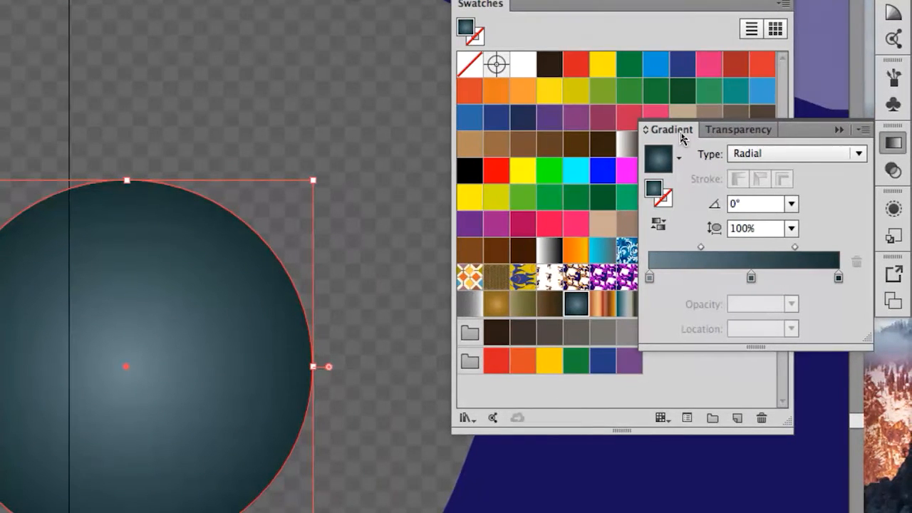
left_click_drag(682, 135, 542, 120)
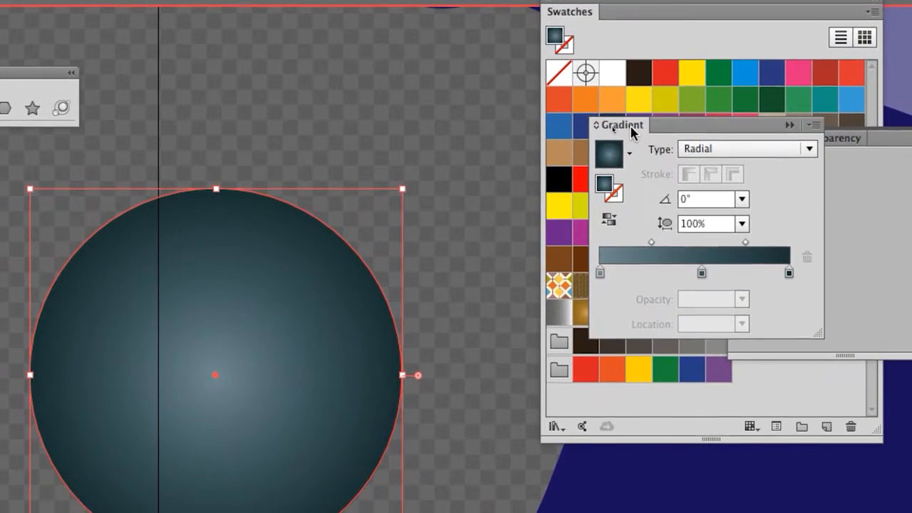
left_click_drag(631, 127, 259, 110)
left_click_drag(503, 127, 387, 152)
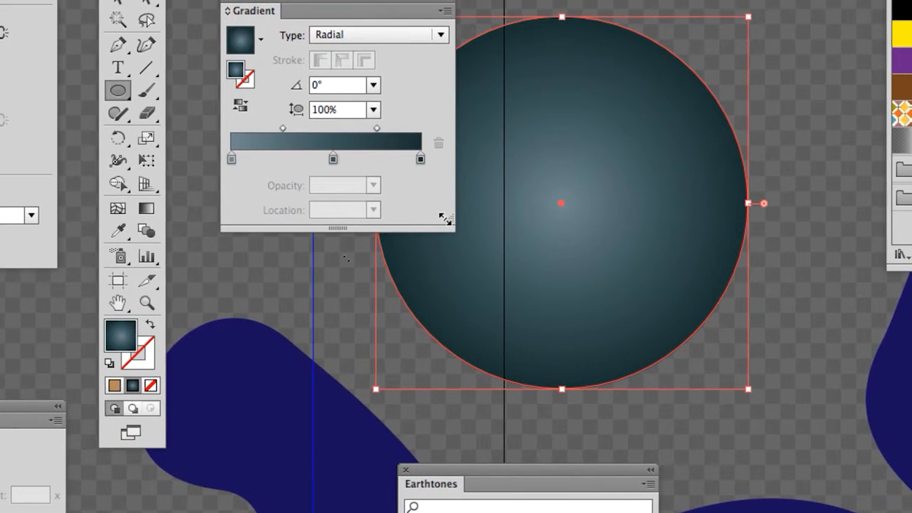
Step: Enlarge the Gradient panel to get a long, tall gradient ramp and move it over the Swatches panel
left_click_drag(445, 218, 671, 360)
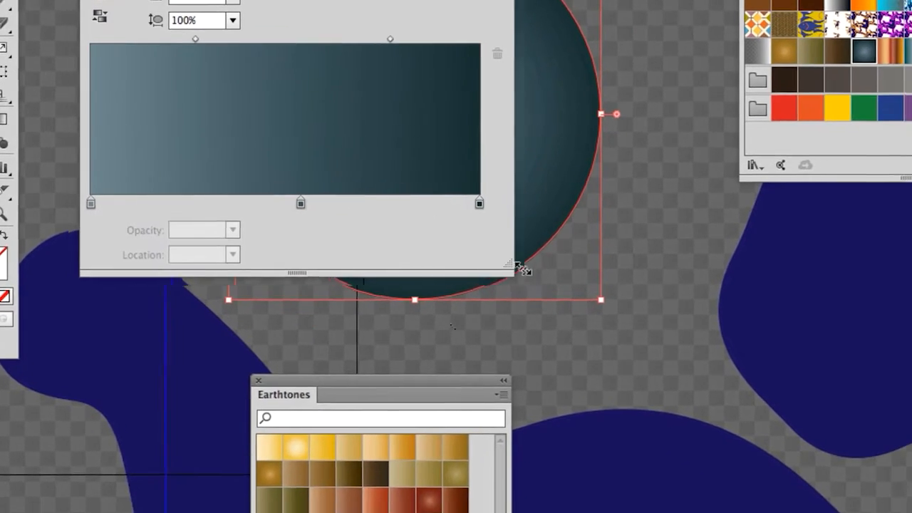
left_click_drag(523, 269, 725, 254)
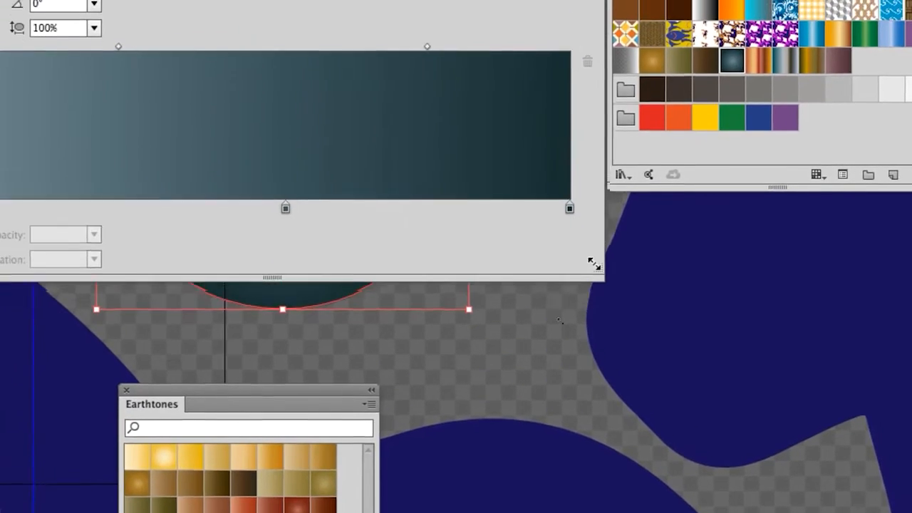
mouse_move(594, 264)
left_mouse_down()
mouse_move(595, 245)
mouse_move(582, 244)
mouse_move(587, 229)
mouse_move(591, 254)
left_mouse_up()
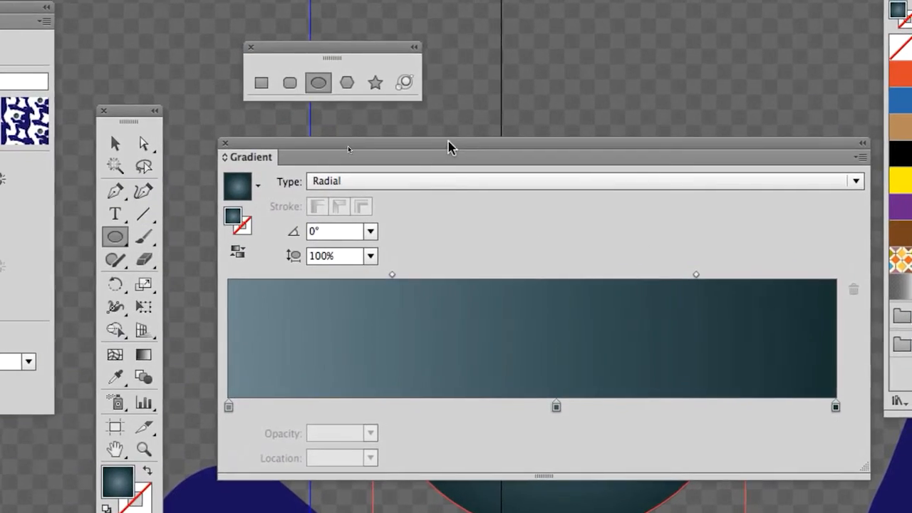
left_click_drag(449, 144, 585, 132)
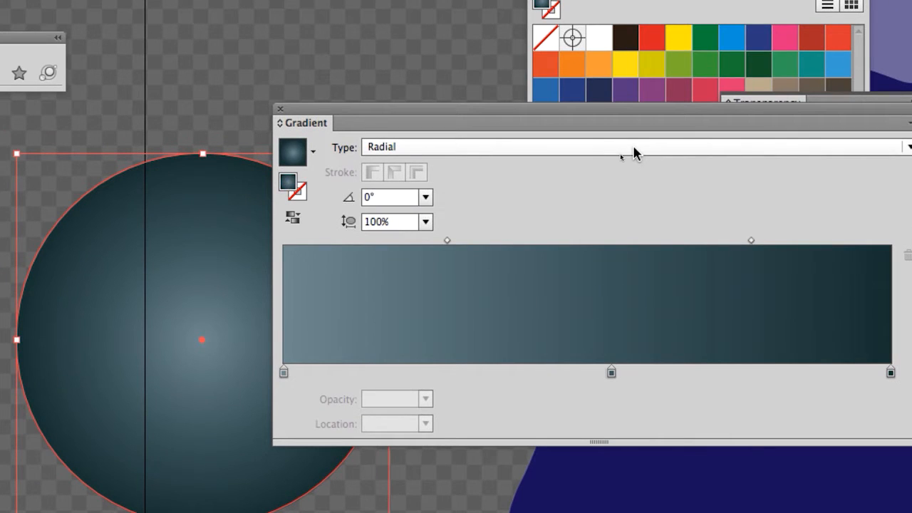
Step: Change the circle's gradient type to Linear and move the Gradient panel clear of the circle
left_click(634, 147)
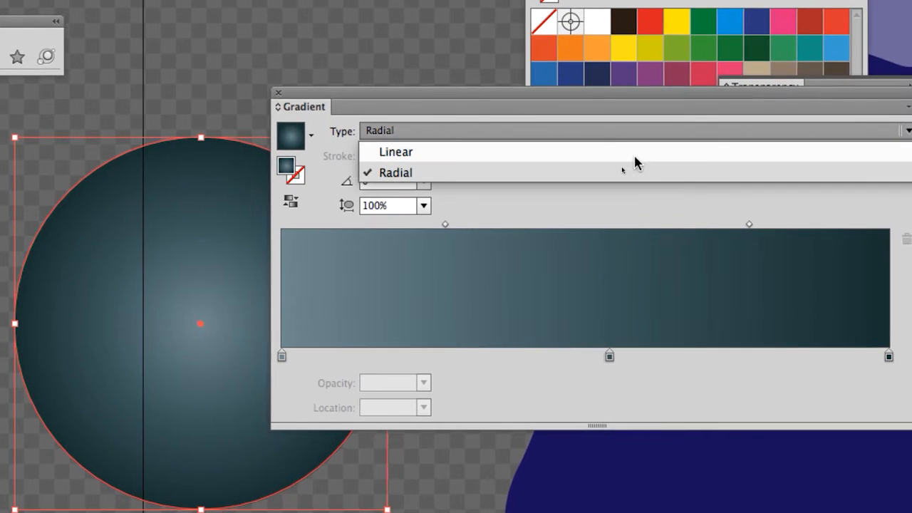
left_click(634, 156)
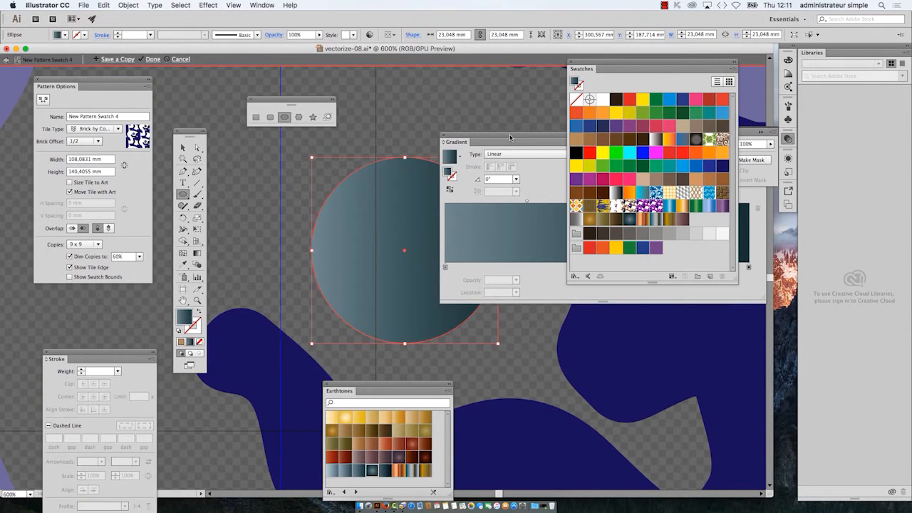
left_click(510, 137)
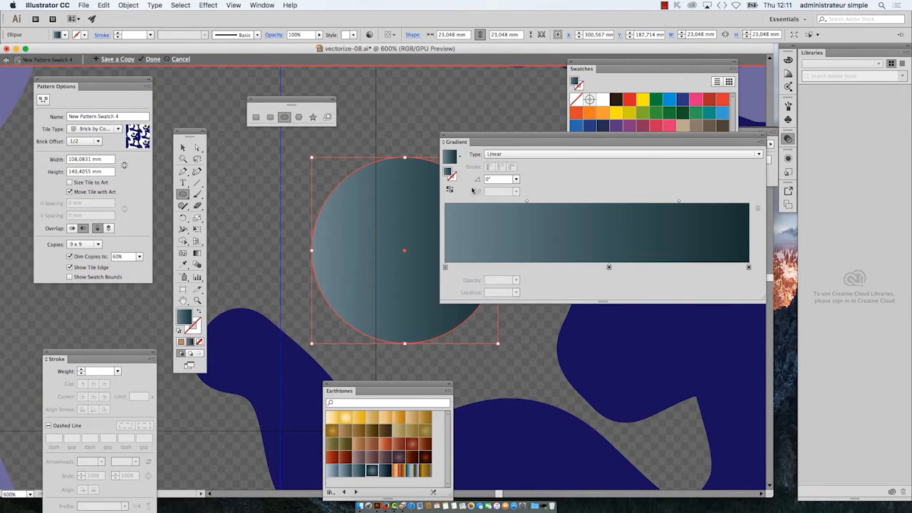
left_click_drag(469, 147, 540, 148)
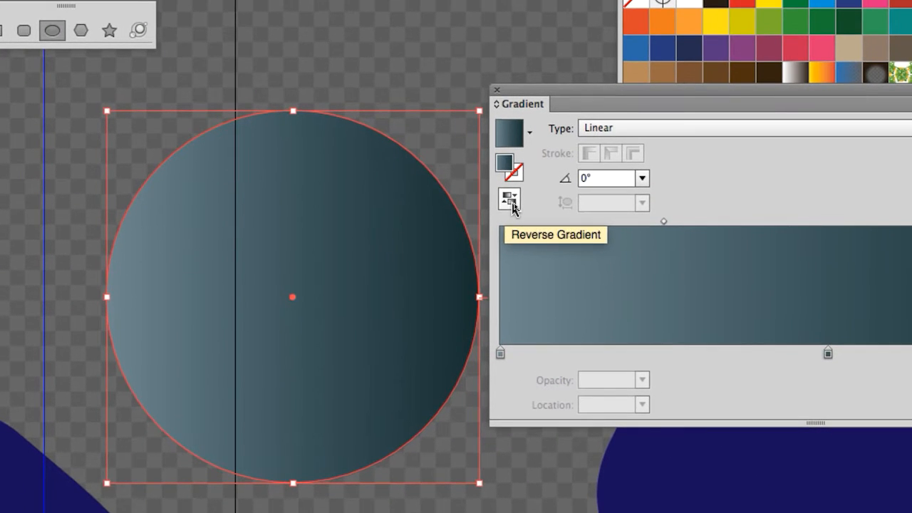
Step: Reverse the circle's linear gradient back and forth, ending with the light teal on the circle's left side
left_click(512, 205)
left_click(512, 205)
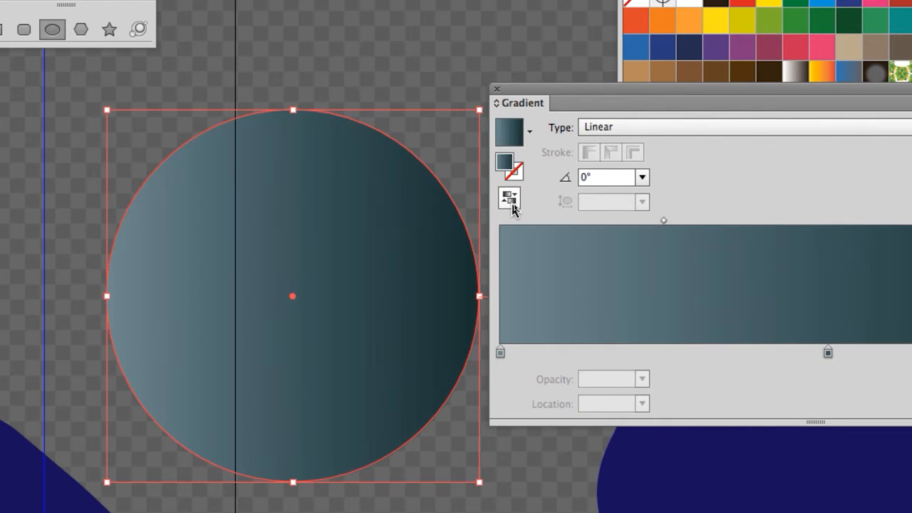
left_click(512, 205)
left_click(513, 206)
left_click(513, 205)
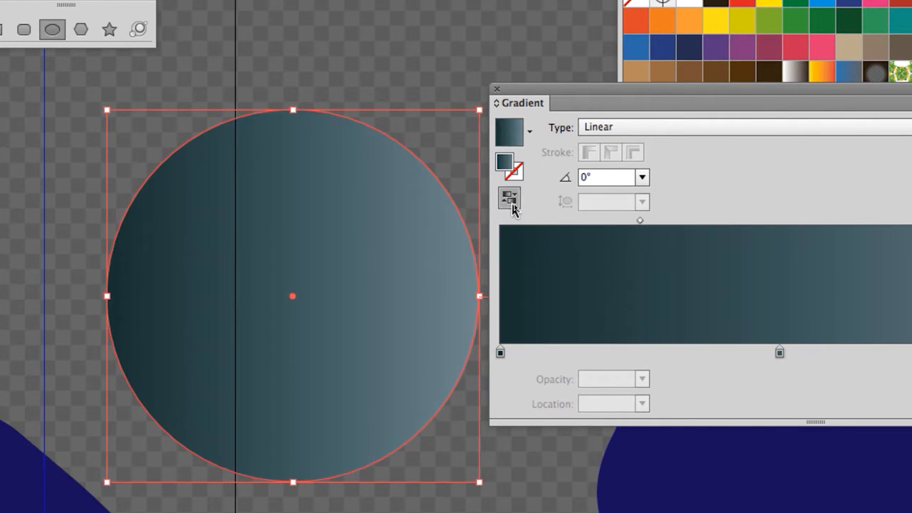
left_click(513, 205)
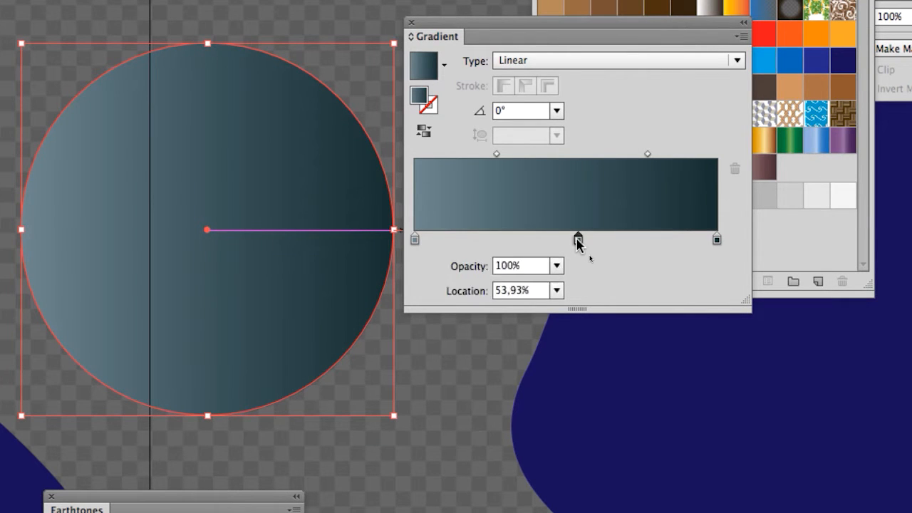
Step: Remove the gradient's middle colour stop and add a new one at about 39.5% of the ramp
left_click_drag(579, 242, 596, 392)
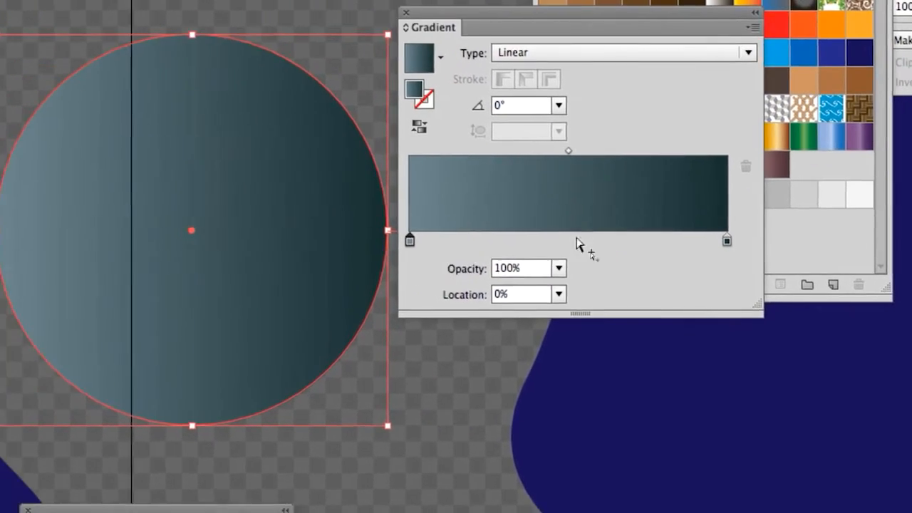
left_click(563, 240)
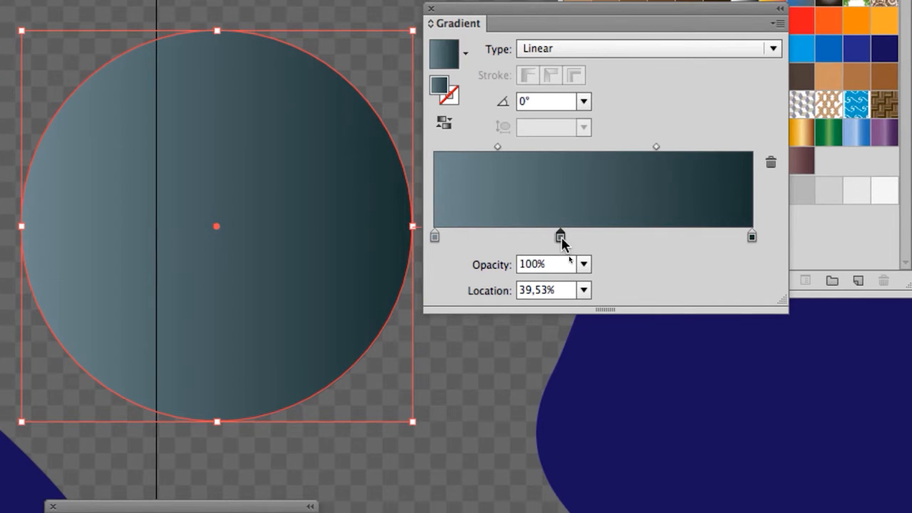
double_click(562, 238)
Step: Add two more colour stops at about 61.5% and 72.5% of the ramp and remove both again
left_click(630, 250)
left_click(630, 250)
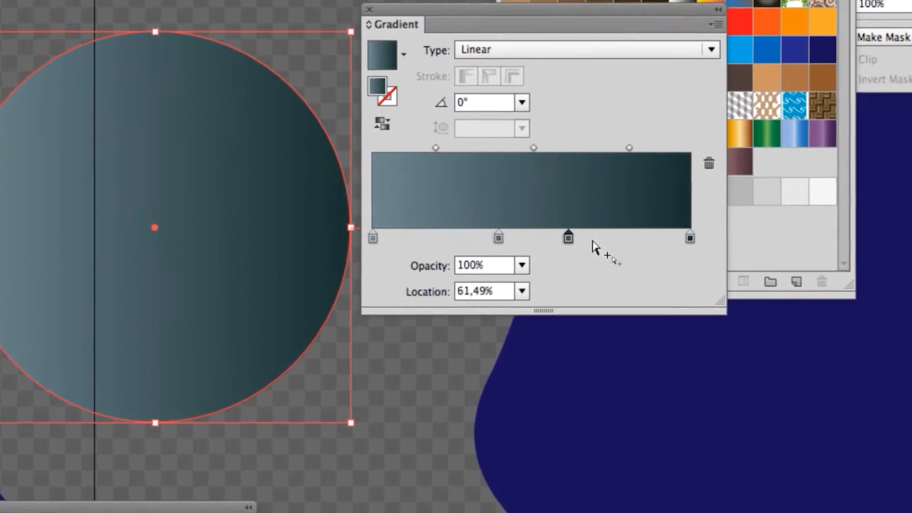
left_click(604, 239)
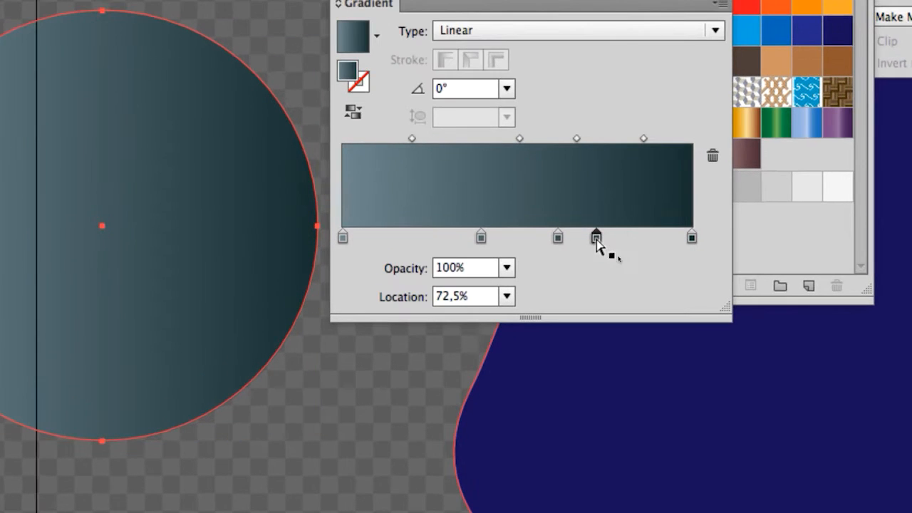
left_click_drag(598, 239, 634, 311)
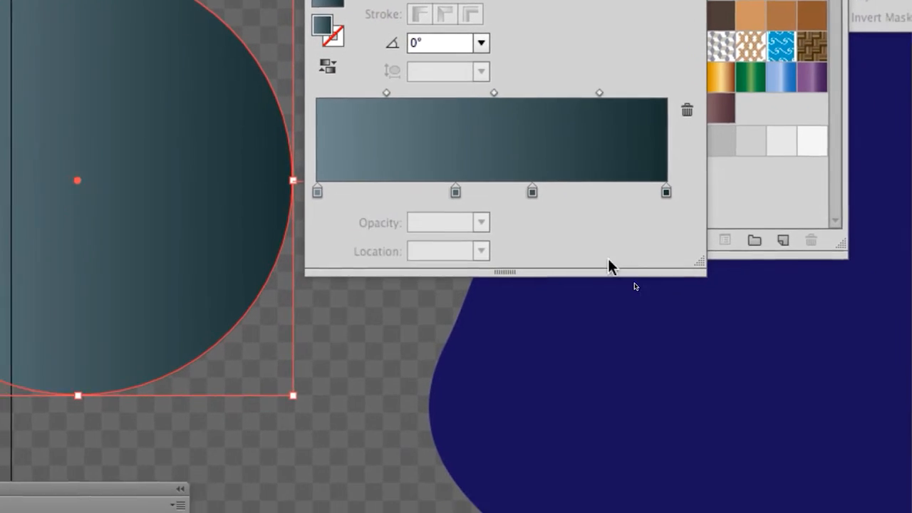
left_click_drag(559, 238, 632, 362)
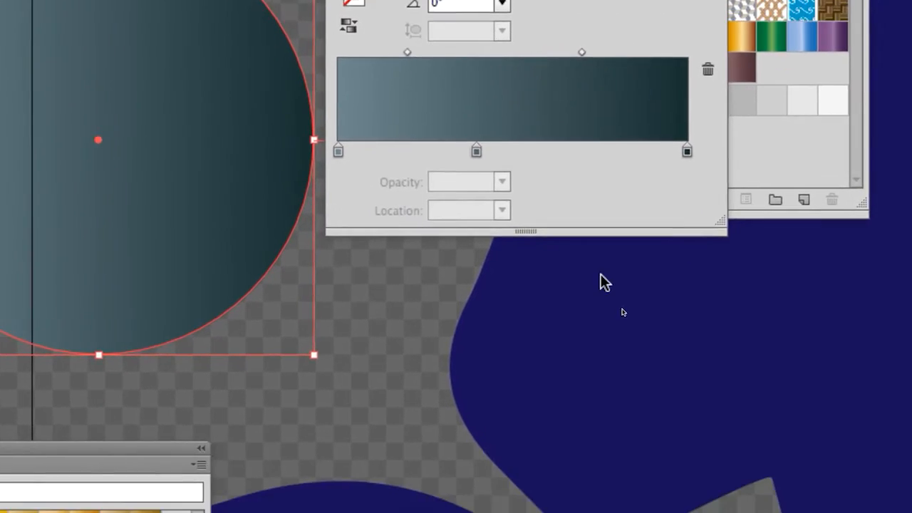
Step: Open the colour settings of the gradient's middle stop and switch the colour model to RGB
left_click(506, 232)
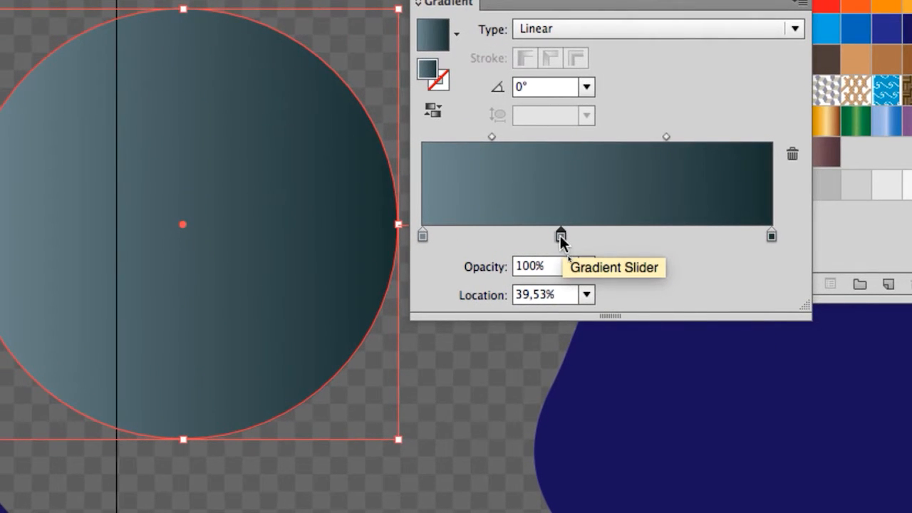
double_click(560, 235)
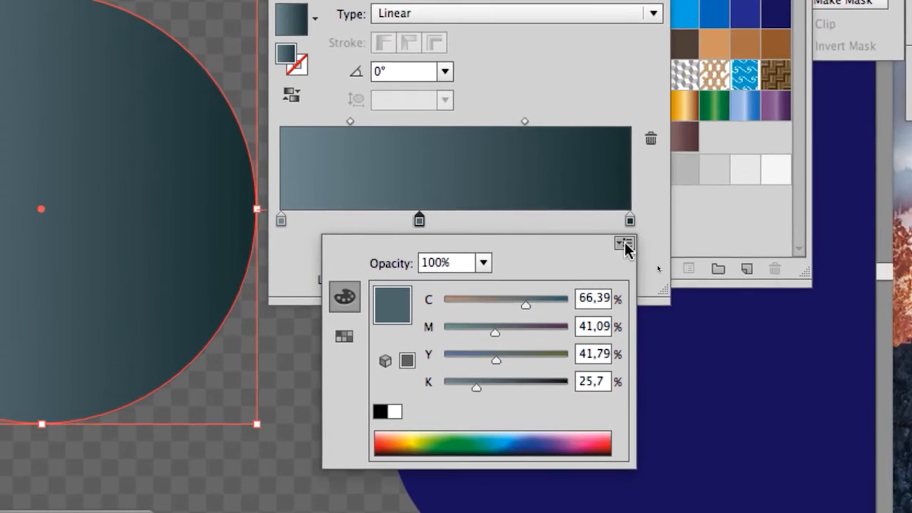
left_click(615, 246)
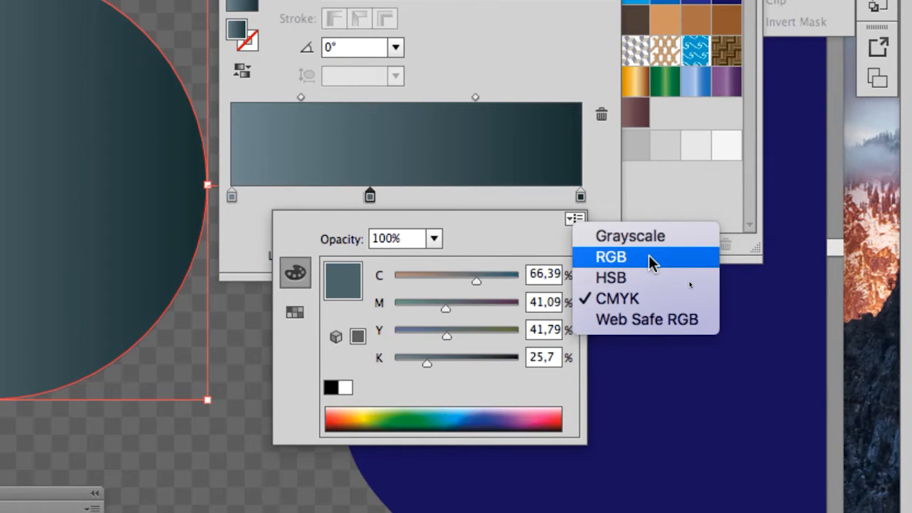
left_click(649, 255)
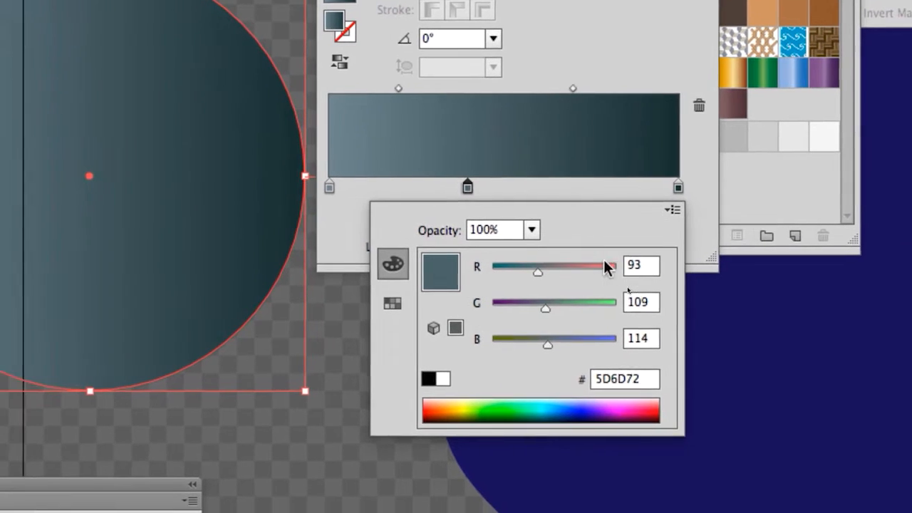
Step: Set the middle stop's colour to bright yellow with R 255, G 255 and B 37
left_click_drag(441, 279, 525, 276)
left_click_drag(449, 315, 422, 314)
left_click_drag(577, 274, 696, 274)
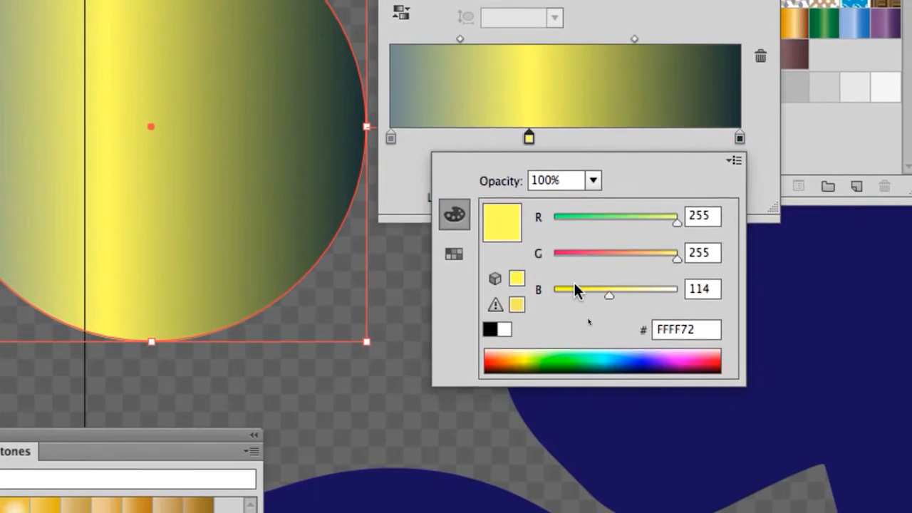
left_click_drag(539, 306, 537, 309)
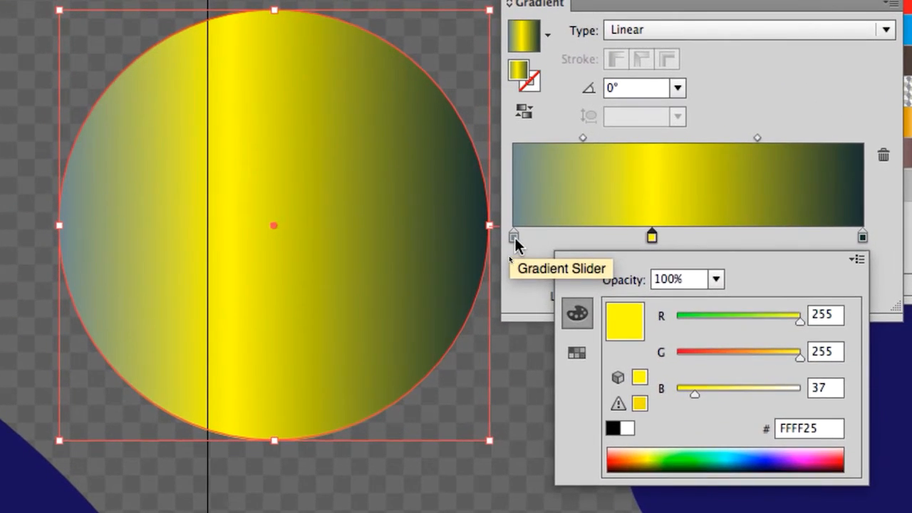
Step: Recolour the gradient's first stop to a bright teal green, lowering its red value to 0
left_click(517, 240)
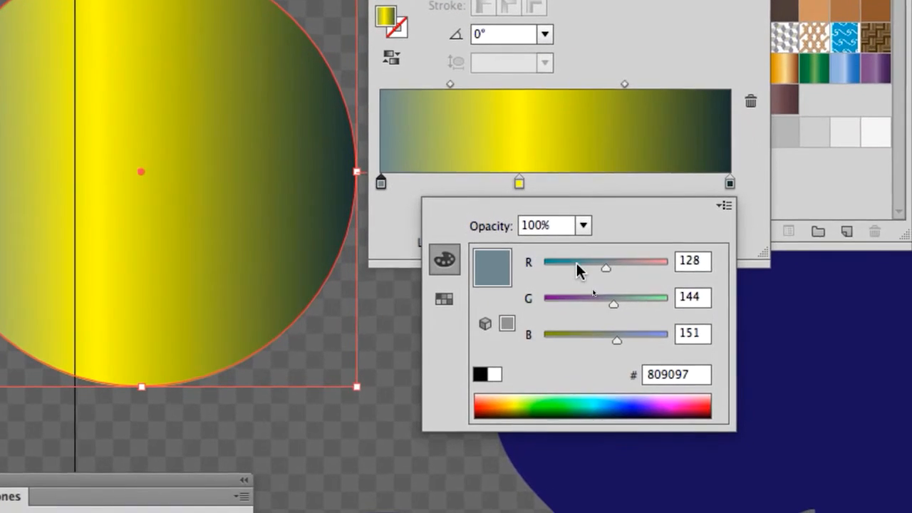
left_click_drag(683, 301, 642, 305)
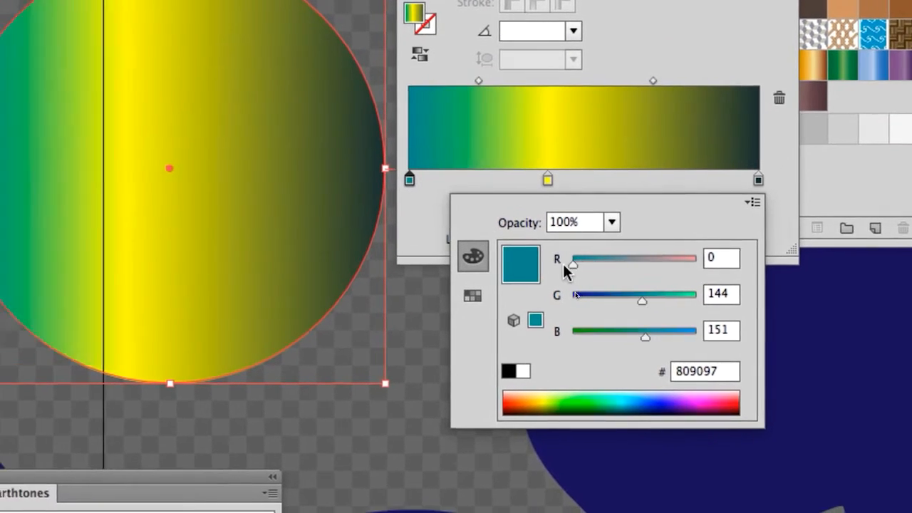
left_click(759, 338)
Step: Set the gradient's last stop to blue with R 39, G 56 and B 205, and close its colour settings
left_click(685, 186)
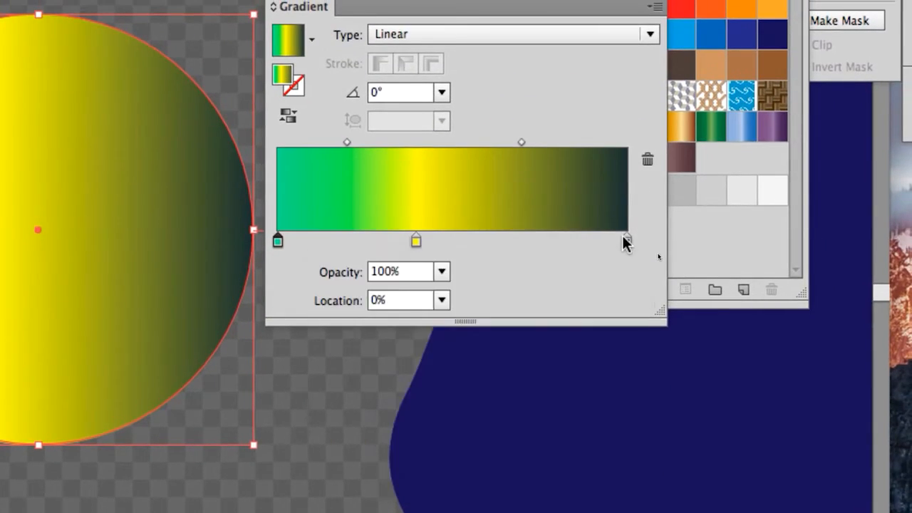
double_click(685, 185)
left_click(596, 285)
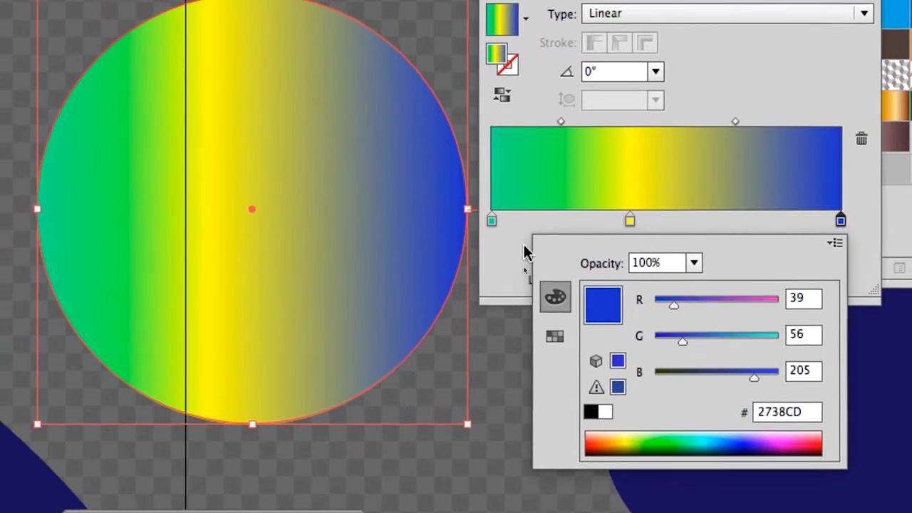
left_click(360, 169)
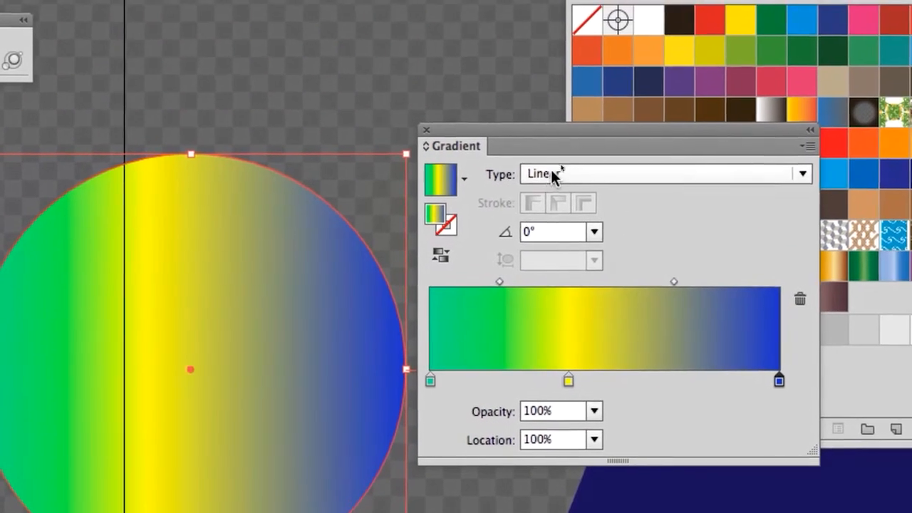
Step: Try the Radial type on the green, yellow and blue gradient and reverse its colour order repeatedly
left_click(624, 17)
left_click(638, 66)
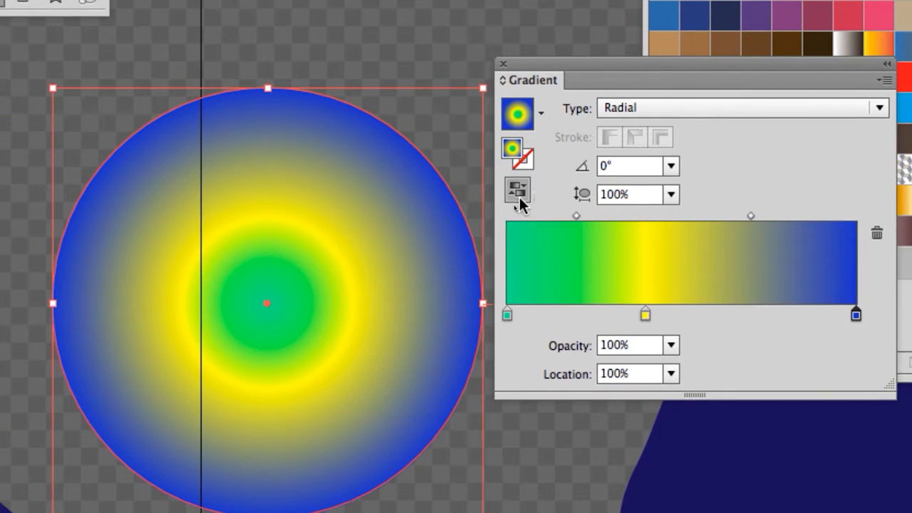
left_click(518, 192)
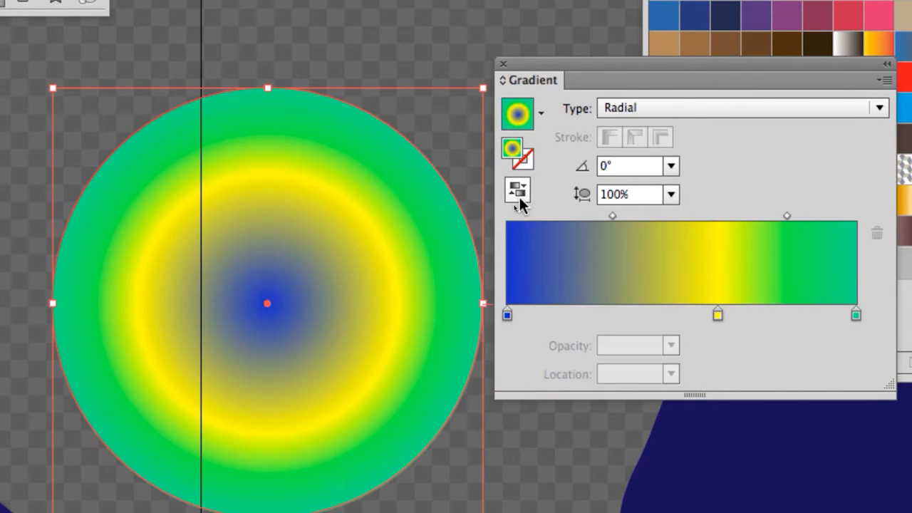
left_click(519, 199)
left_click(520, 200)
Step: Return the gradient to the Linear type and reverse its colours twice, ending with green at the start
left_click(637, 108)
left_click(557, 191)
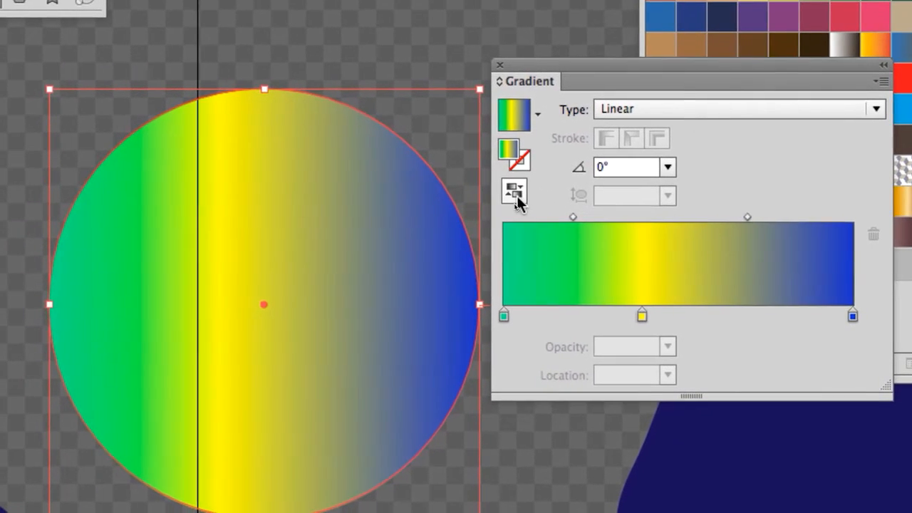
left_click(502, 196)
left_click(502, 196)
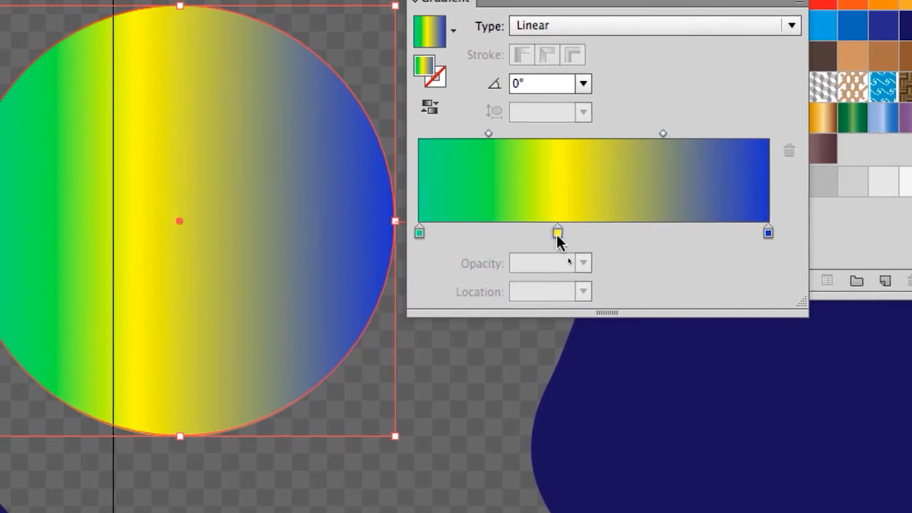
left_click(557, 233)
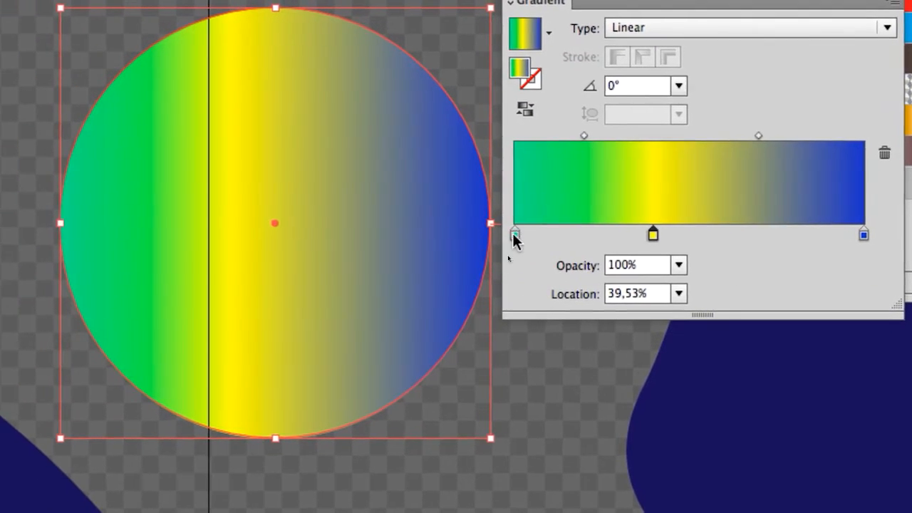
left_click(418, 232)
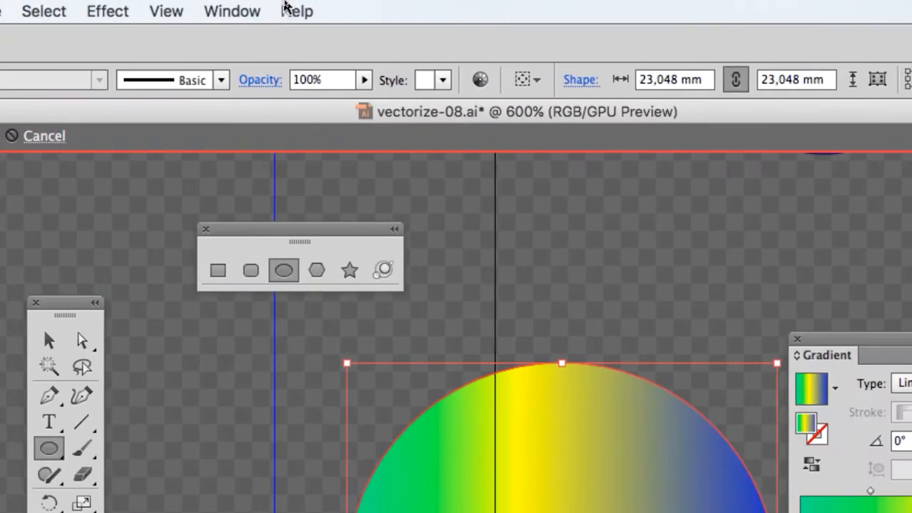
left_click(238, 10)
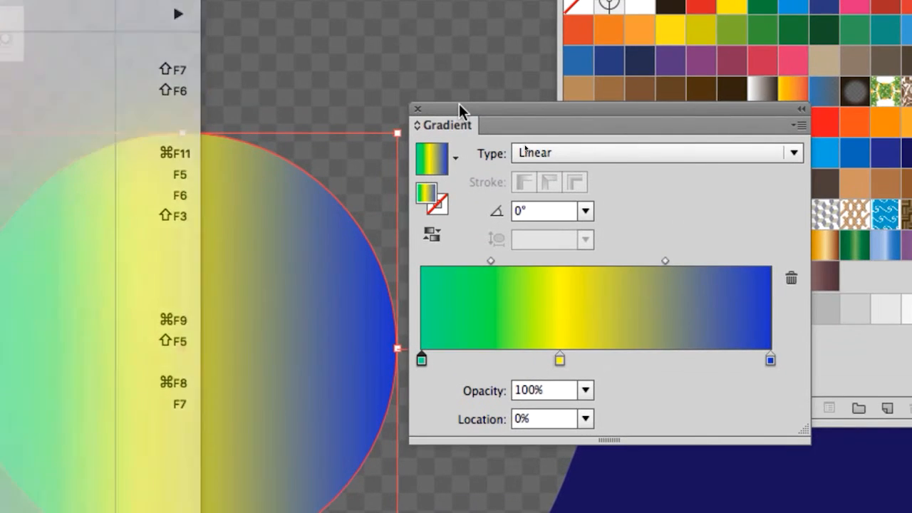
left_click(810, 120)
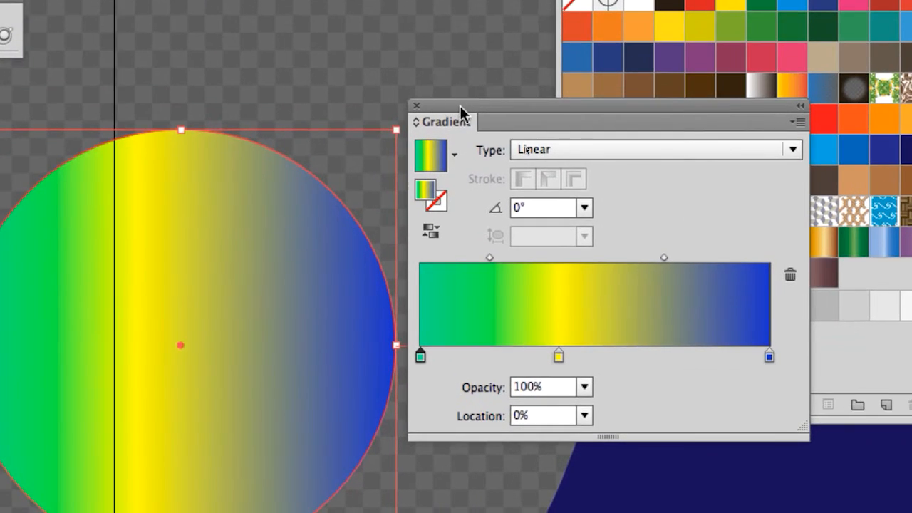
left_click_drag(459, 104, 440, 93)
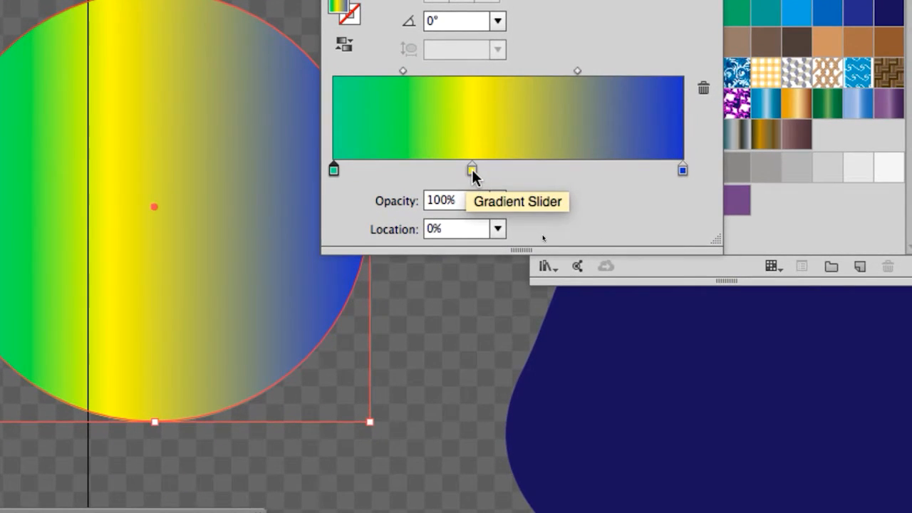
Step: Try 30% and 0% opacity on the blue end stop of the circle's gradient
left_click(472, 169)
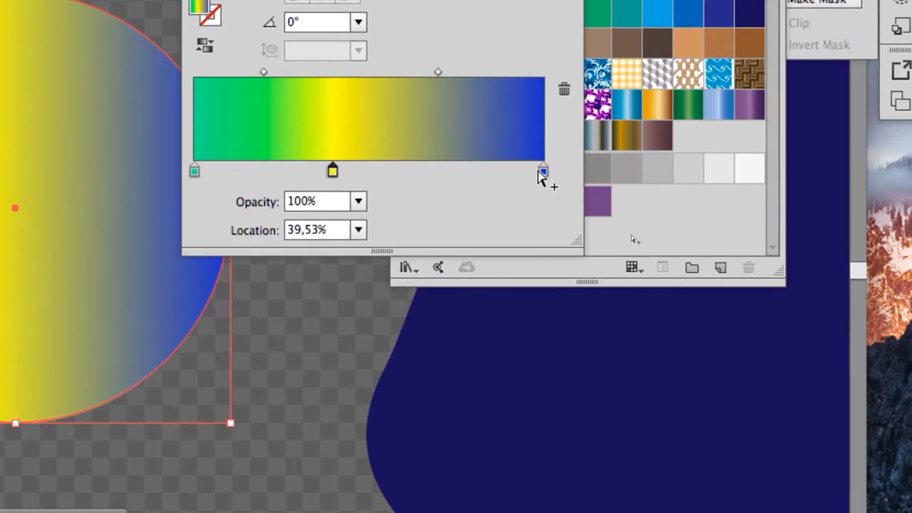
left_click(541, 173)
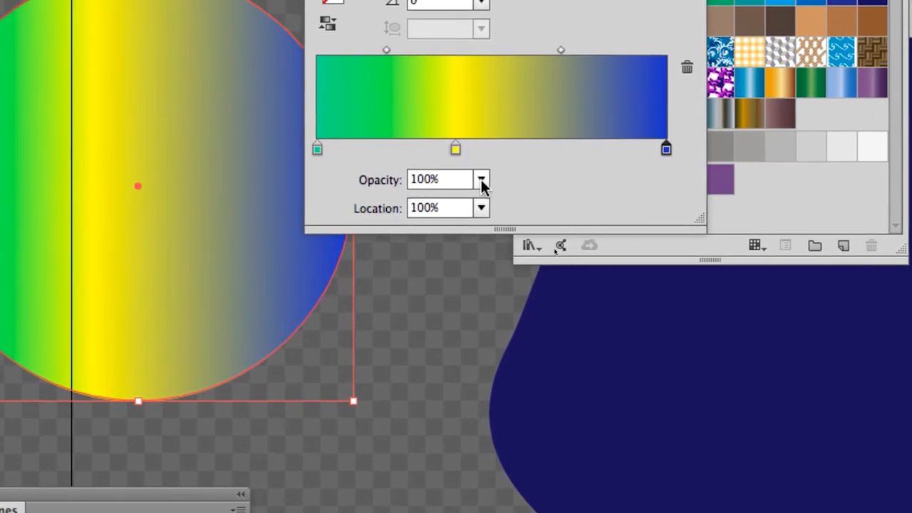
left_click(484, 182)
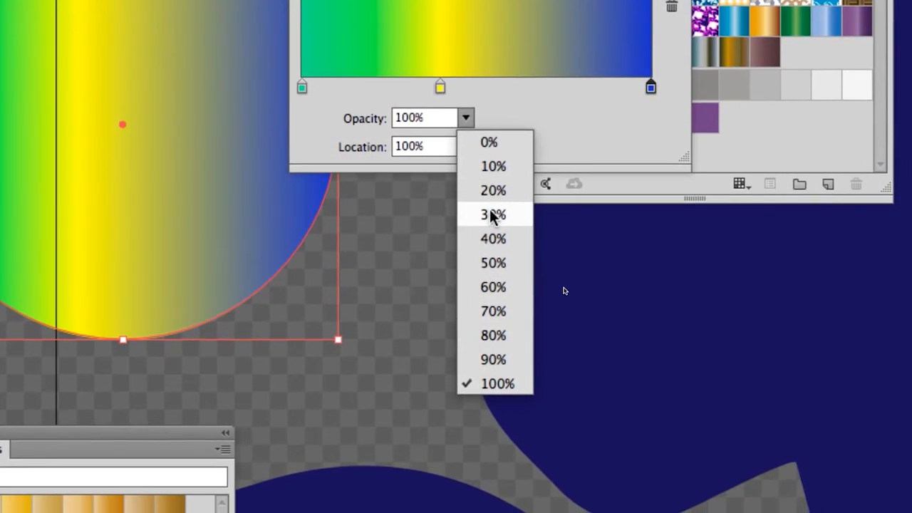
left_click(509, 278)
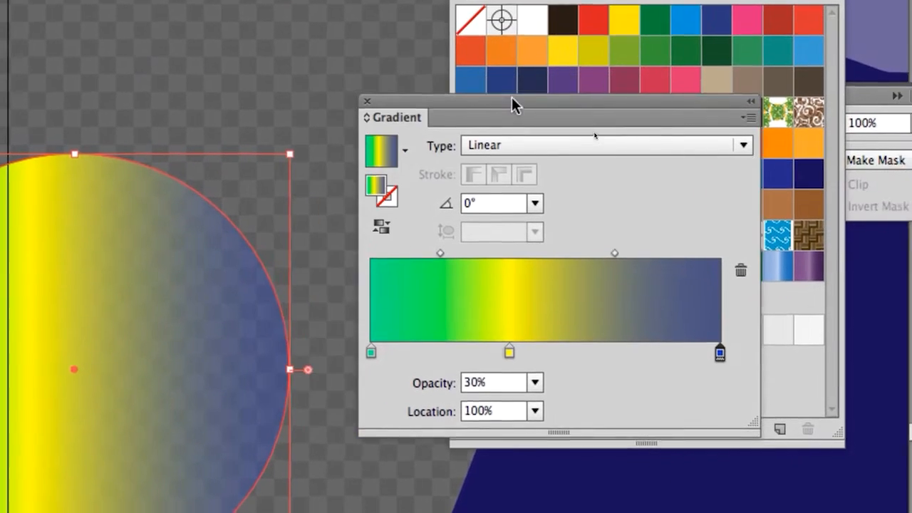
left_click(534, 382)
left_click(559, 405)
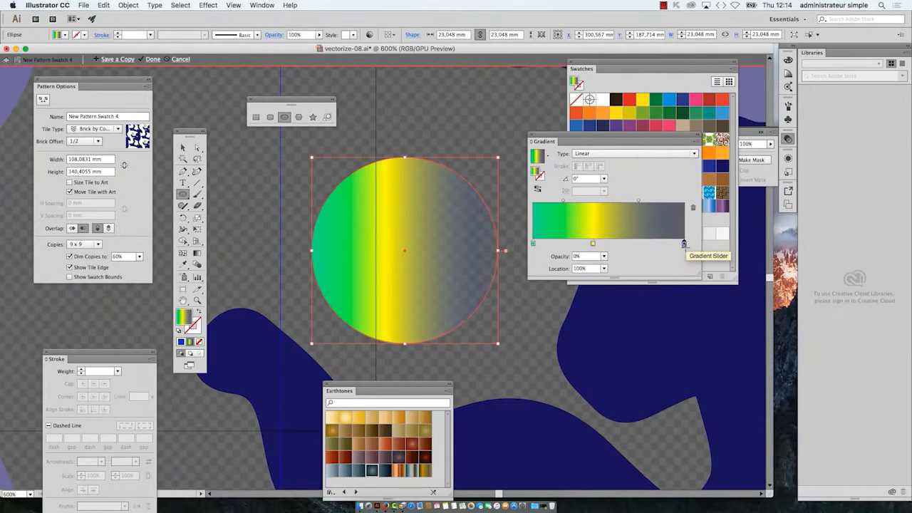
Step: Raise the opacity of the gradient's blue end stop to 90% and finally to 100%
left_click(724, 258)
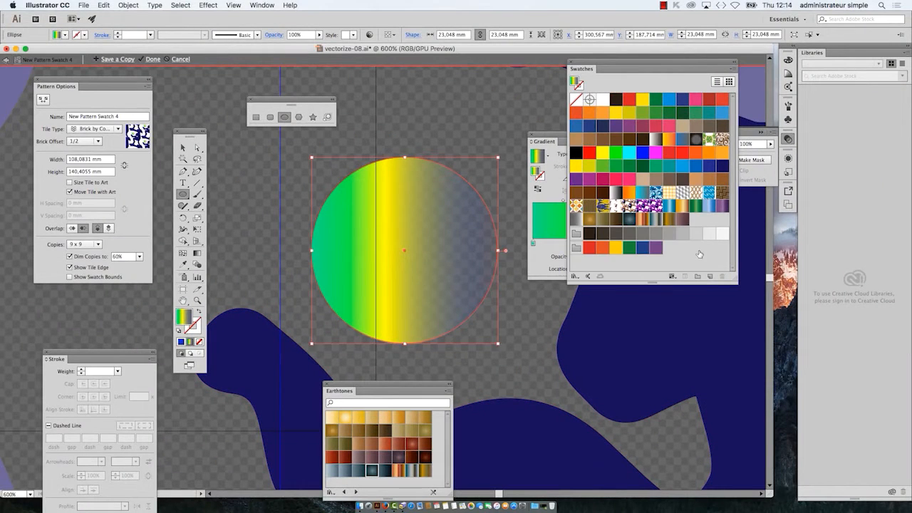
left_click(546, 259)
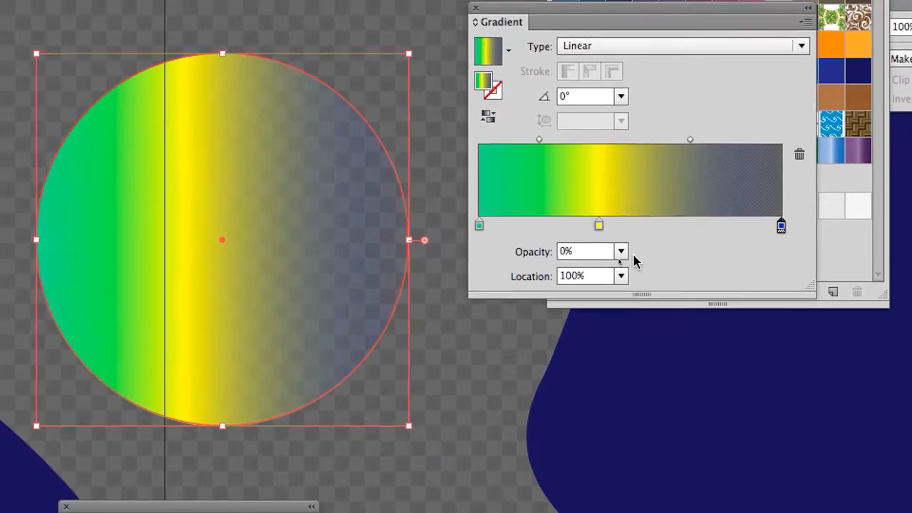
left_click(604, 256)
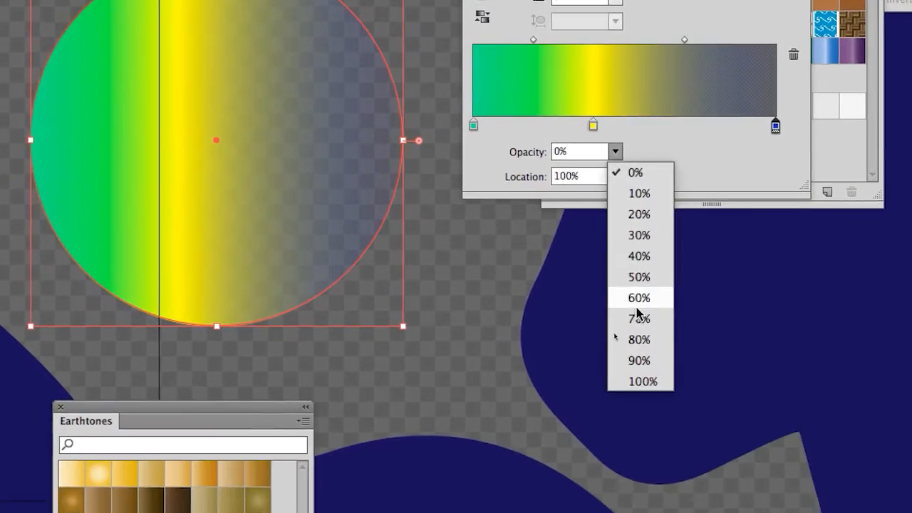
left_click(639, 360)
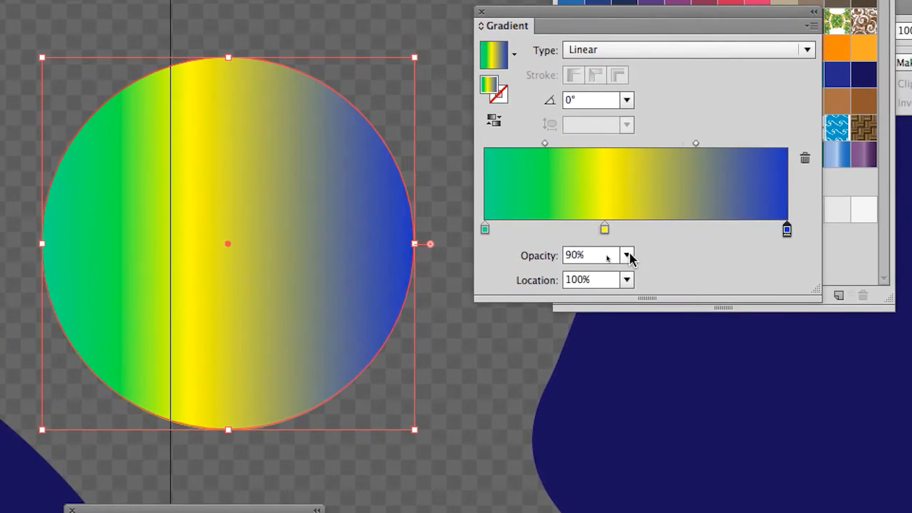
left_click(524, 265)
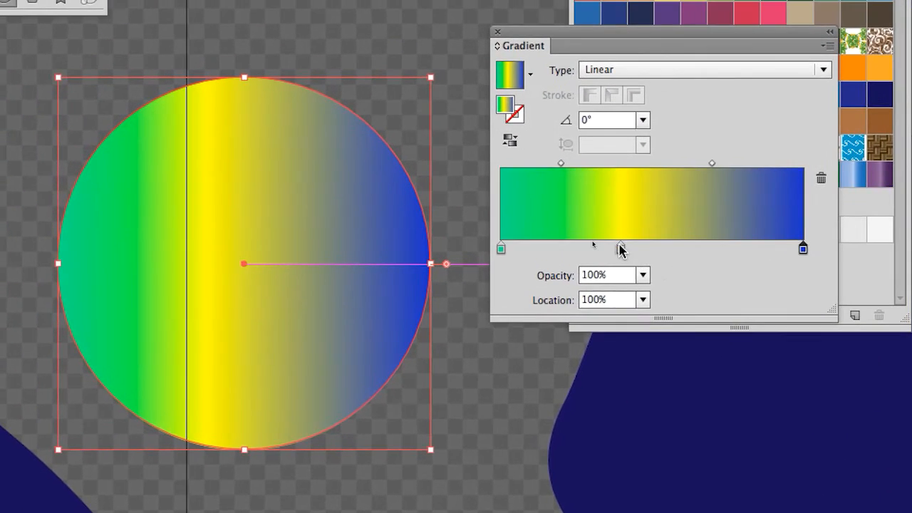
Step: Select the gradient's yellow and green stops in turn, and move the Gradient panel below the swatches, clear of the circle
left_click(593, 236)
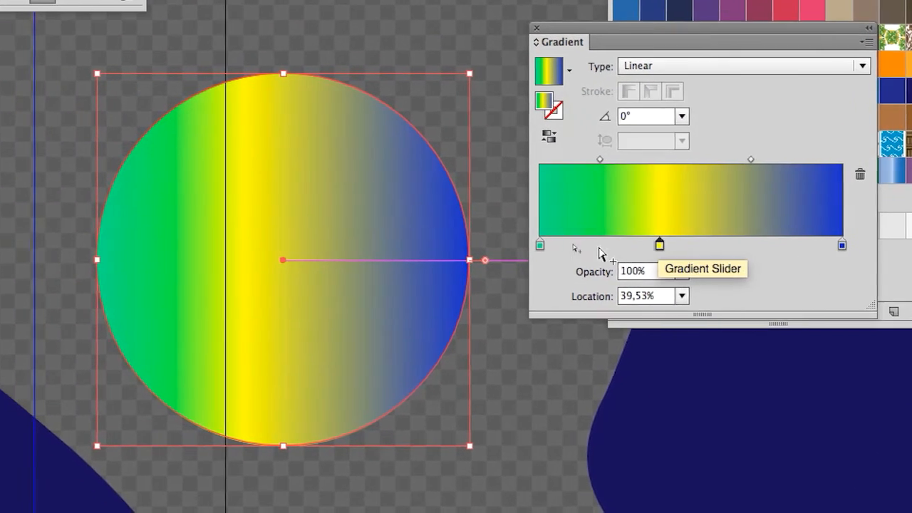
left_click(473, 236)
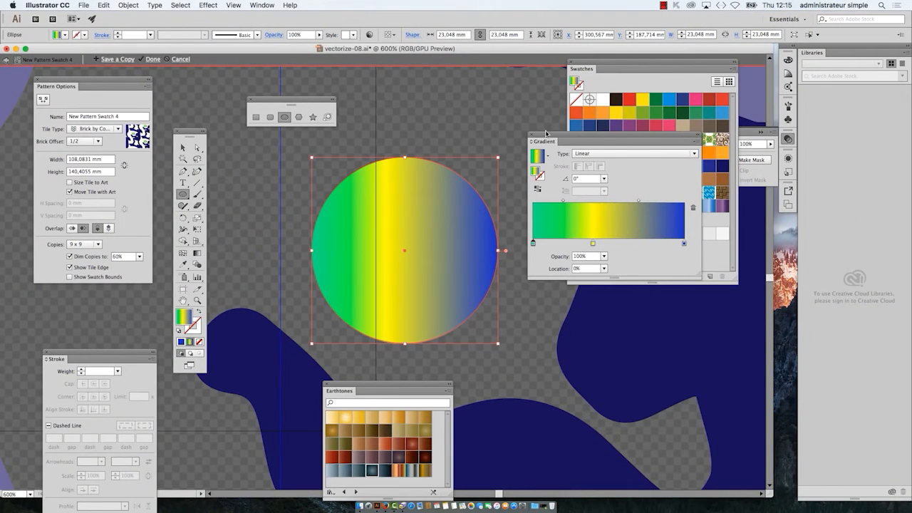
left_click_drag(546, 133, 617, 345)
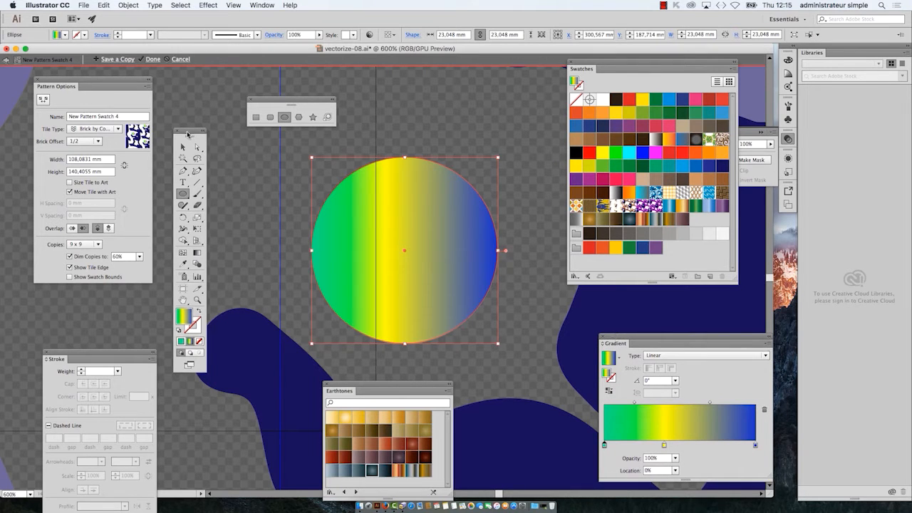
Step: Use the Gradient tool to redraw the circle's linear gradient in several directions, ending at an angle of -158°
left_click(190, 223)
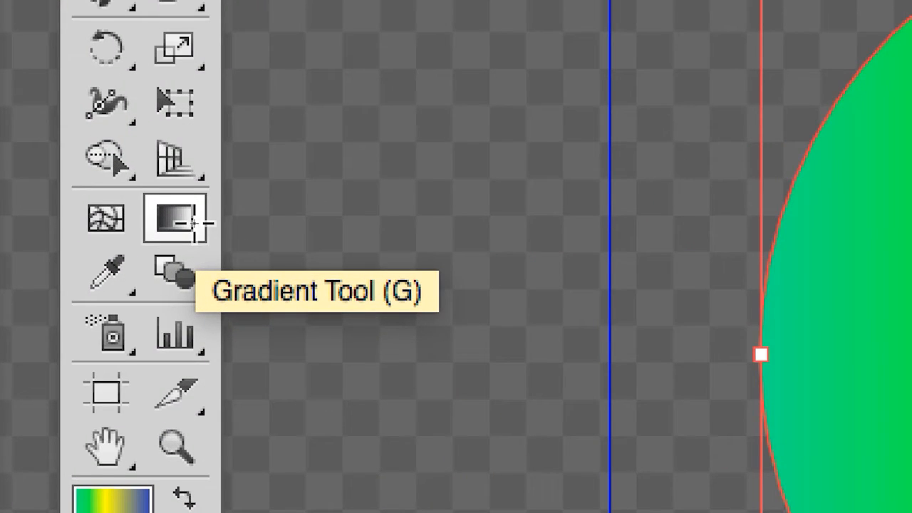
left_click(192, 223)
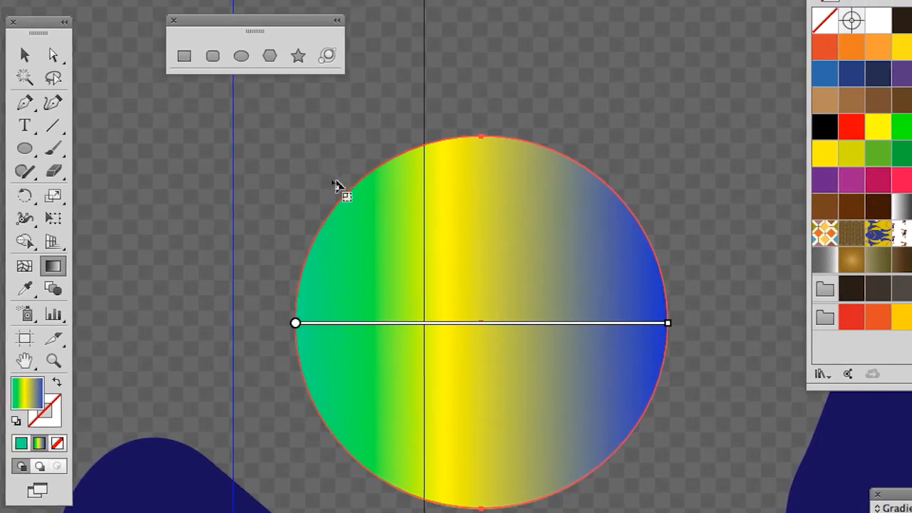
left_click_drag(333, 182, 445, 326)
left_click_drag(416, 284, 442, 305)
left_click_drag(327, 249, 343, 123)
left_click_drag(496, 239, 178, 360)
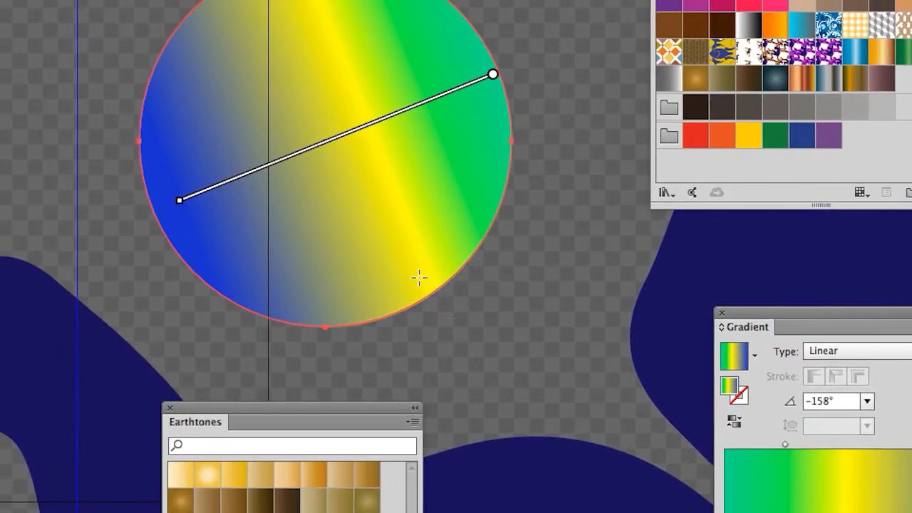
Step: Redraw the circle's gradient from bottom to top at 117.6°, and once more at 72.8°
left_click_drag(121, 234, 0, 0)
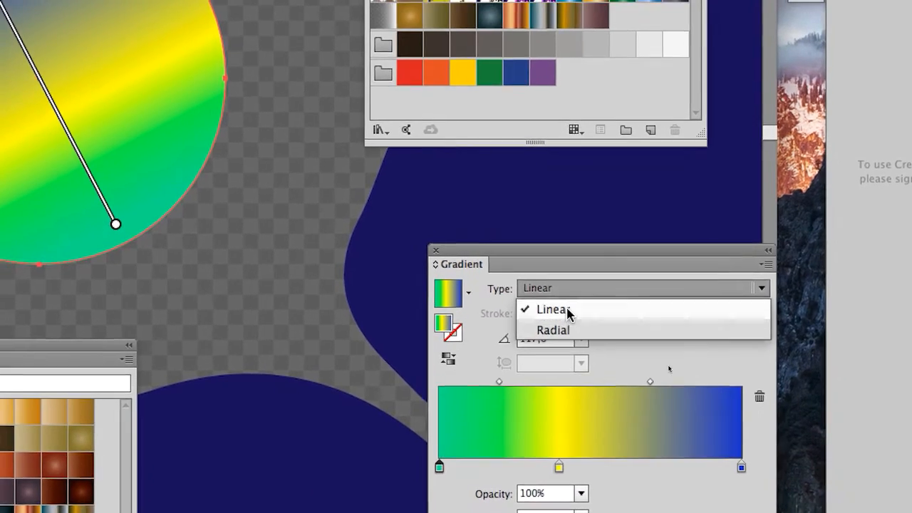
left_click(571, 322)
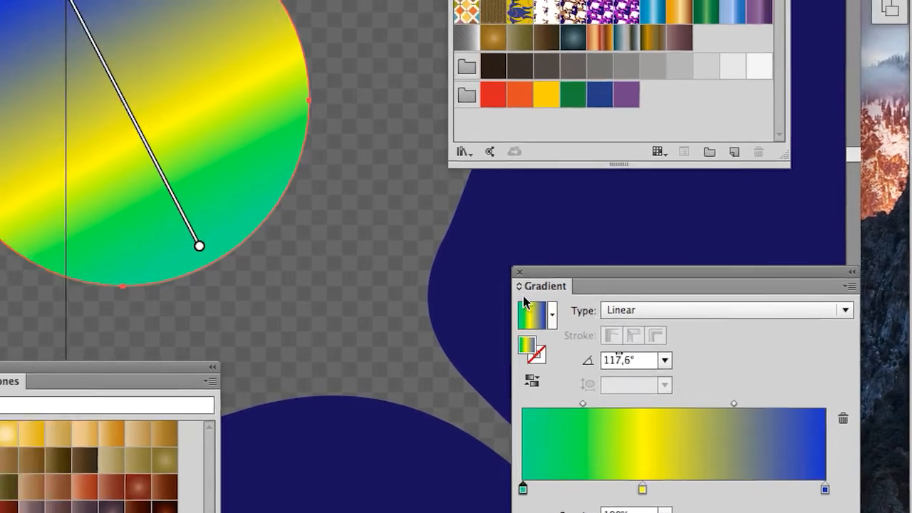
left_click_drag(360, 298, 402, 157)
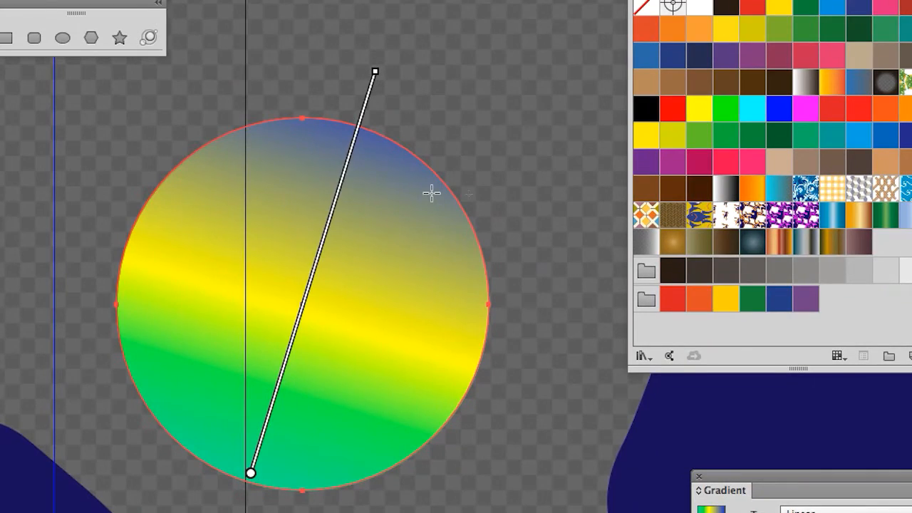
Step: Try gradient lines extending well outside the circle, ending with a very long one at 60.7°, and check the repeated pattern
scroll(432, 192, "down", 10)
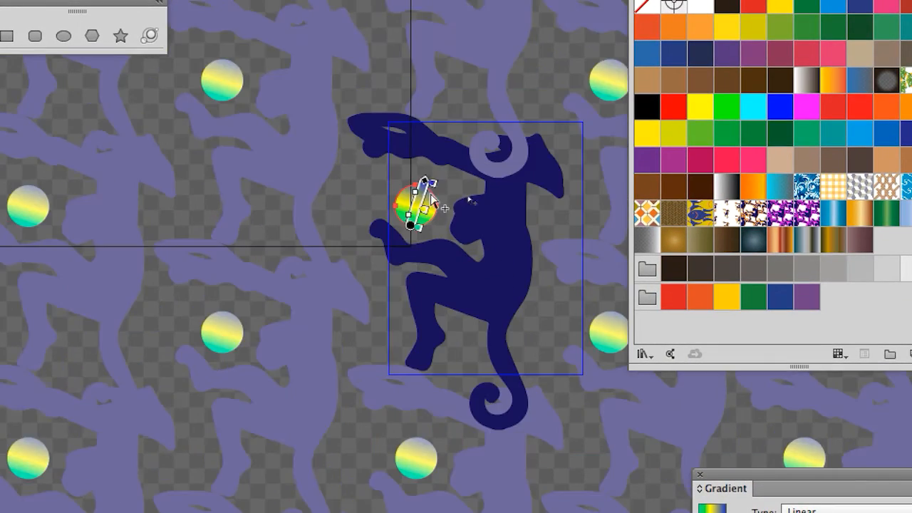
left_click_drag(323, 431, 406, 285)
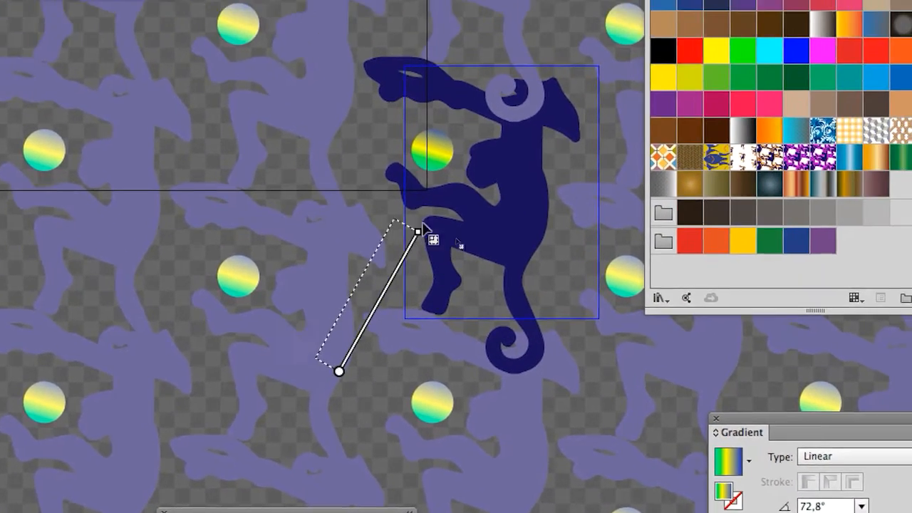
left_click_drag(423, 228, 565, 0)
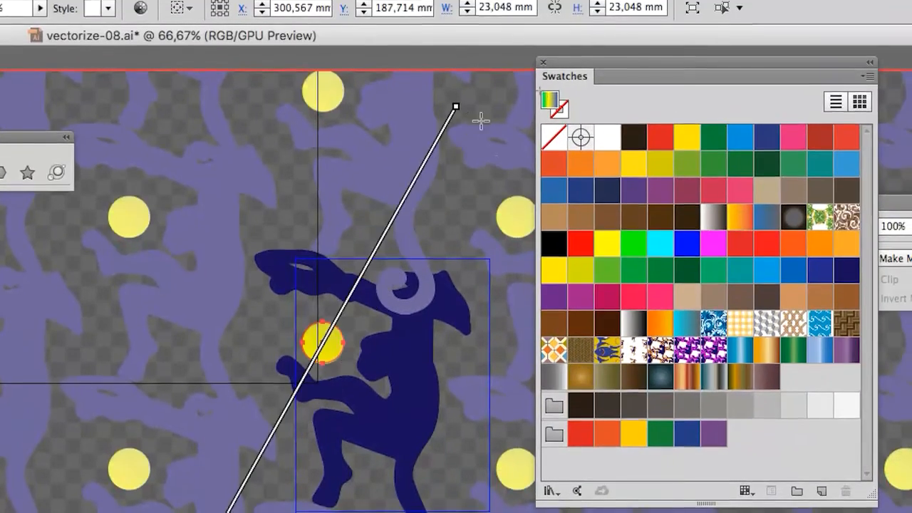
scroll(332, 363, "up", 5)
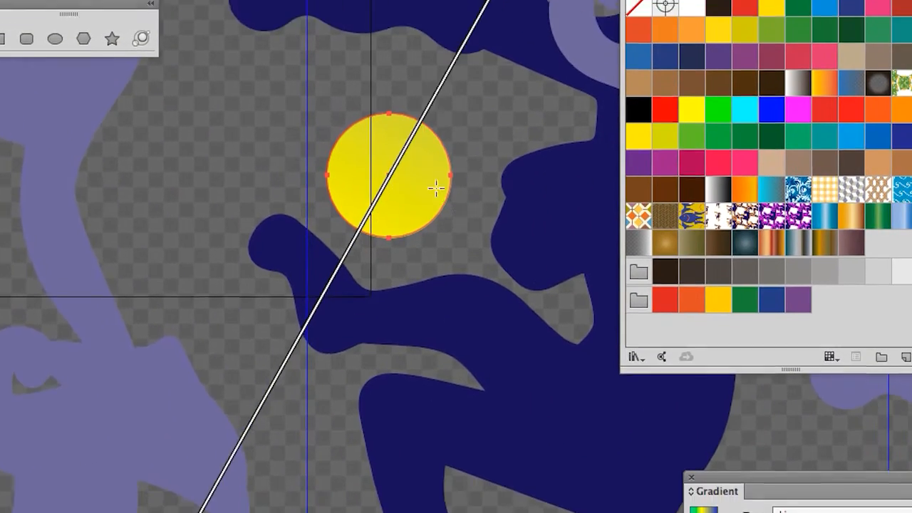
scroll(462, 197, "up", 1)
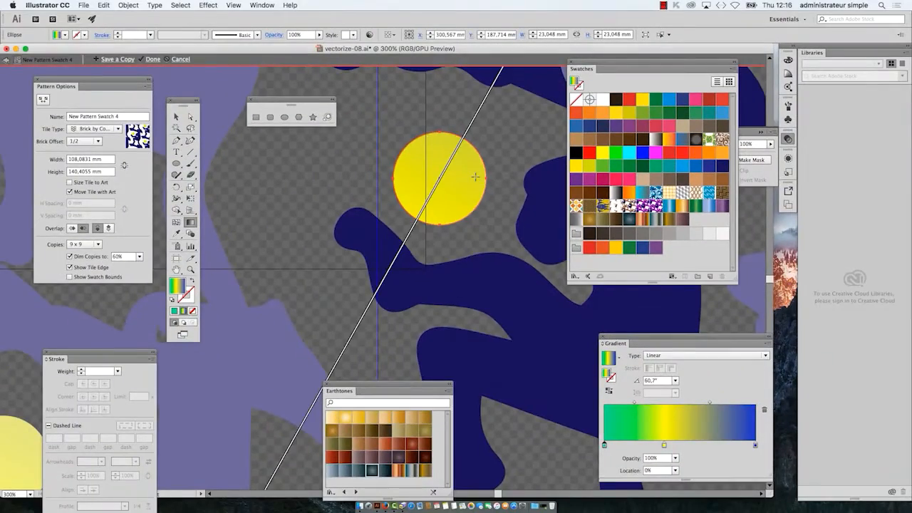
scroll(474, 177, "down", 4)
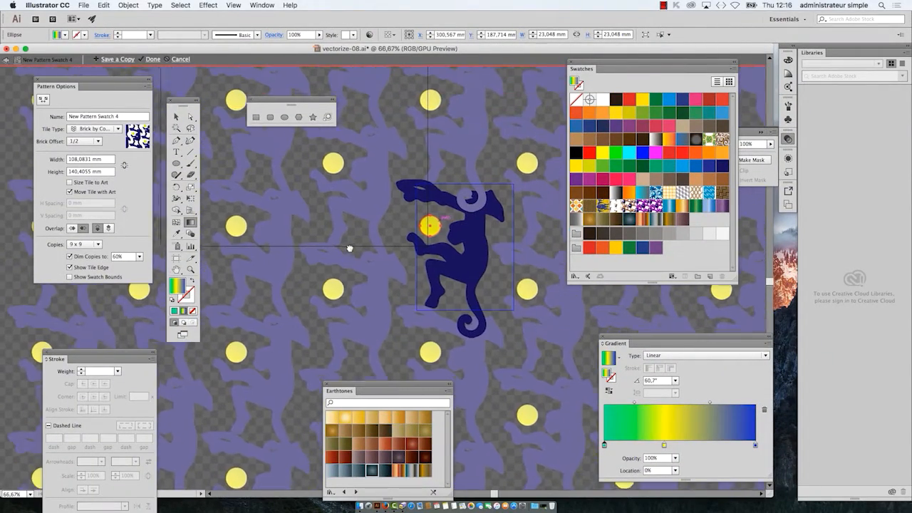
left_click_drag(350, 249, 348, 251)
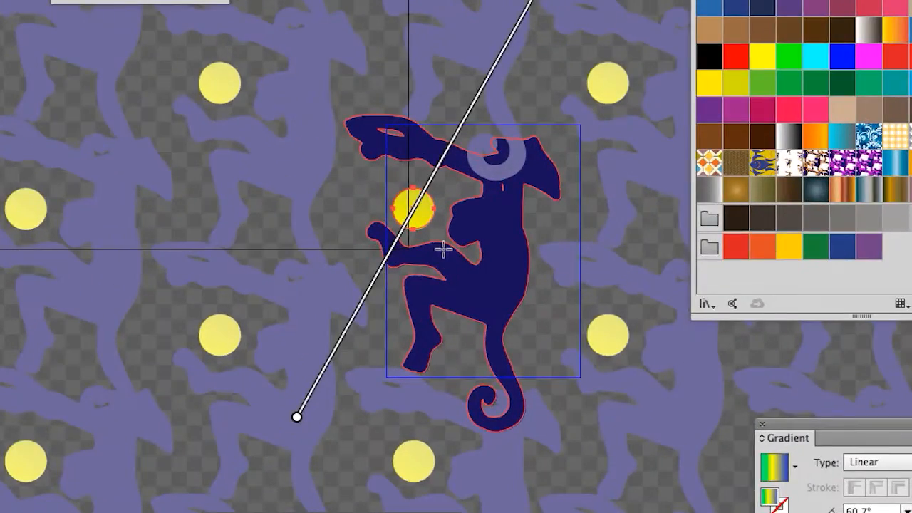
Step: Redraw the gradient within the circle, ending with a diagonal from its lower right to its upper left at 145.3°
scroll(442, 248, "up", 2)
left_click_drag(410, 226, 419, 188)
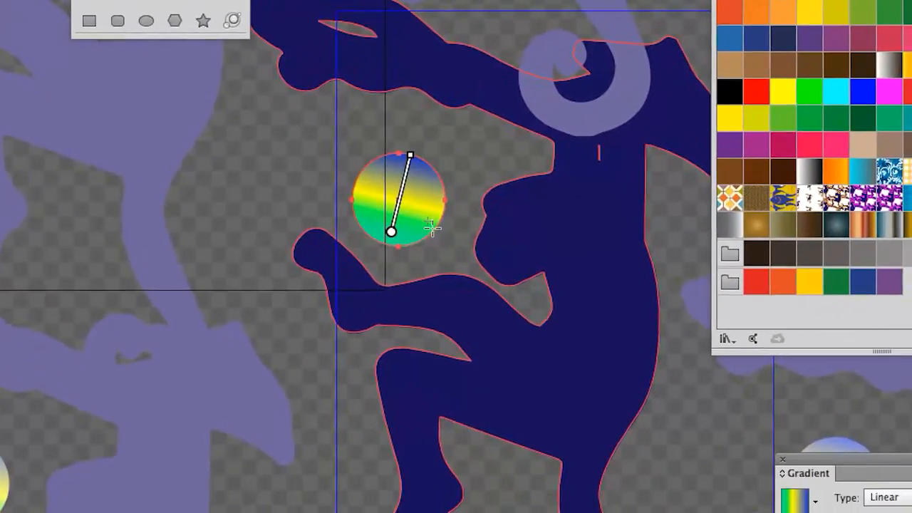
left_click_drag(444, 257, 362, 199)
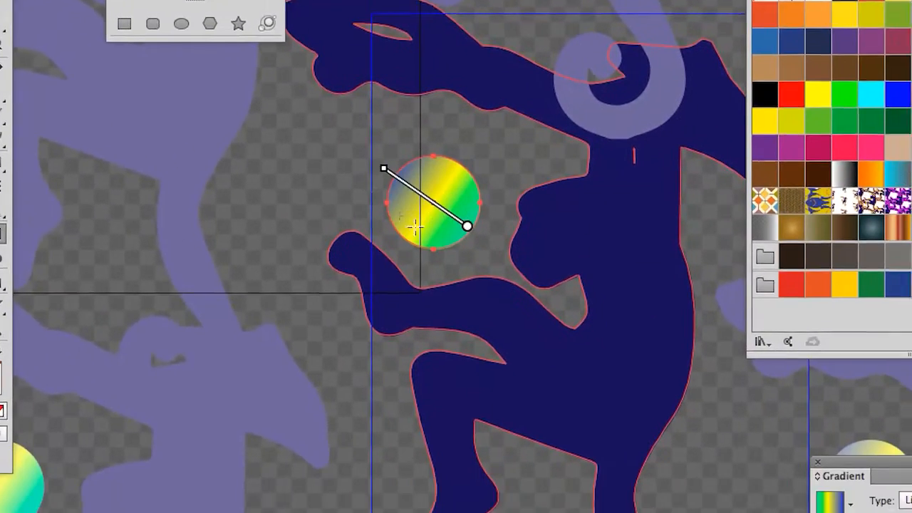
Step: Move the Gradient panel next to the circle
scroll(417, 228, "up", 2)
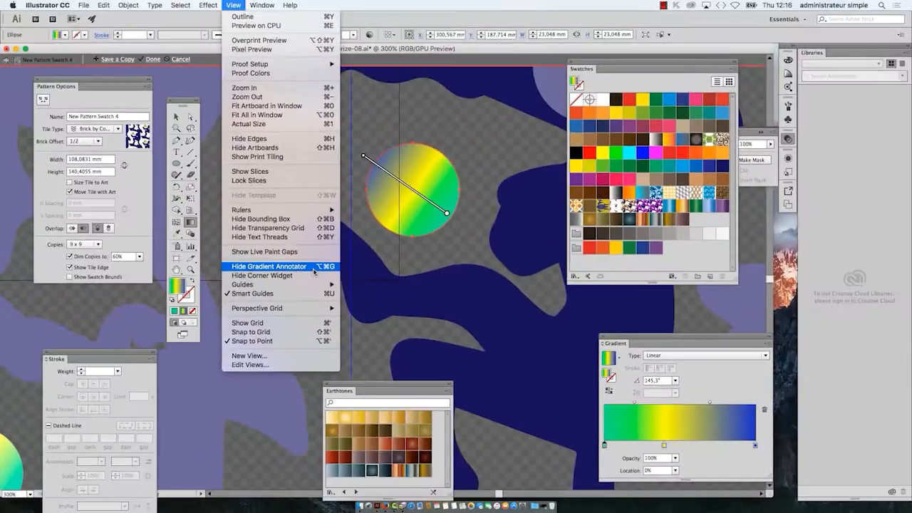
left_click(625, 343)
left_click_drag(624, 343, 248, 200)
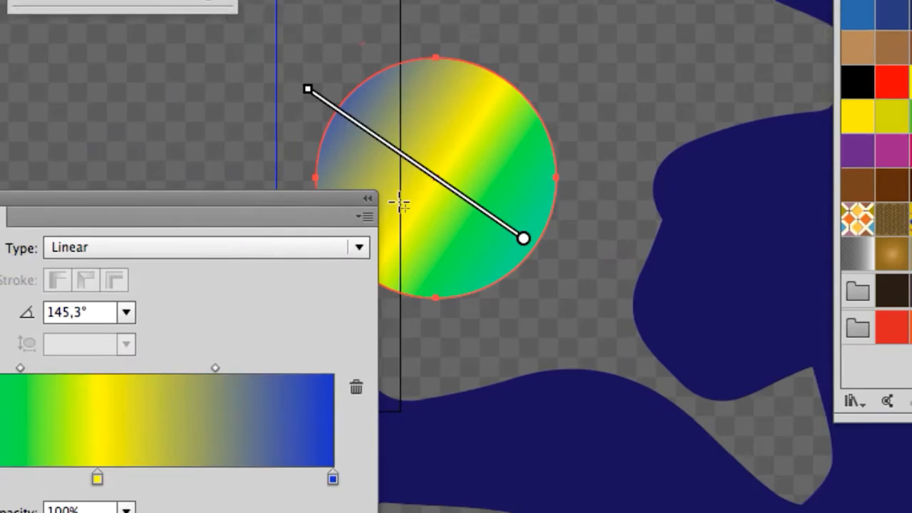
Step: Recolour the circle gradient's blue end stop turquoise and its yellow middle stop orange-red (FF3C25)
mouse_move(367, 159)
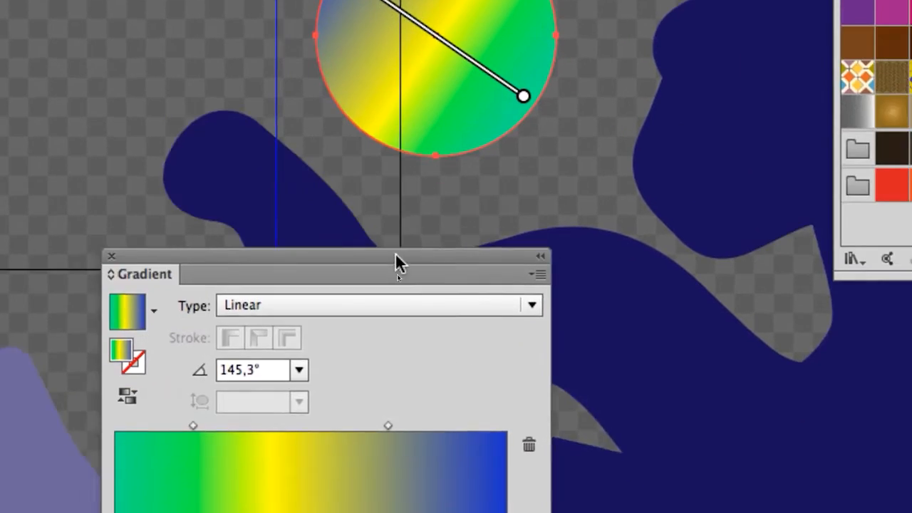
scroll(424, 43, "up", 2)
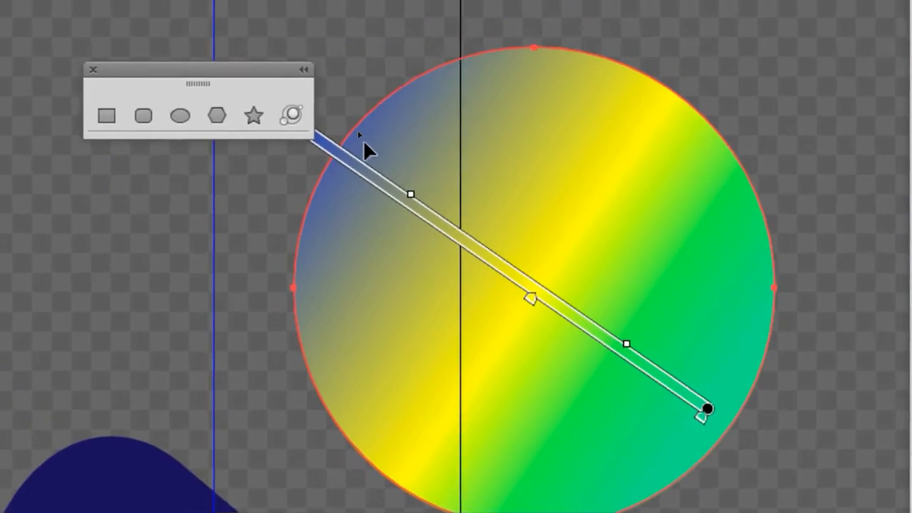
left_click_drag(275, 70, 176, 35)
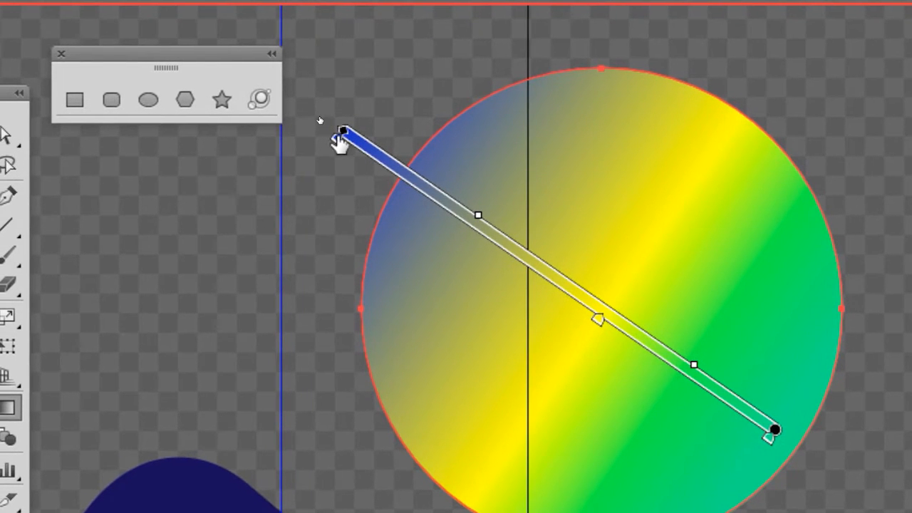
double_click(342, 133)
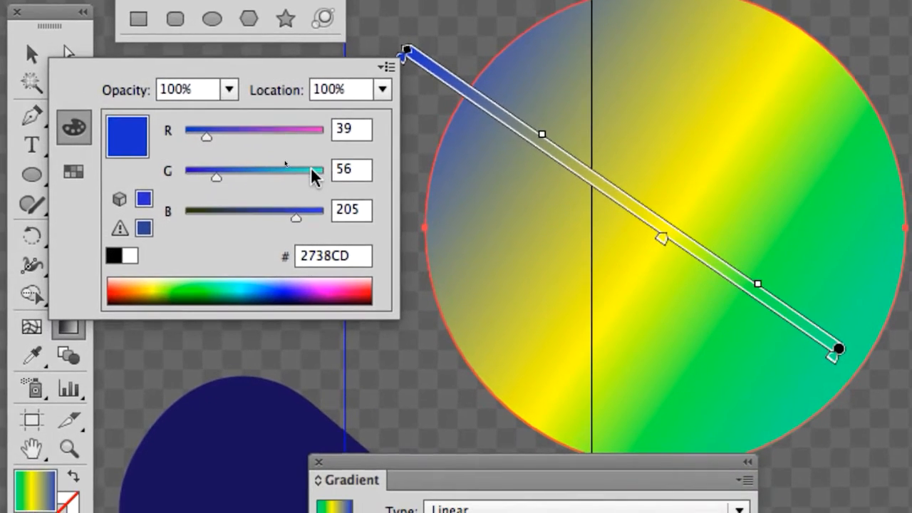
left_click(249, 257)
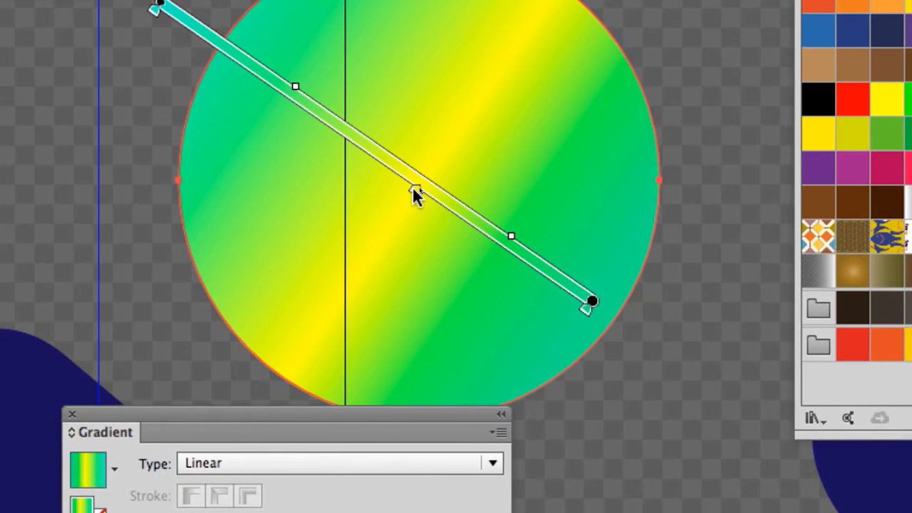
double_click(415, 192)
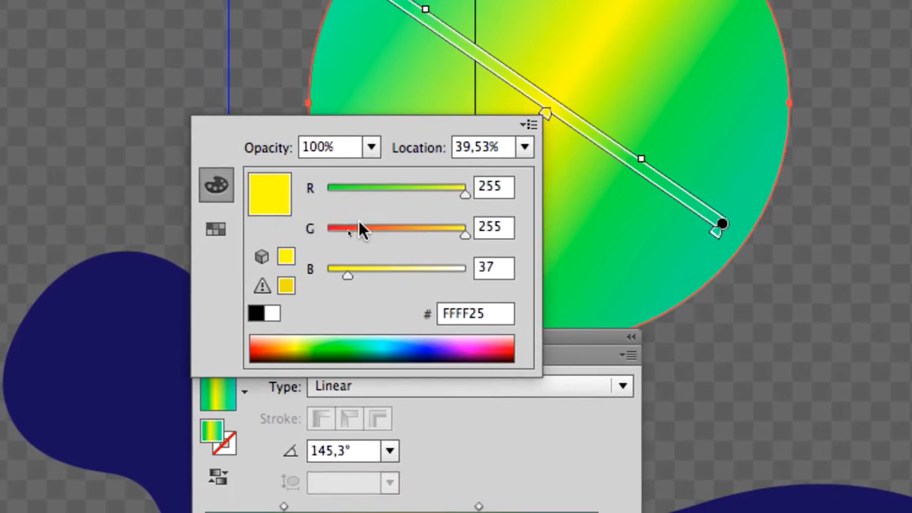
left_click(358, 225)
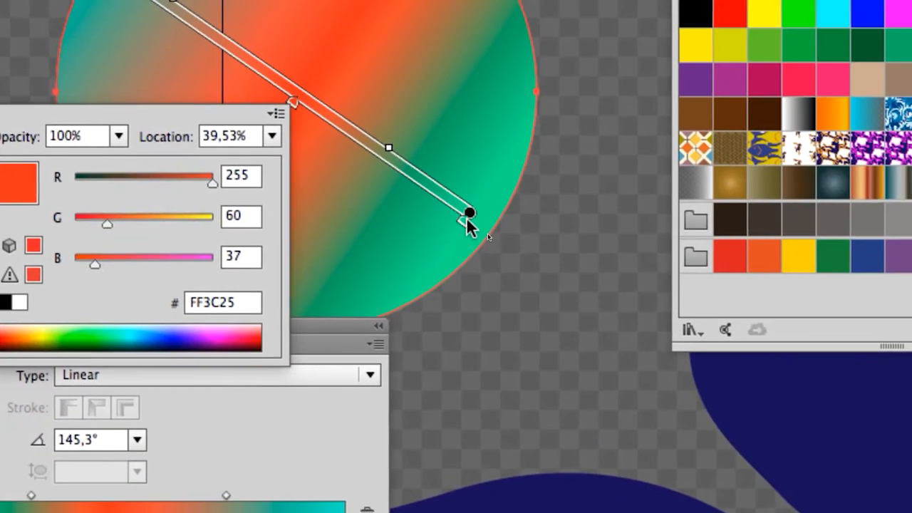
Step: Redraw the circle's linear gradient as a diagonal from its lower left to its upper right at 32.6°
left_click(472, 221)
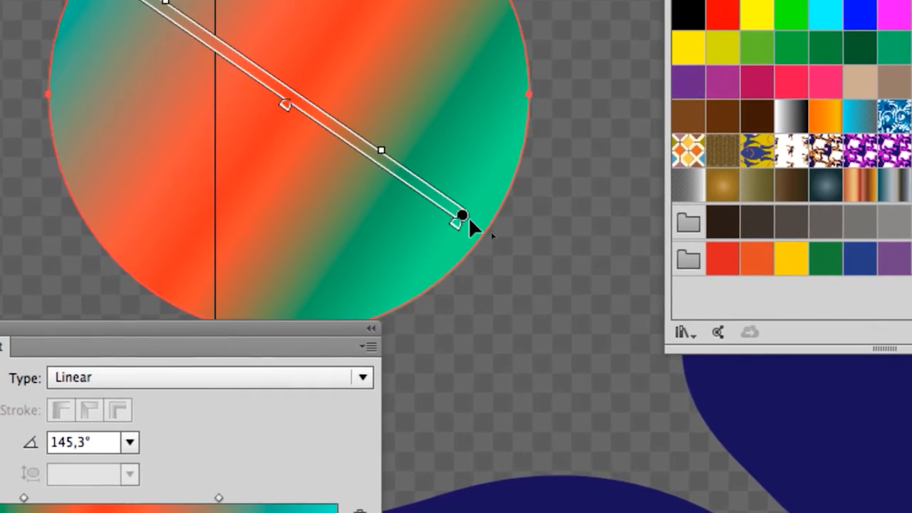
mouse_move(468, 219)
left_mouse_down()
mouse_move(585, 284)
mouse_move(576, 291)
left_mouse_up()
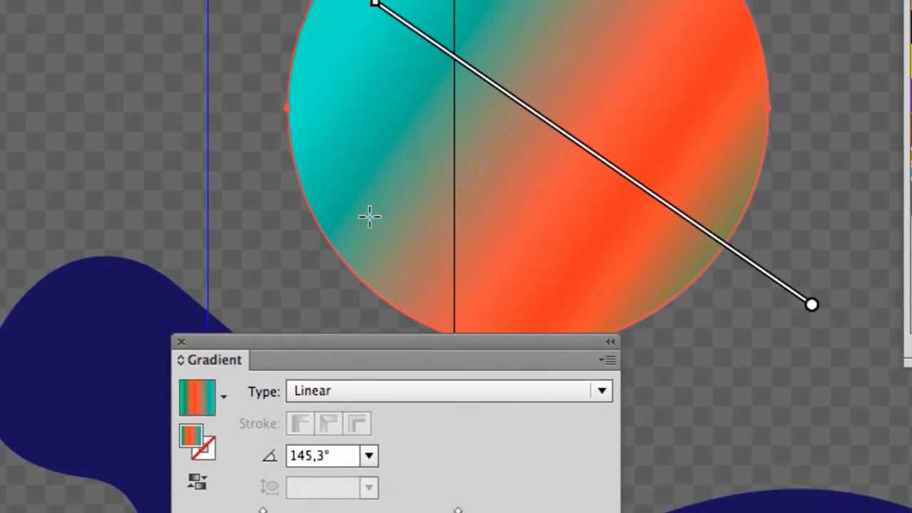
left_click_drag(673, 218, 471, 144)
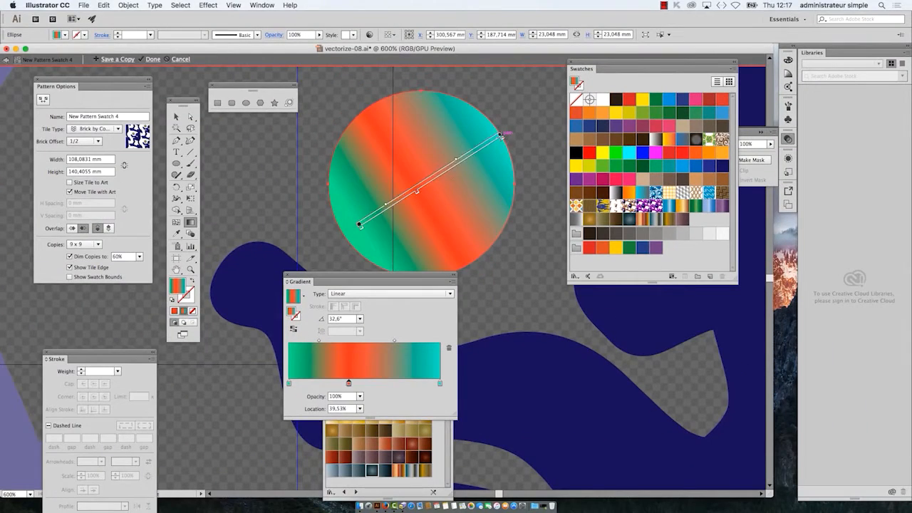
Step: Bring the panels together, save the circle's gradient fill as a new swatch, and move the Tools and Swatches panels off the circle
left_click_drag(434, 276, 689, 364)
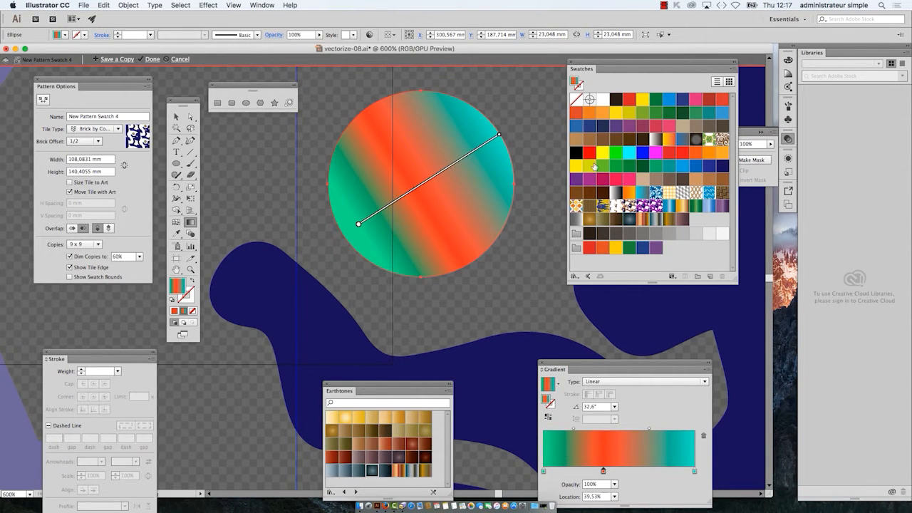
left_click_drag(603, 65, 541, 90)
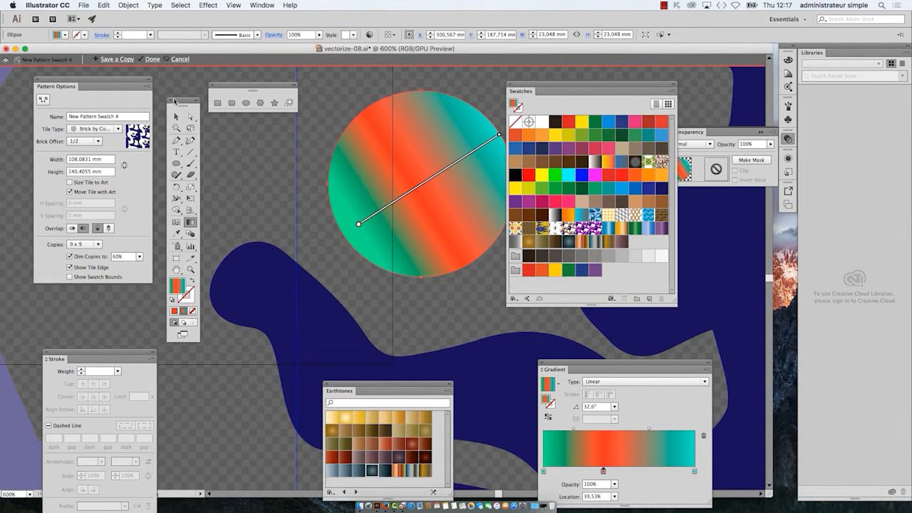
left_click_drag(175, 101, 469, 72)
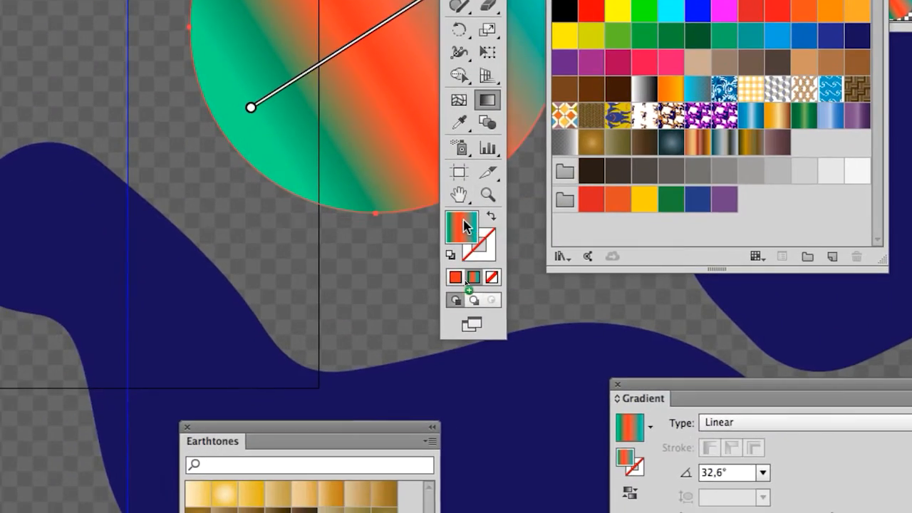
left_click_drag(464, 225, 795, 160)
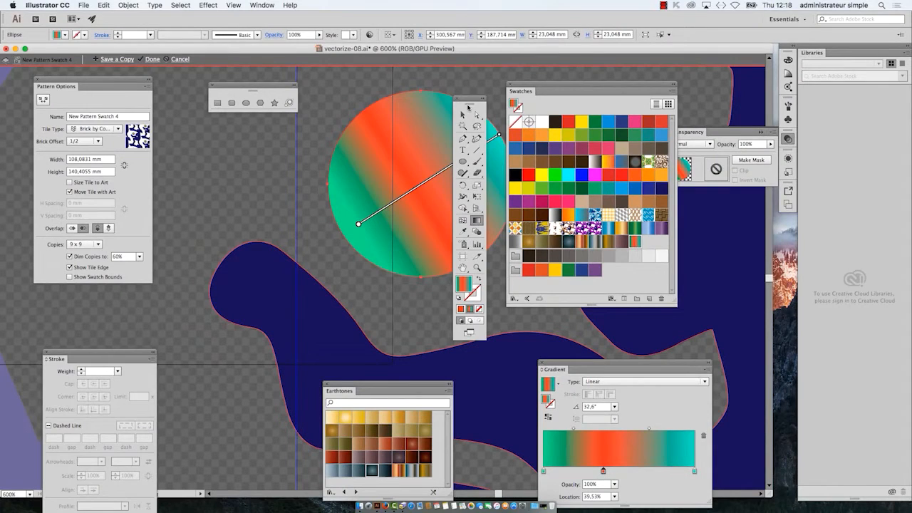
left_click_drag(444, 103, 247, 116)
left_click_drag(549, 84, 606, 88)
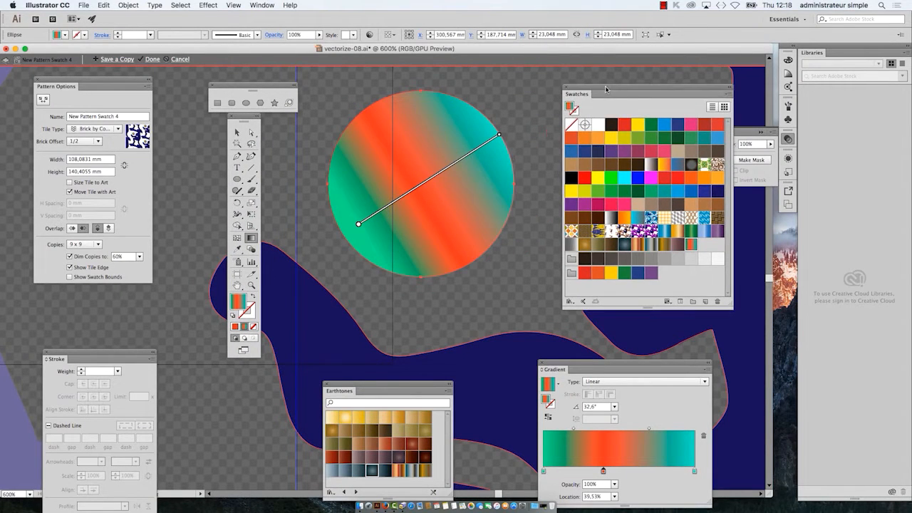
Step: Change the circle's gradient type to Radial and move the Gradient panel off the circle
key("super+plus")
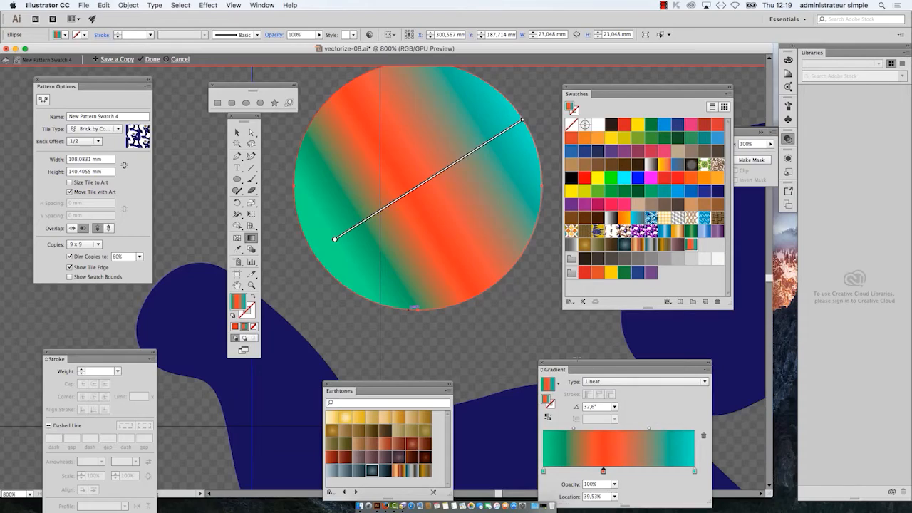
left_click_drag(577, 362, 513, 163)
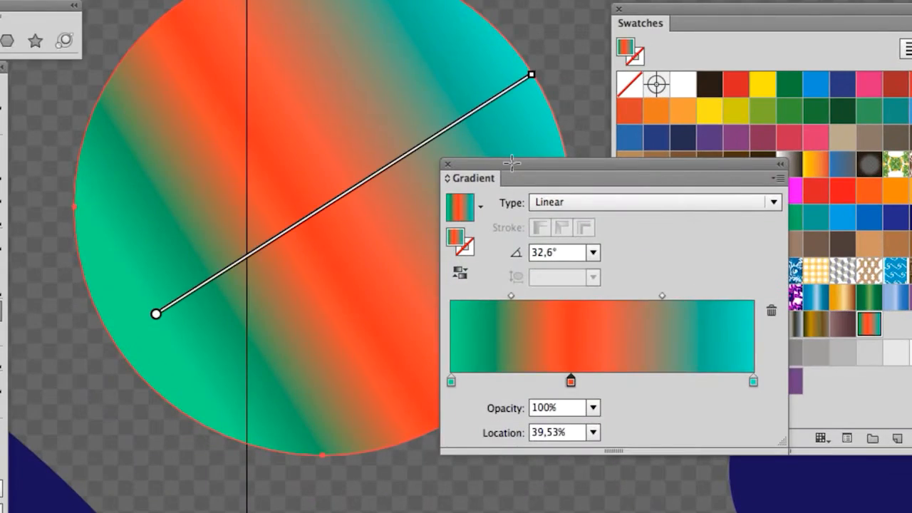
left_click(614, 203)
left_click(623, 251)
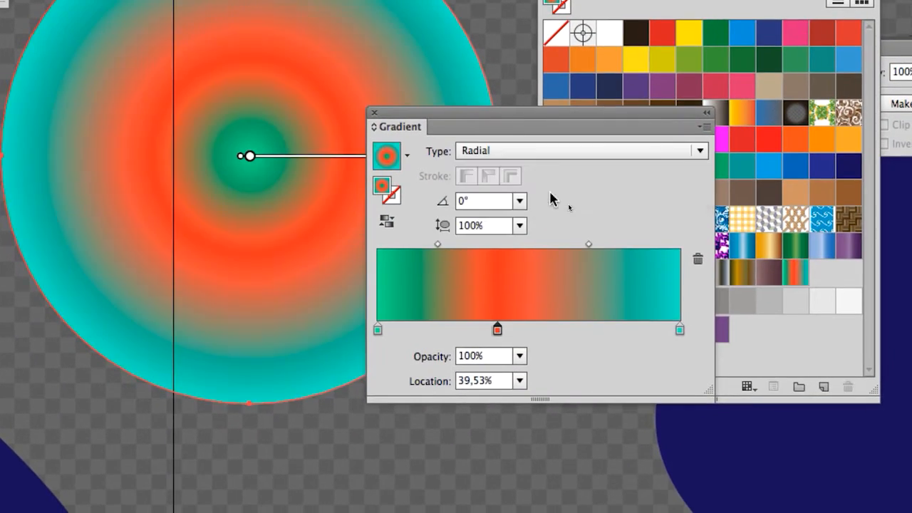
left_click_drag(496, 119, 565, 268)
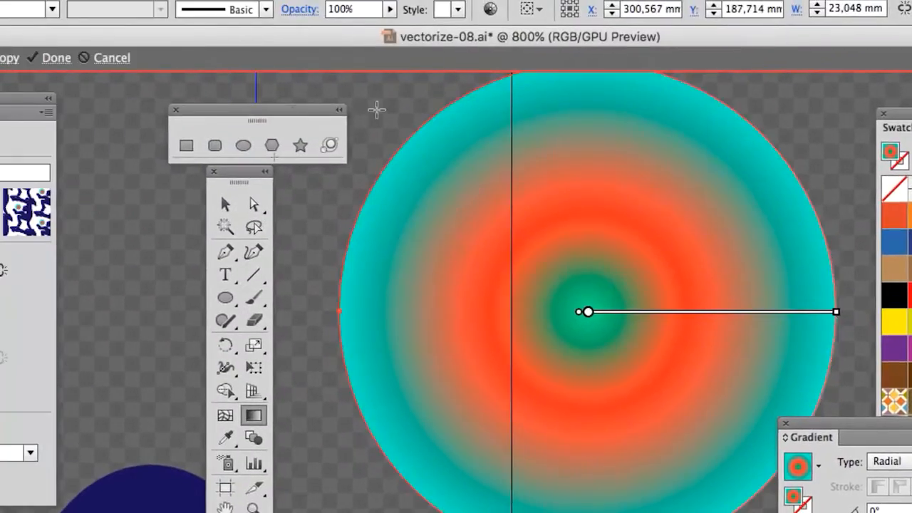
scroll(482, 397, "down", 1)
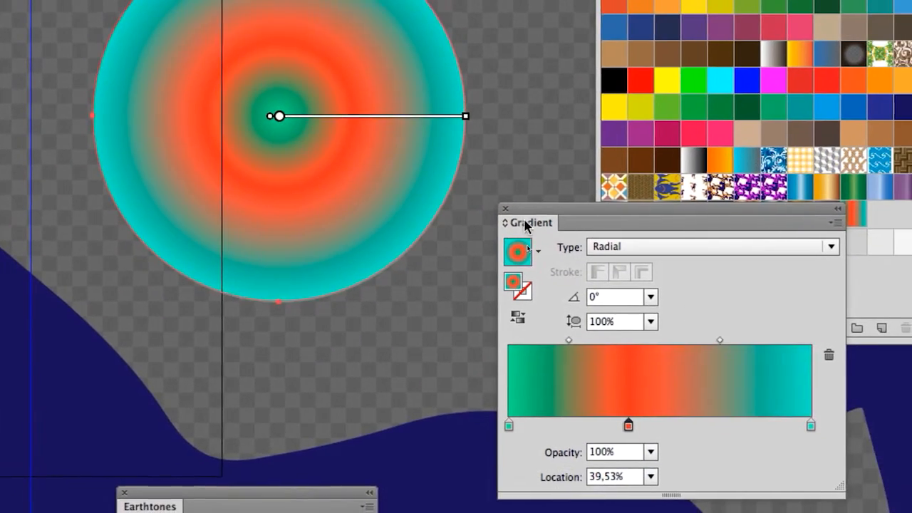
Step: Switch the circle's gradient to Linear and back to Radial to compare the two types
left_click_drag(568, 222, 611, 37)
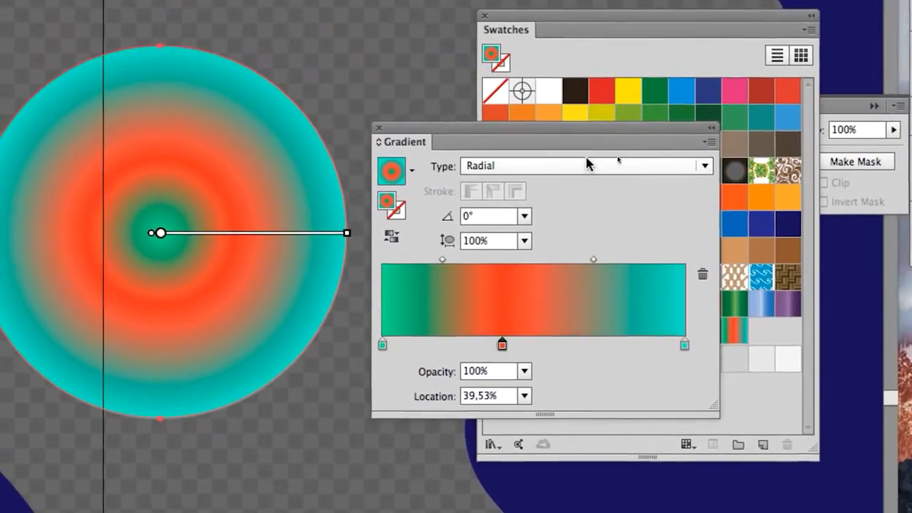
left_click(585, 165)
left_click(585, 182)
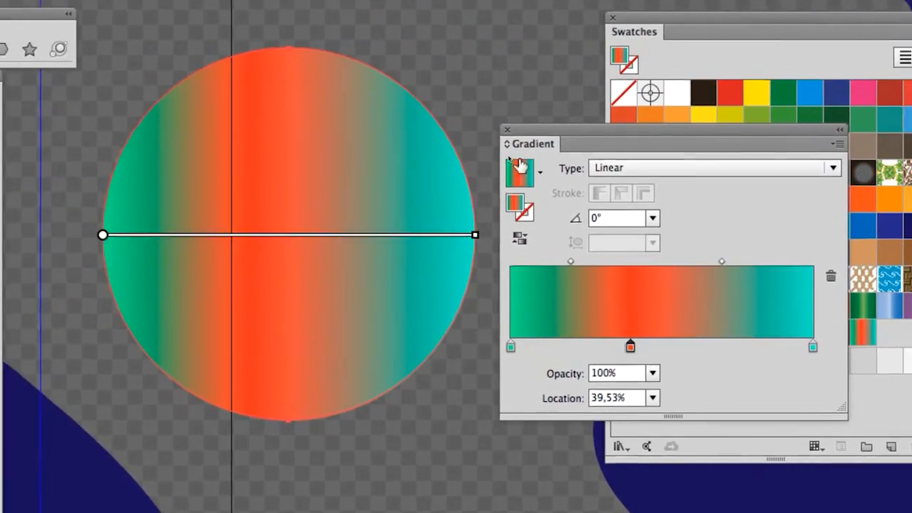
left_click(519, 165)
left_click(546, 202)
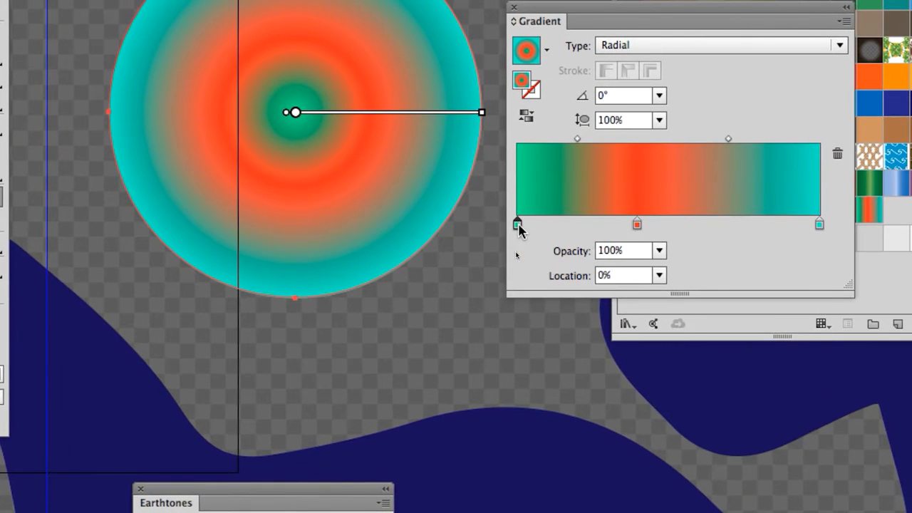
Step: Recolour the radial gradient's first stop dark blue (002897), and finally white
double_click(518, 226)
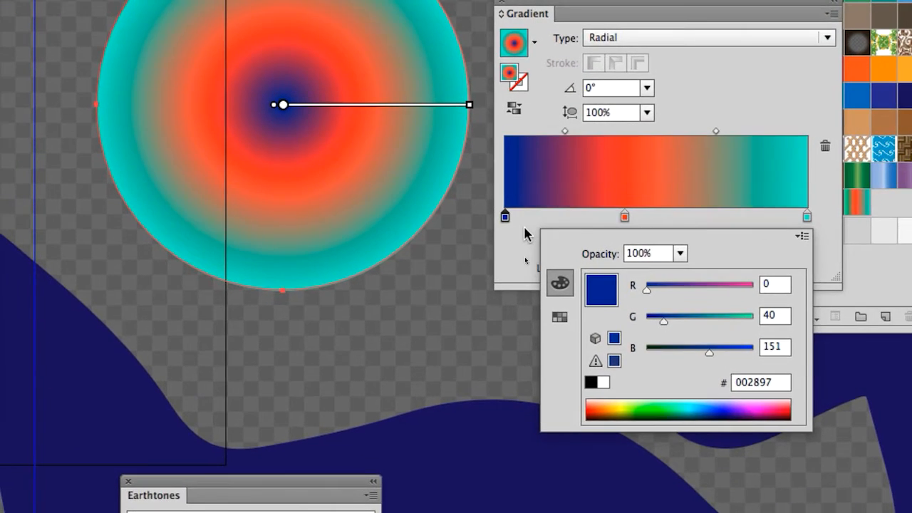
left_click(570, 285)
double_click(517, 226)
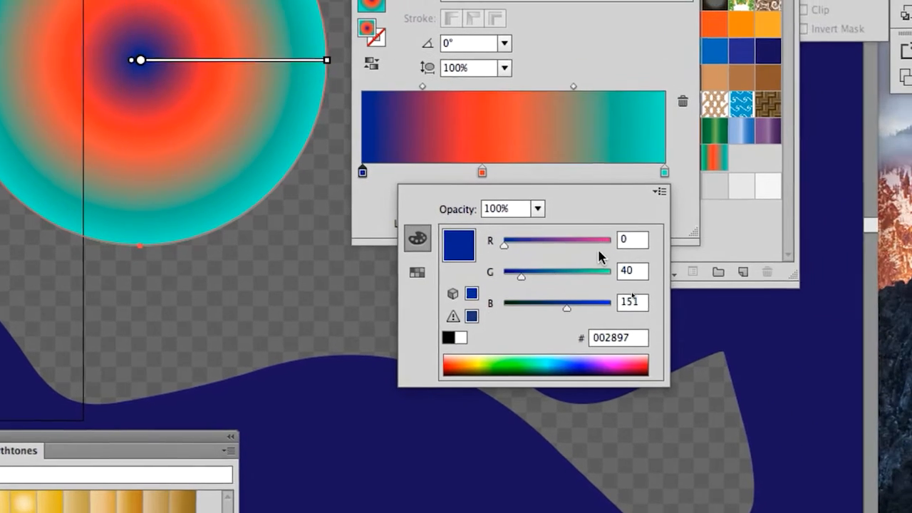
left_click_drag(757, 294, 764, 295)
left_click_drag(603, 263, 611, 292)
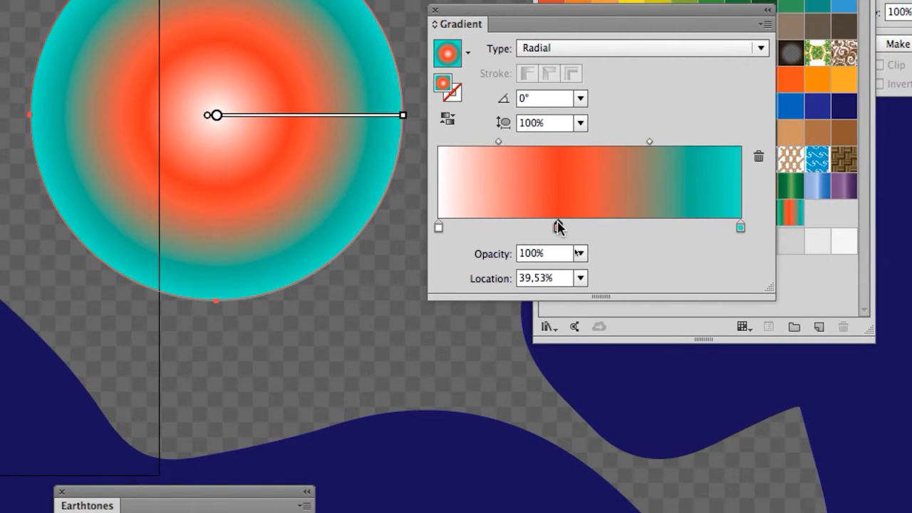
Step: Remove the orange-red middle stop and set the gradient's end stop to blue 271FCD
left_click_drag(559, 226, 597, 330)
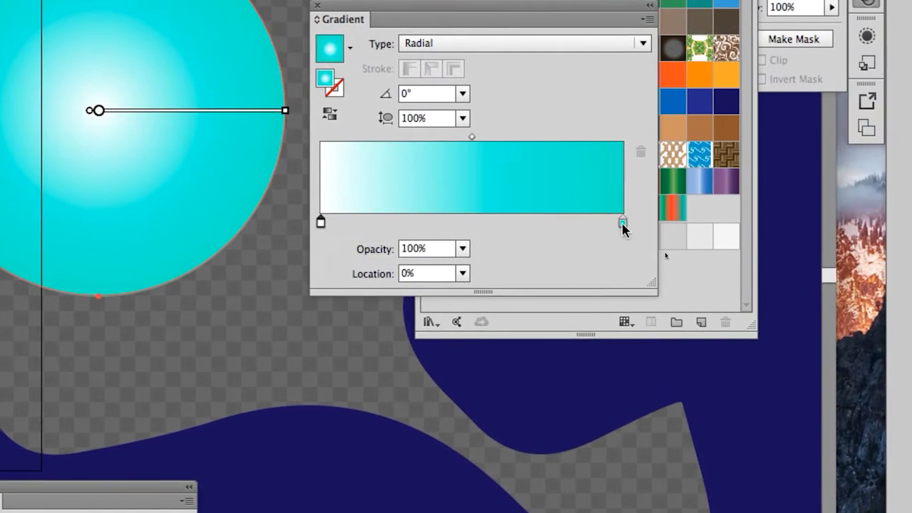
double_click(623, 224)
left_click_drag(520, 319, 481, 324)
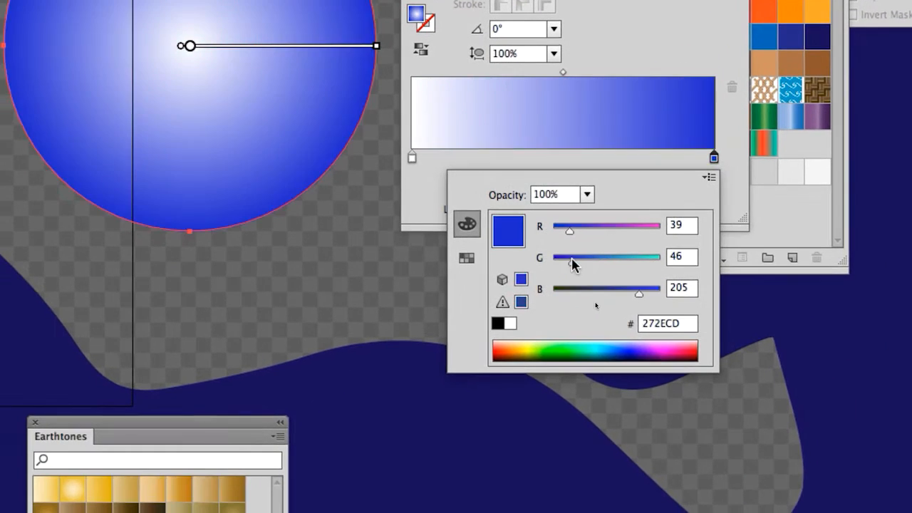
left_click_drag(572, 264, 568, 263)
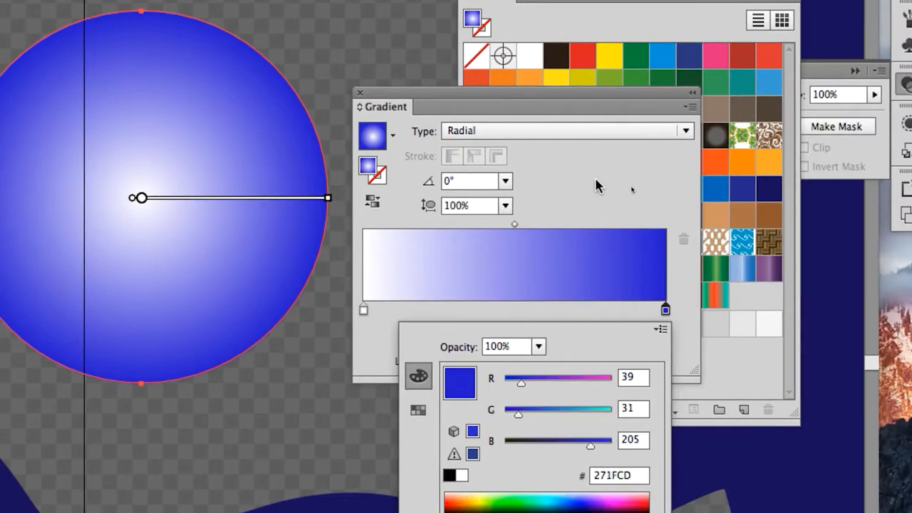
left_click(597, 179)
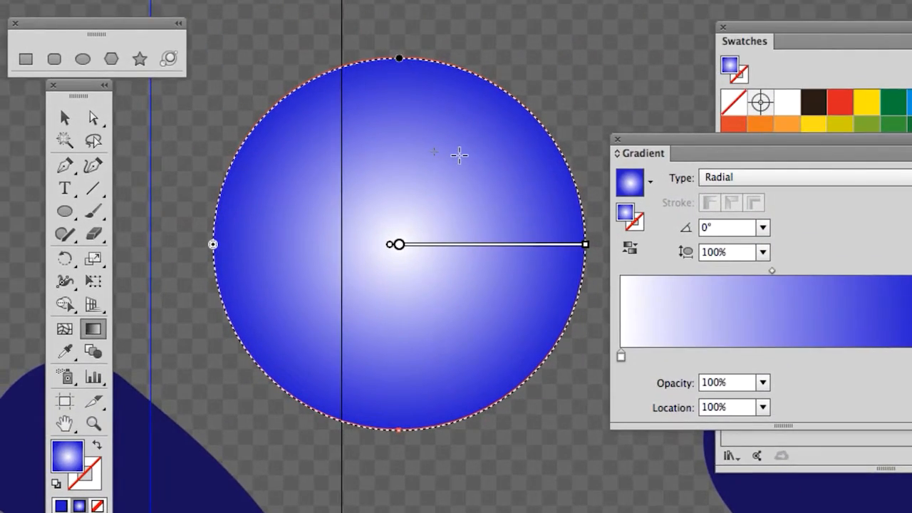
Step: Redraw the radial gradient off-centre towards the circle's upper right, trying -98.8° and ending at -60.3°, and switch to the Selection tool
left_click_drag(698, 39, 680, 134)
left_click_drag(452, 187, 451, 209)
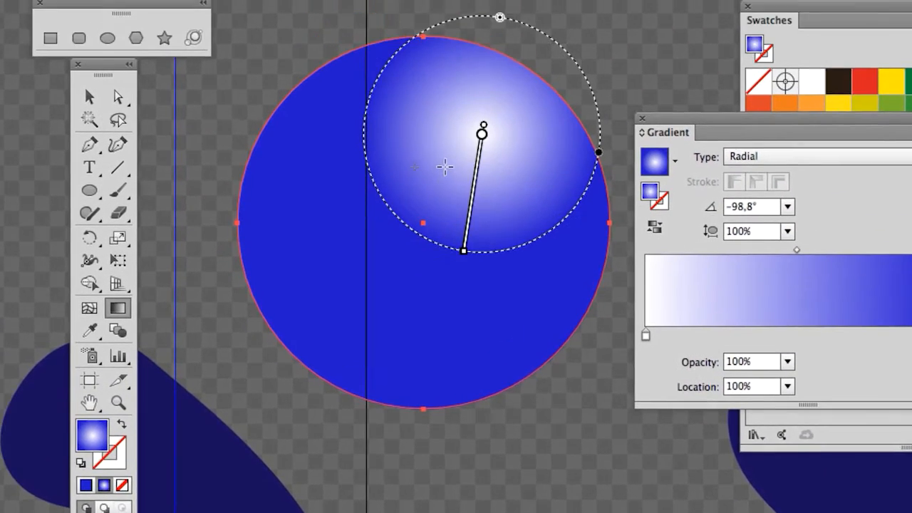
left_click_drag(433, 114, 427, 239)
left_click_drag(502, 73, 560, 177)
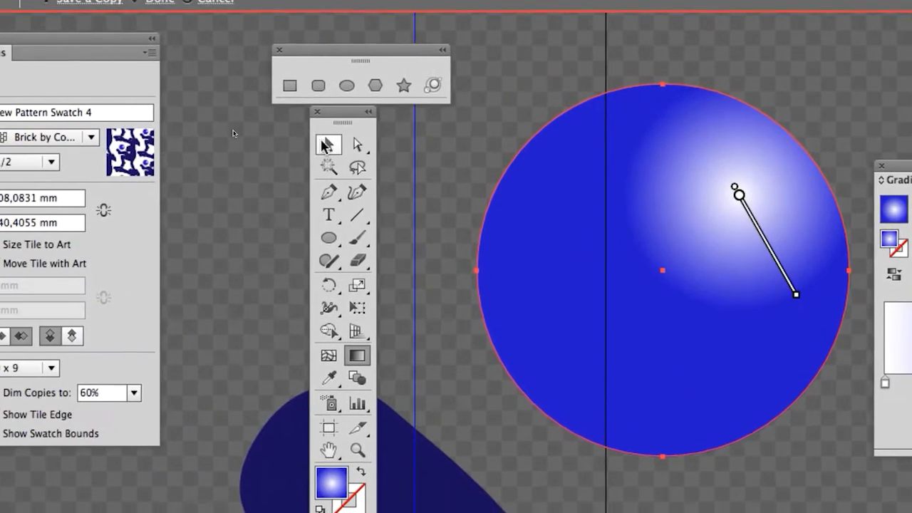
key("v")
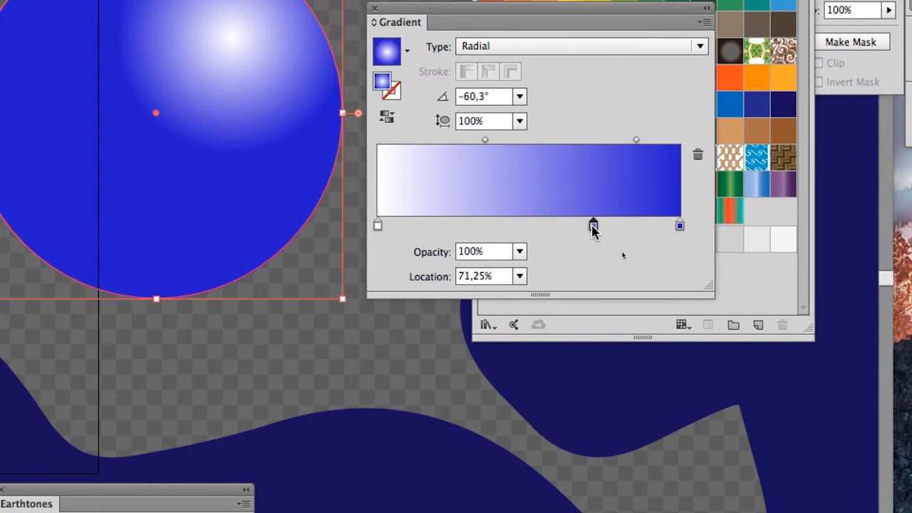
Step: Add a gradient stop at 71.25% and recolour it dark red (650D17), and finally near-black (210D17)
double_click(593, 227)
left_click(530, 328)
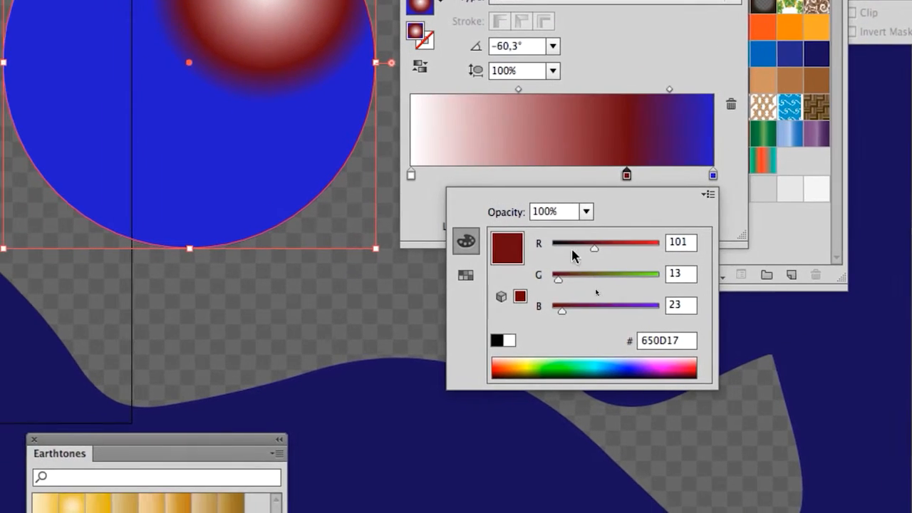
left_click(571, 247)
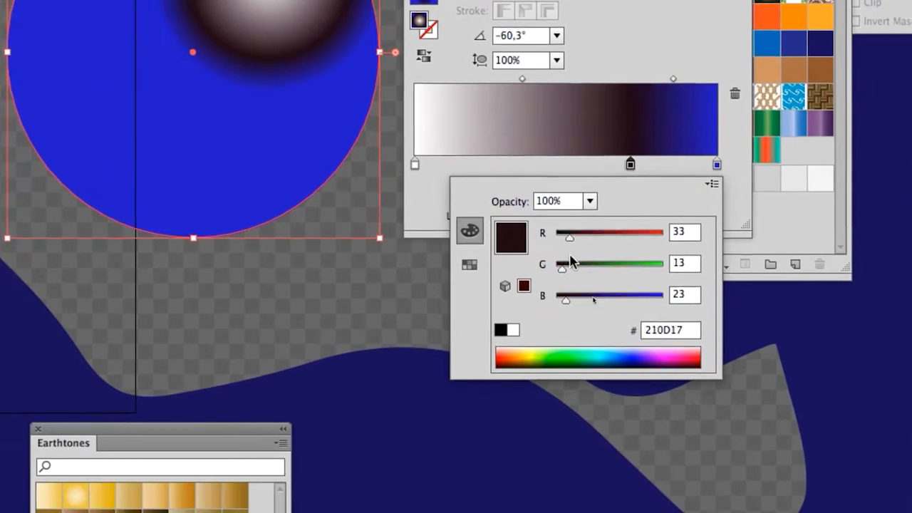
Step: Recolour the gradient's middle stop bright red (A80D17), dark red (690D17), and finally grey 646464
left_click_drag(534, 299, 591, 300)
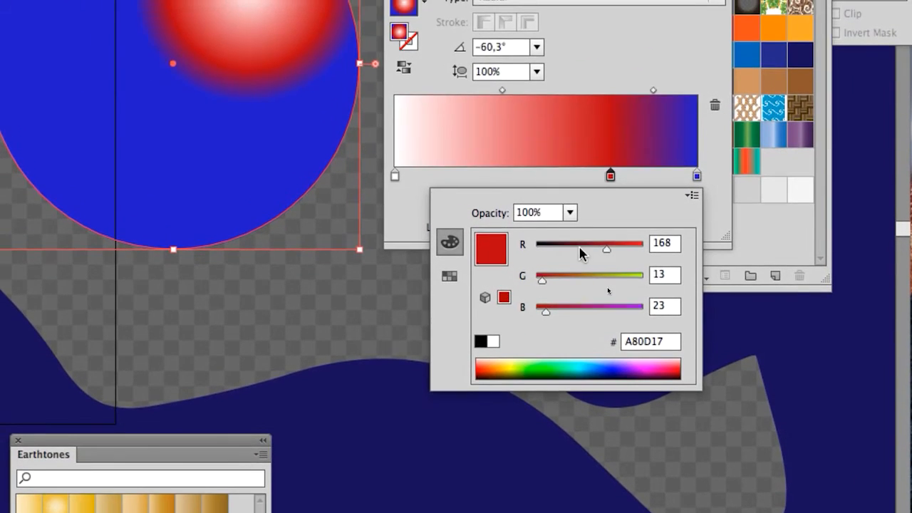
left_click(581, 246)
left_click(673, 243)
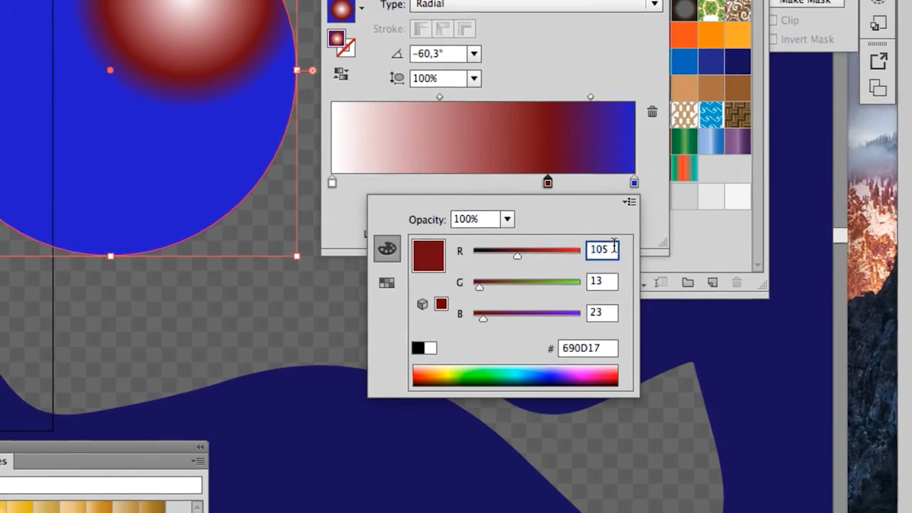
double_click(613, 246)
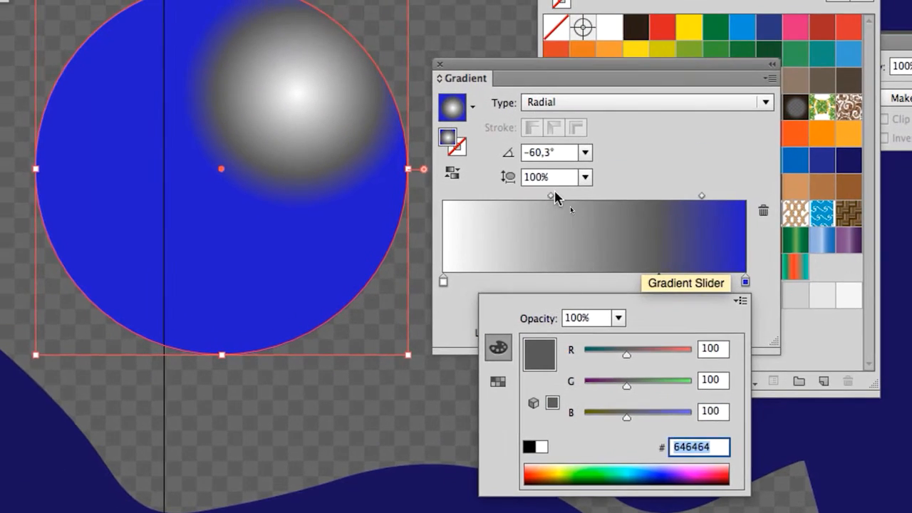
Step: Shift the gradient's first midpoint closer to the white stop and slide the grey stop along the ramp, ending at 85.91%
left_click(442, 92)
left_click_drag(554, 194, 513, 196)
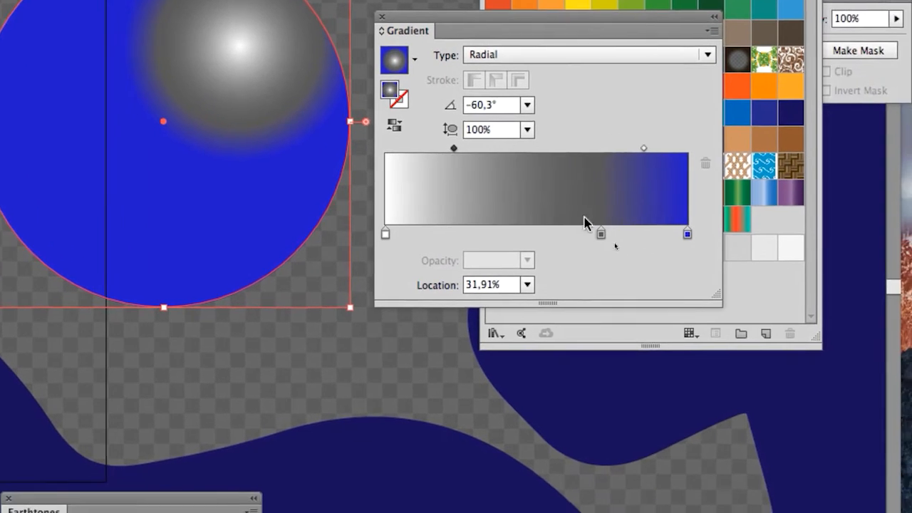
left_click_drag(689, 278, 605, 277)
left_click_drag(563, 227, 590, 227)
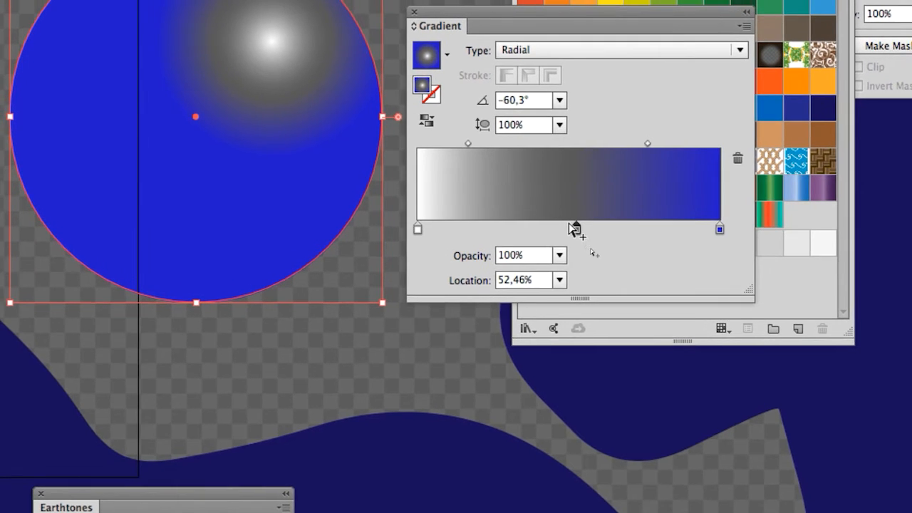
left_click_drag(572, 227, 608, 228)
left_click(630, 227)
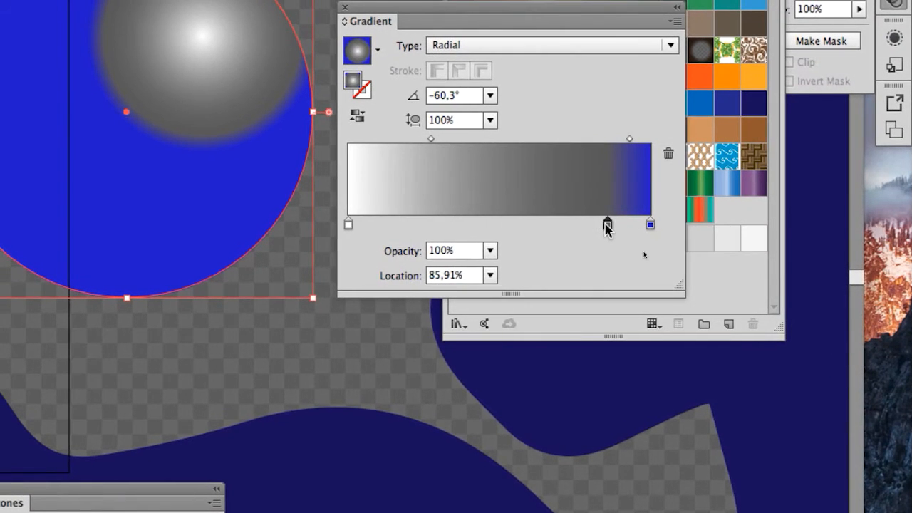
Step: Recolour the grey stop light blue (6464DD) and remove it from the gradient, leaving only the white and blue stops
double_click(608, 226)
left_click_drag(532, 355, 582, 355)
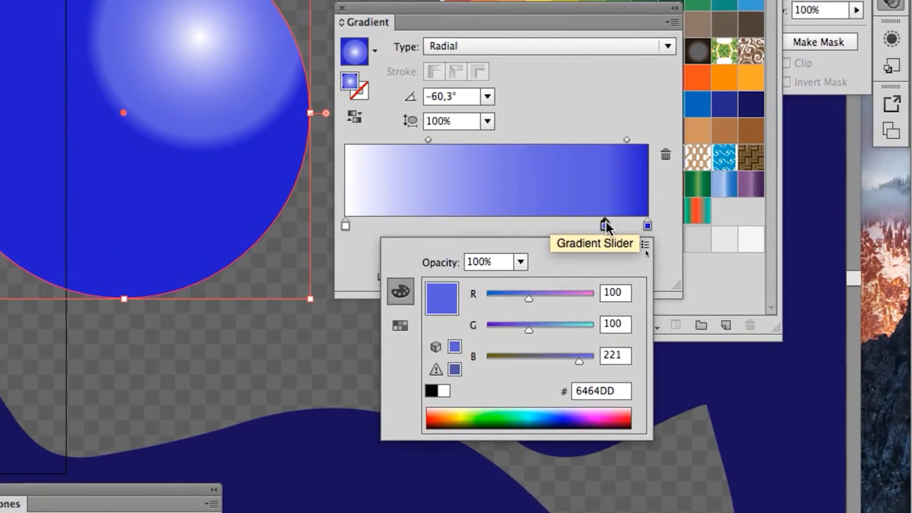
left_click_drag(645, 234, 653, 273)
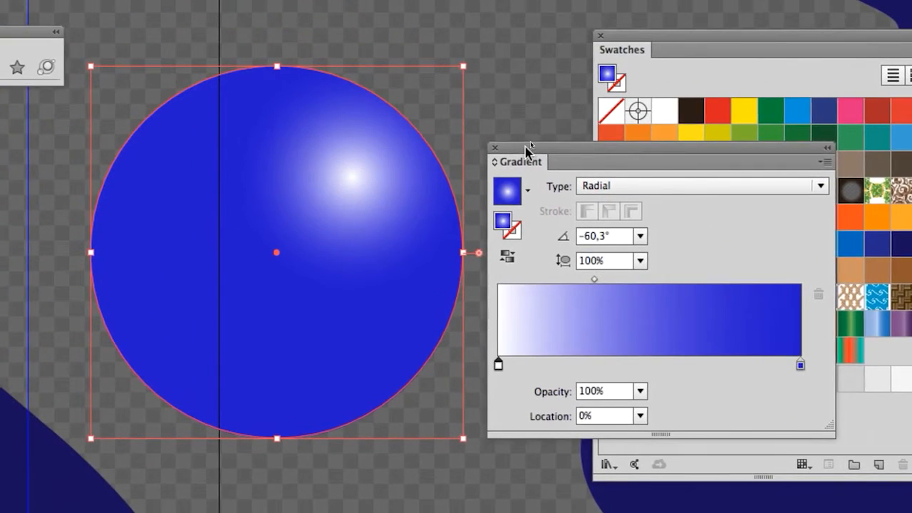
Step: Exit pattern editing mode and clear the Gradient and Tools panels away from the hexagon
left_click_drag(528, 149, 574, 150)
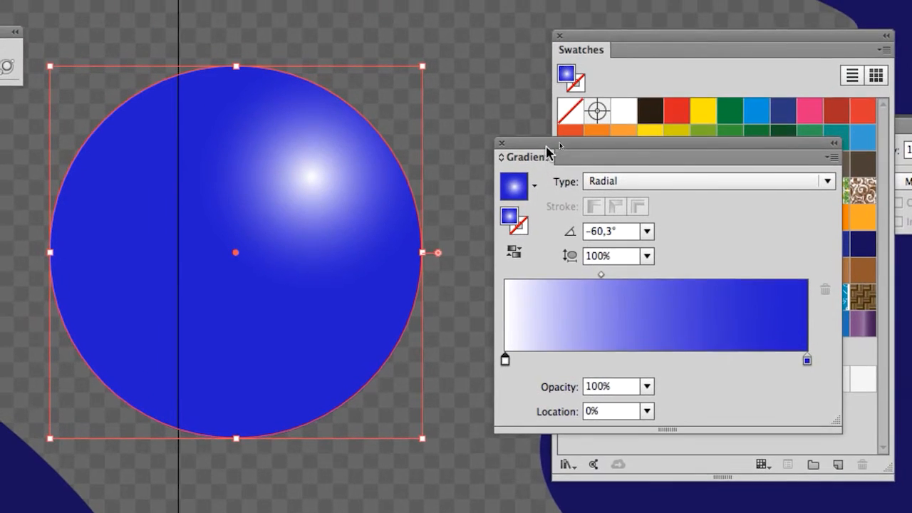
left_click_drag(548, 152, 523, 120)
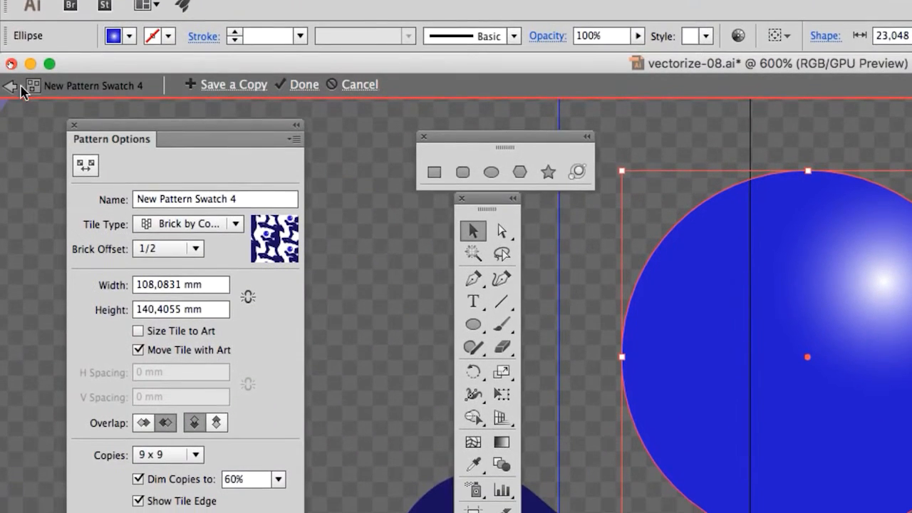
left_click(11, 85)
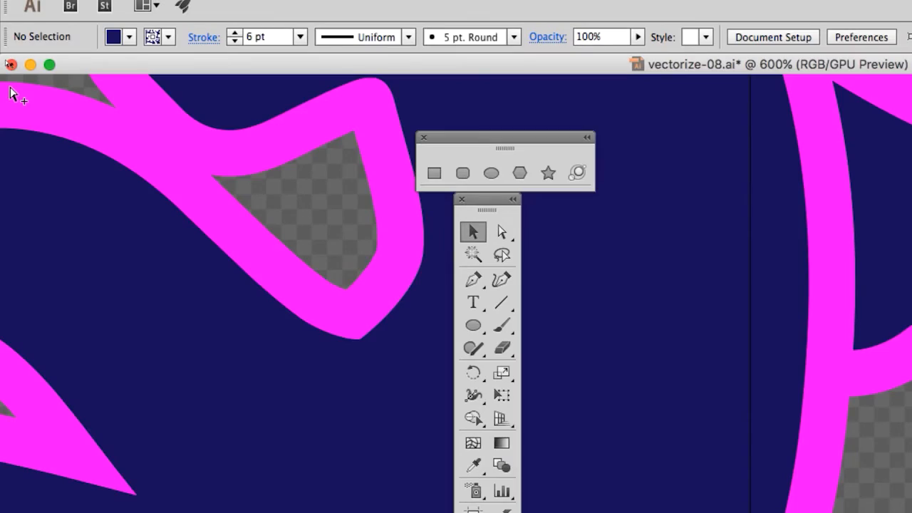
scroll(362, 253, "down", 6)
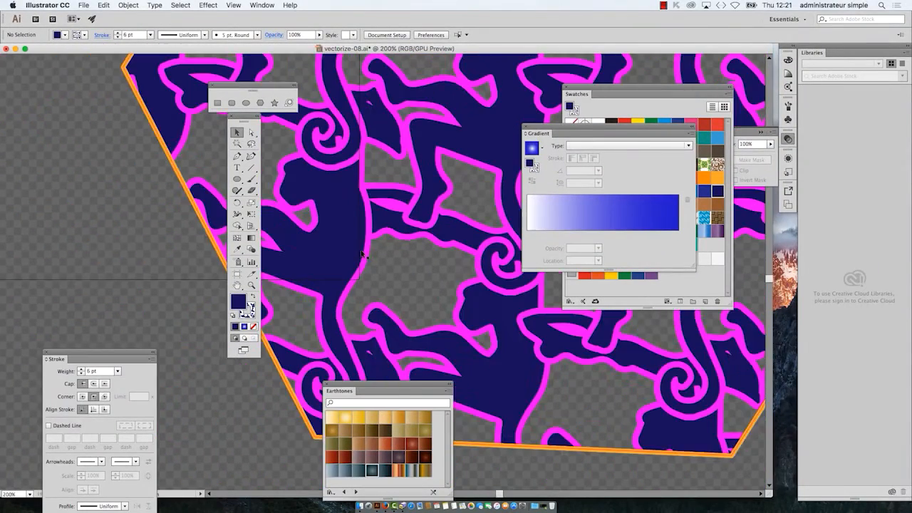
left_click_drag(400, 187, 283, 249)
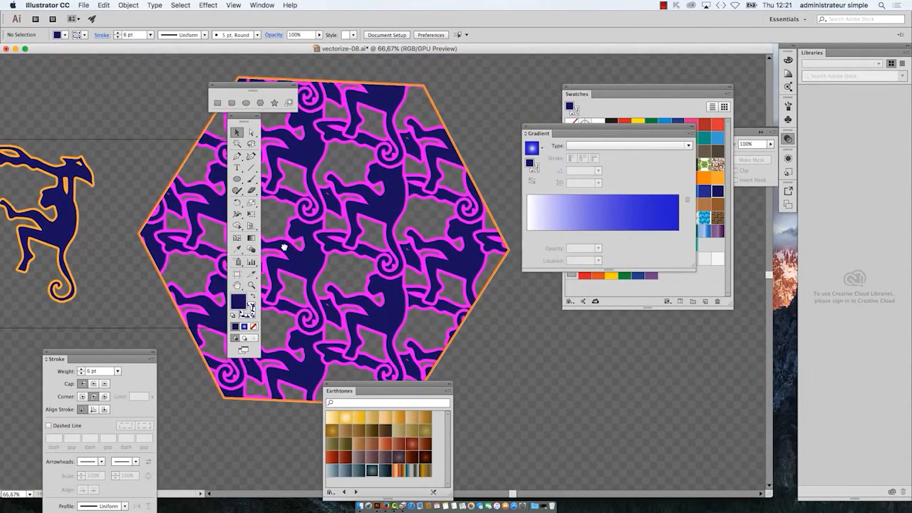
left_click(526, 129)
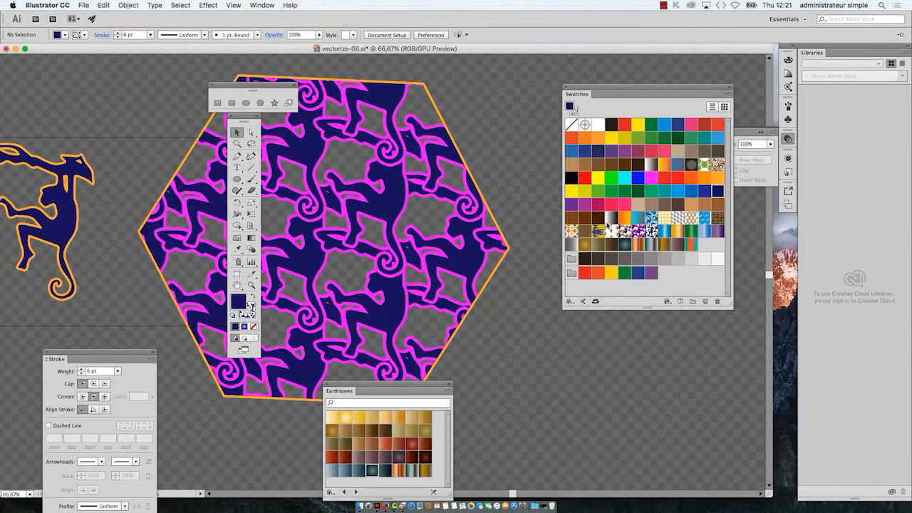
left_click_drag(244, 118, 113, 88)
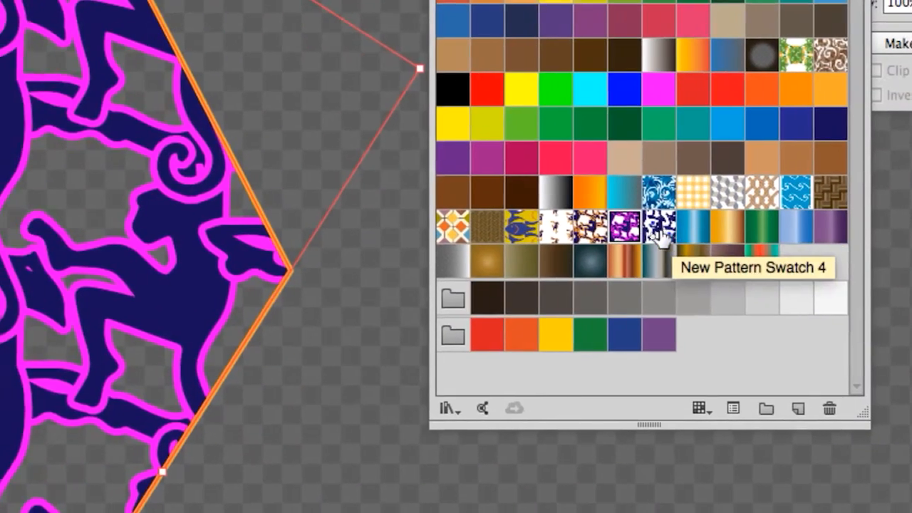
Step: Fill the hexagon with New Pattern Swatch 4 and duplicate that swatch in the Swatches panel
left_click(658, 231)
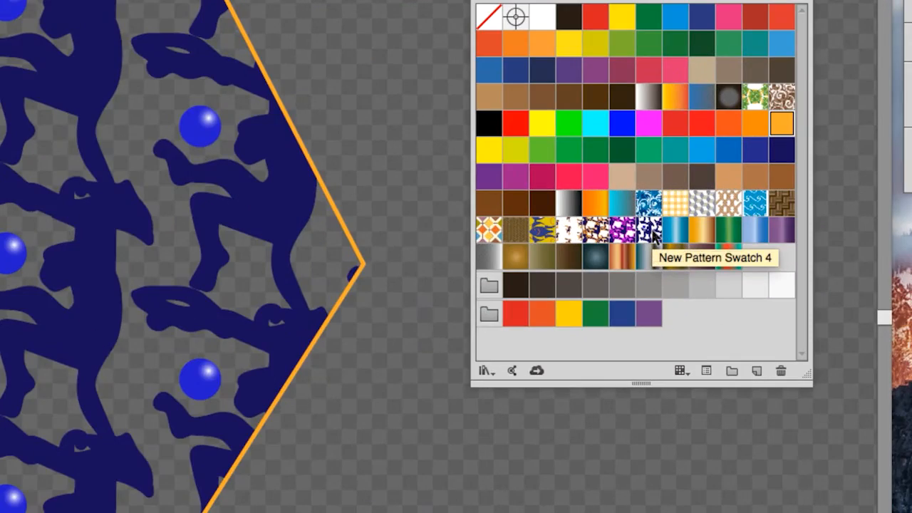
left_click_drag(654, 236, 755, 359)
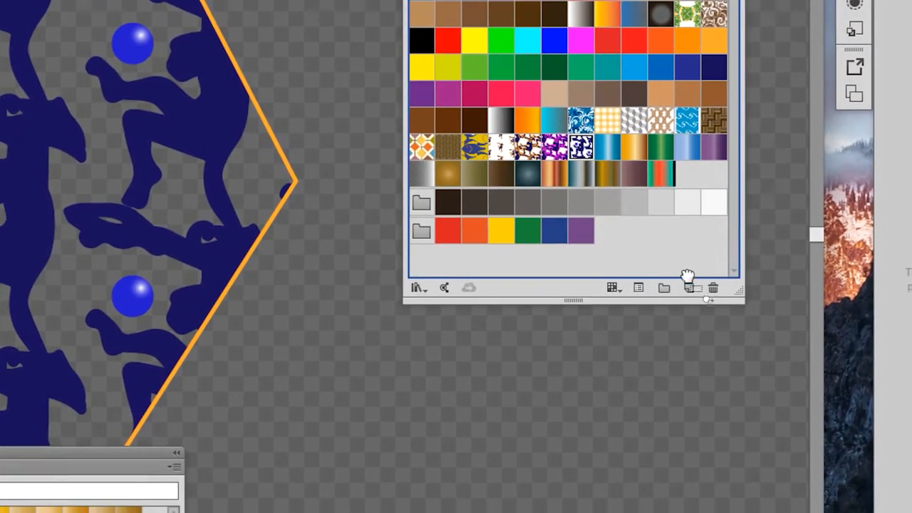
left_click_drag(688, 276, 689, 284)
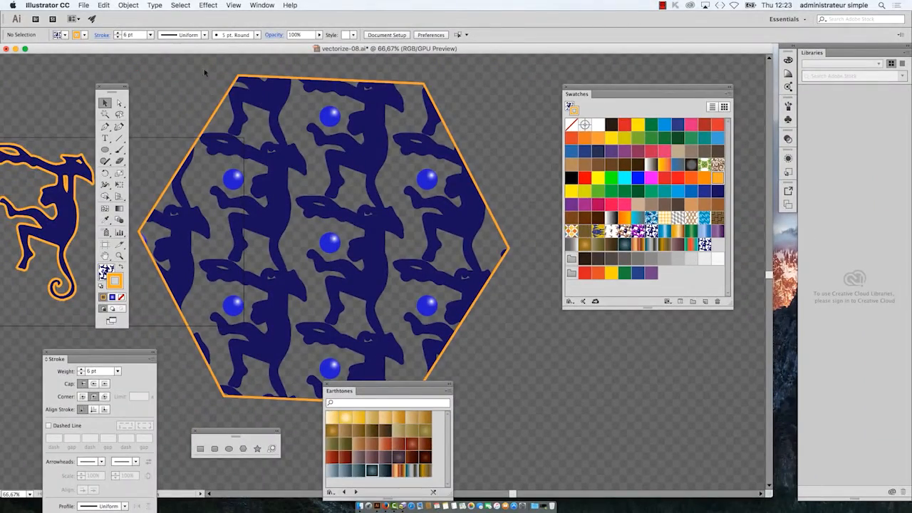
Step: Save the document as vectorize-09.ai in the B1K1 AI start folder, accepting the Illustrator options
left_click(84, 5)
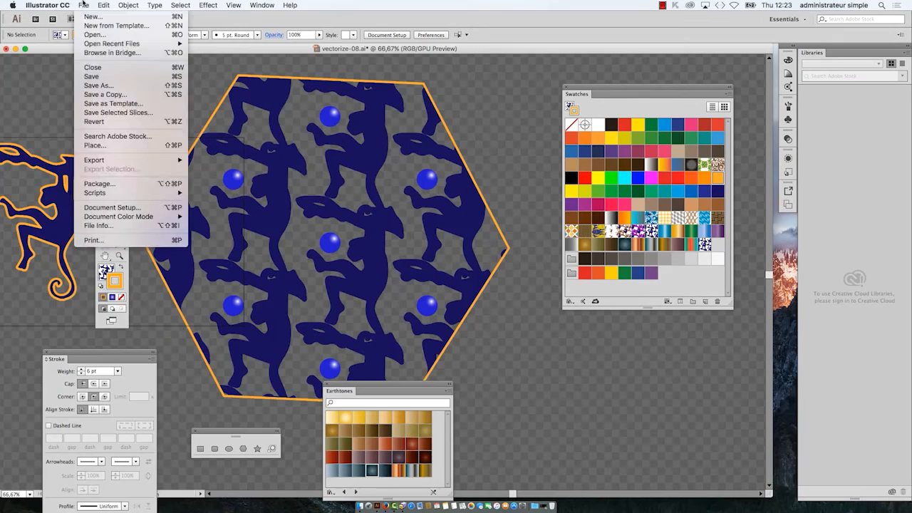
left_click(100, 85)
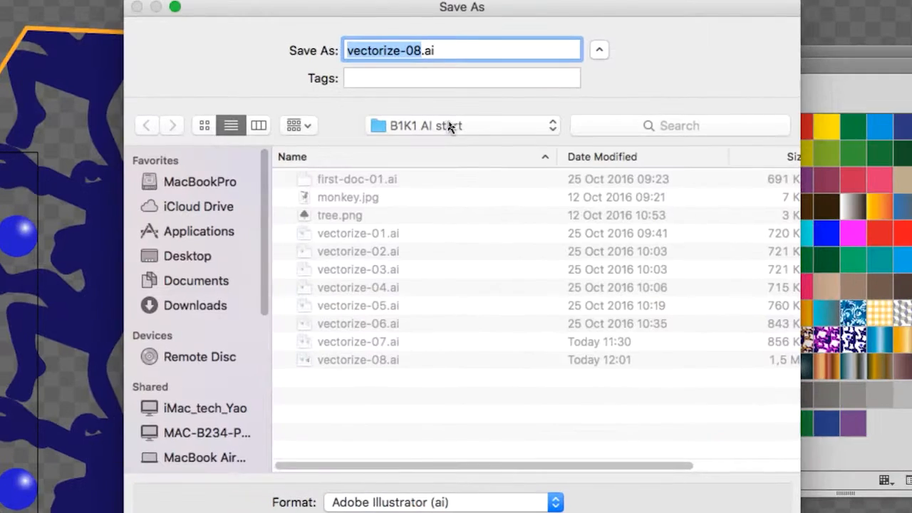
key("Right")
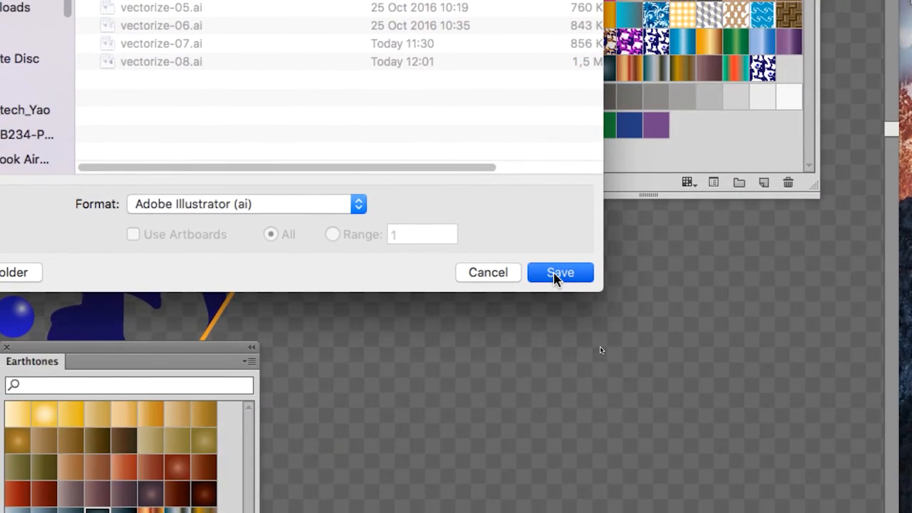
left_click(555, 276)
left_click(525, 309)
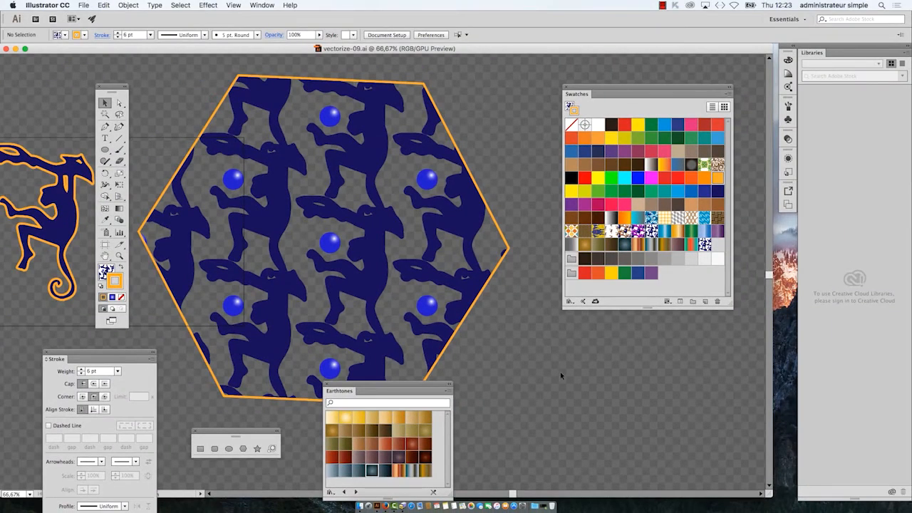
Step: Move the Earthtones panel off the hexagon and place New Pattern Swatch 5 directly after New Pattern Swatch 4
left_click_drag(428, 385, 678, 382)
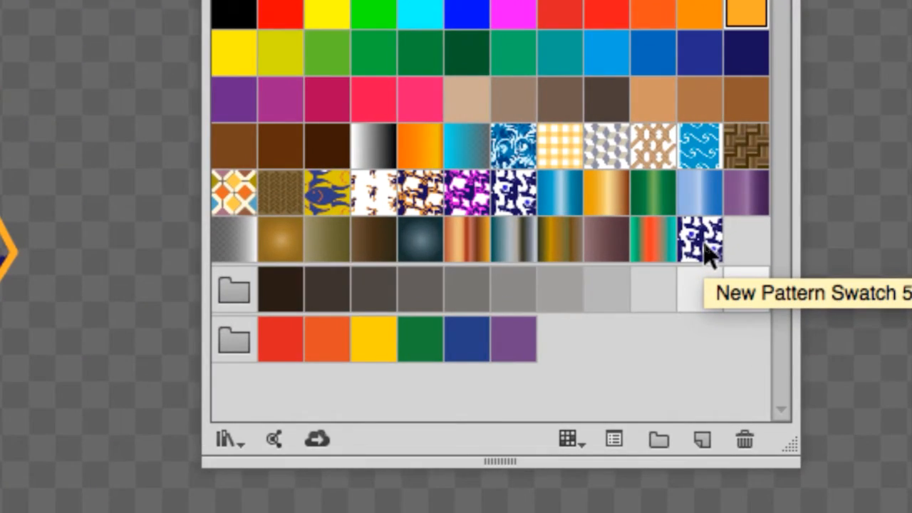
left_click_drag(709, 253, 539, 207)
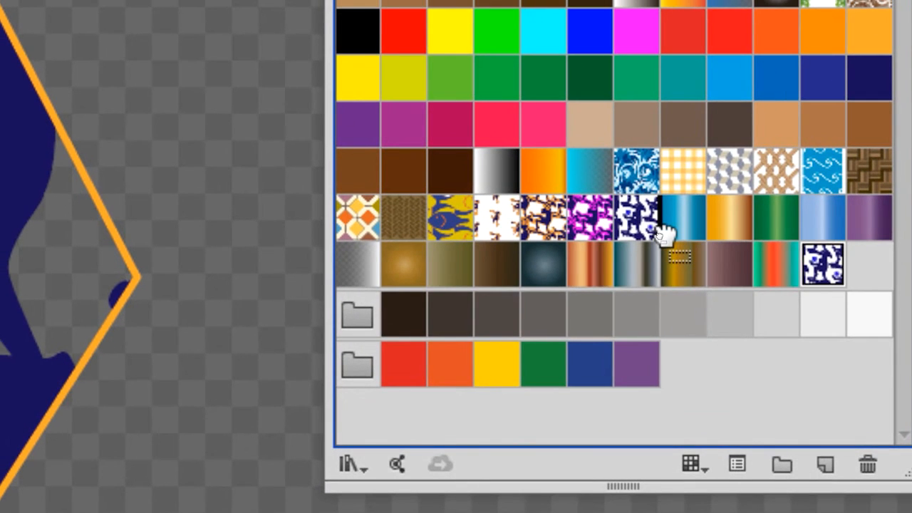
left_click_drag(662, 229, 667, 232)
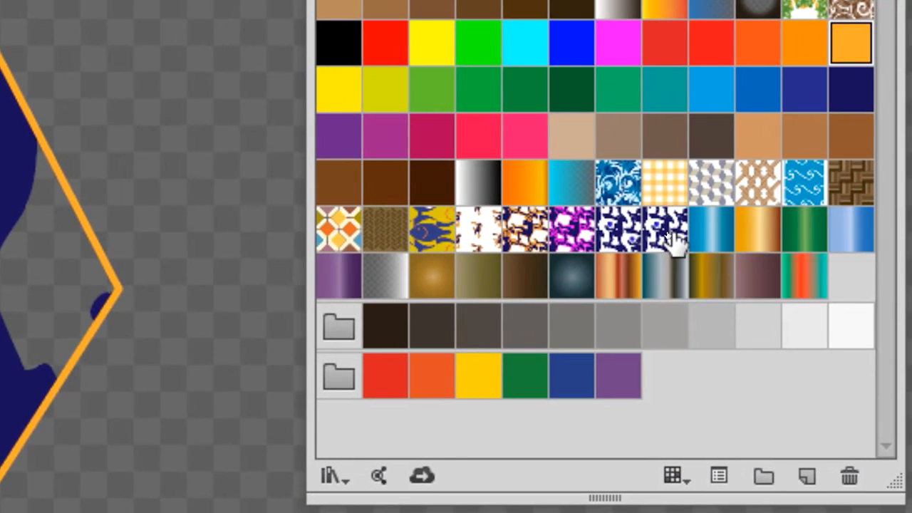
Step: Open New Pattern Swatch 5 for editing and rearrange the Pattern Options and shape tools panels around the monkey
left_click(671, 238)
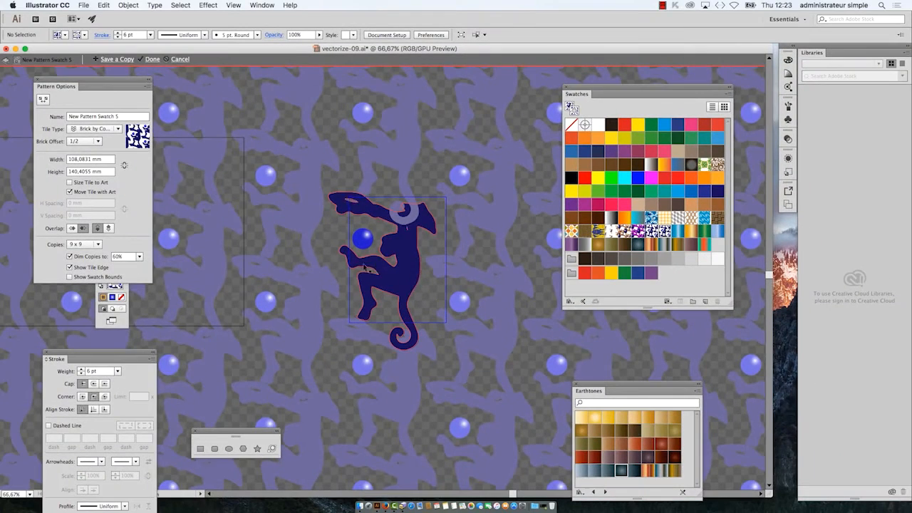
scroll(380, 273, "up", 3)
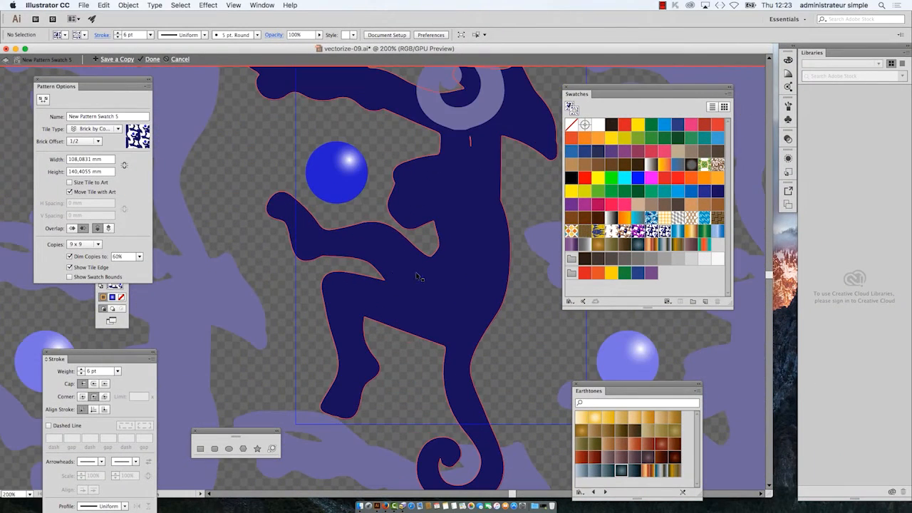
scroll(467, 269, "down", 1)
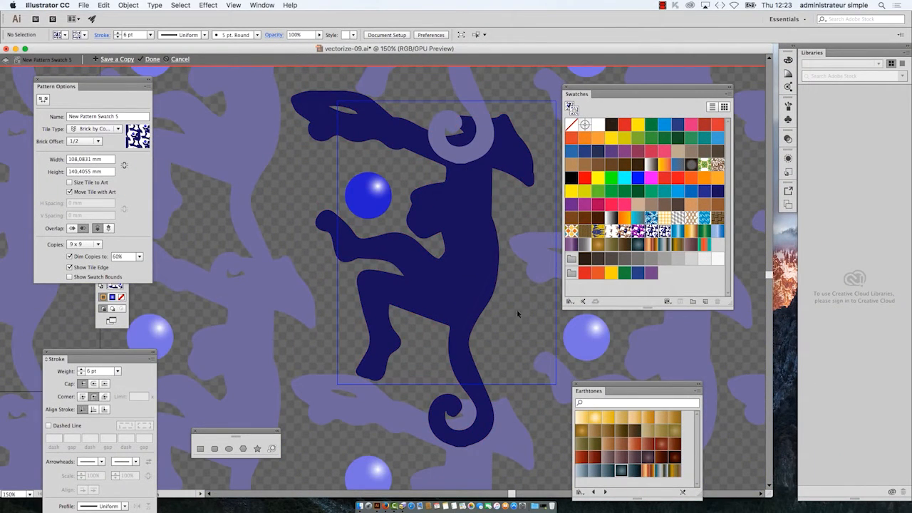
scroll(435, 308, "right", 5)
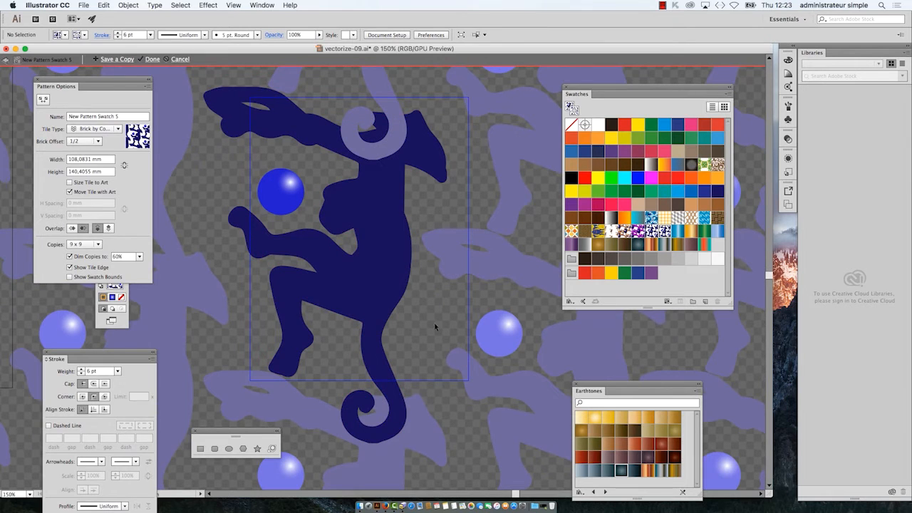
left_click_drag(409, 295, 438, 317)
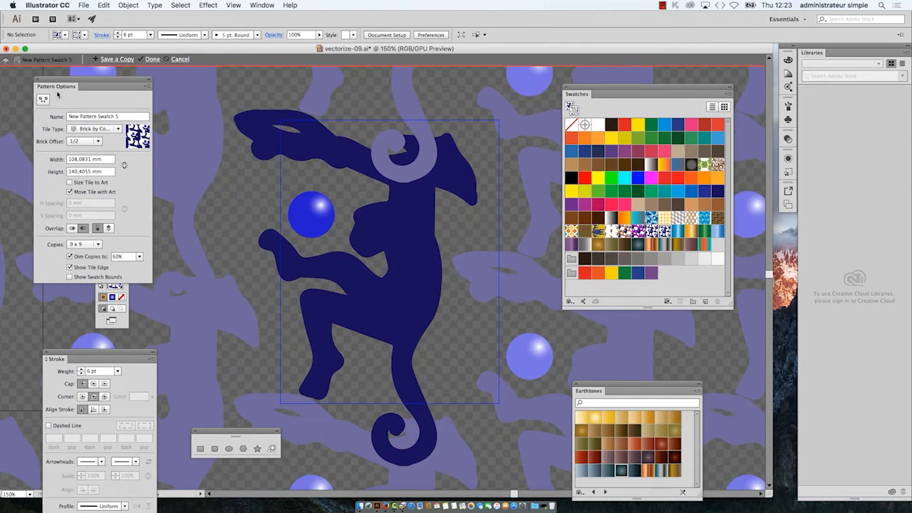
mouse_move(61, 82)
left_mouse_down()
mouse_move(224, 220)
mouse_move(184, 359)
left_mouse_up()
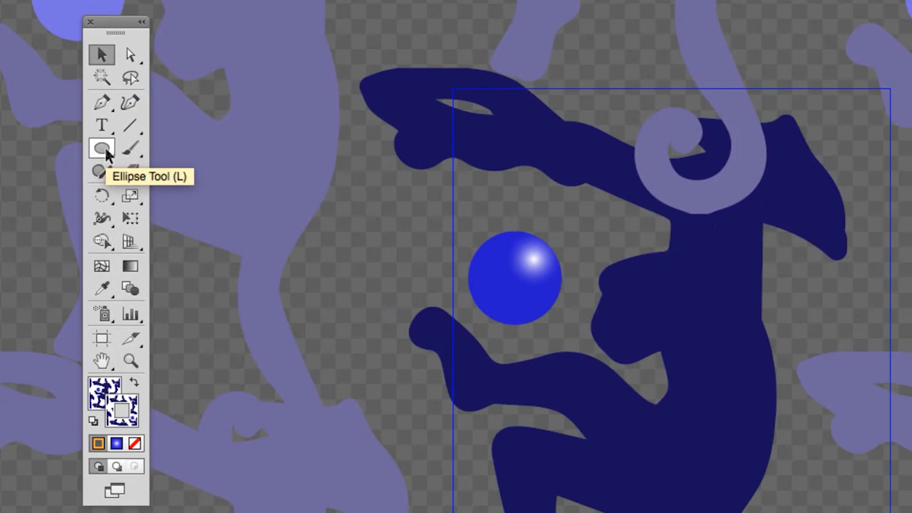
left_click_drag(107, 151, 202, 172)
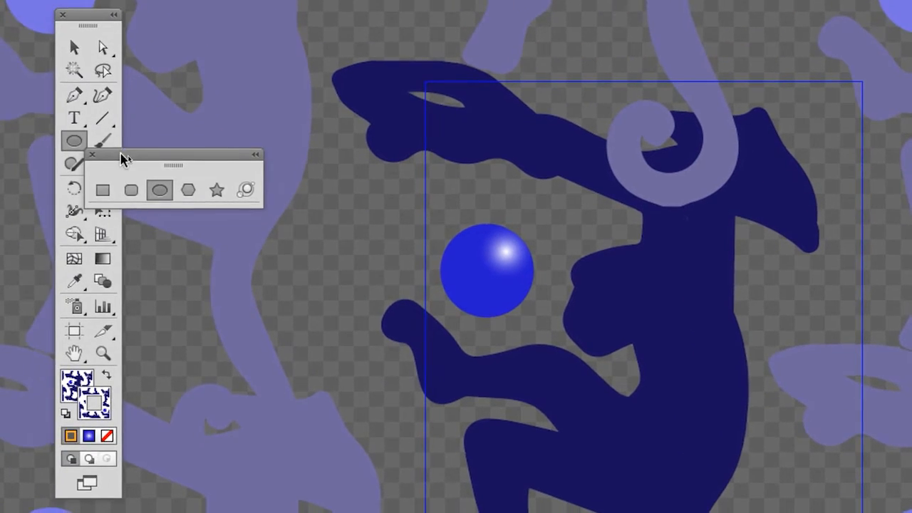
left_click_drag(121, 159, 225, 110)
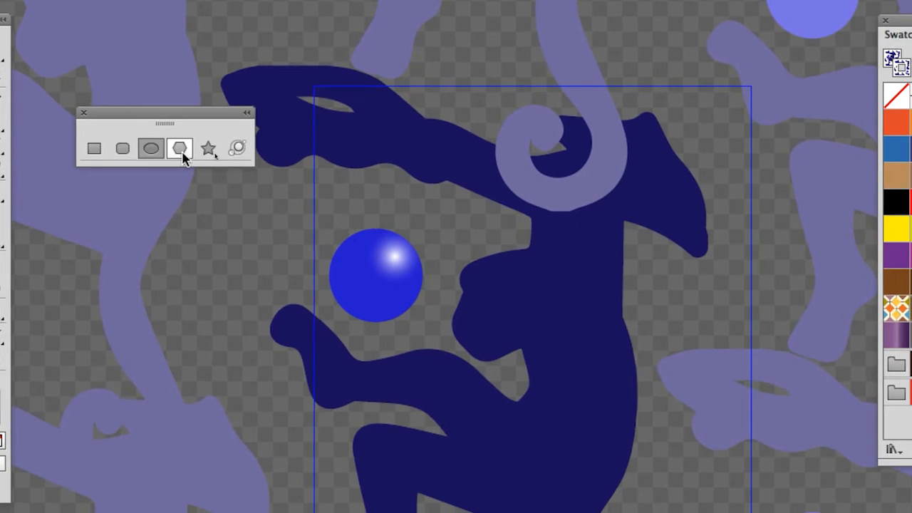
Step: Create a four-pointed star beside the blue sphere with Radius 1 of 10 mm and Radius 2 of 20 mm
left_click(320, 143)
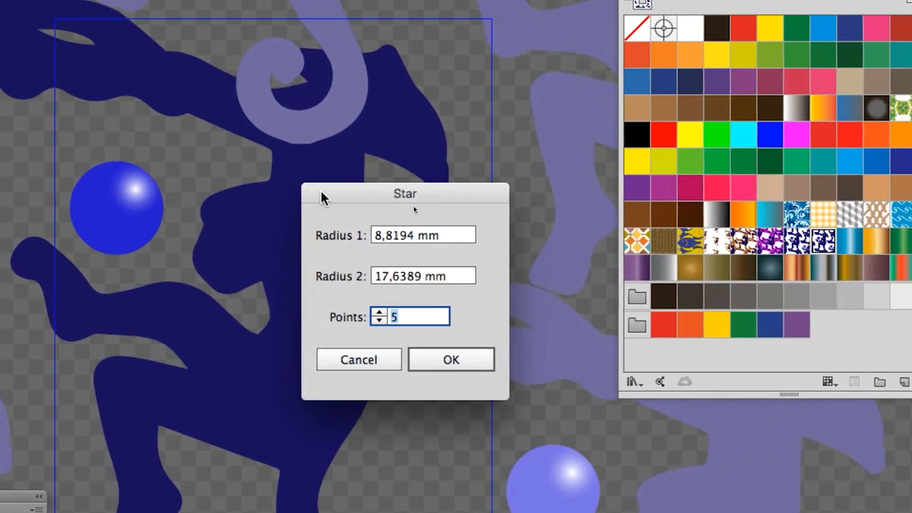
left_click_drag(536, 178, 313, 127)
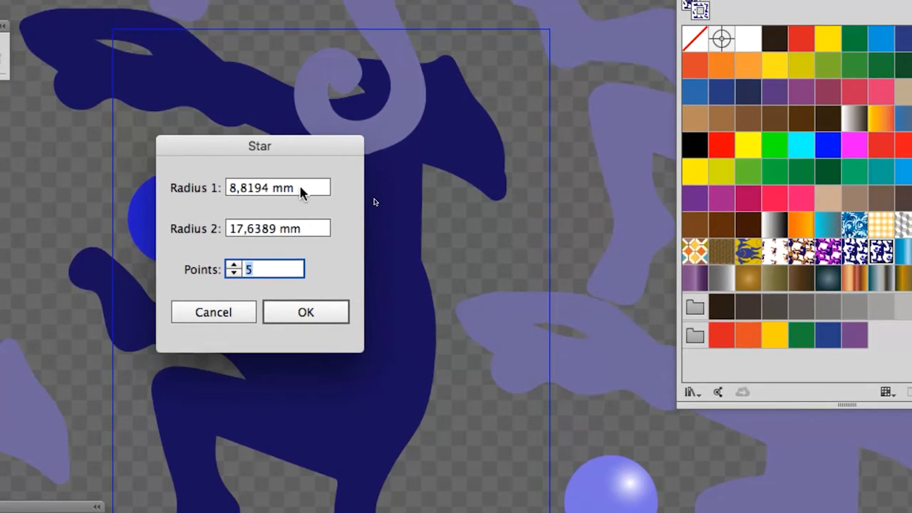
left_click(293, 188)
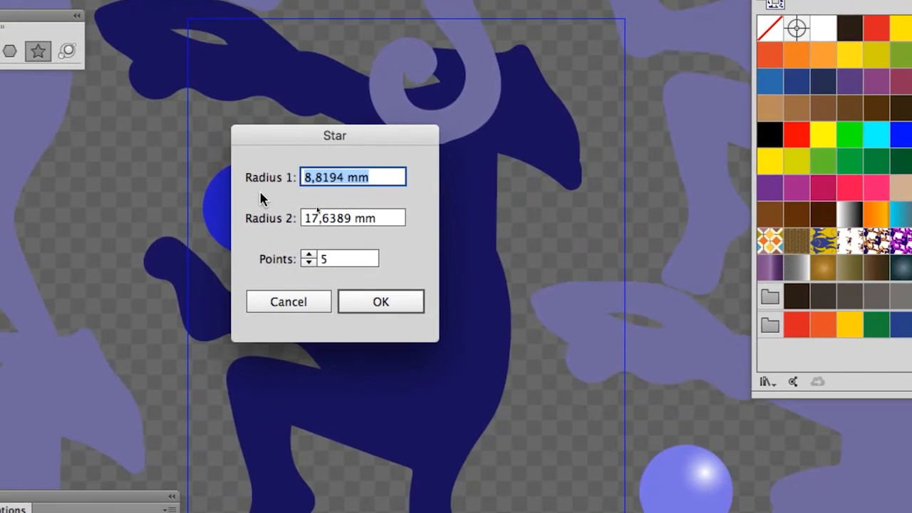
type("10")
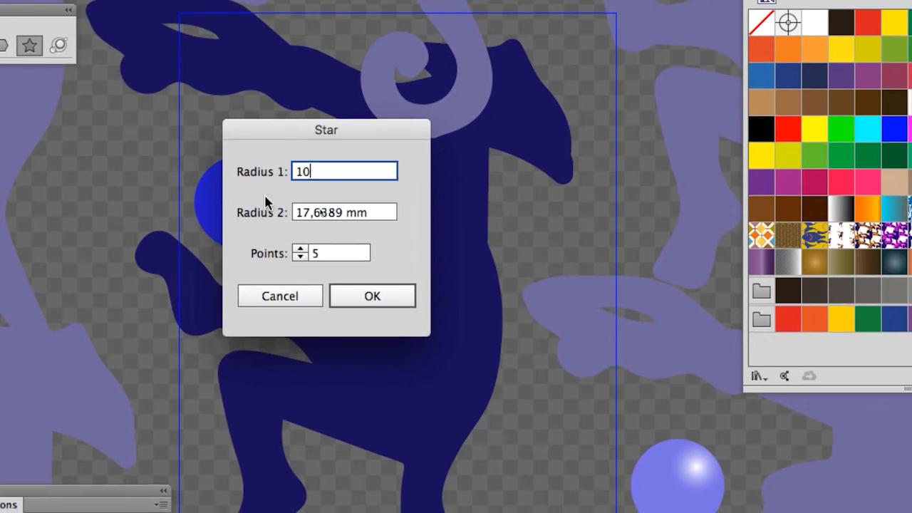
key("Tab")
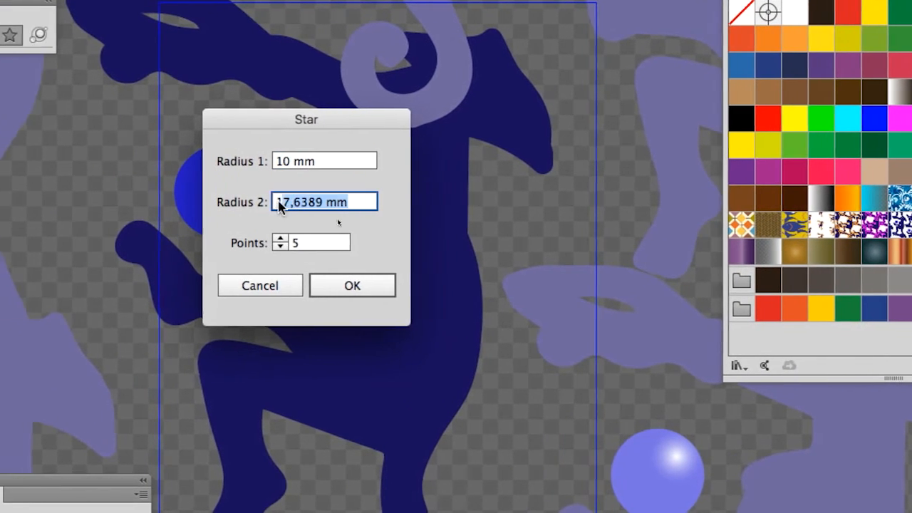
left_click_drag(291, 189, 239, 185)
left_click_drag(328, 229, 224, 232)
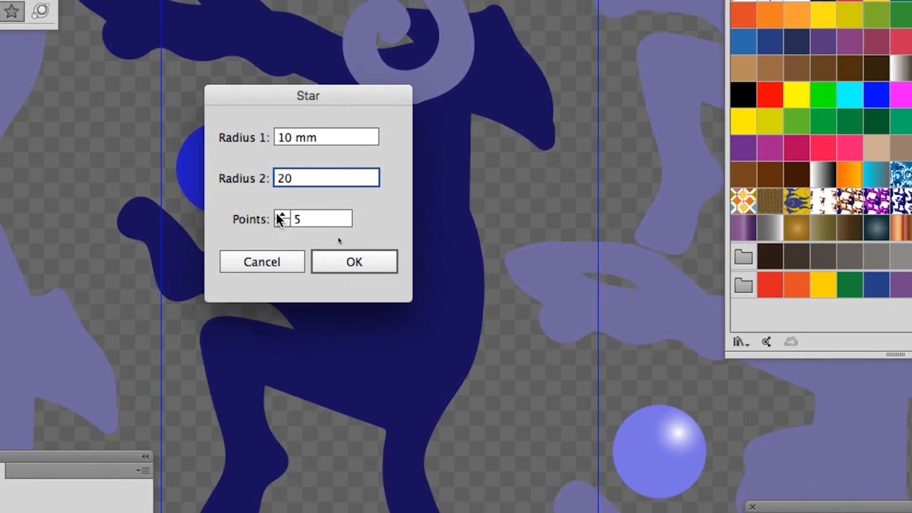
left_click(302, 235)
left_click(302, 235)
left_click(279, 215)
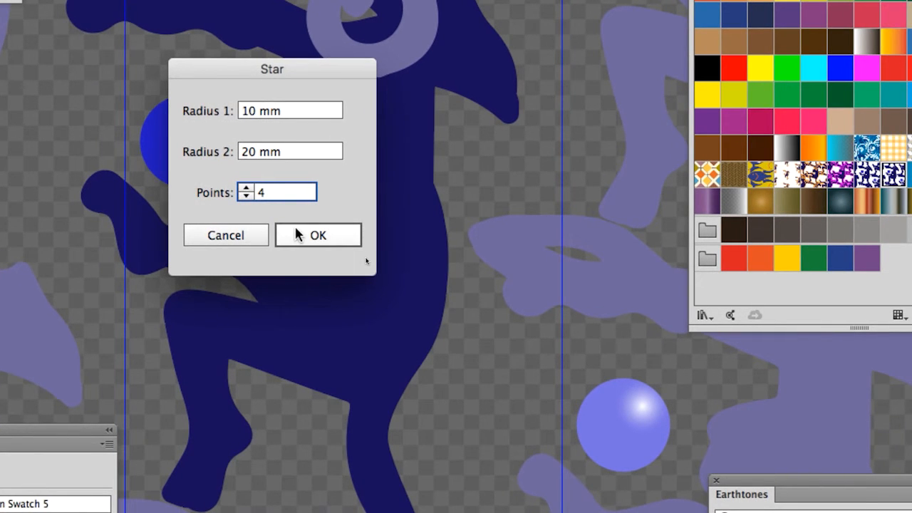
left_click(298, 235)
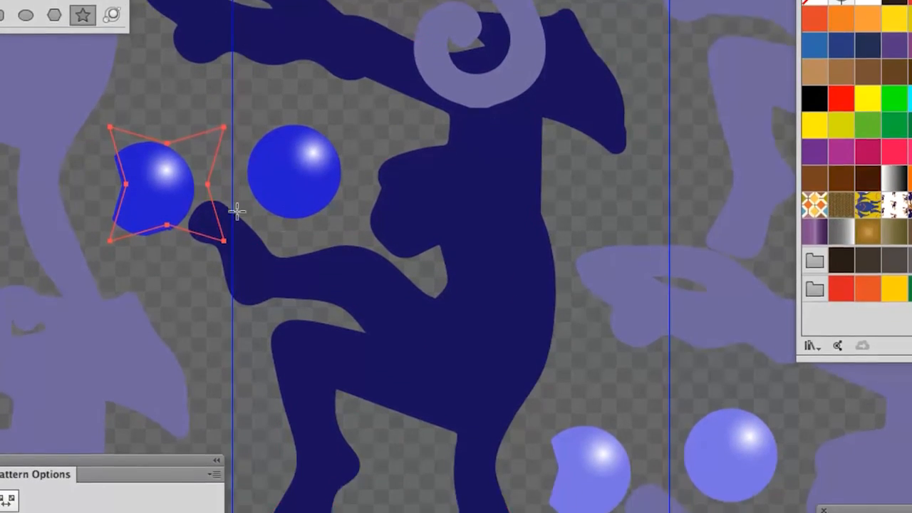
Step: Remove the four-pointed star's pattern stroke and fill it with the orange gradient swatch
scroll(216, 206, "up", 2)
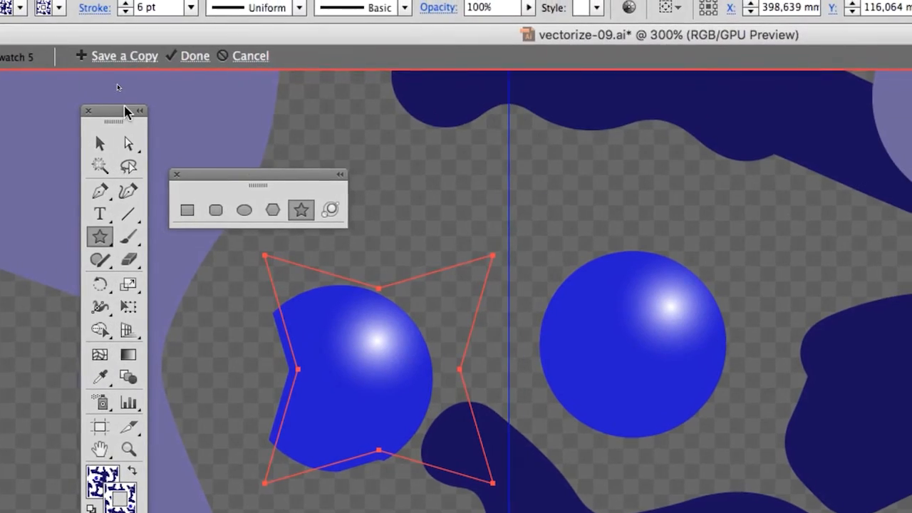
left_click_drag(125, 109, 521, 80)
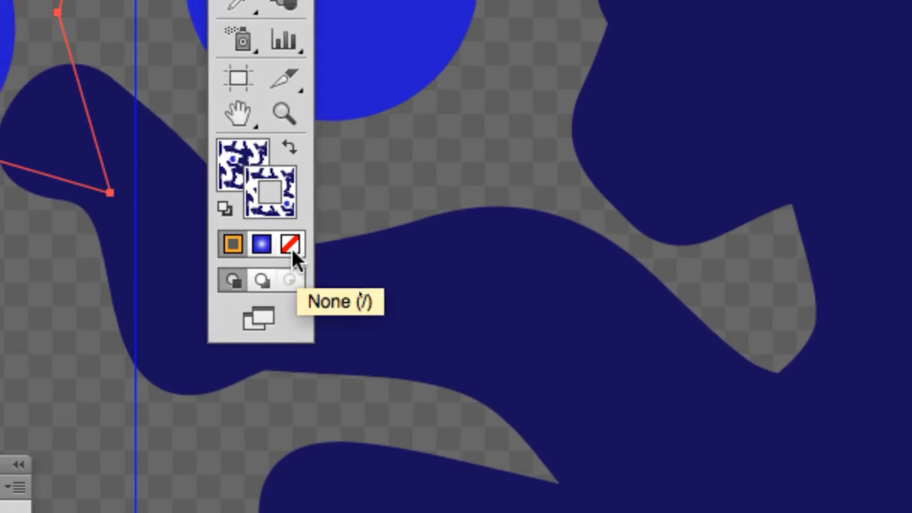
left_click(292, 282)
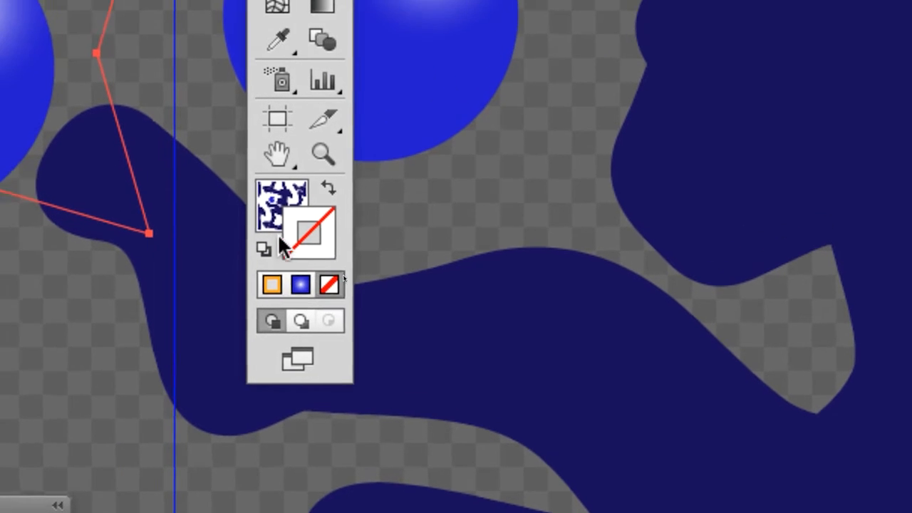
left_click(250, 160)
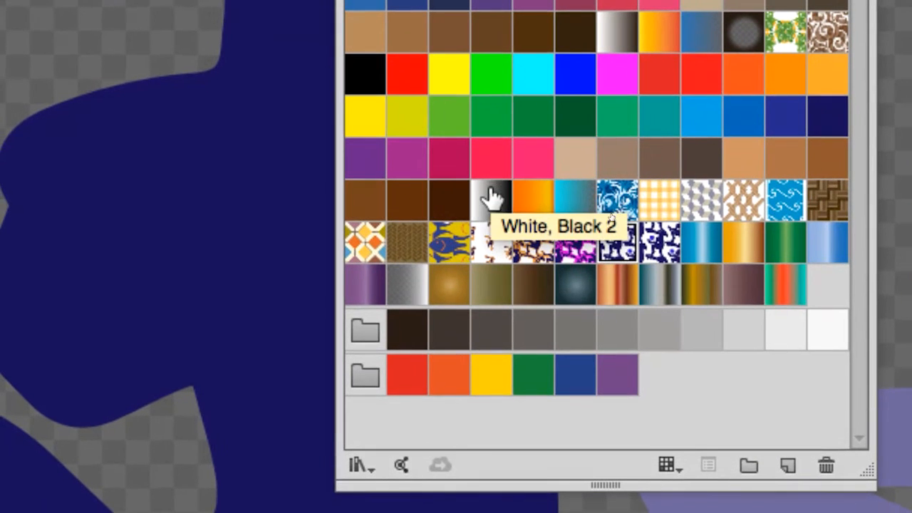
left_click(492, 200)
left_click(533, 199)
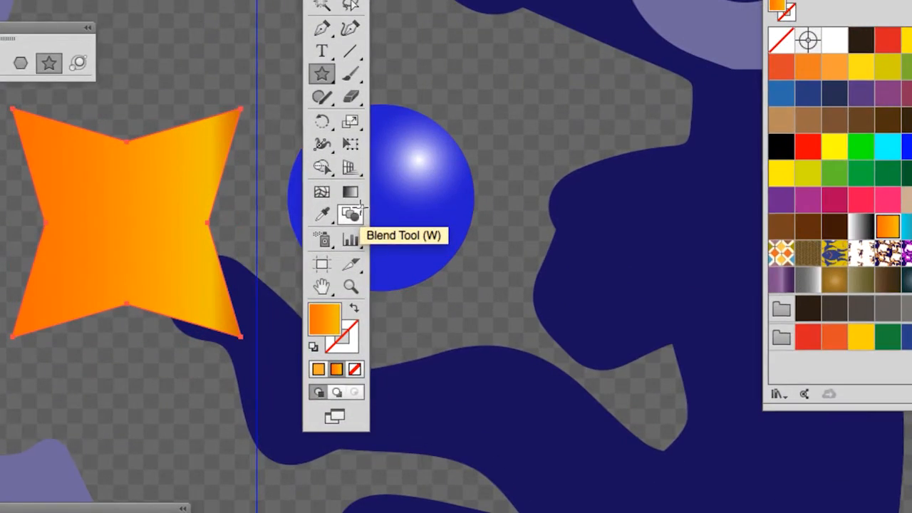
Step: Redirect the four-pointed star's gradient diagonally across the shape and change its type from Linear to Radial
left_click(350, 192)
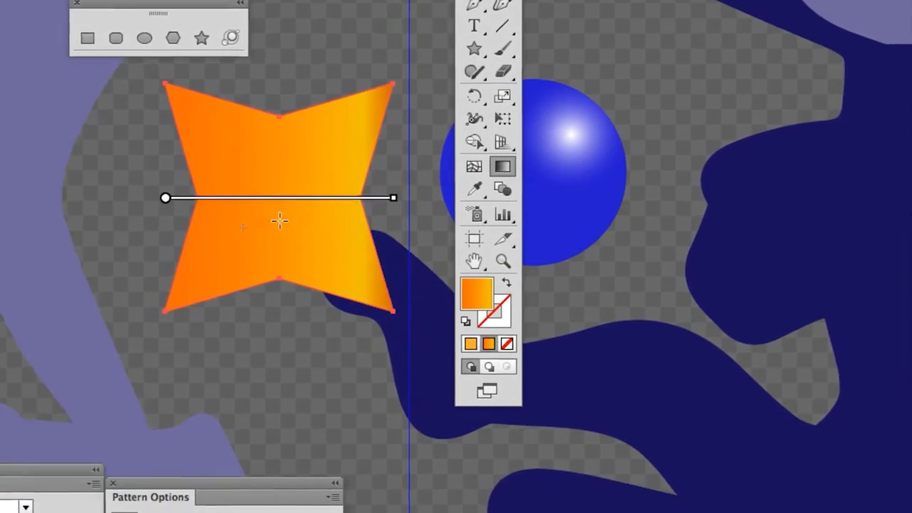
left_click_drag(100, 274, 155, 169)
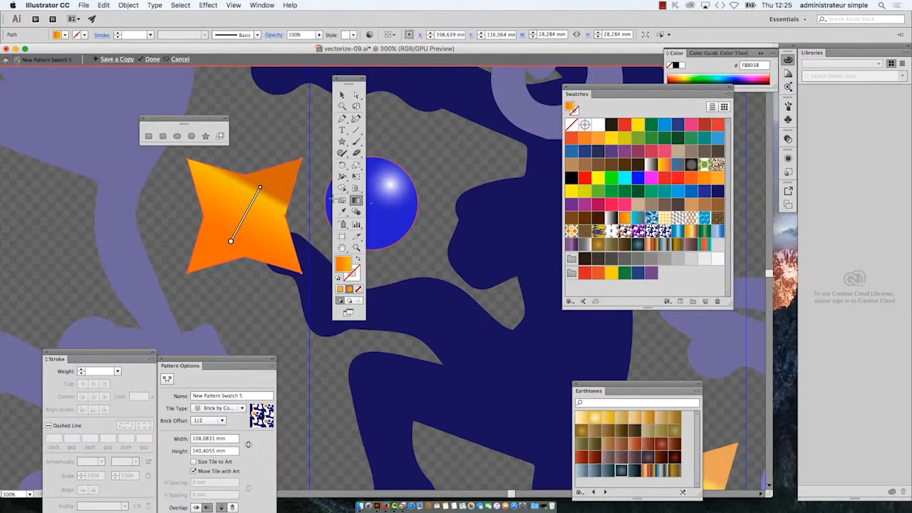
left_click(274, 5)
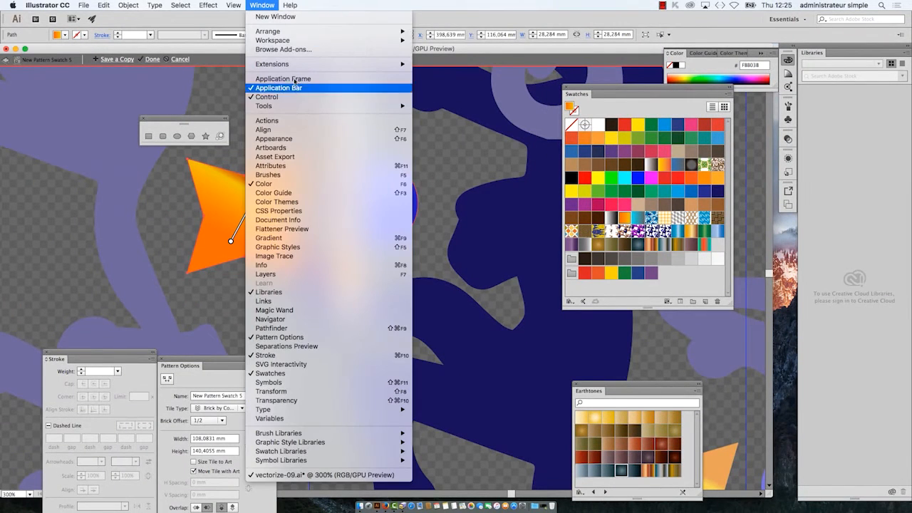
left_click(318, 239)
left_click_drag(554, 131, 414, 153)
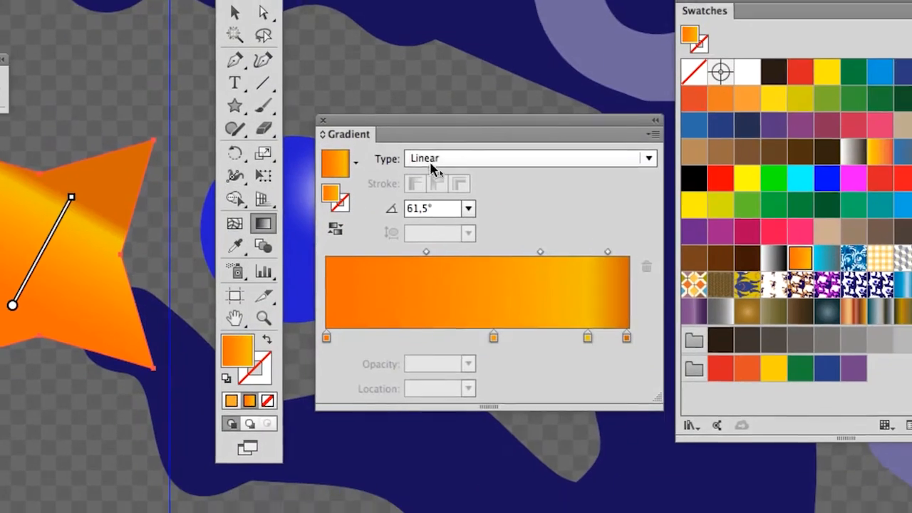
left_click(445, 168)
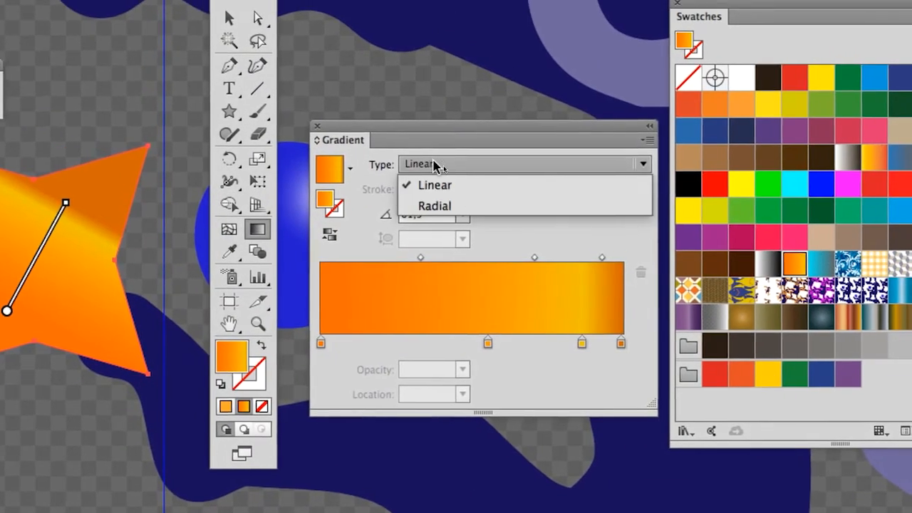
left_click(427, 182)
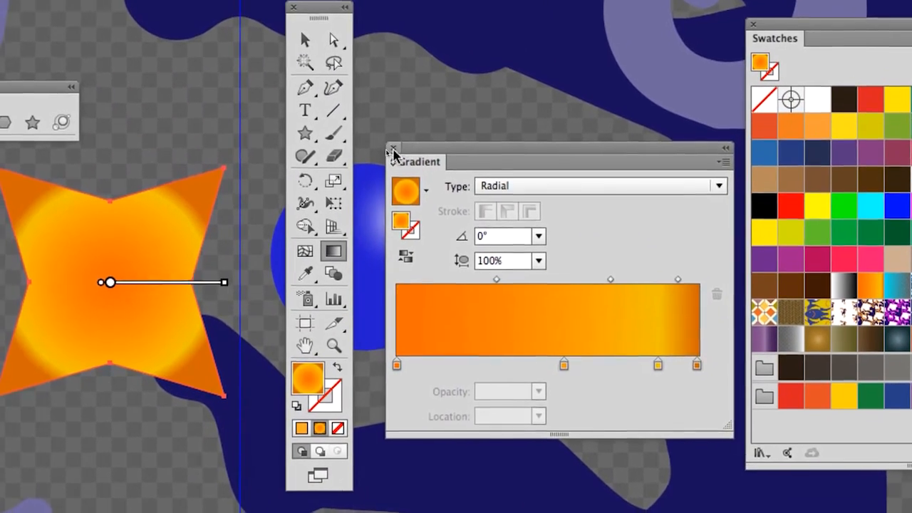
left_click(307, 102)
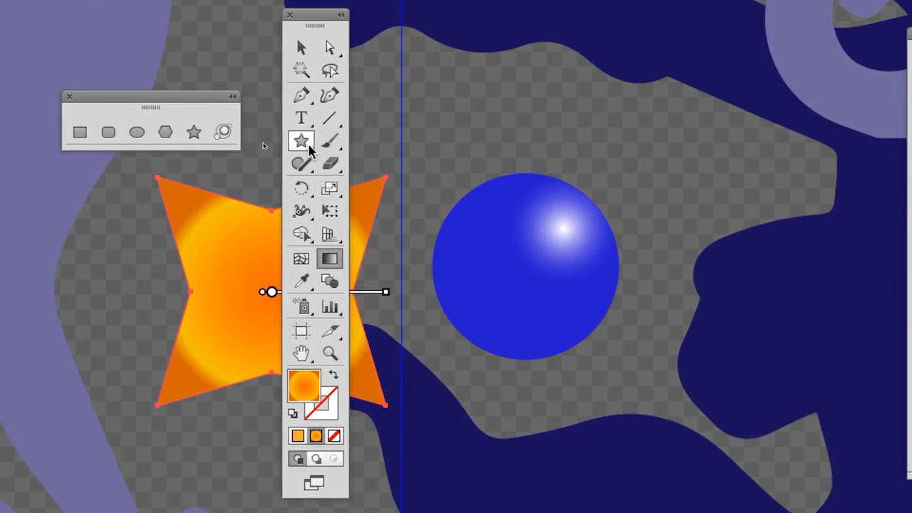
Step: Activate the Star tool and move the toolbox and floating shape tools off the four-pointed star
left_click(292, 199)
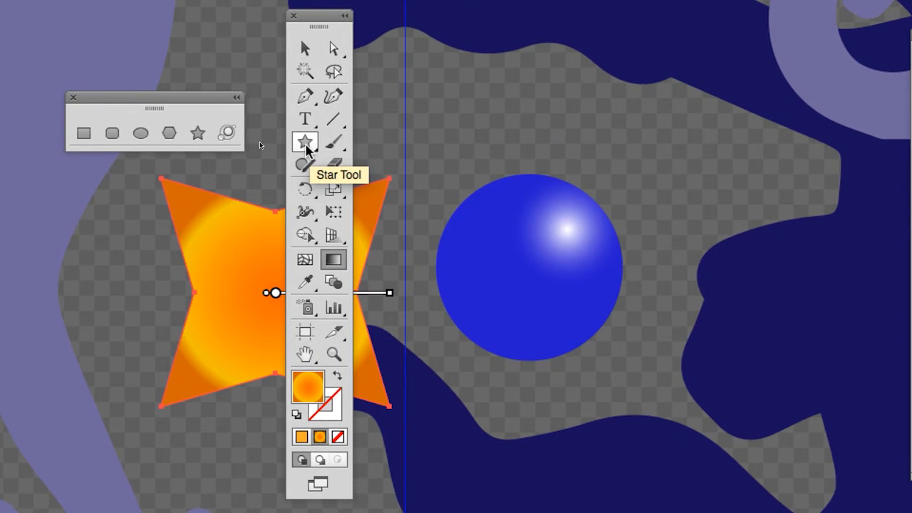
left_click(306, 146)
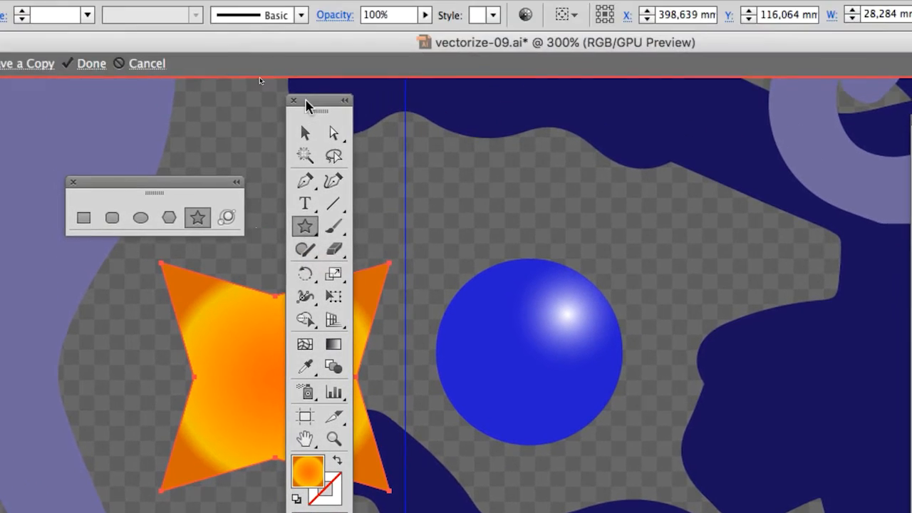
left_click_drag(306, 102, 99, 131)
left_click_drag(466, 271, 268, 232)
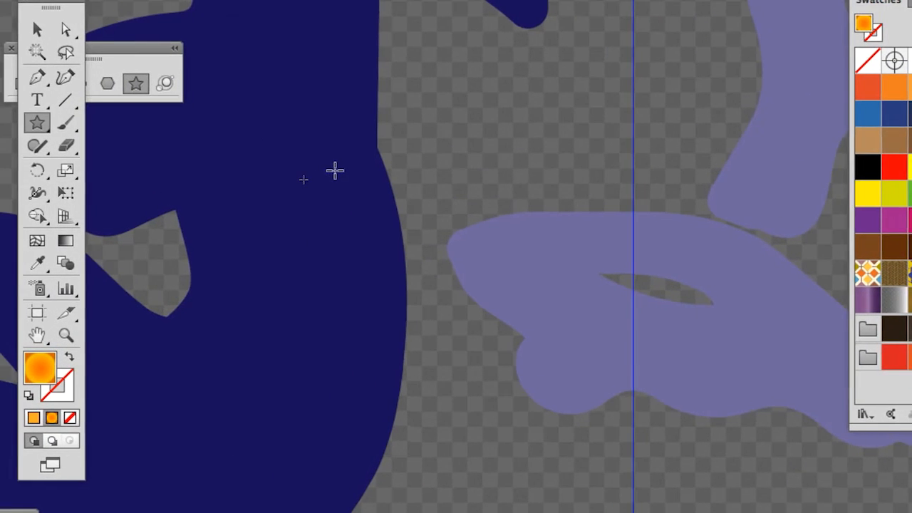
Step: Start drawing a second star freehand over the monkey's back and set it to seven points
left_click_drag(513, 137, 551, 158)
left_click_drag(347, 178, 361, 165)
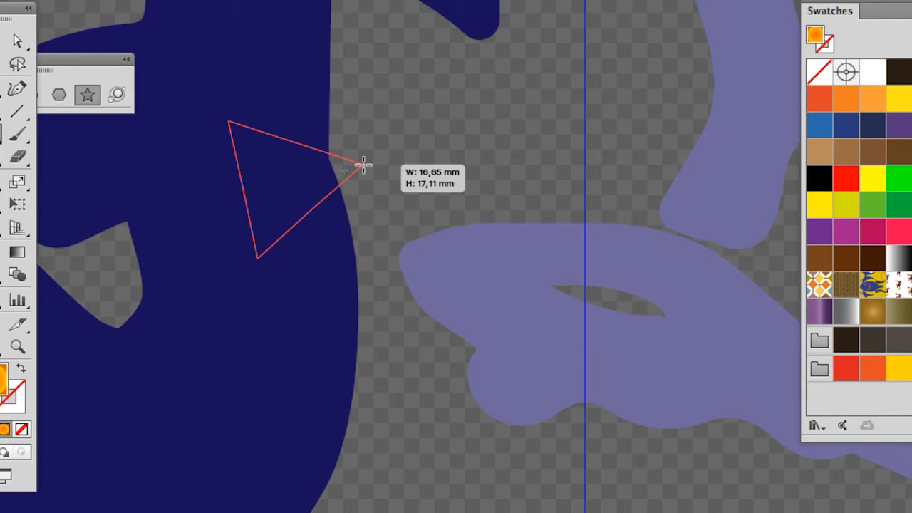
key("Up")
key("Up")
left_click_drag(364, 165, 364, 164)
key("Up")
key("Down")
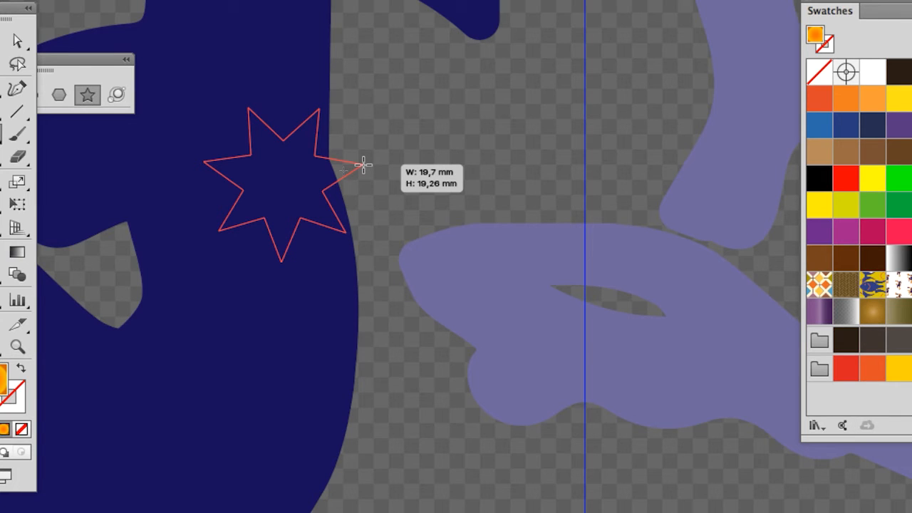
Step: Vary the arm length, rotation and size of the seven-pointed star and finish it as a large, broad star
left_click_drag(363, 164, 338, 181)
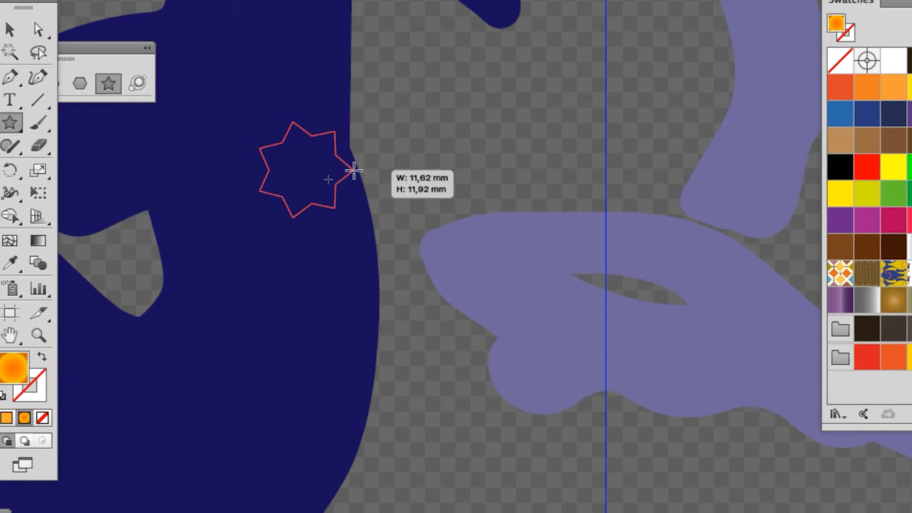
left_click_drag(354, 170, 422, 146)
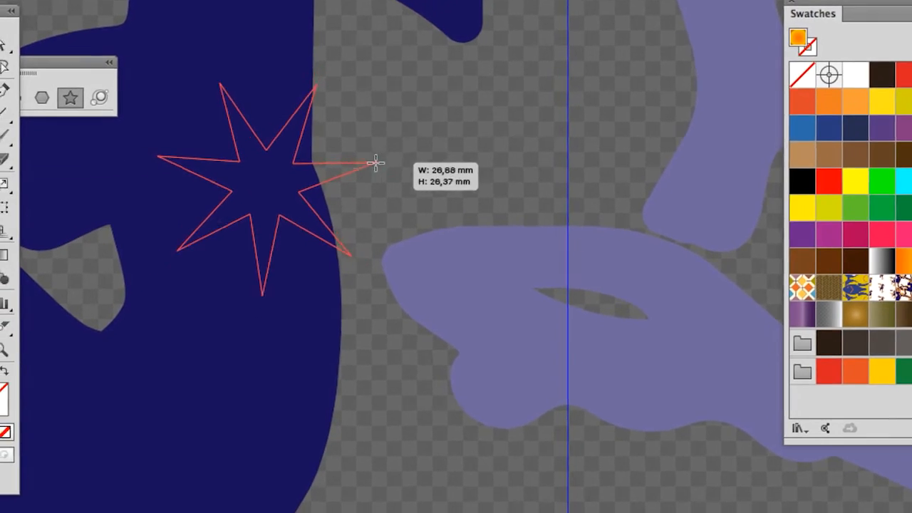
left_click_drag(376, 163, 229, 122)
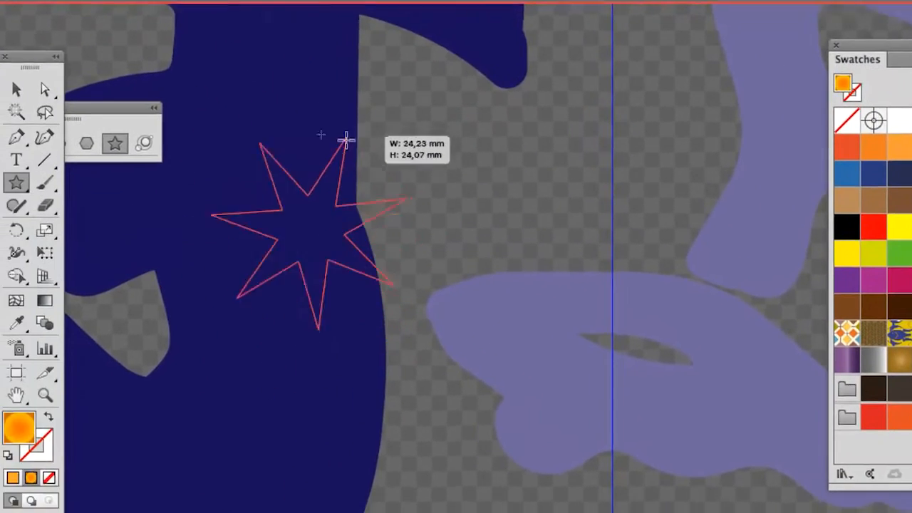
left_click_drag(346, 140, 337, 180)
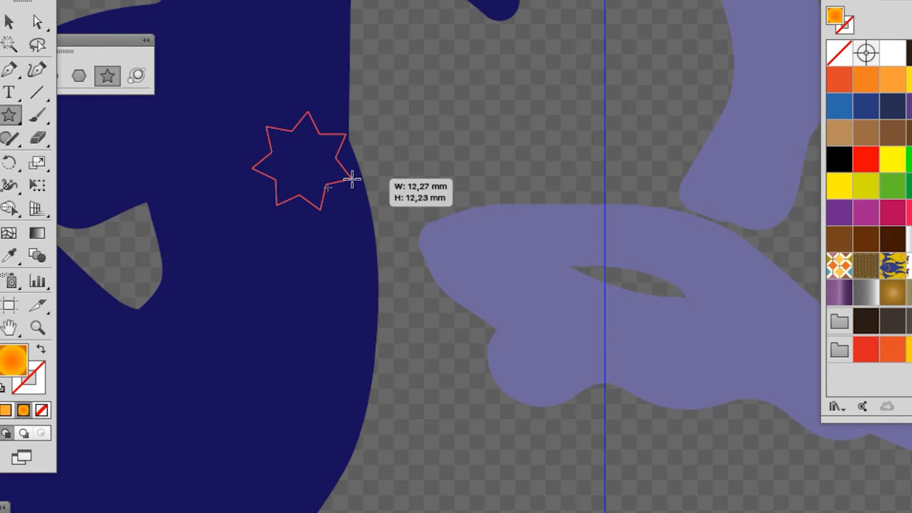
left_click_drag(352, 179, 295, 12)
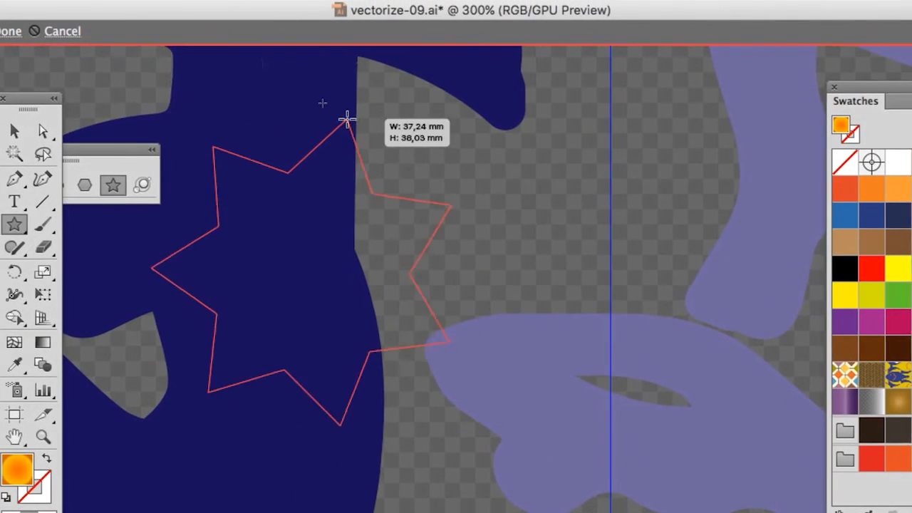
left_click_drag(347, 119, 378, 188)
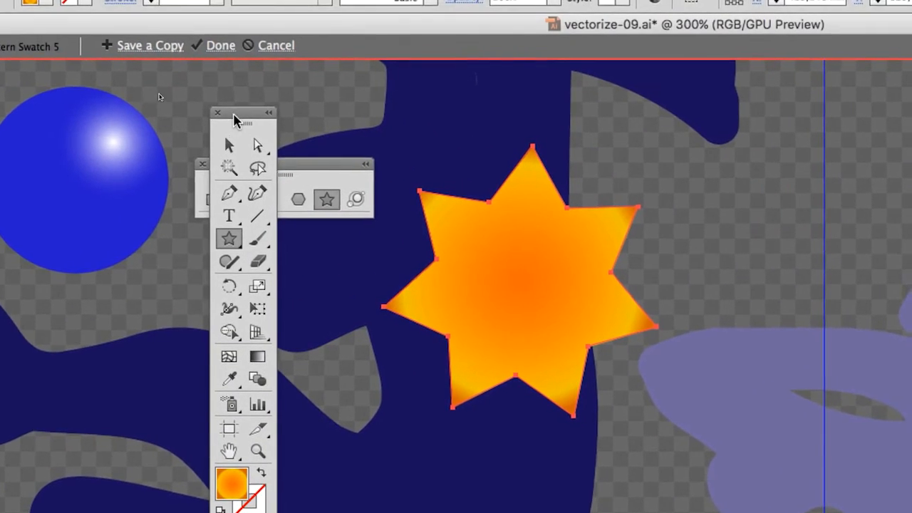
Step: Scale the large seven-pointed star down proportionally with Free Transform to about 13.6 by 13.5 mm, placed beside the monkey's back
left_click_drag(234, 114, 190, 107)
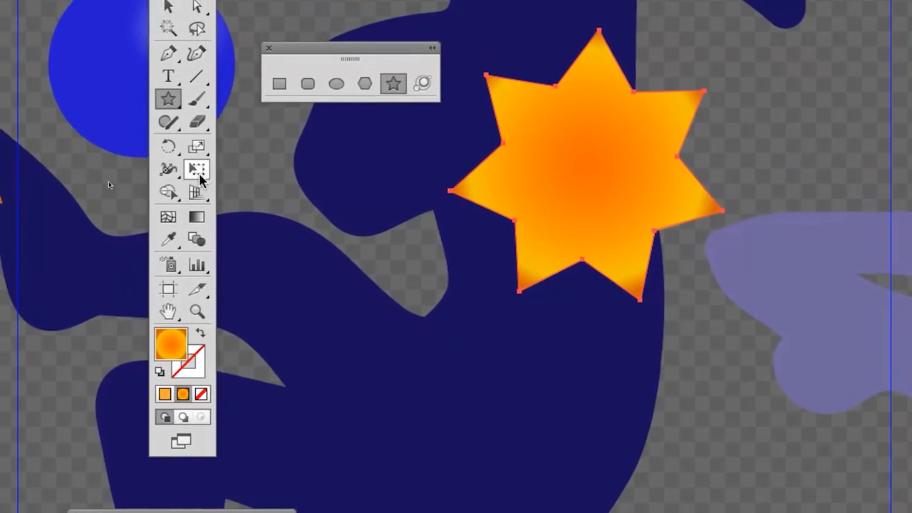
left_click(214, 300)
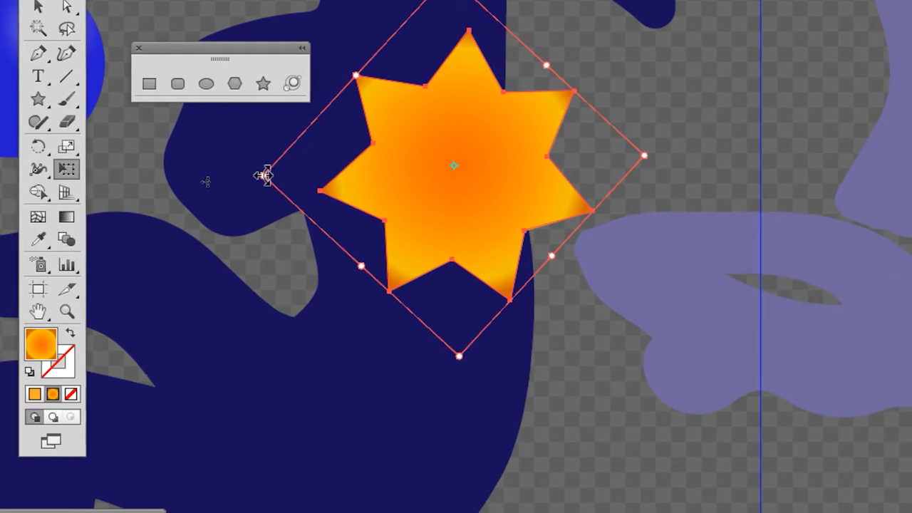
left_click_drag(393, 177, 574, 166)
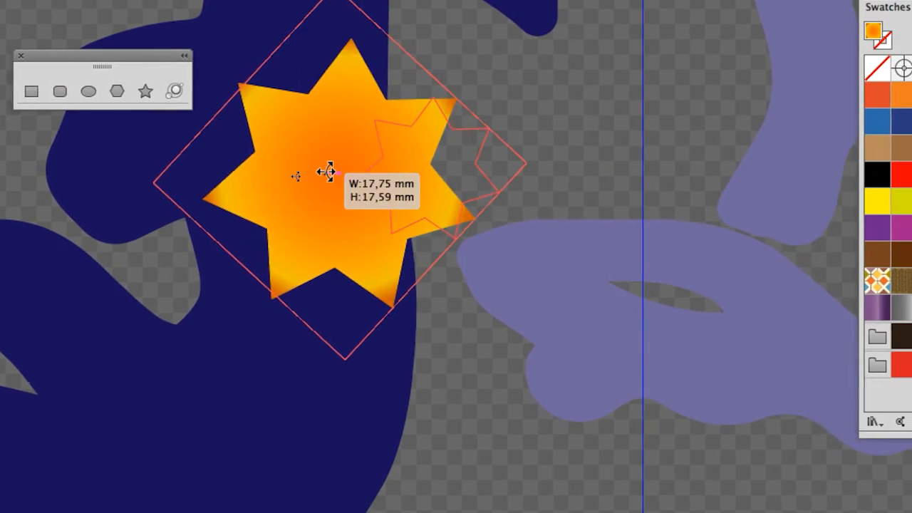
left_click_drag(327, 171, 325, 171)
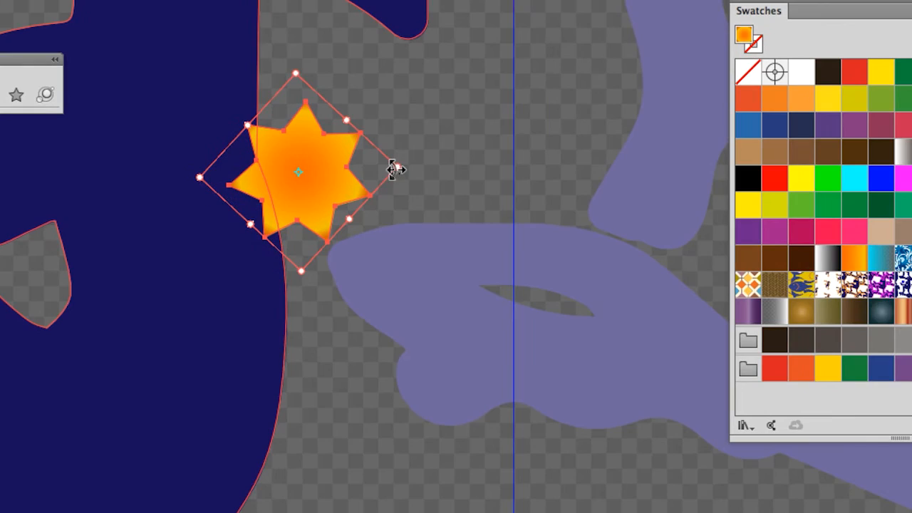
left_click_drag(521, 167, 536, 167)
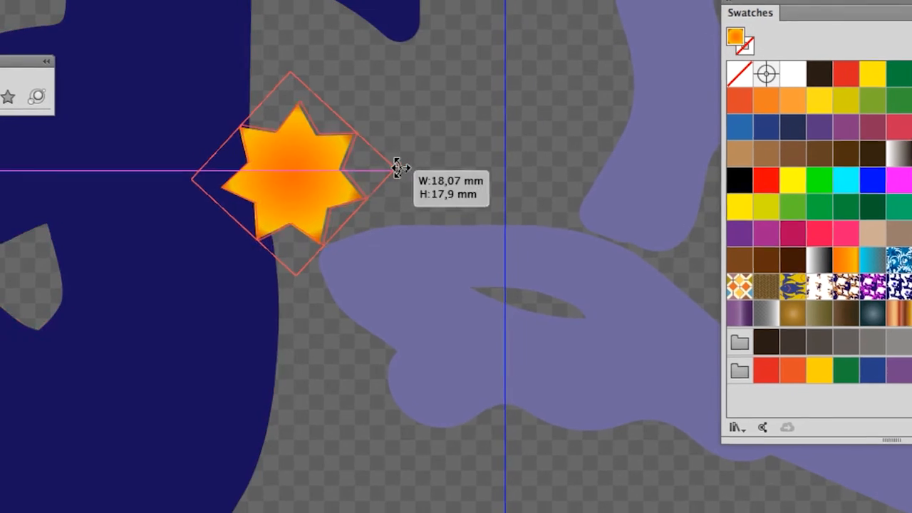
left_click_drag(397, 167, 376, 161)
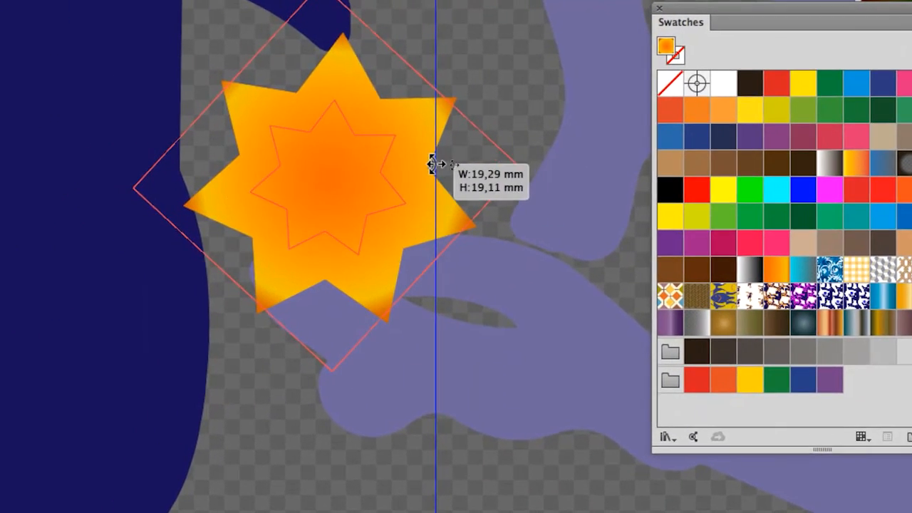
left_click_drag(433, 164, 350, 172)
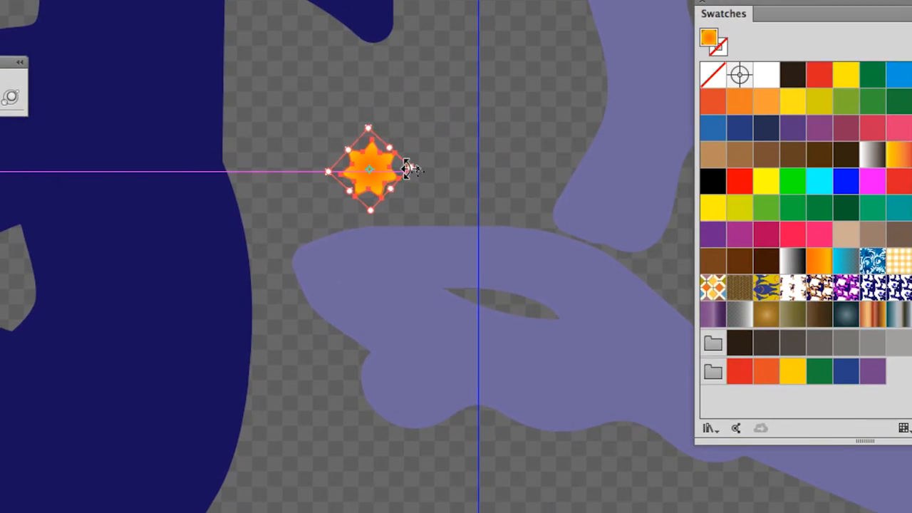
mouse_move(406, 167)
left_mouse_down()
mouse_move(468, 163)
mouse_move(411, 168)
mouse_move(423, 169)
left_mouse_up()
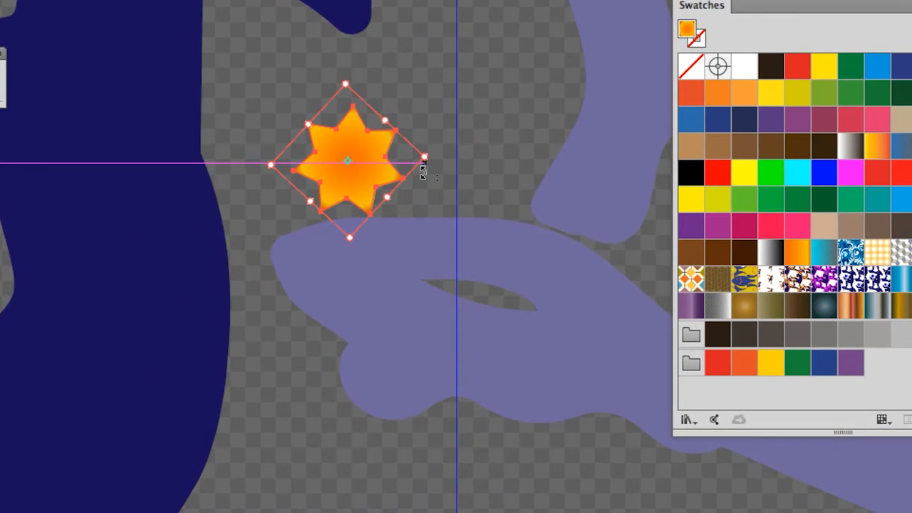
Step: Duplicate the small seven-pointed star three times with the Selection tool, placing the copies on the monkey's chest, back and hip
scroll(423, 173, "down", 2)
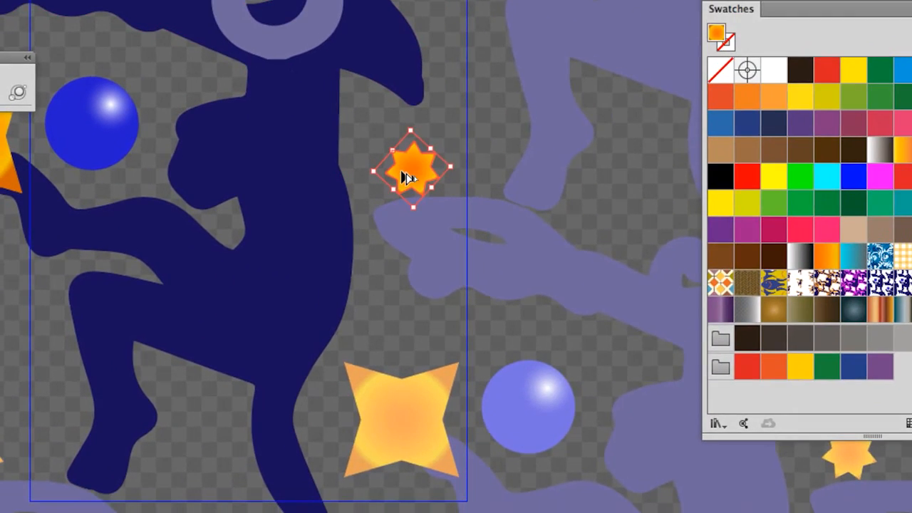
left_click_drag(407, 178, 300, 124)
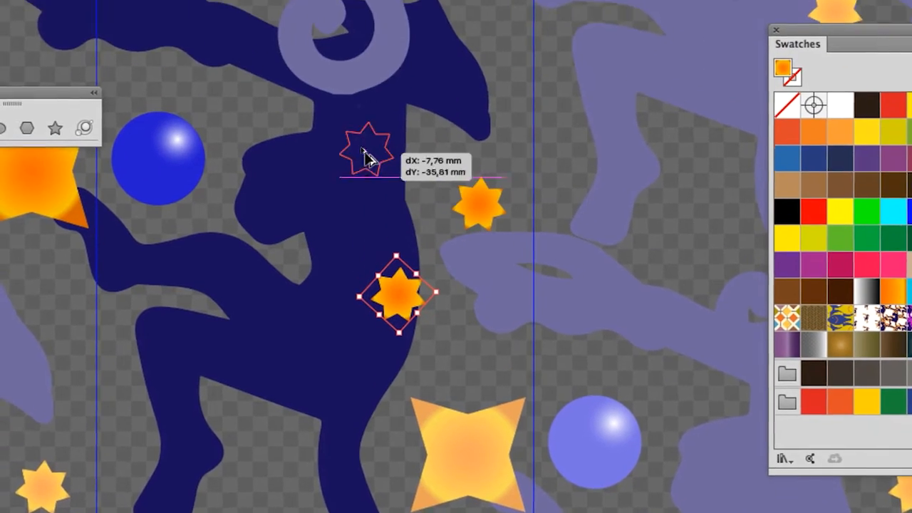
left_click_drag(365, 158, 333, 219)
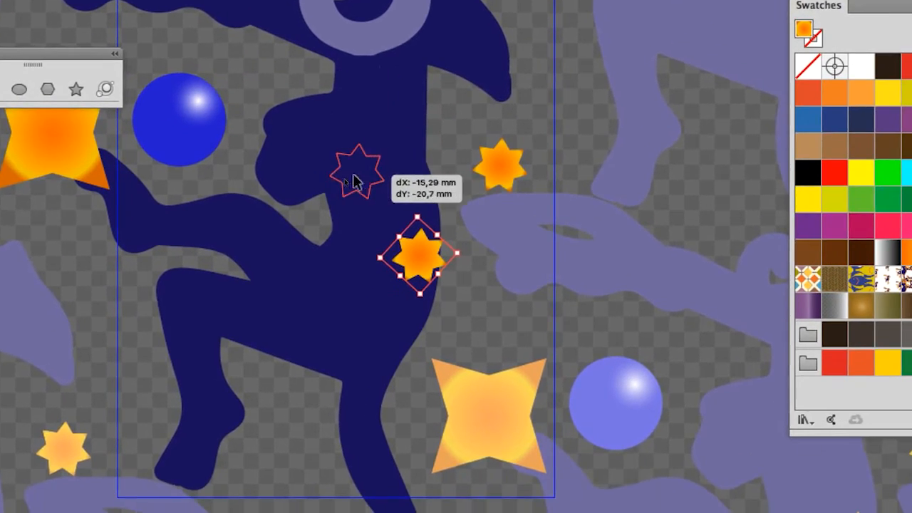
left_click_drag(353, 173, 332, 342)
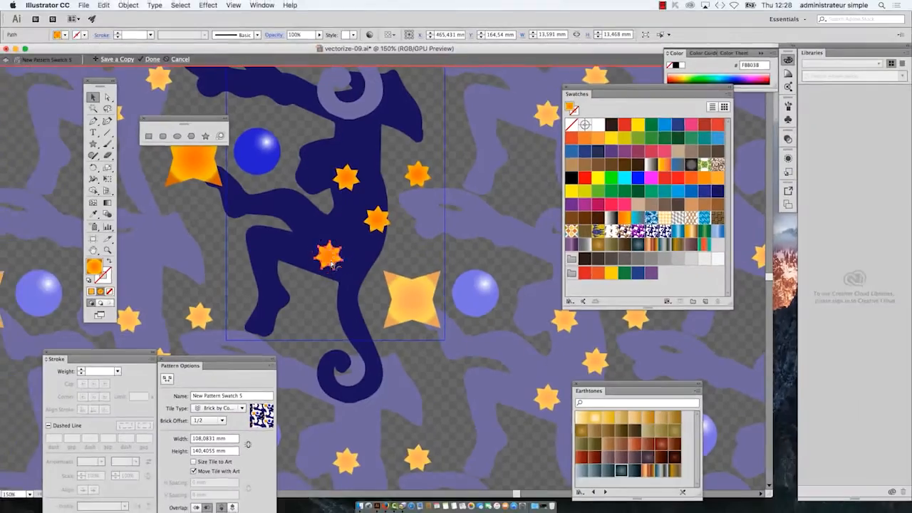
Step: Duplicate the star on the monkey's hip onto the base of the tail, overlapping the tail's outer edge
key("super+minus")
scroll(440, 315, "down", 1)
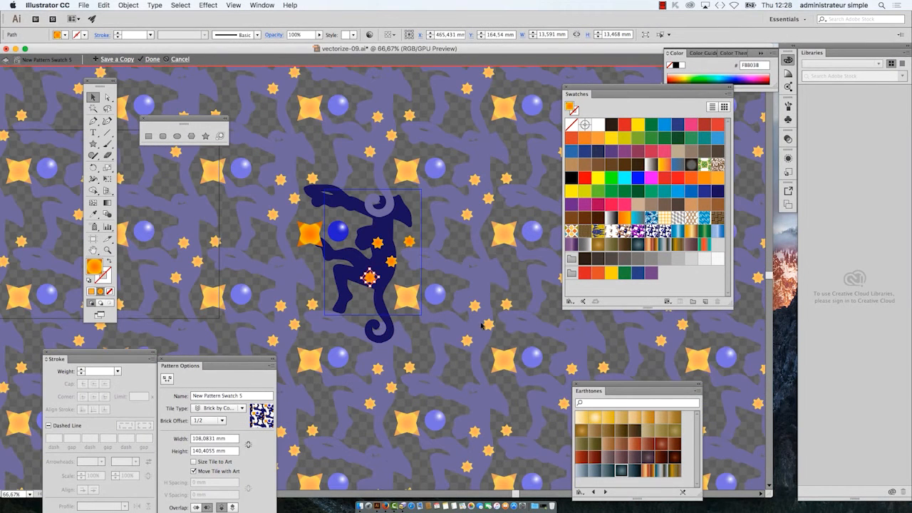
scroll(484, 324, "up", 1)
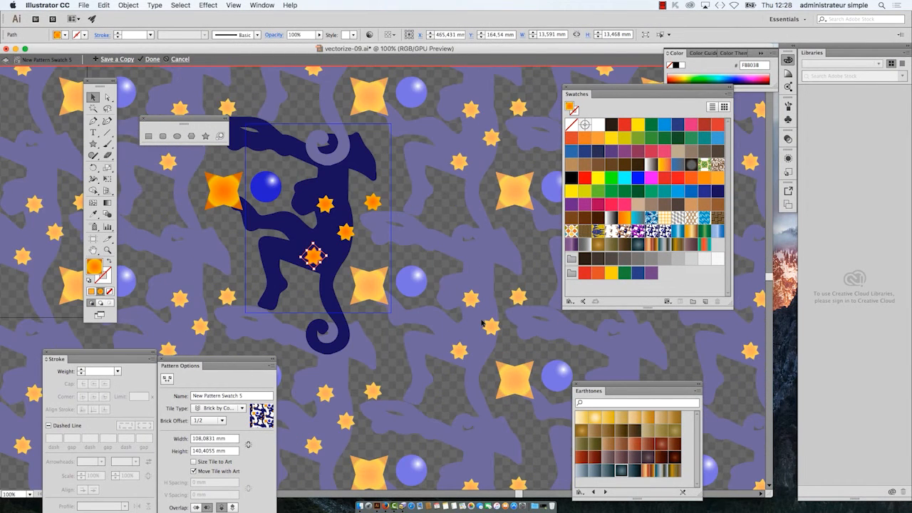
scroll(322, 242, "up", 1)
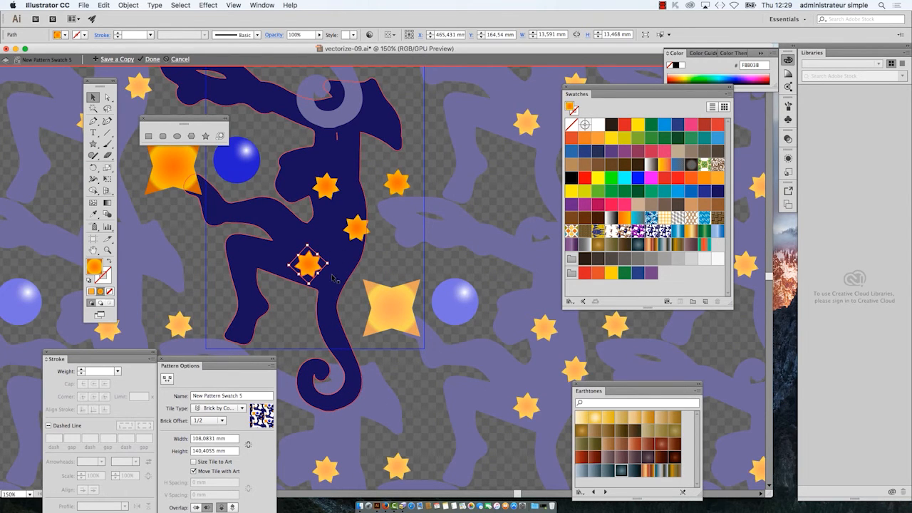
scroll(312, 262, "up", 3)
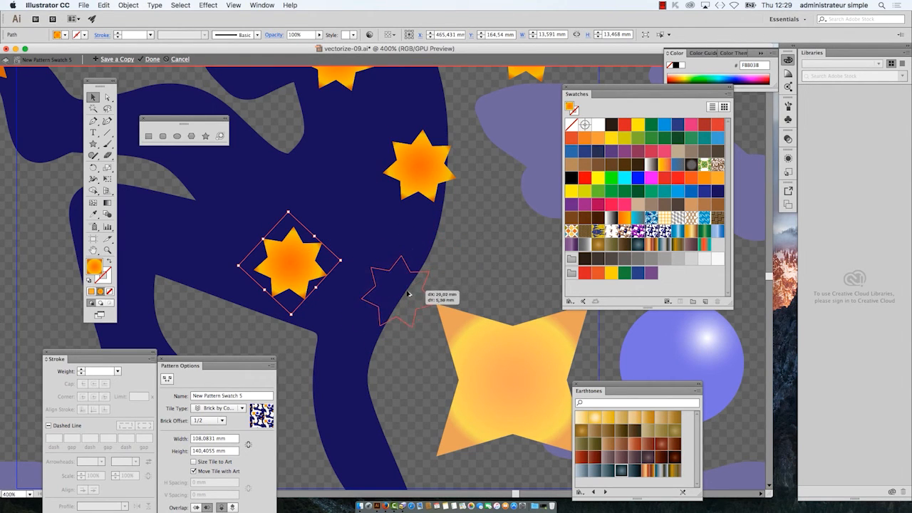
left_click_drag(409, 294, 409, 300)
left_click_drag(387, 375, 387, 375)
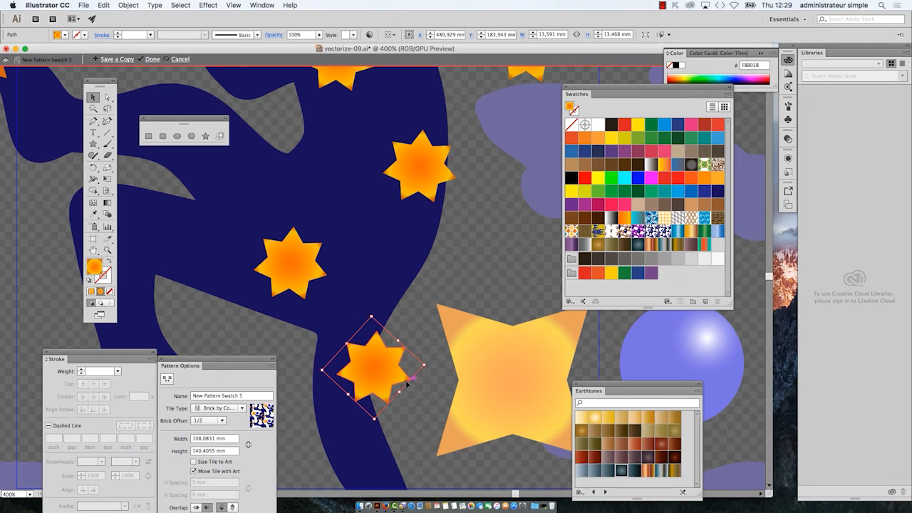
Step: Show the Layers panel beside the tail star, enlarge it and expand New Pattern Swatch 5 to list its objects
scroll(405, 401, "up", 1)
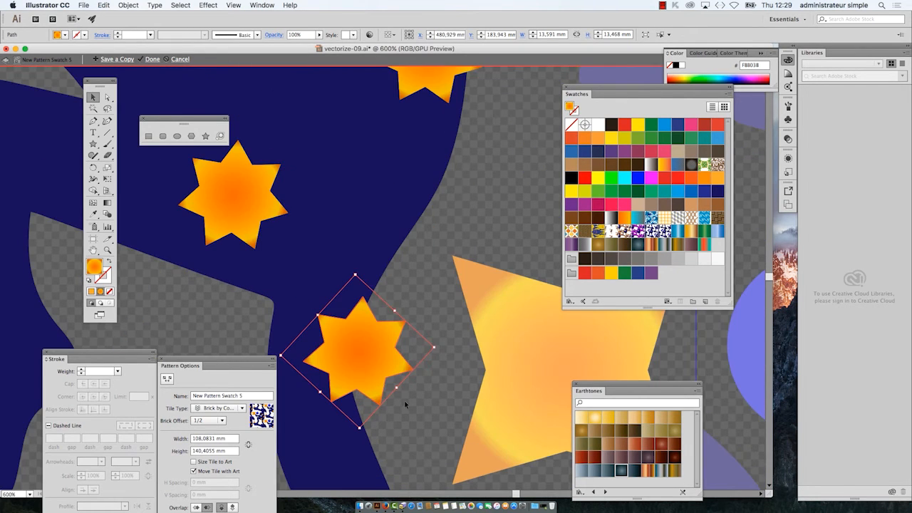
key("space")
left_click_drag(350, 319, 360, 197)
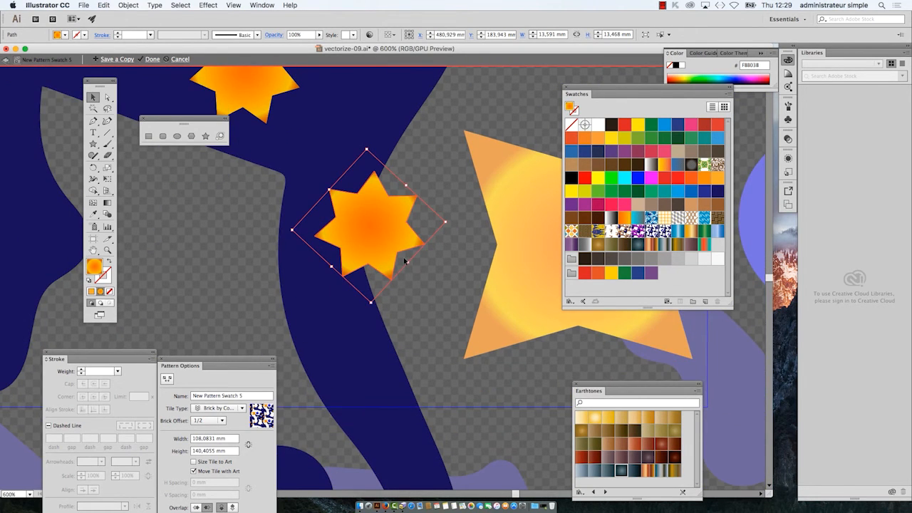
left_click(262, 5)
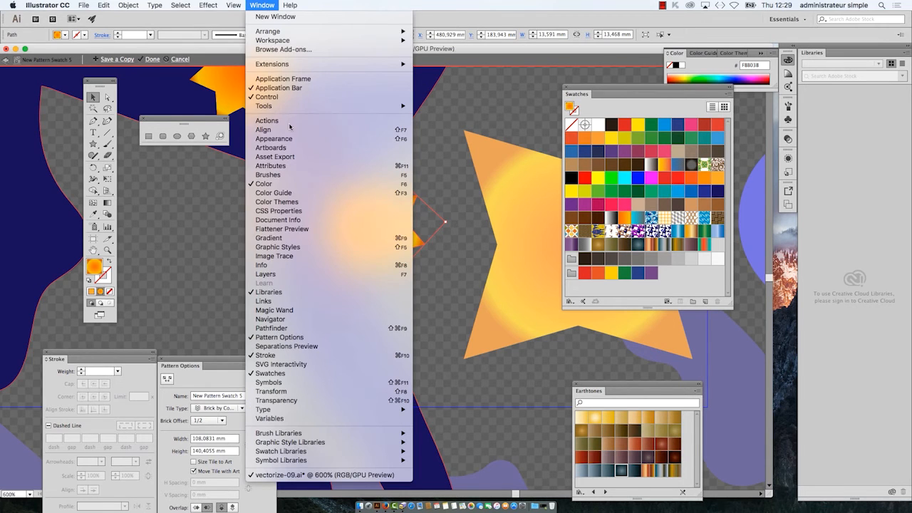
left_click(300, 275)
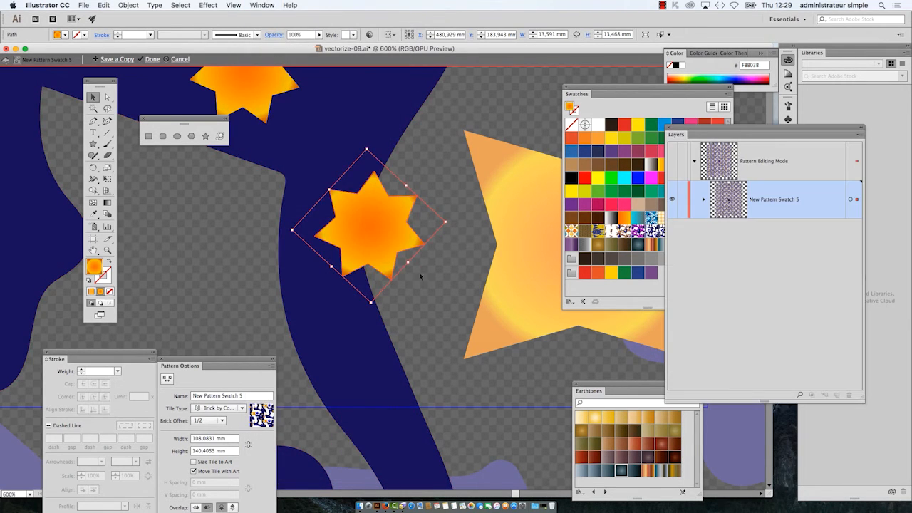
left_click_drag(702, 134, 511, 112)
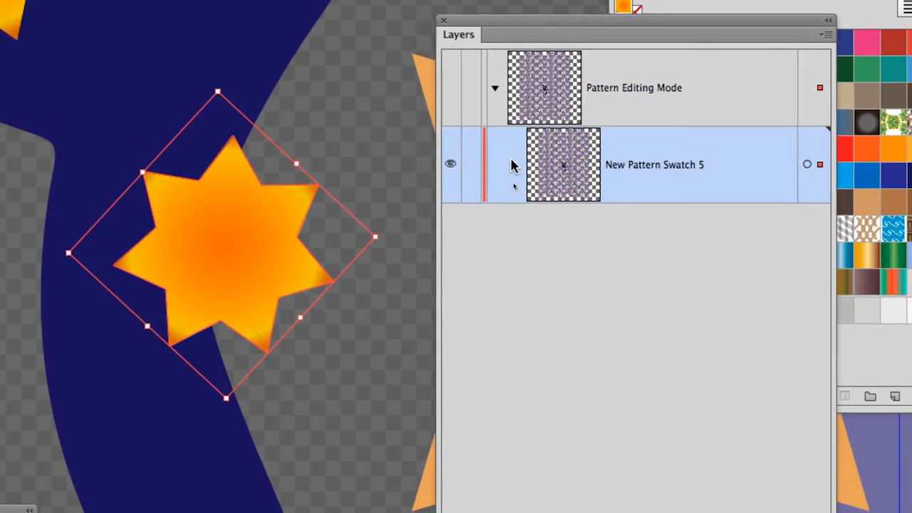
left_click(547, 206)
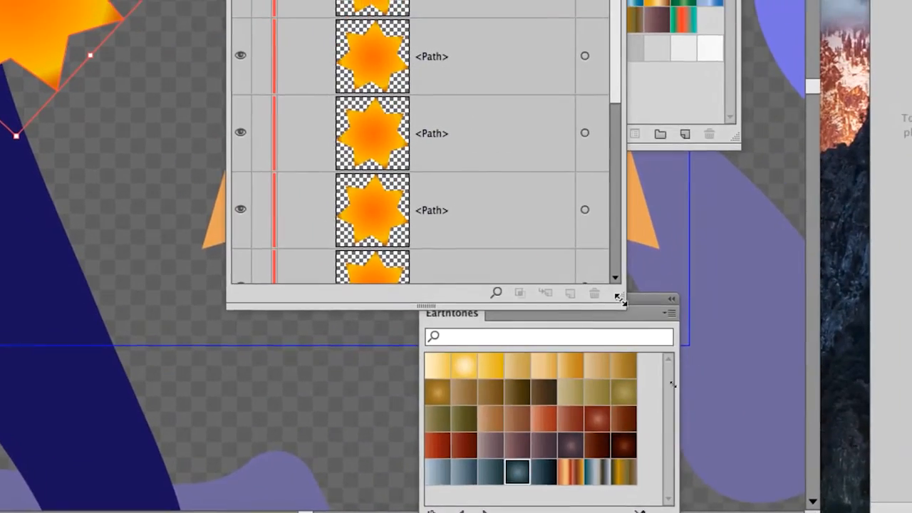
left_click_drag(639, 290, 659, 492)
Step: Set the row size of the layer list to Large and shorten the panel to fit its entries
left_click(656, 236)
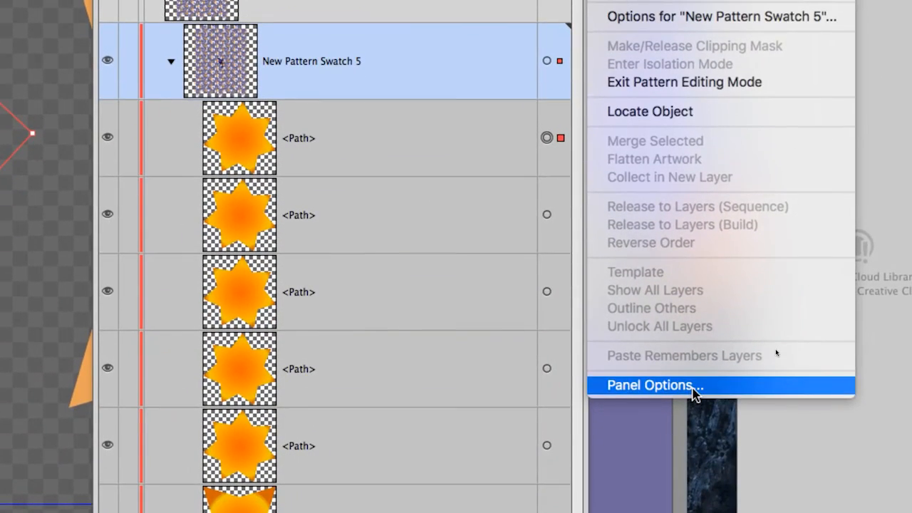
left_click(695, 392)
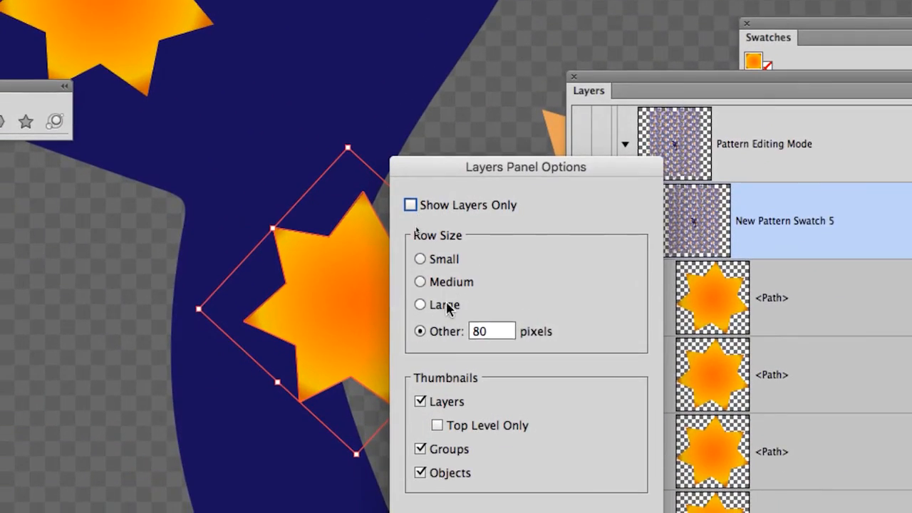
left_click(447, 305)
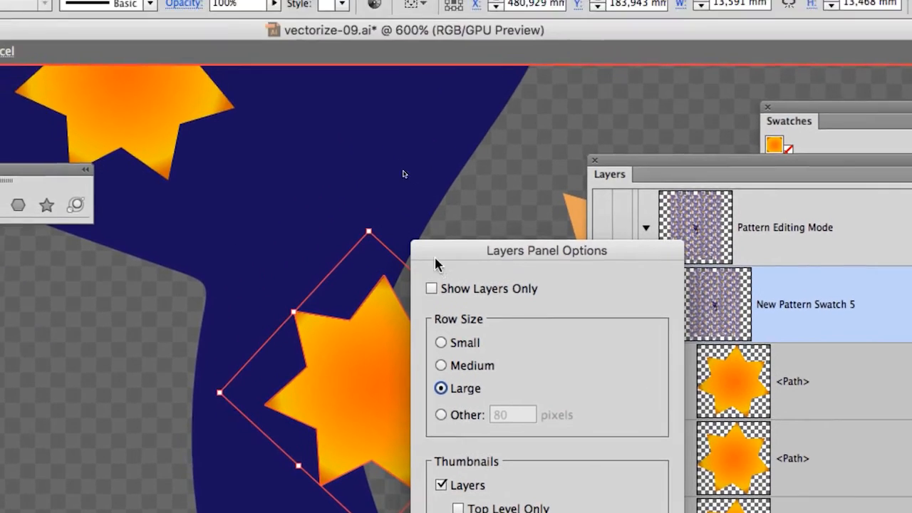
left_click(515, 381)
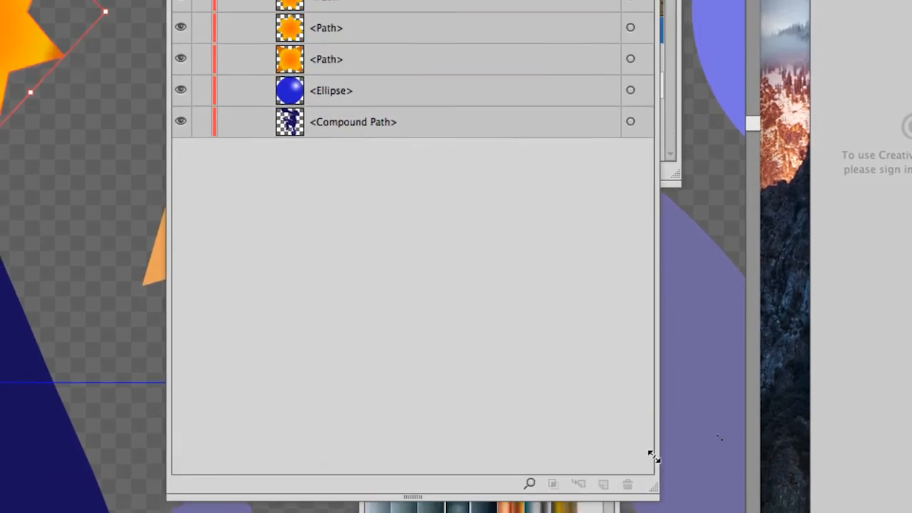
left_click_drag(654, 457, 653, 295)
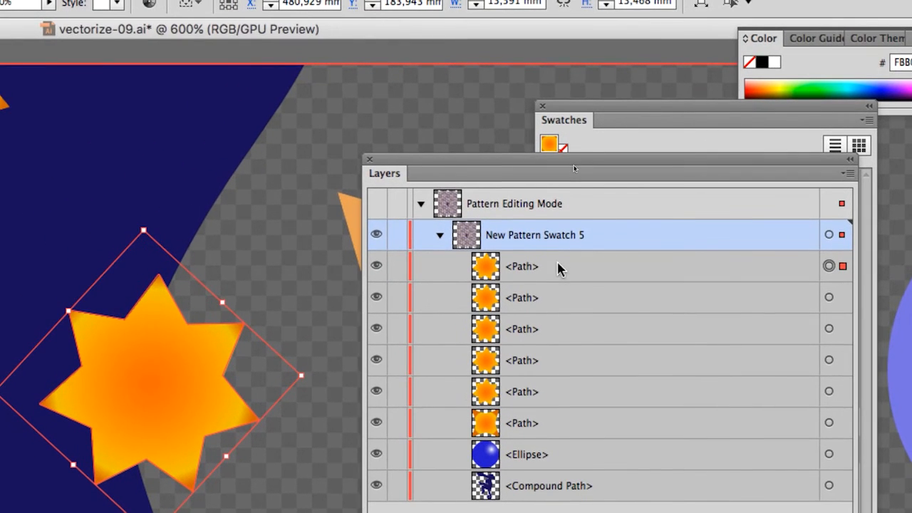
Step: Move the tail star's path beneath the monkey's compound path in the stacking order and close the layer list
left_click(558, 265)
left_click_drag(558, 267, 556, 494)
left_click_drag(558, 347, 554, 349)
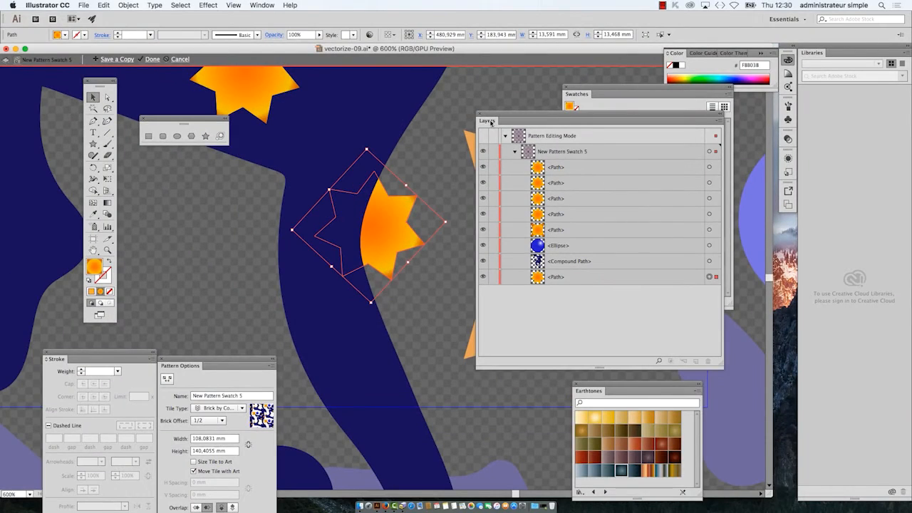
left_click(480, 116)
Step: Check the repeating pattern with the half-hidden tail star and exit pattern editing mode for New Pattern Swatch 5
scroll(470, 208, "down", 5)
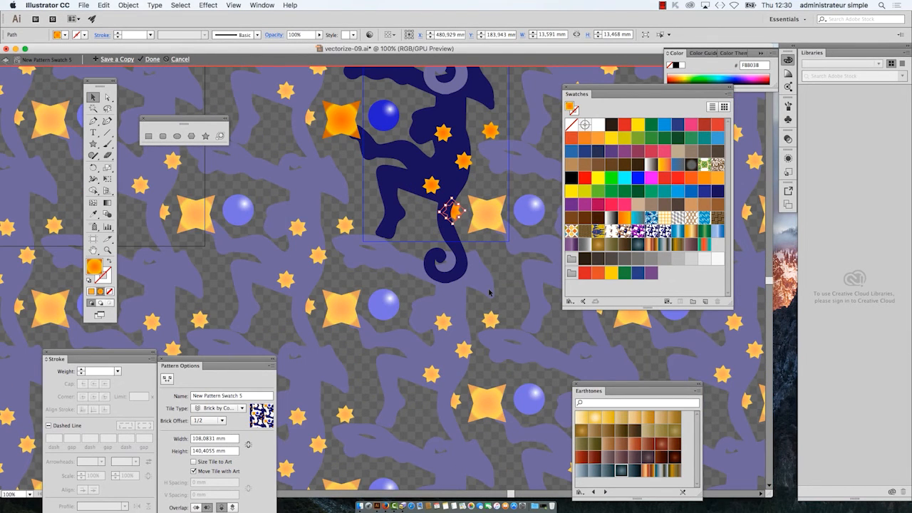
scroll(434, 166, "up", 1)
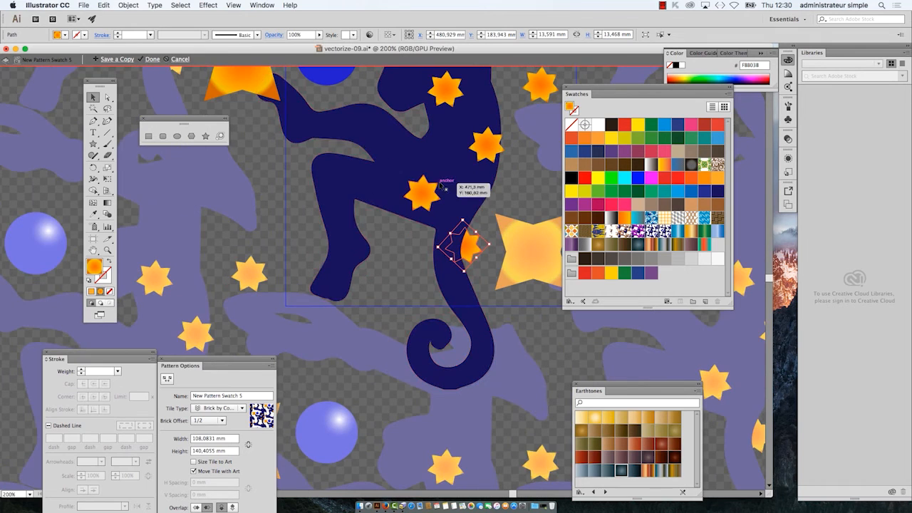
scroll(451, 203, "down", 1)
scroll(334, 158, "down", 1)
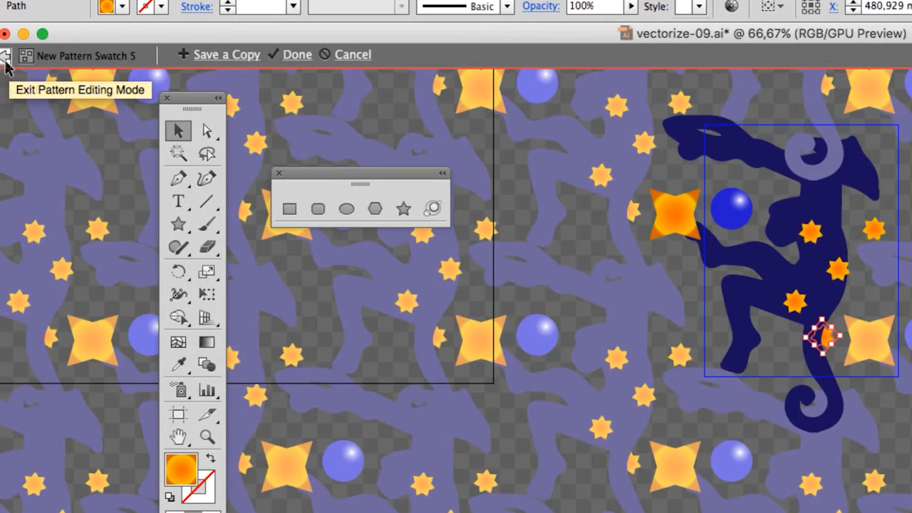
left_click(6, 63)
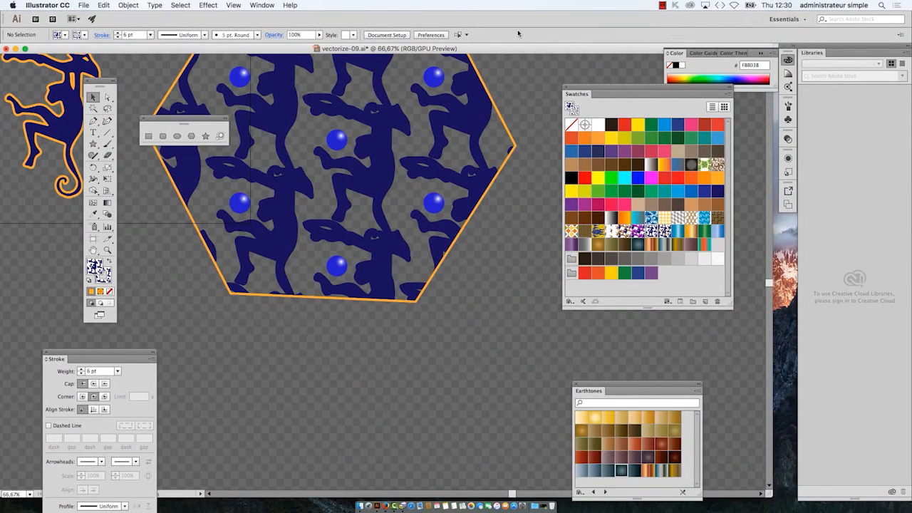
Step: Select the monkey-patterned hexagon and move the Swatches panel and floating shape tools clear of it
left_click_drag(593, 88, 554, 75)
scroll(440, 217, "up", 3)
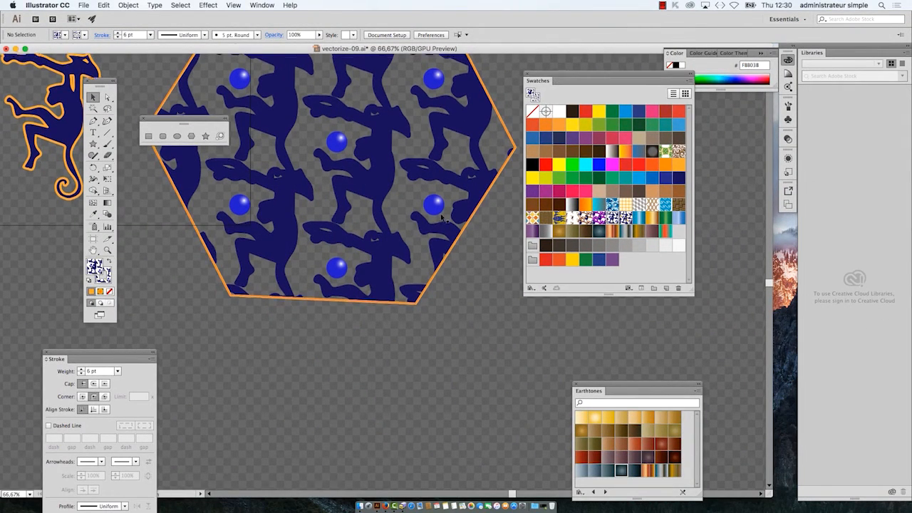
left_click_drag(191, 114, 335, 403)
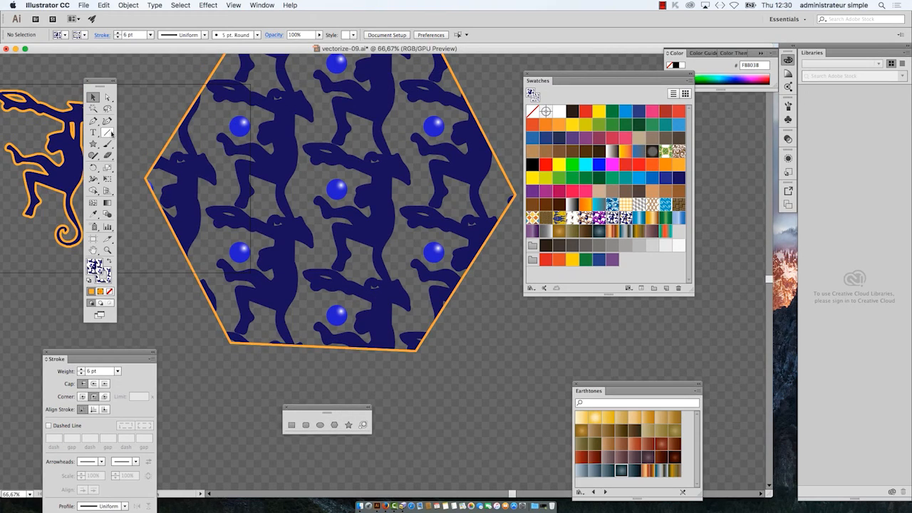
left_click(197, 146)
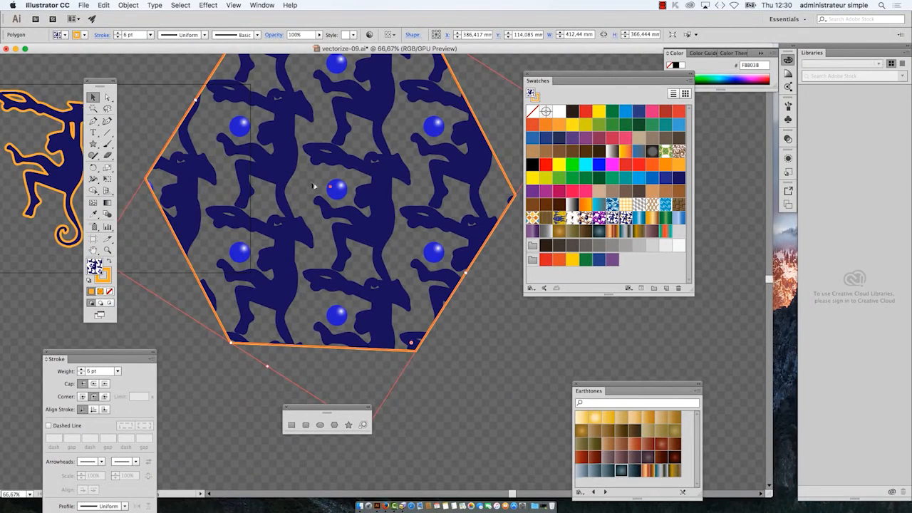
scroll(313, 186, "down", 1)
scroll(433, 93, "up", 4)
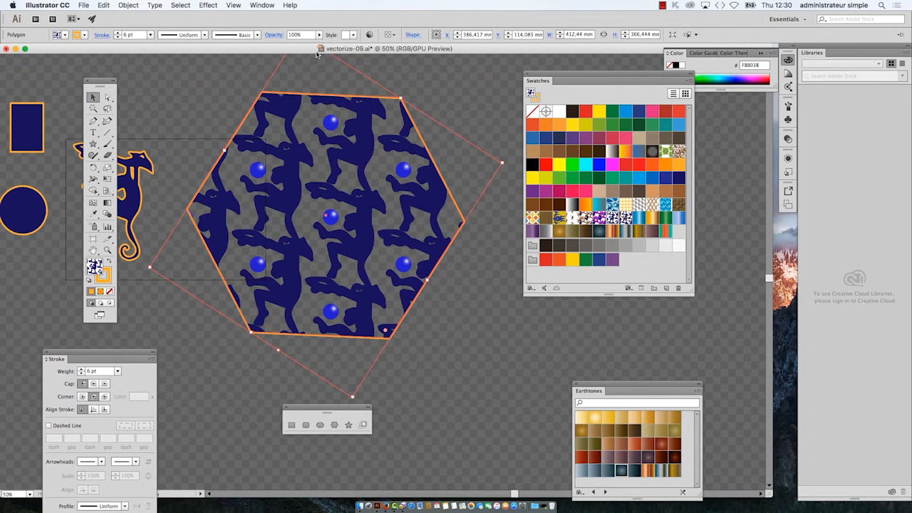
left_click_drag(327, 411, 510, 442)
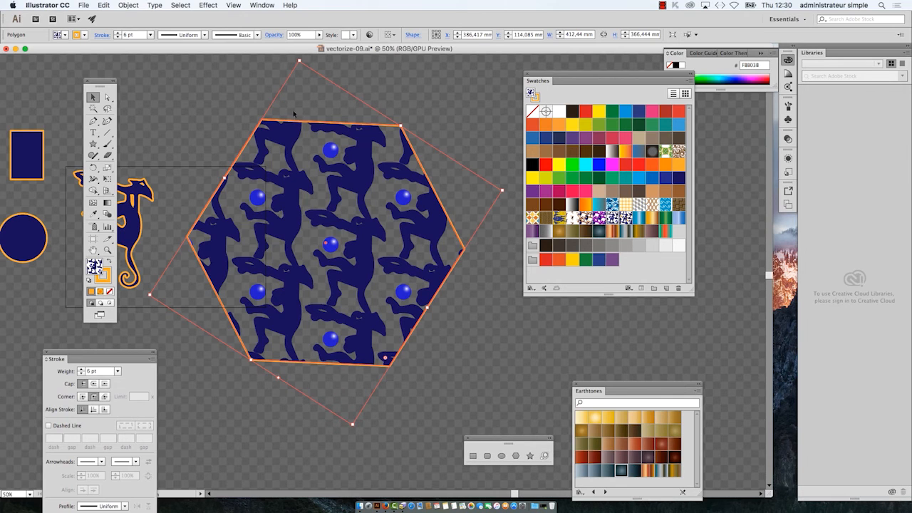
Step: Repeat the last transformation on the selected hexagon and try to reset its bounding box
left_click(135, 5)
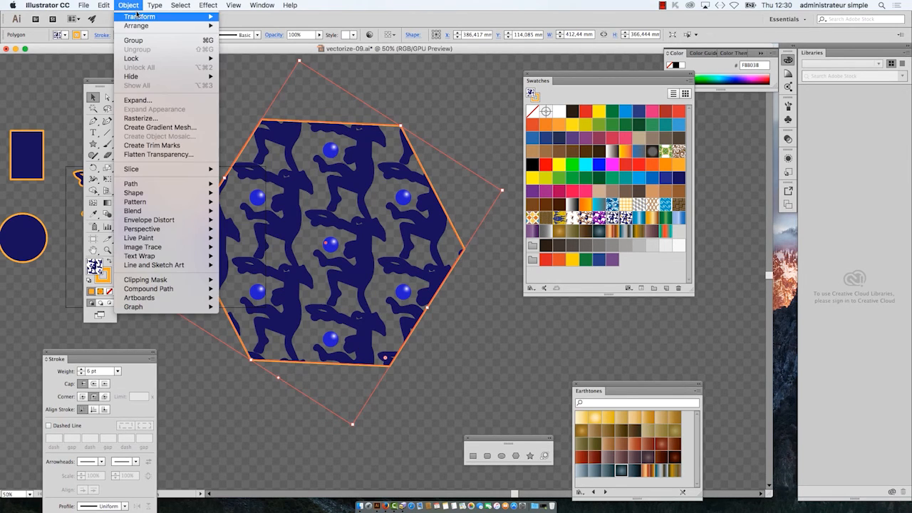
mouse_move(137, 16)
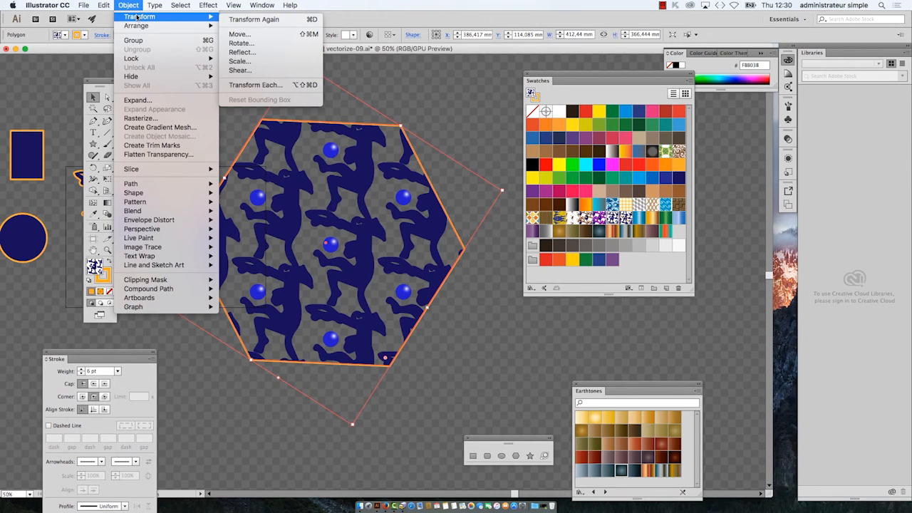
left_click(254, 22)
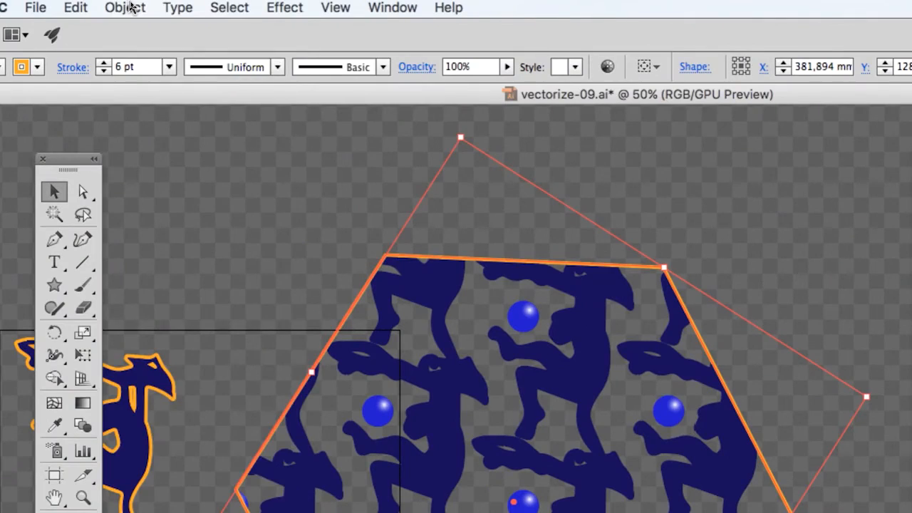
left_click(127, 7)
mouse_move(134, 27)
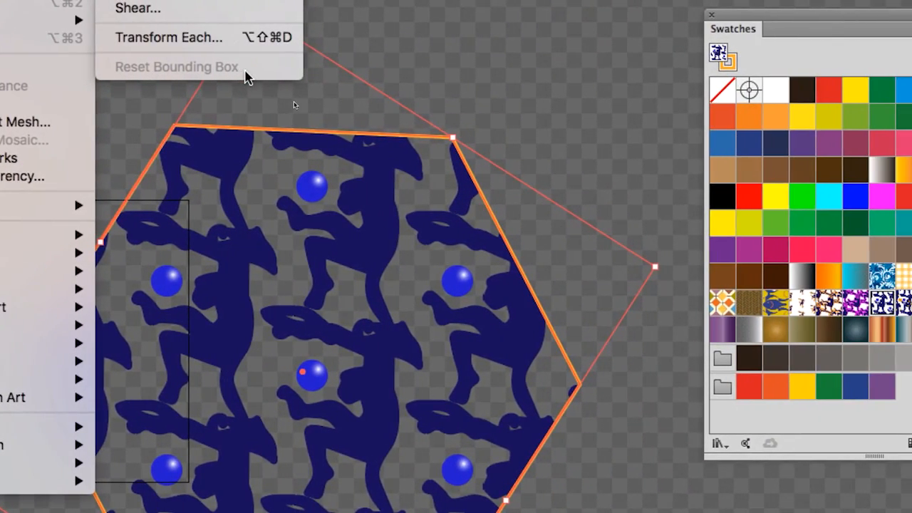
left_click(471, 50)
Step: Reselect the hexagon and fill it with the starred monkey pattern, New Pattern Swatch 5
left_click(472, 53)
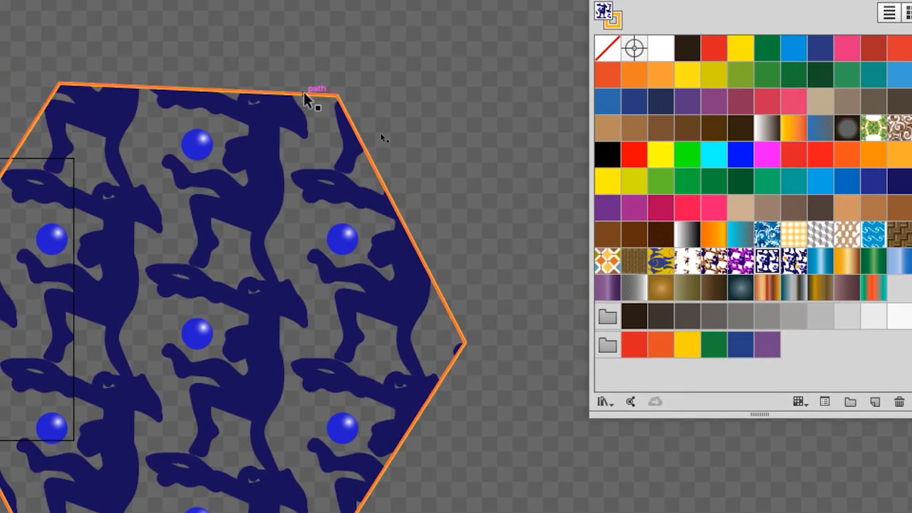
left_click(273, 107)
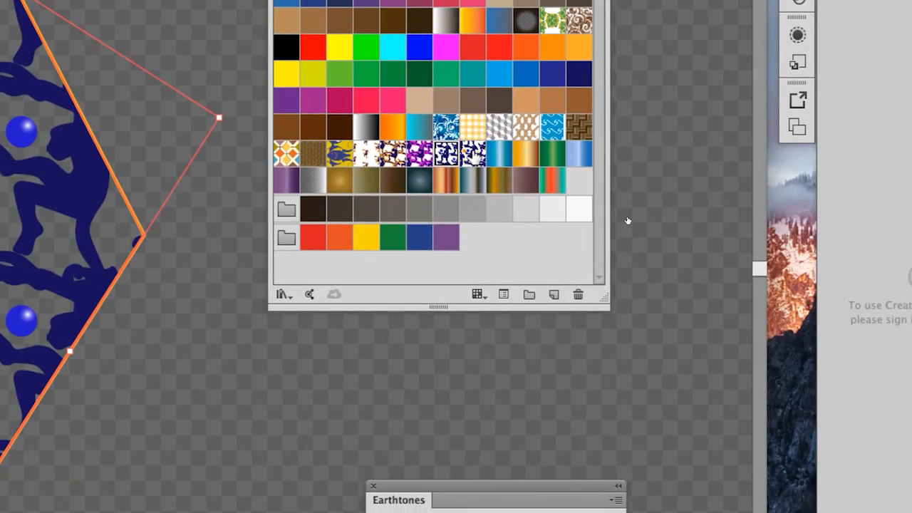
left_click(810, 264)
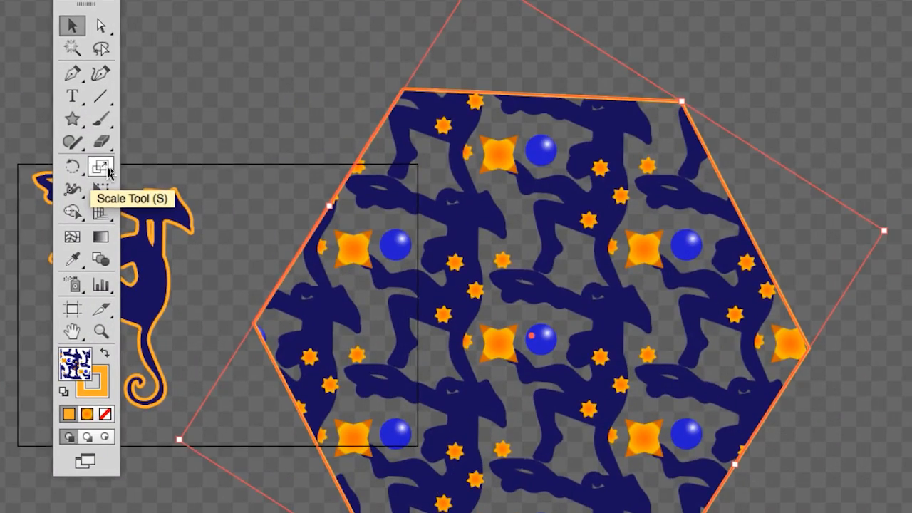
Step: Scale only the hexagon's pattern uniformly to 60%, with object transformation turned off and pattern transformation on
double_click(107, 168)
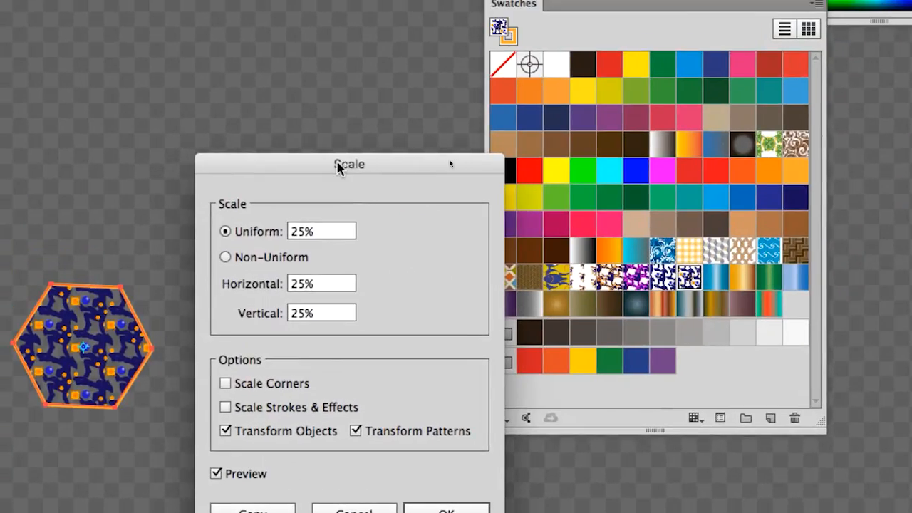
left_click_drag(338, 169, 322, 38)
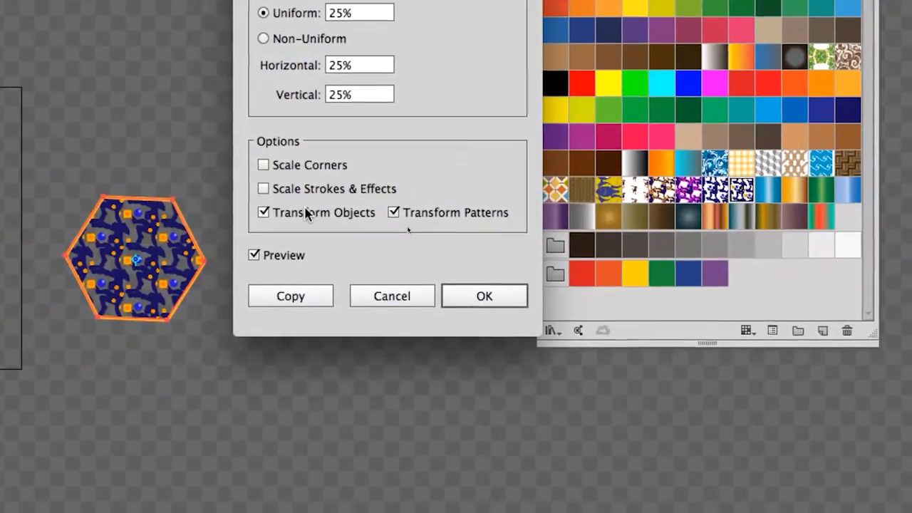
left_click(706, 286)
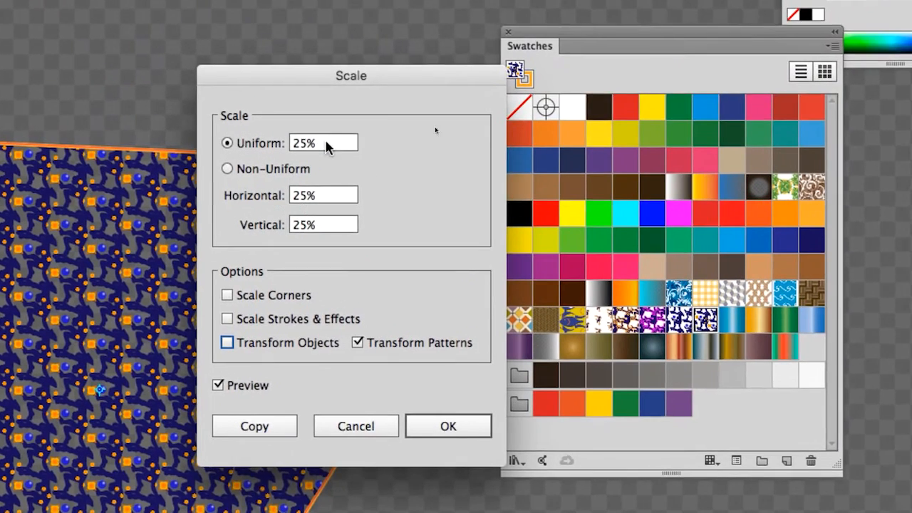
left_click_drag(338, 9, 275, 6)
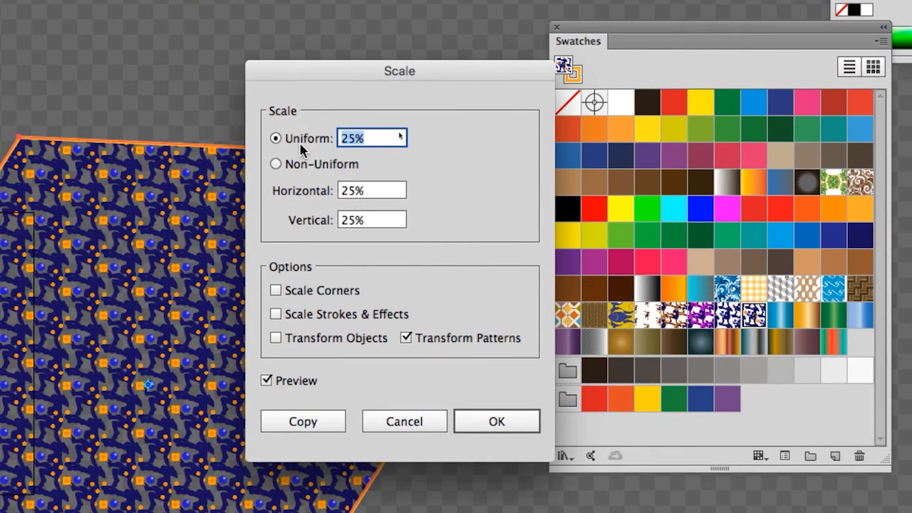
type("60")
key("Tab")
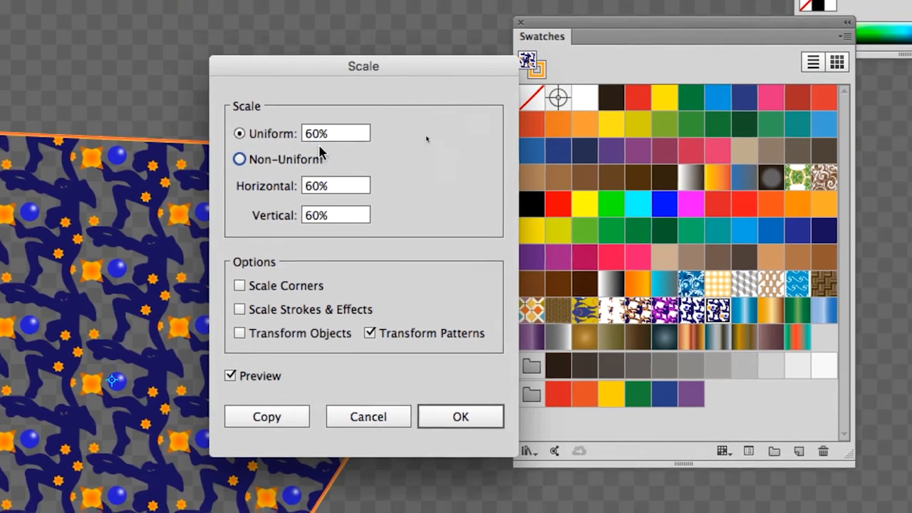
double_click(360, 138)
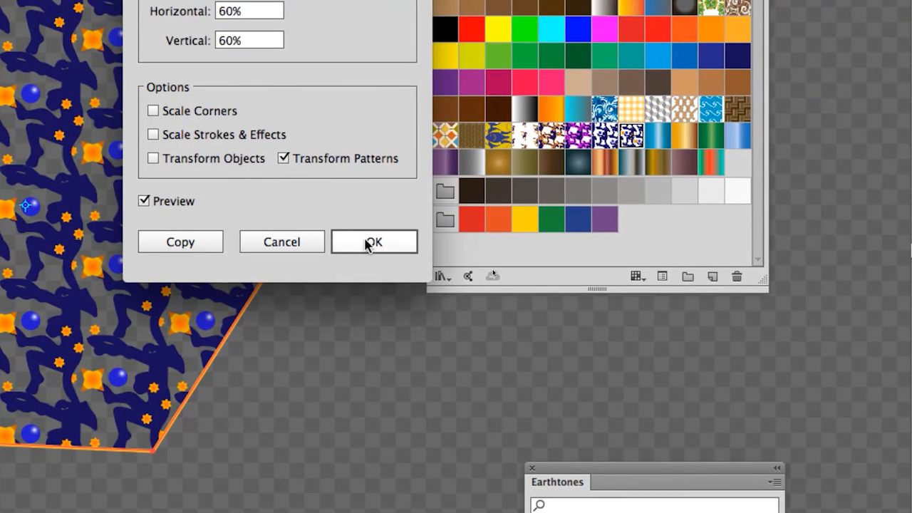
left_click(369, 245)
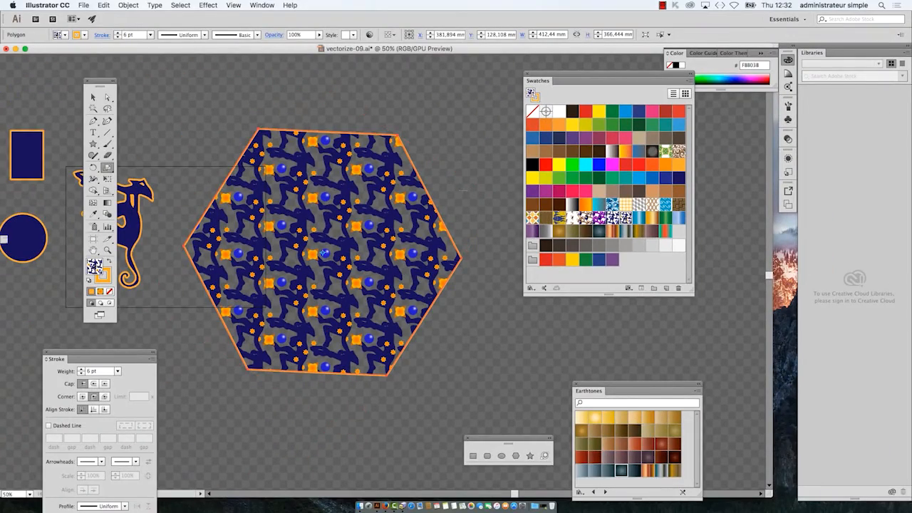
Step: Save the document as vectorize-10.ai in Adobe Illustrator format with the Illustrator CC version options
left_click(83, 5)
left_click(107, 86)
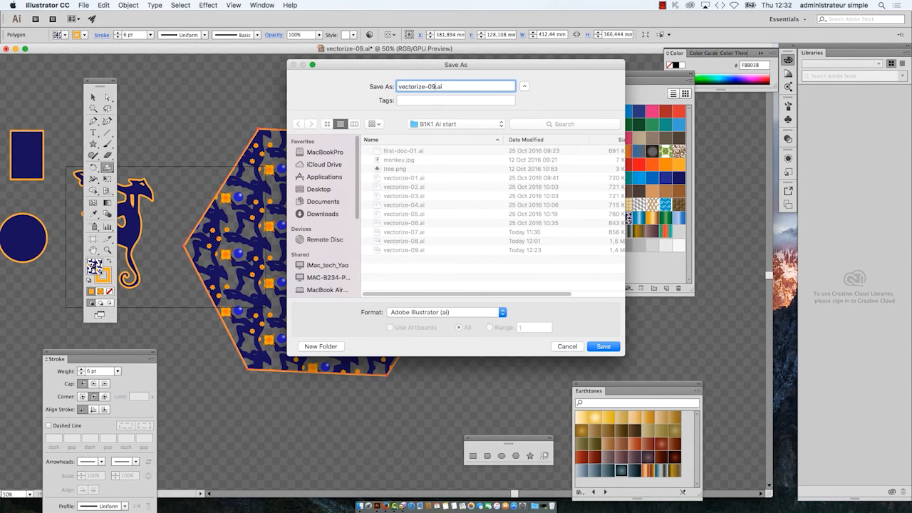
type("10")
left_click(617, 345)
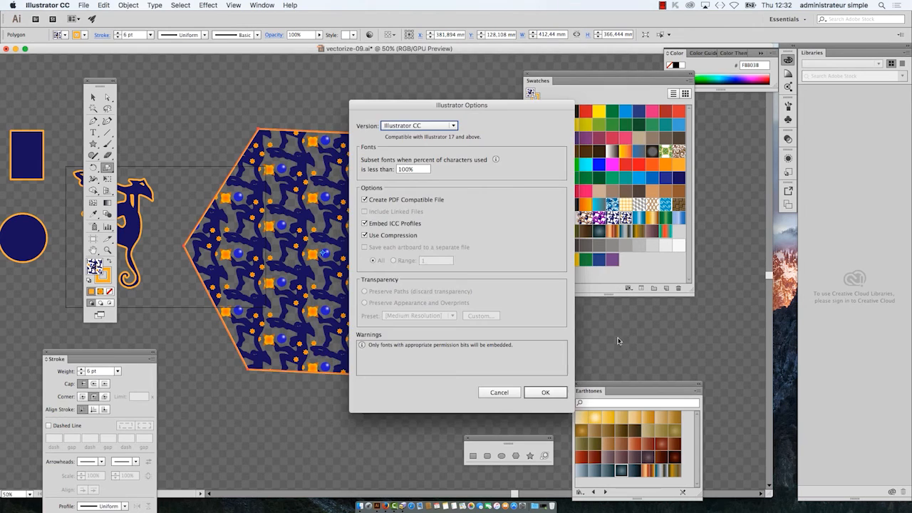
left_click(545, 393)
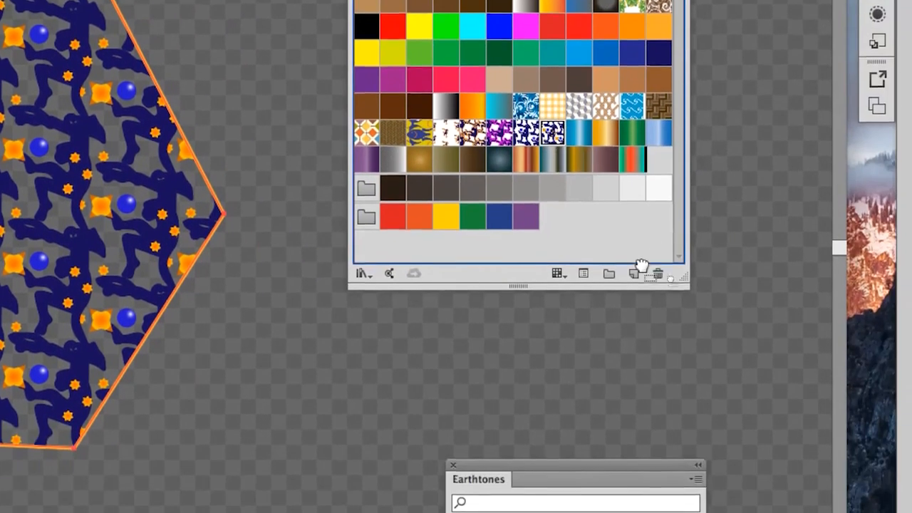
Step: Duplicate New Pattern Swatch 5, place the copy beside the original swatch, and open the copy for pattern editing
left_click_drag(642, 265, 634, 273)
left_click_drag(658, 159, 612, 149)
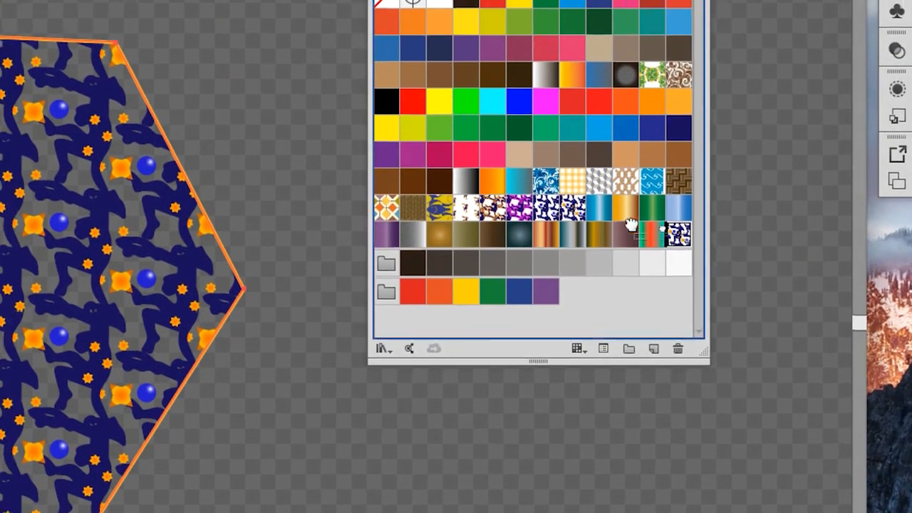
left_click_drag(631, 225, 600, 215)
double_click(600, 215)
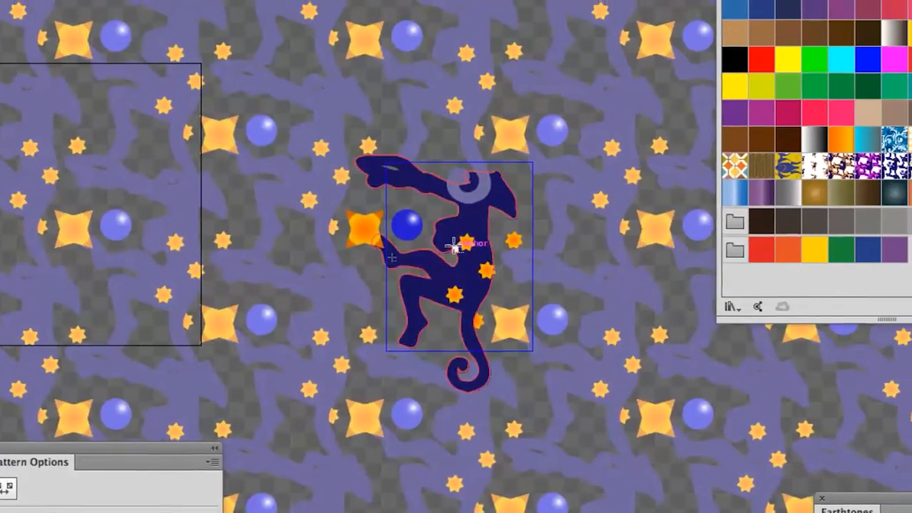
Step: Draw a square about 25.8 mm wide with the Rectangle tool below the large orange star, crossing the tile's left edge
scroll(127, 294, "up", 2)
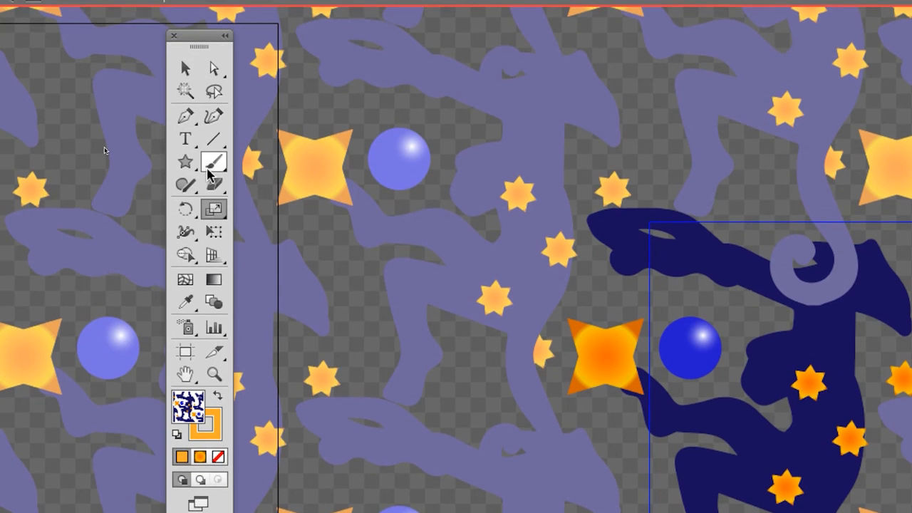
left_click(188, 147)
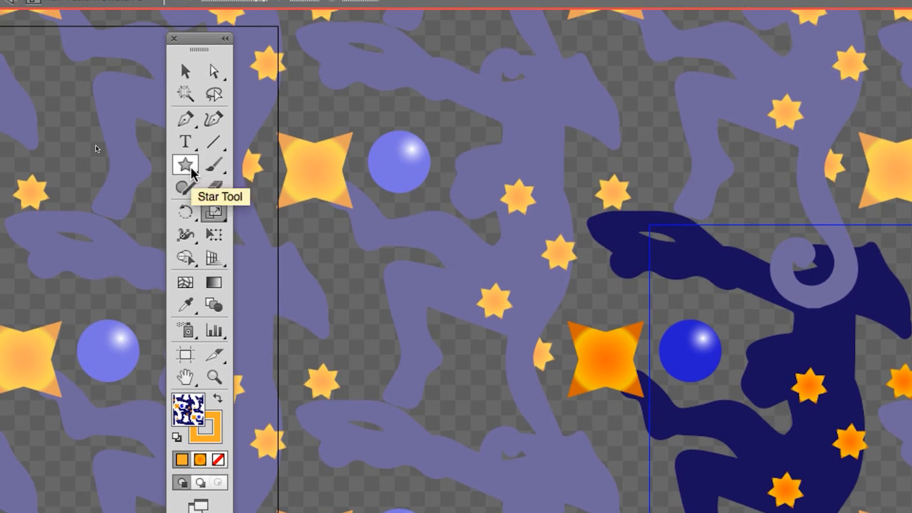
left_click(191, 169)
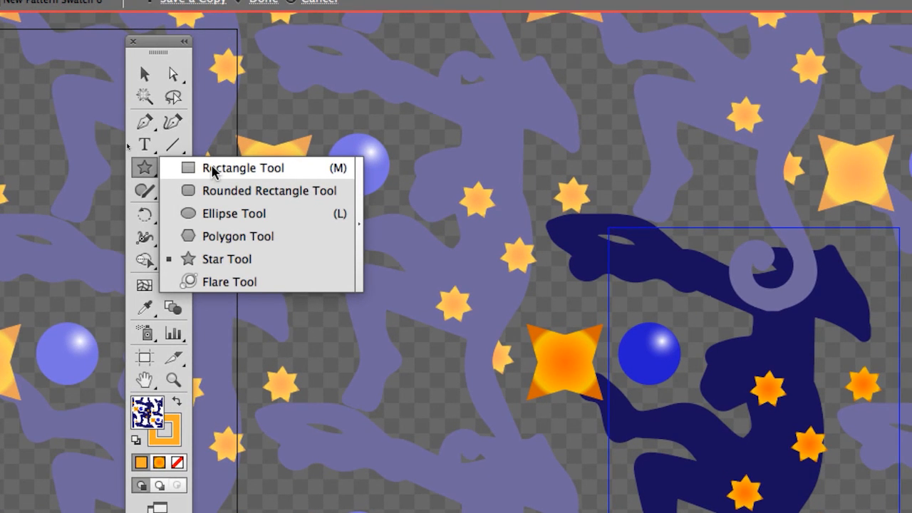
left_click(214, 170)
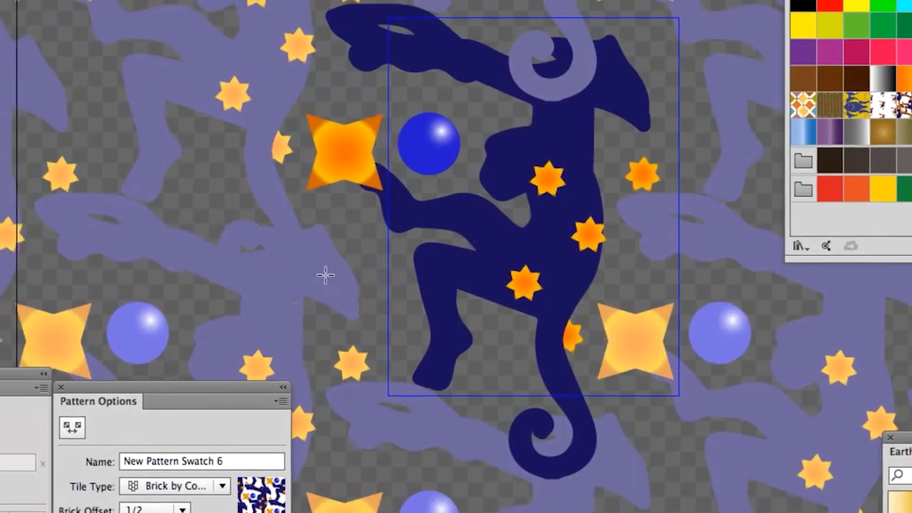
left_click_drag(325, 261, 394, 317)
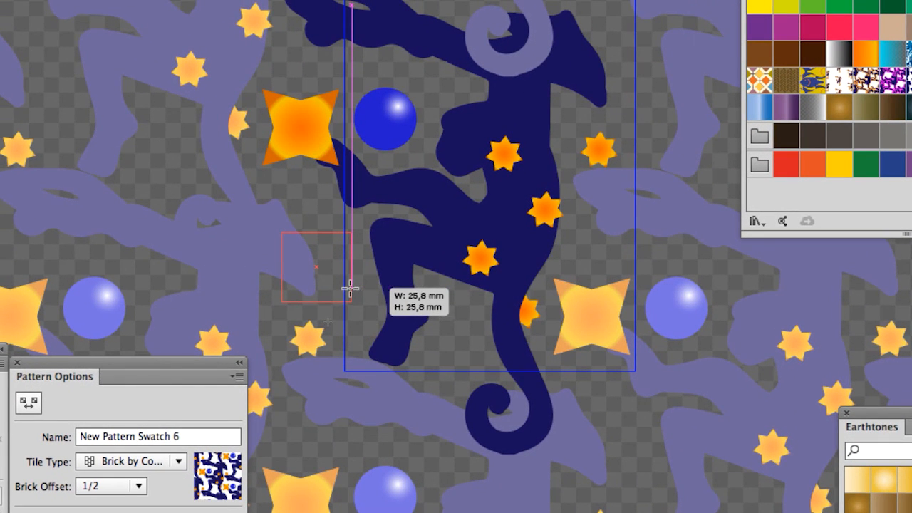
left_click_drag(350, 288, 351, 288)
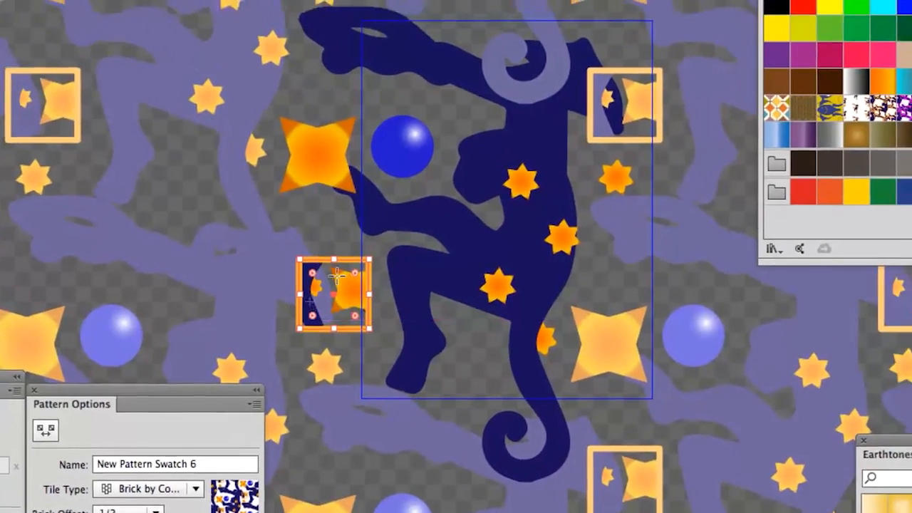
Step: Bring the Swatches panel closer to the new square and fill the square with the multicoloured geometric tile pattern
scroll(345, 287, "up", 1)
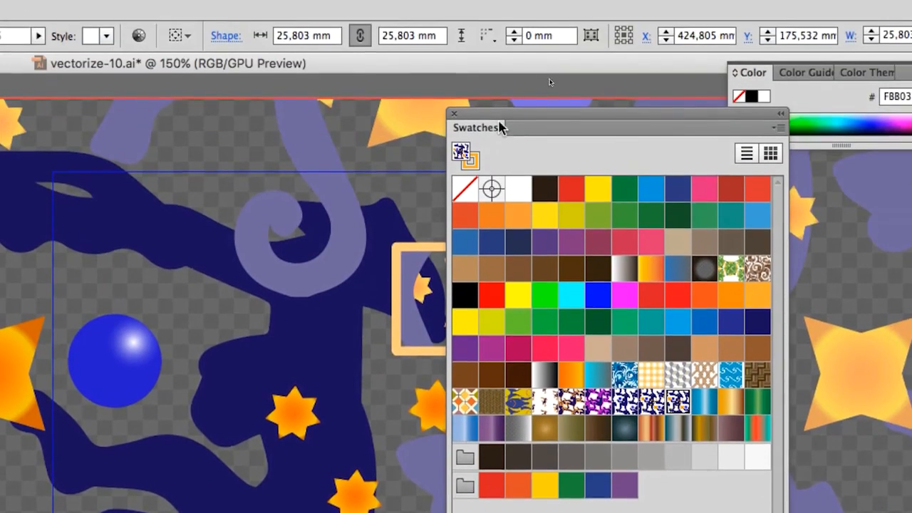
left_click_drag(499, 122, 225, 254)
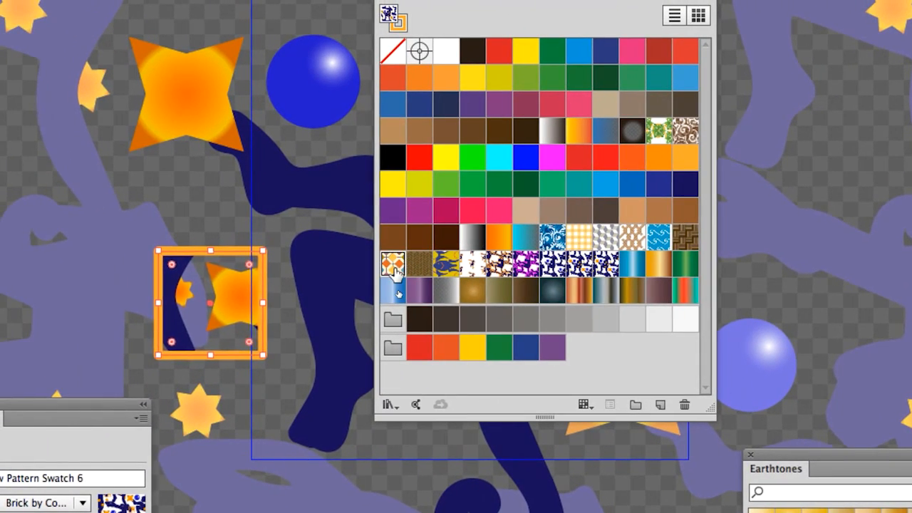
left_click(367, 263)
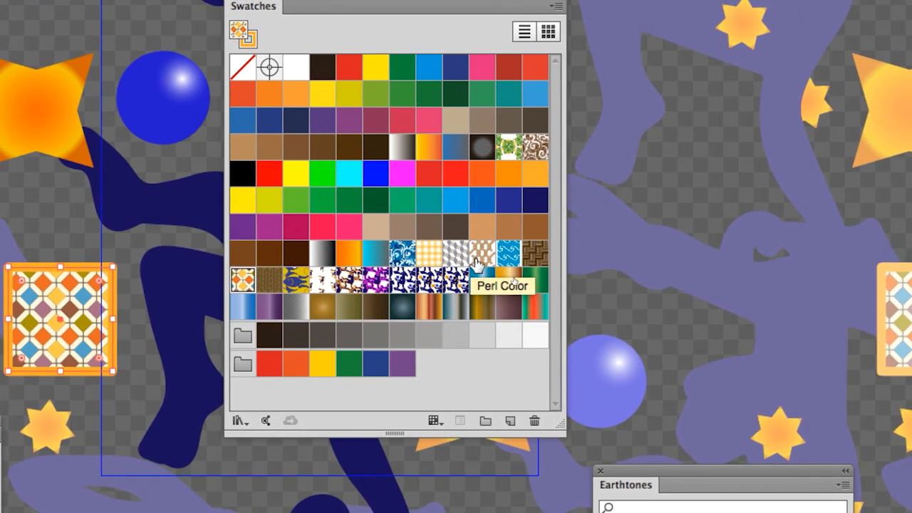
left_click(509, 253)
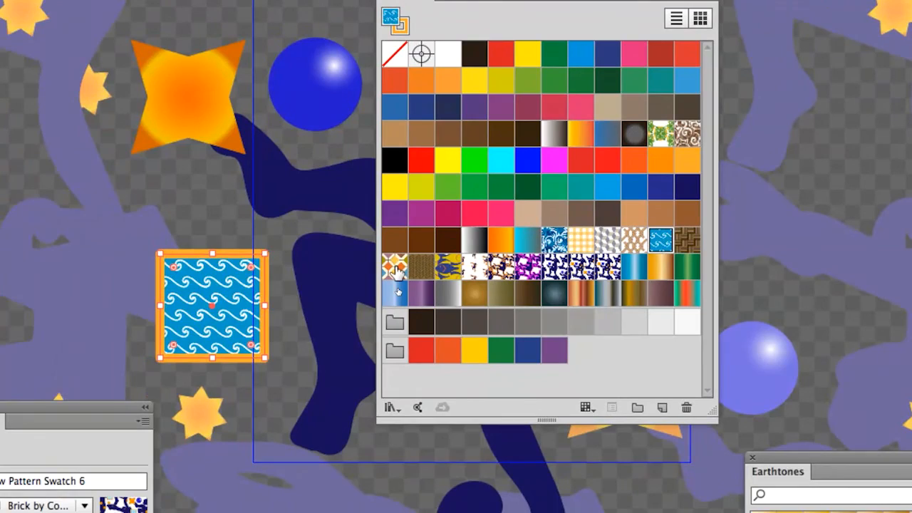
left_click(284, 282)
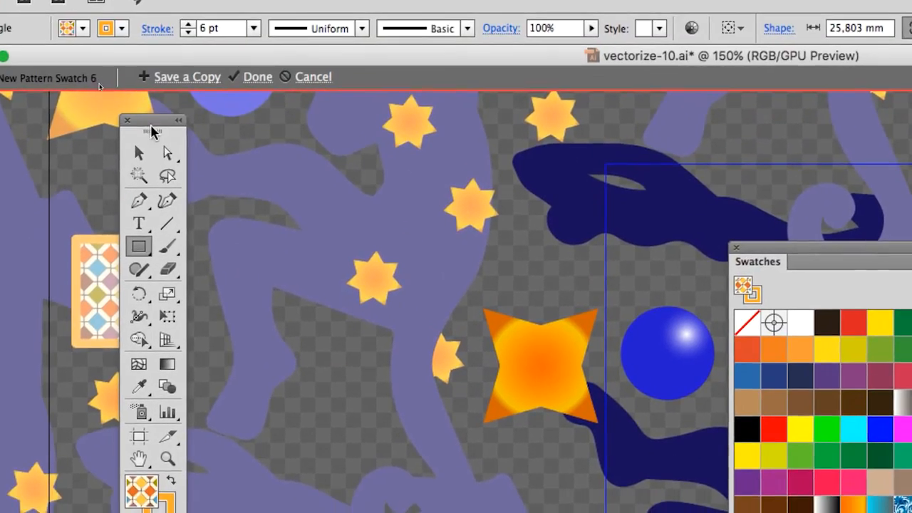
Step: Scale only the tile pattern inside the square uniformly to 120%, keeping object transformation off
left_click_drag(152, 131, 378, 360)
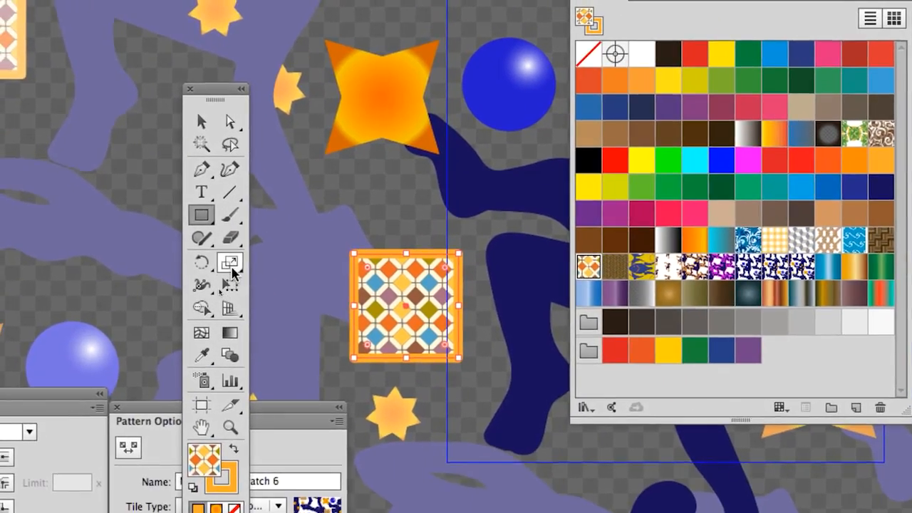
double_click(233, 268)
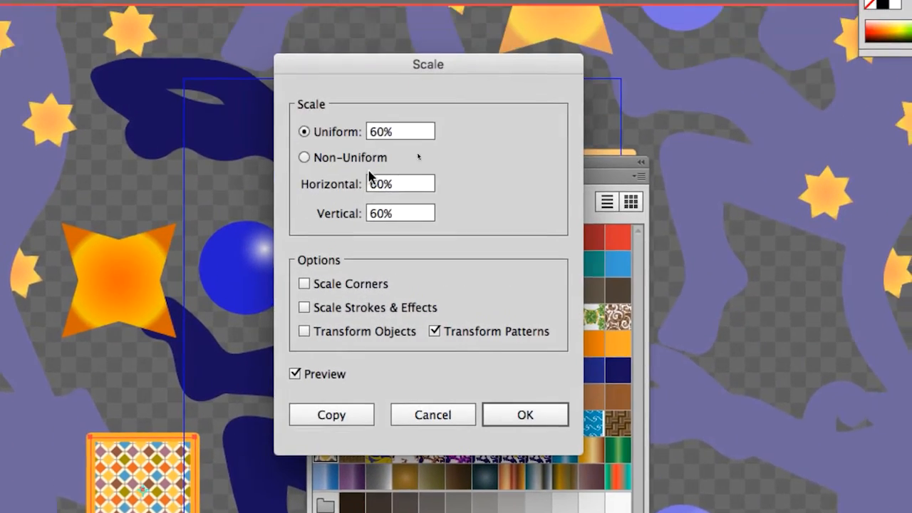
left_click_drag(394, 132, 338, 129)
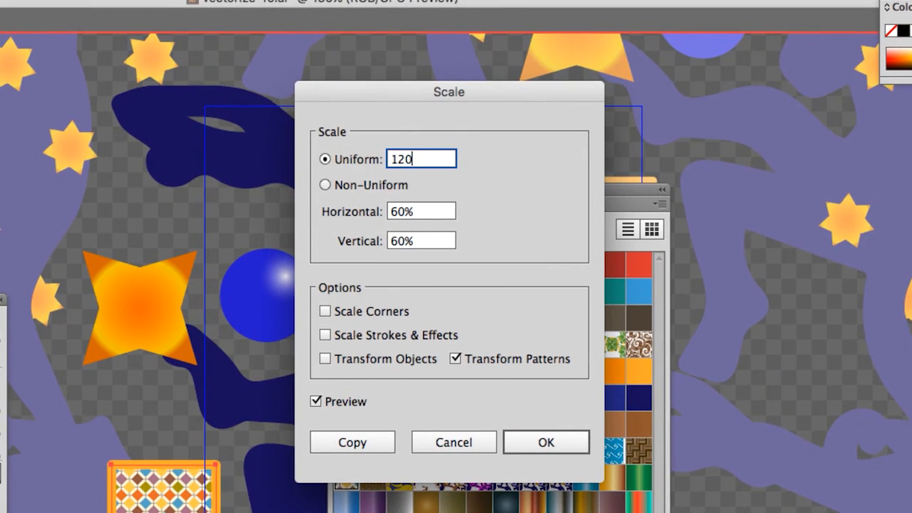
type("120")
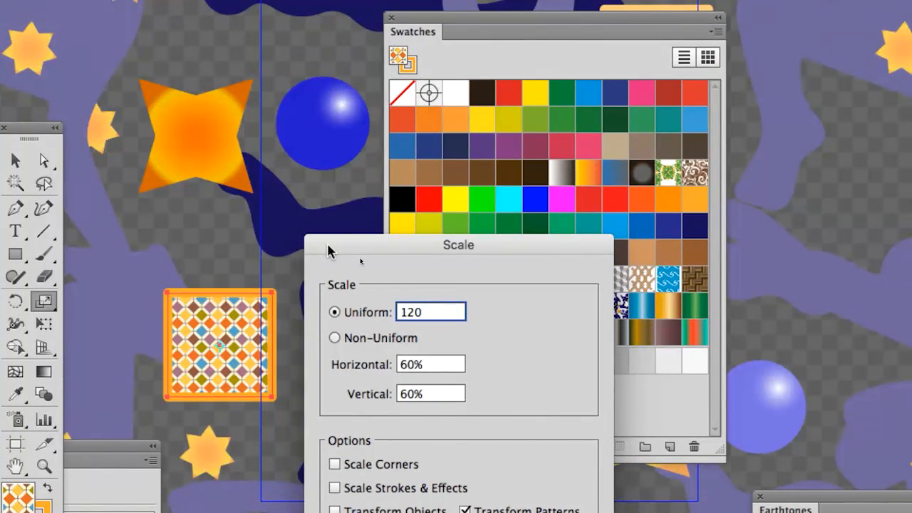
key("Tab")
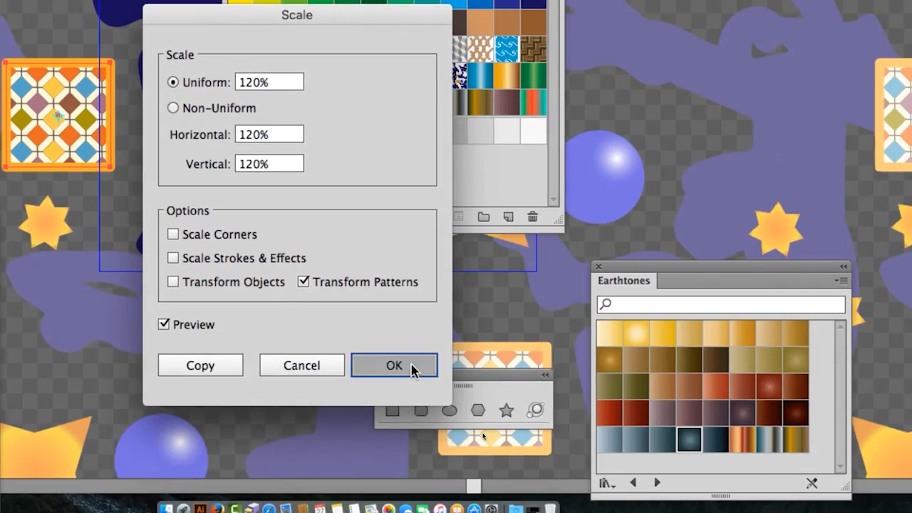
left_click(430, 404)
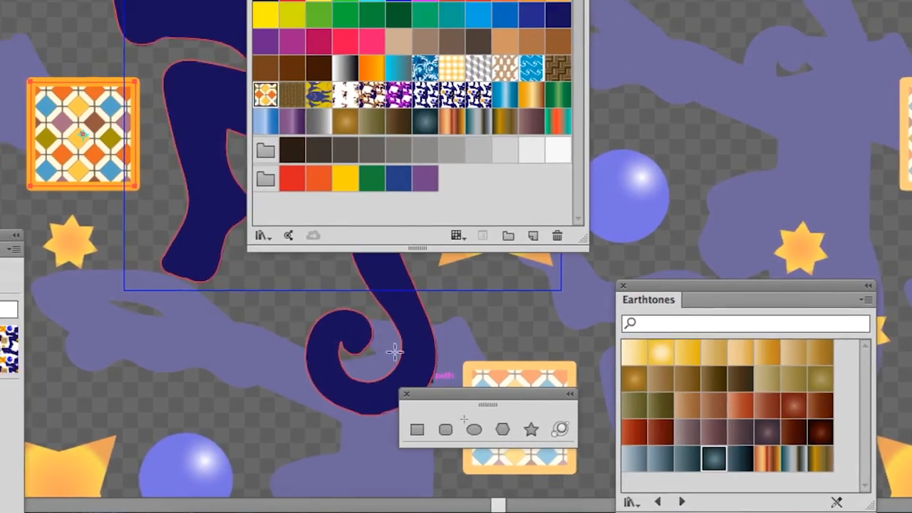